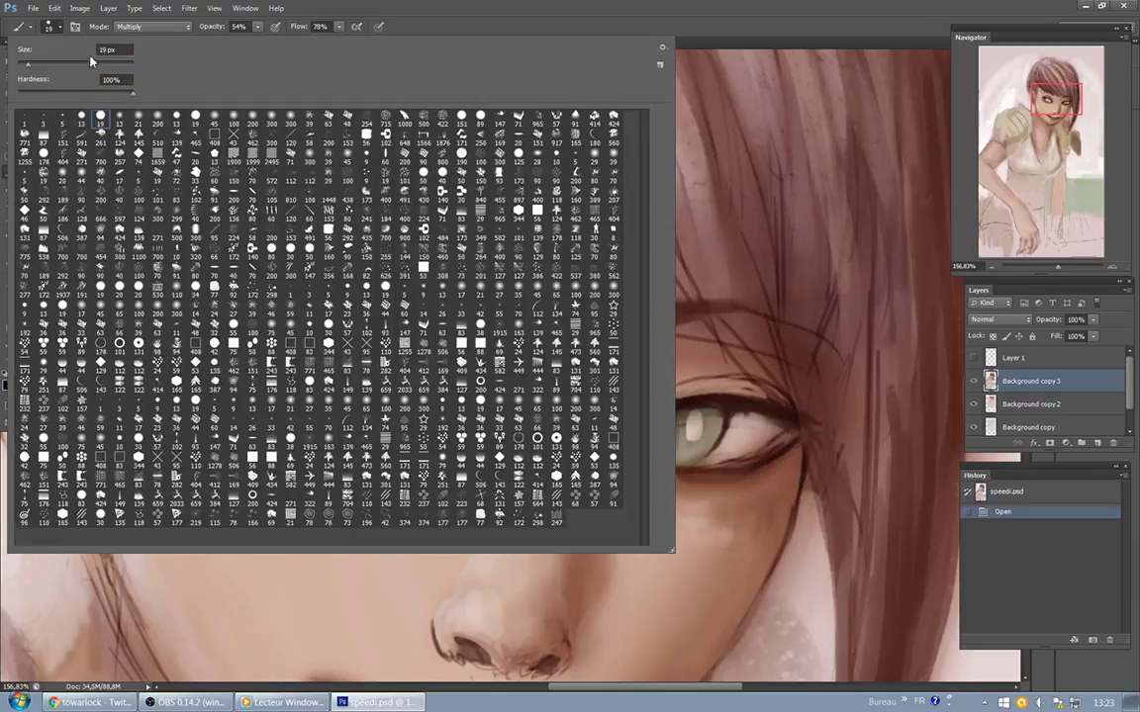
# Step: Choose the rough squarish brush preset labelled 77, test it under the eye nearer the ear, and set its blend mode to Normal
pyautogui.click(481, 516)
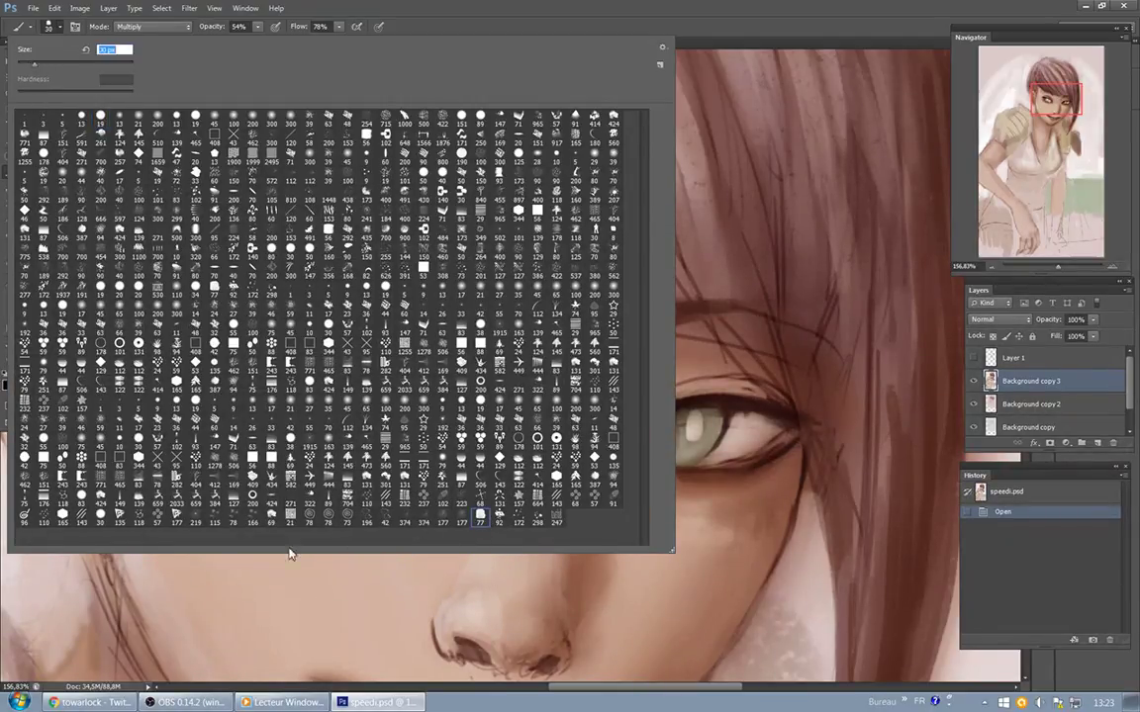
pyautogui.click(316, 556)
pyautogui.moveTo(414, 475)
pyautogui.mouseDown()
pyautogui.moveTo(365, 477)
pyautogui.moveTo(394, 475)
pyautogui.mouseUp()
pyautogui.click(159, 27)
pyautogui.click(156, 36)
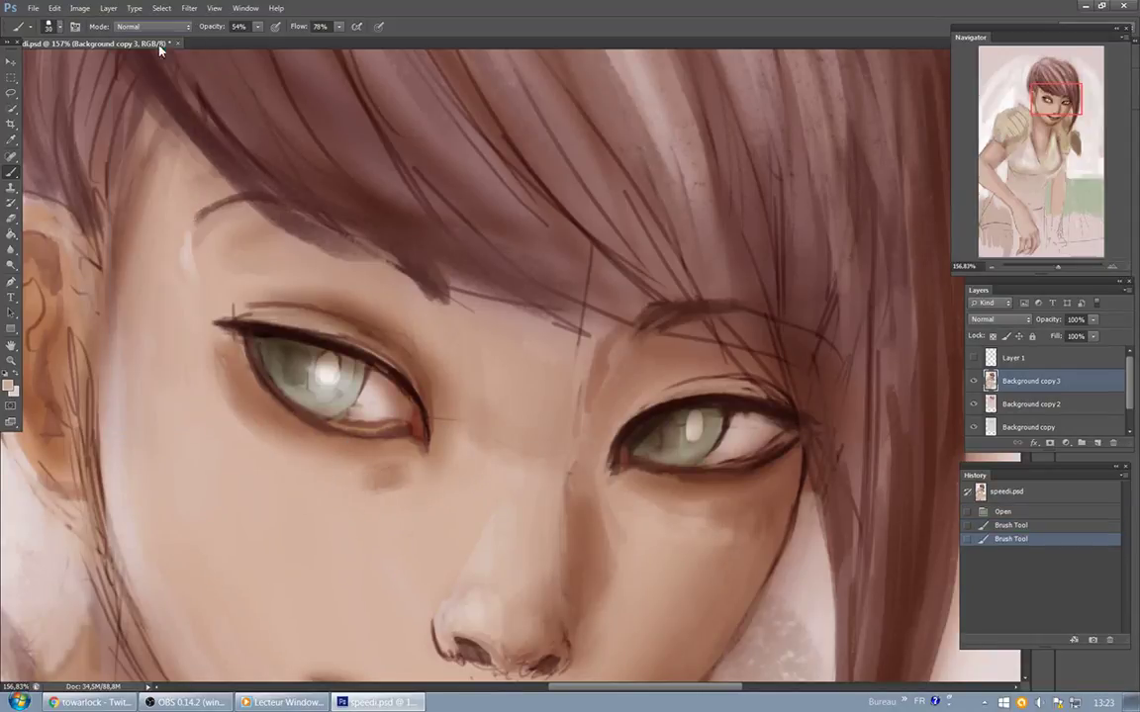
# Step: Paint skin tones along the lower lid, under and beside the eye nearer the ear, covering the dark smudge and smoothing the shading
pyautogui.moveTo(326, 426); pyautogui.dragTo(376, 435)
pyautogui.moveTo(342, 431); pyautogui.dragTo(382, 440)
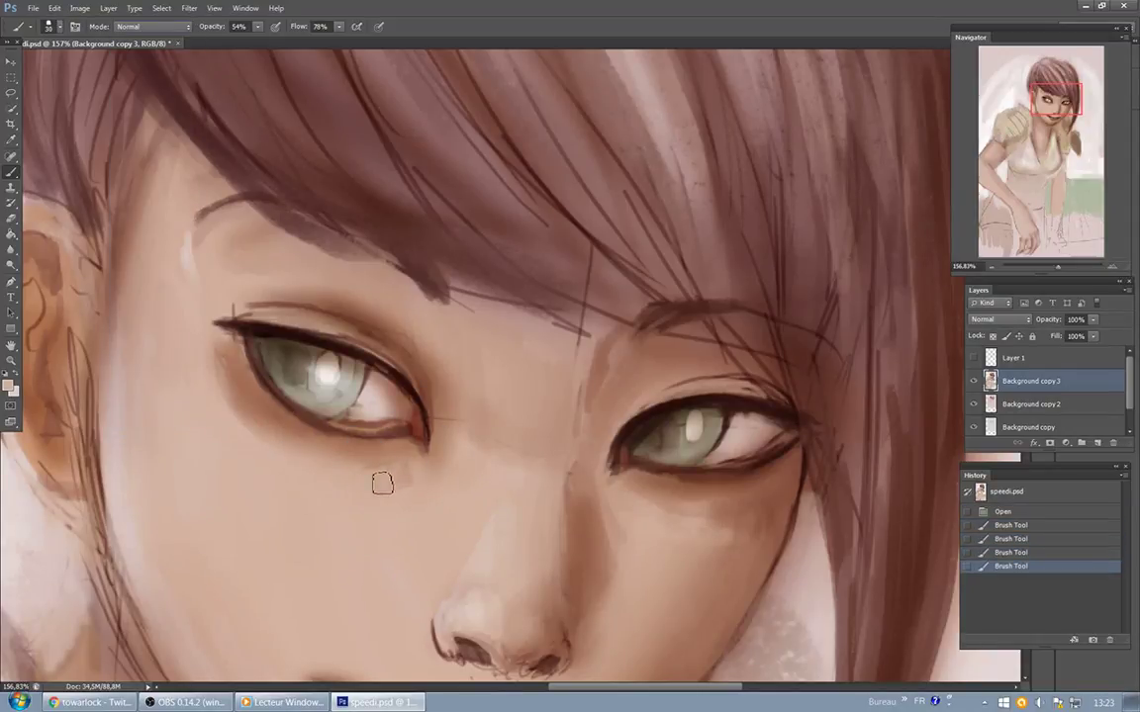
pyautogui.moveTo(334, 481); pyautogui.dragTo(292, 461)
pyautogui.moveTo(287, 459); pyautogui.dragTo(255, 445)
pyautogui.moveTo(252, 443); pyautogui.dragTo(214, 398)
pyautogui.moveTo(201, 373)
pyautogui.mouseDown()
pyautogui.moveTo(209, 363)
pyautogui.moveTo(220, 380)
pyautogui.moveTo(223, 368)
pyautogui.mouseUp()
pyautogui.moveTo(223, 368); pyautogui.dragTo(226, 382)
pyautogui.moveTo(357, 485)
pyautogui.mouseDown()
pyautogui.moveTo(398, 479)
pyautogui.moveTo(402, 466)
pyautogui.mouseUp()
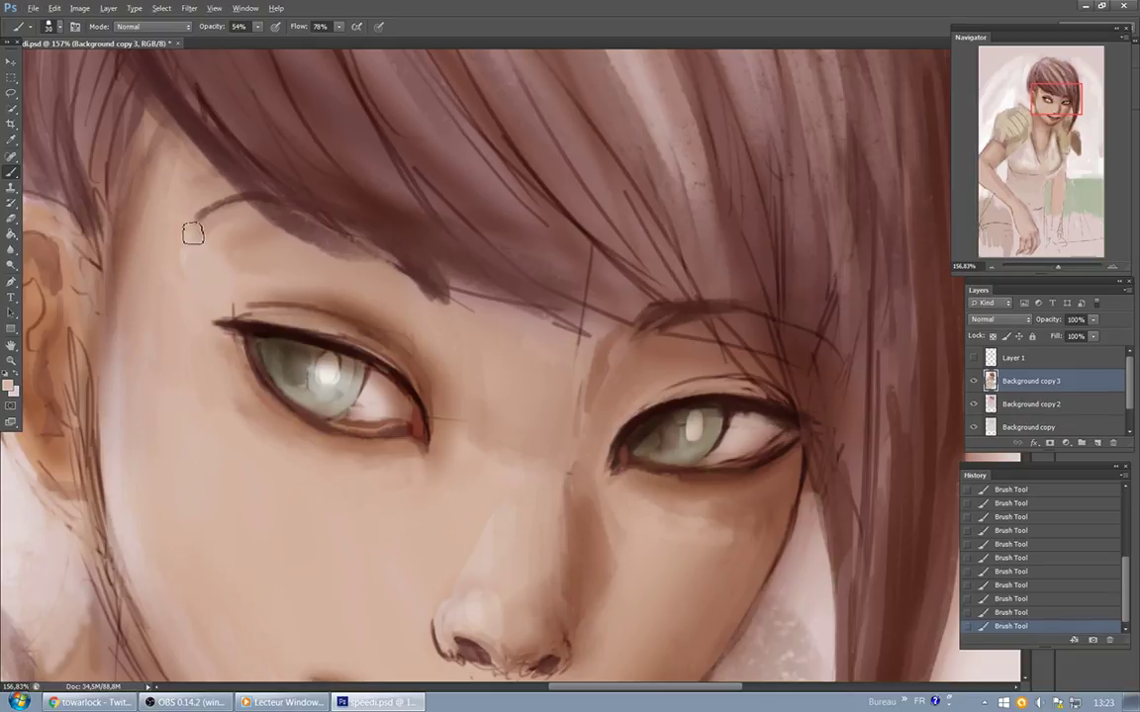
# Step: Blend sampled light skin tones along the temple and cheek edge beside the ear, and enlarge the workspace to a full-screen view
pyautogui.keyDown('alt'); pyautogui.click(121, 372); pyautogui.keyUp('alt')
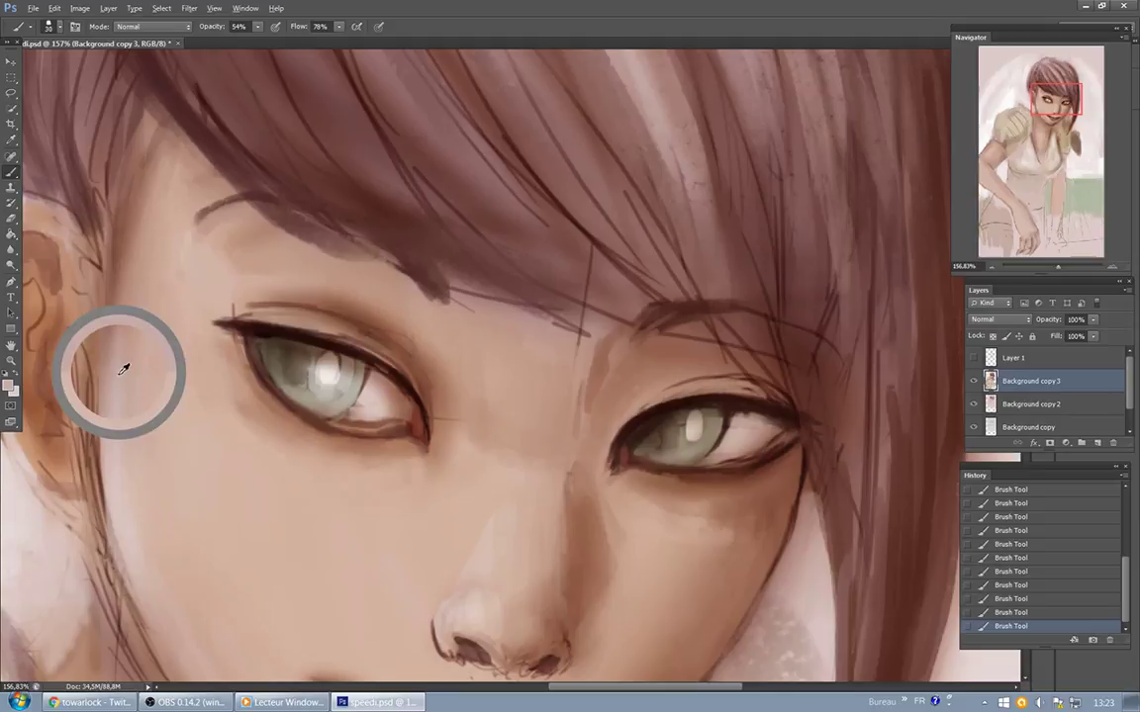
pyautogui.keyDown('alt'); pyautogui.click(109, 428); pyautogui.keyUp('alt')
pyautogui.moveTo(115, 420); pyautogui.dragTo(121, 312)
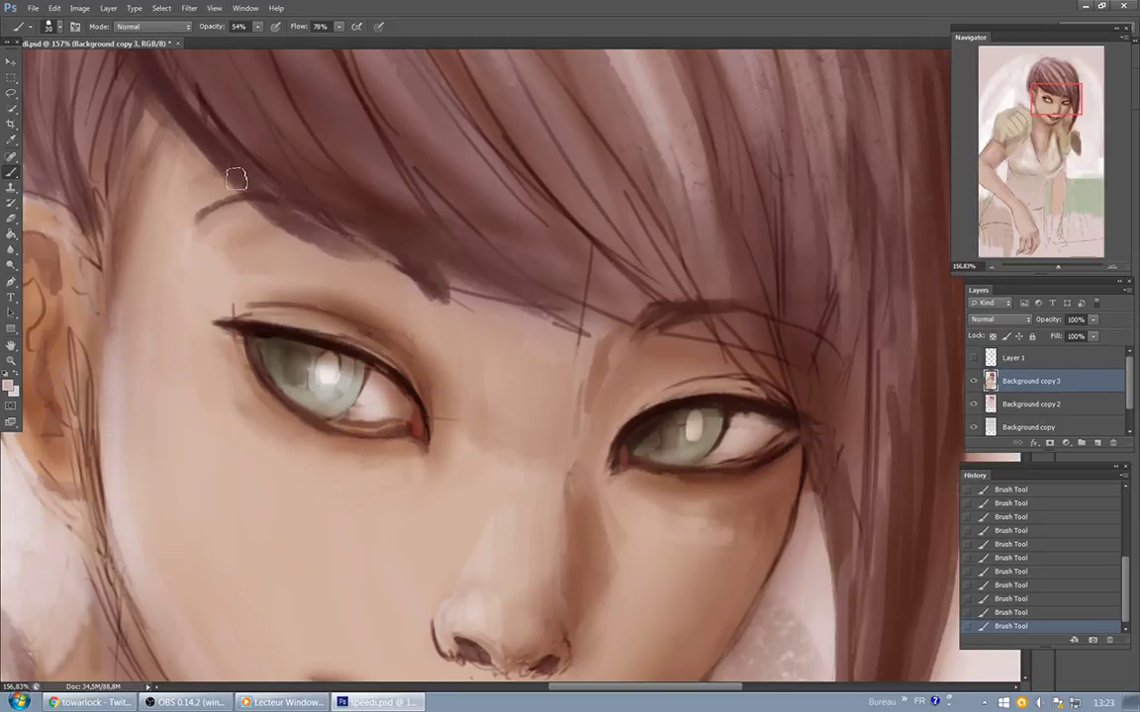
pyautogui.click(131, 347)
pyautogui.press('f')
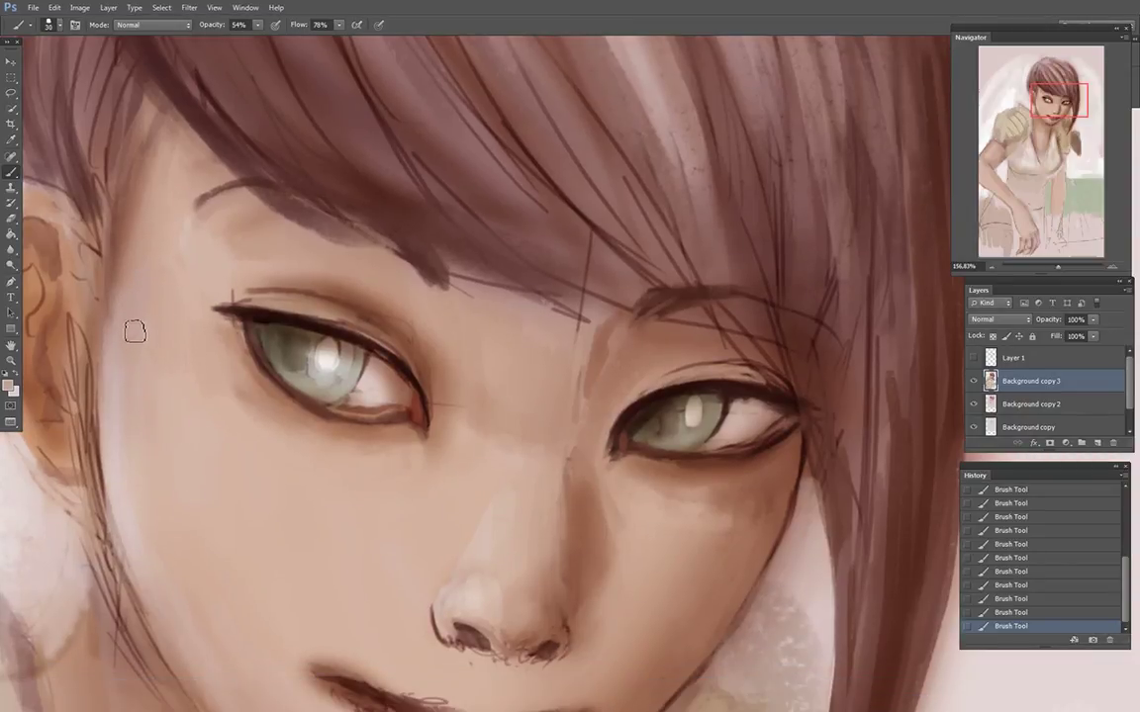
pyautogui.keyDown('alt'); pyautogui.click(116, 402); pyautogui.keyUp('alt')
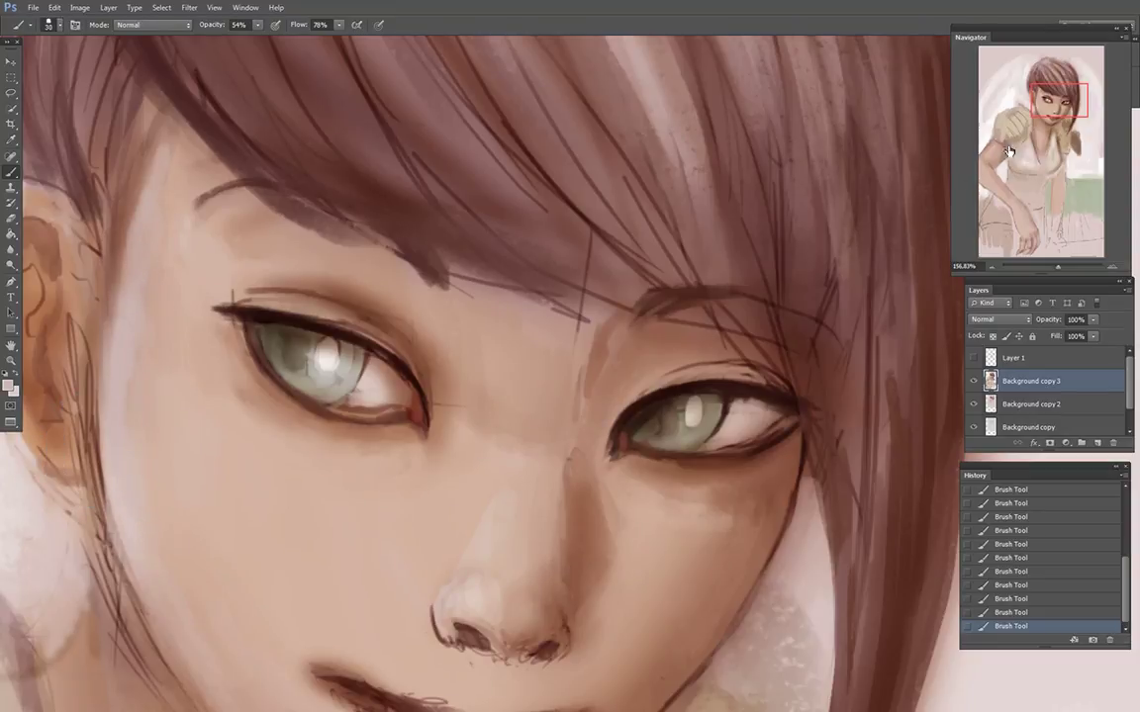
# Step: Set the foreground colour to reddish brown #8d5a4a for the shoulder details
pyautogui.moveTo(1035, 104); pyautogui.dragTo(1010, 114)
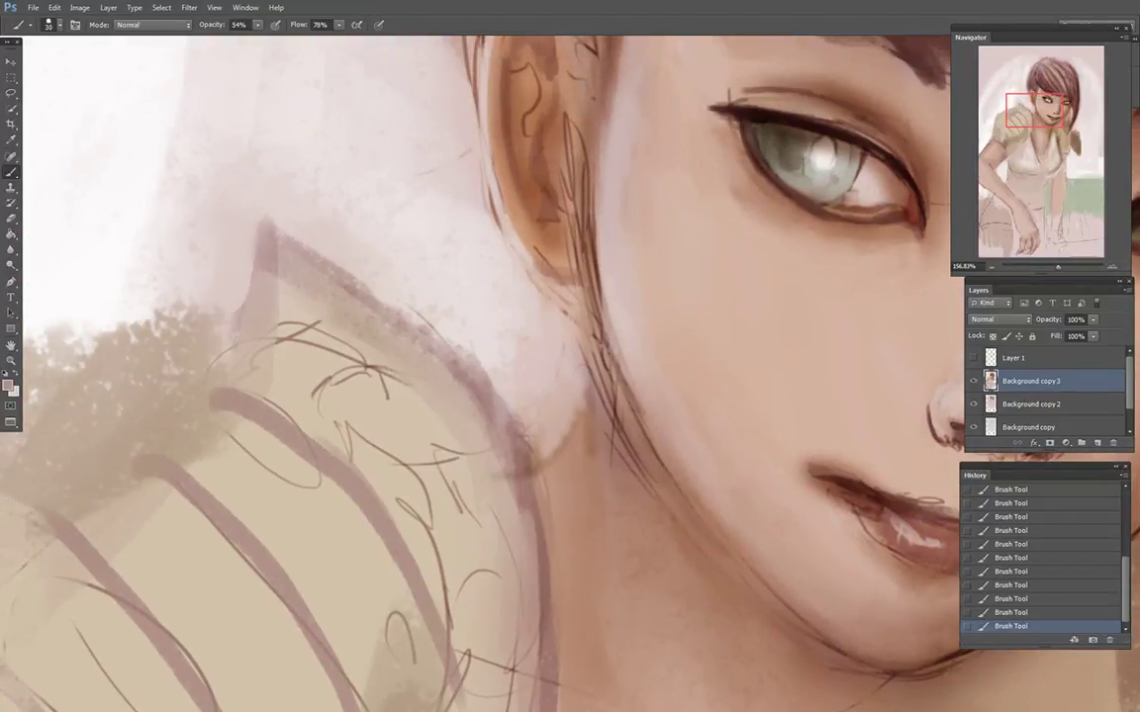
pyautogui.click(9, 389)
pyautogui.click(486, 280)
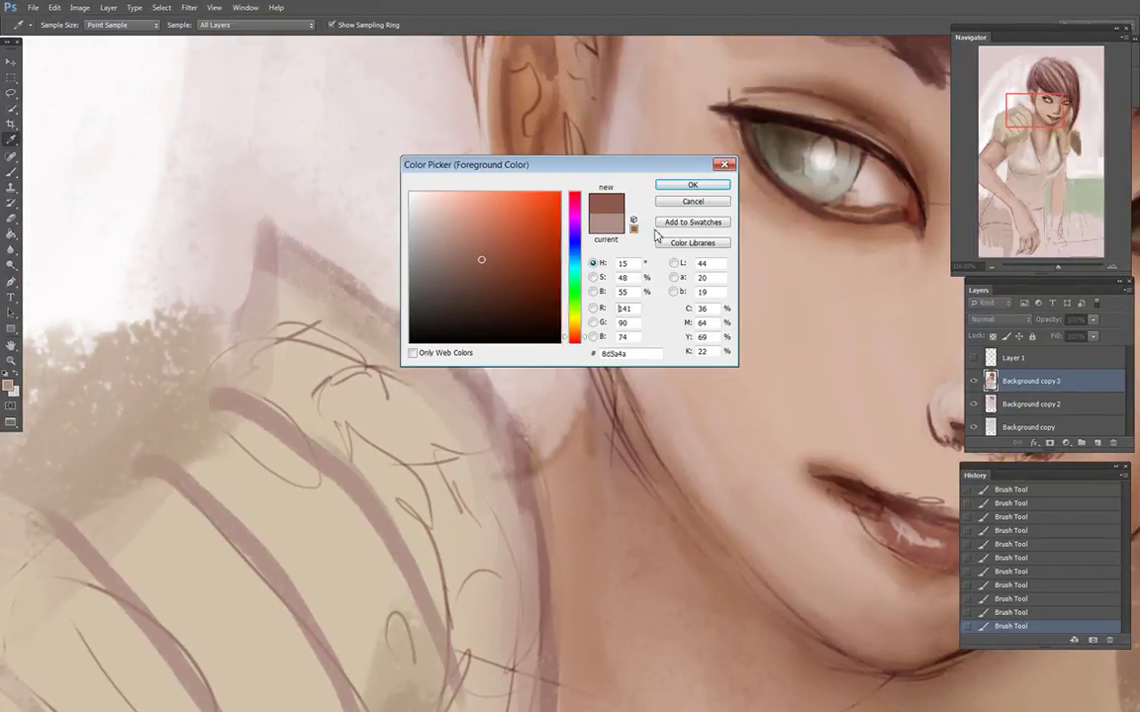
pyautogui.click(692, 185)
# Step: Repaint the curved stripes on the upper part of the puffed shoulder sleeve in reddish brown
pyautogui.moveTo(432, 616)
pyautogui.mouseDown()
pyautogui.moveTo(351, 477)
pyautogui.moveTo(257, 412)
pyautogui.moveTo(281, 429)
pyautogui.moveTo(213, 398)
pyautogui.moveTo(112, 438)
pyautogui.moveTo(201, 485)
pyautogui.moveTo(325, 638)
pyautogui.moveTo(300, 601)
pyautogui.moveTo(362, 698)
pyautogui.mouseUp()
pyautogui.scroll(-3, 140, 448)
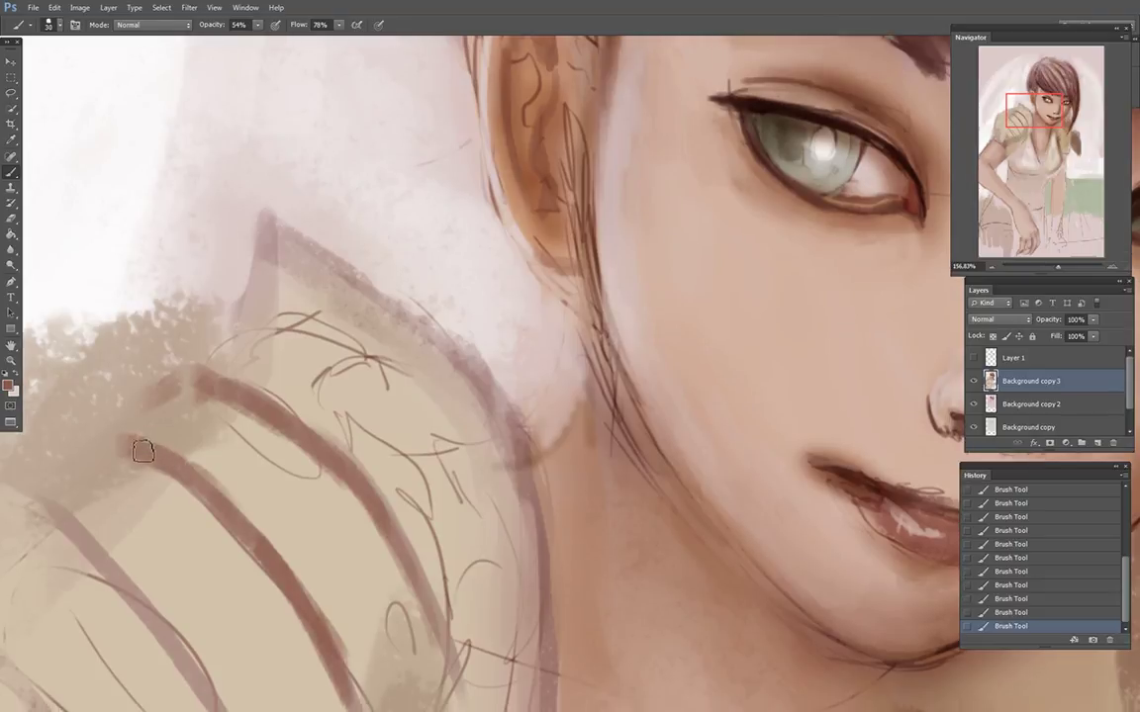
pyautogui.moveTo(109, 418)
pyautogui.mouseDown()
pyautogui.moveTo(210, 553)
pyautogui.moveTo(202, 545)
pyautogui.moveTo(269, 643)
pyautogui.mouseUp()
pyautogui.scroll(-1, 227, 438)
pyautogui.scroll(-1, 226, 438)
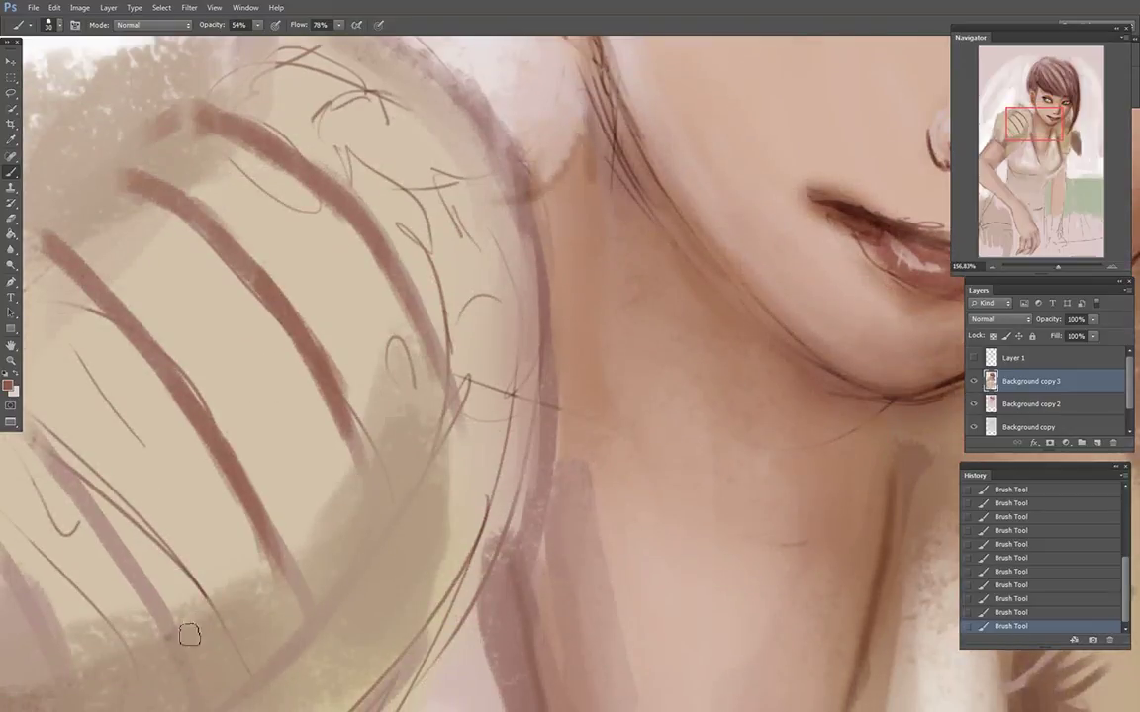
pyautogui.moveTo(189, 635)
pyautogui.mouseDown()
pyautogui.moveTo(84, 445)
pyautogui.moveTo(53, 433)
pyautogui.mouseUp()
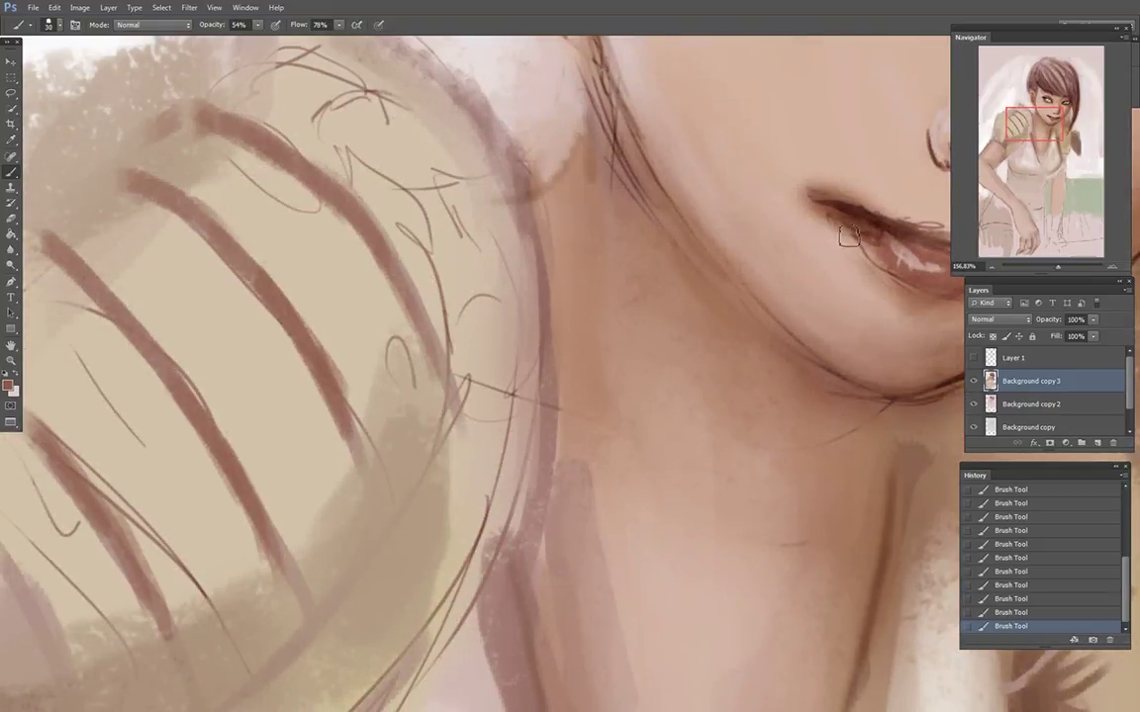
# Step: Paint the remaining curved stripes on the lower and outer sleeve, and outline the sleeve's outer edge in the same reddish brown
pyautogui.moveTo(1022, 121); pyautogui.dragTo(1006, 125)
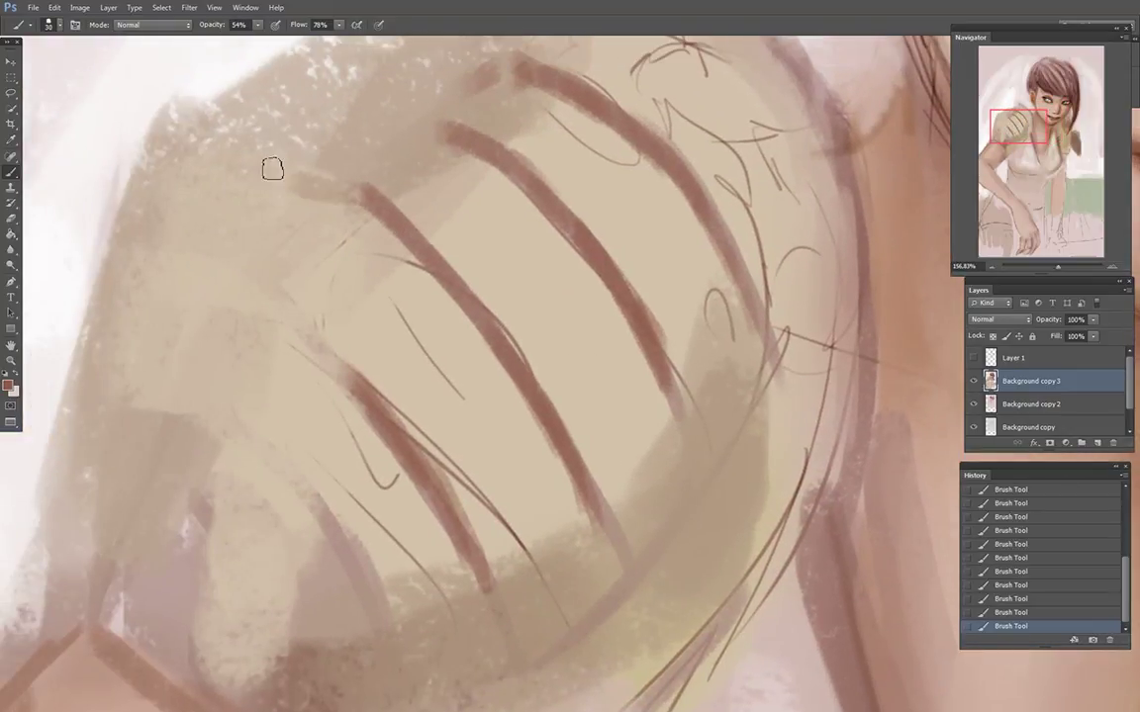
pyautogui.moveTo(214, 142)
pyautogui.mouseDown()
pyautogui.moveTo(312, 175)
pyautogui.moveTo(399, 247)
pyautogui.moveTo(447, 308)
pyautogui.moveTo(485, 396)
pyautogui.moveTo(541, 445)
pyautogui.moveTo(624, 553)
pyautogui.moveTo(637, 606)
pyautogui.mouseUp()
pyautogui.moveTo(370, 397); pyautogui.dragTo(484, 630)
pyautogui.moveTo(418, 478)
pyautogui.mouseDown()
pyautogui.moveTo(284, 327)
pyautogui.moveTo(153, 287)
pyautogui.moveTo(94, 406)
pyautogui.moveTo(304, 531)
pyautogui.moveTo(387, 701)
pyautogui.mouseUp()
pyautogui.moveTo(356, 641)
pyautogui.mouseDown()
pyautogui.moveTo(331, 580)
pyautogui.moveTo(171, 432)
pyautogui.moveTo(104, 416)
pyautogui.moveTo(84, 501)
pyautogui.moveTo(260, 683)
pyautogui.moveTo(112, 526)
pyautogui.mouseUp()
pyautogui.moveTo(91, 470); pyautogui.dragTo(71, 618)
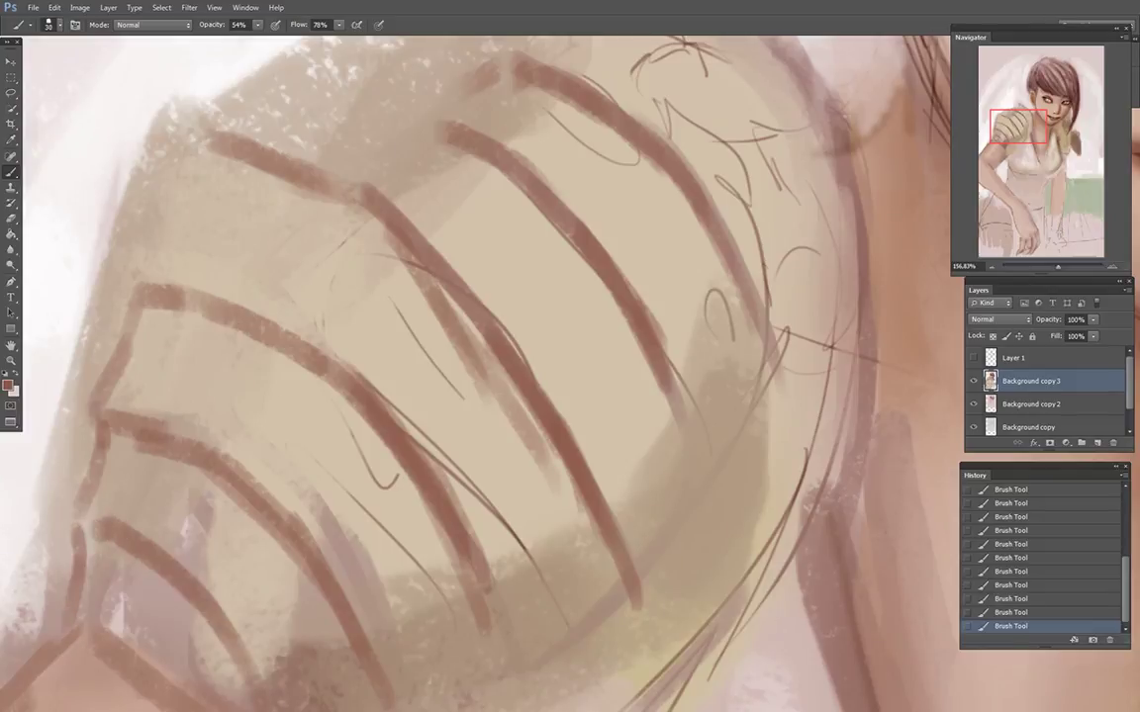
pyautogui.moveTo(397, 711)
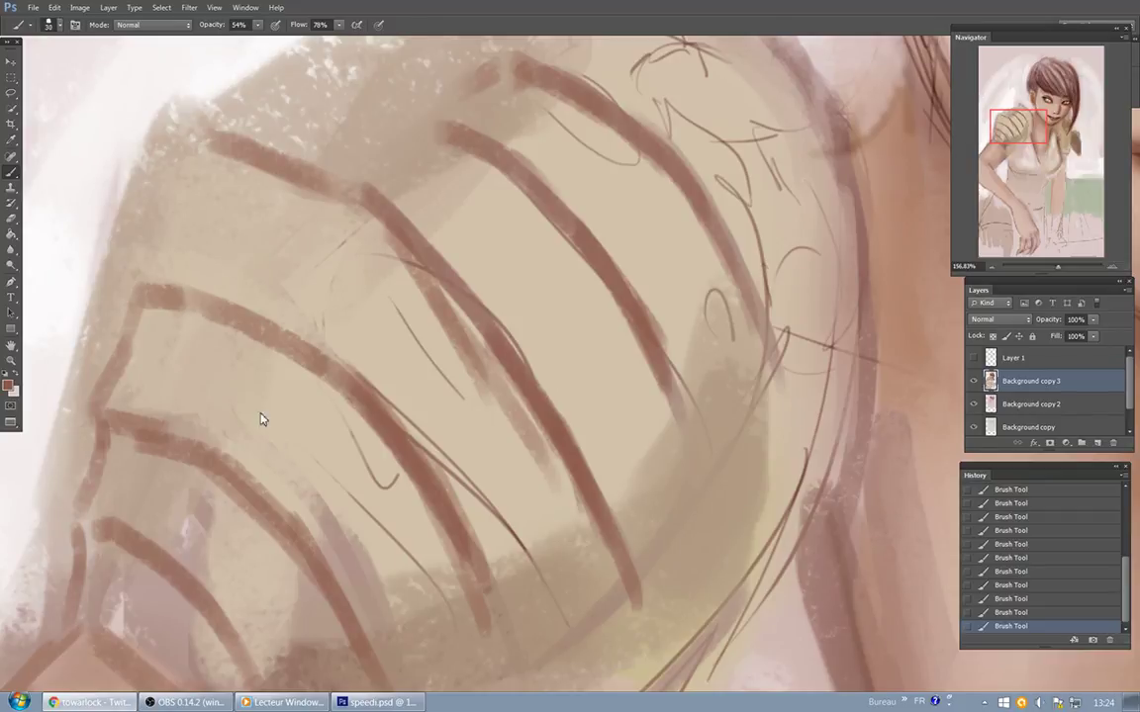
pyautogui.moveTo(148, 259); pyautogui.dragTo(208, 174)
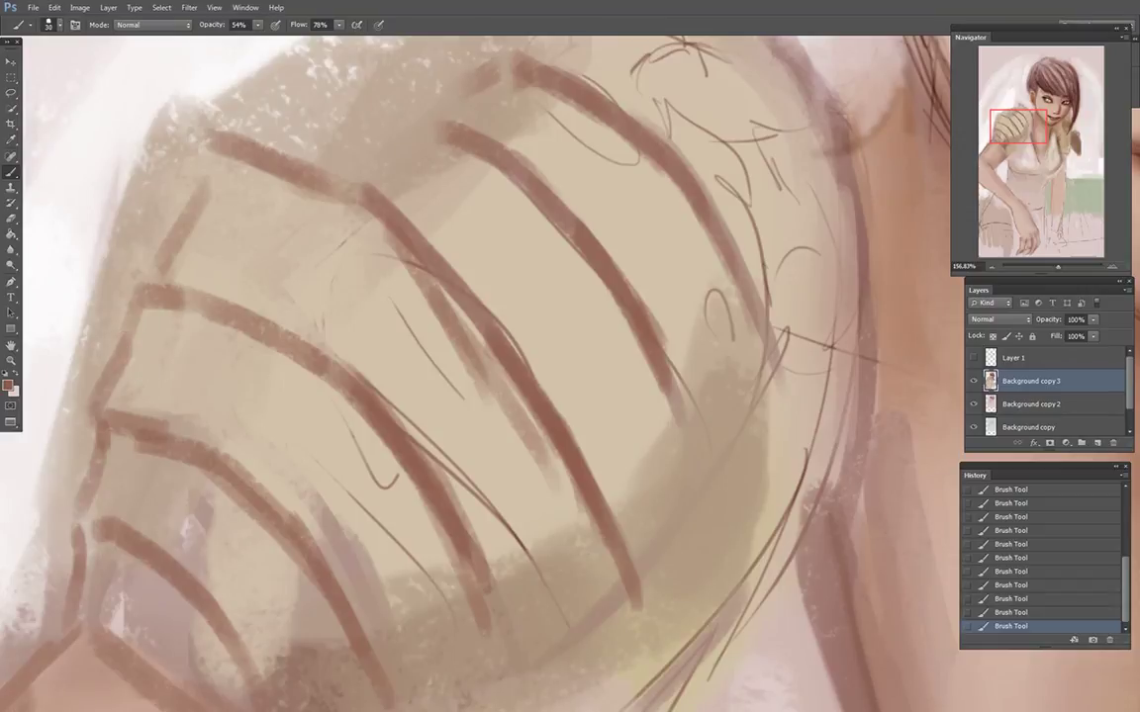
# Step: Return to the face and soften the skin beneath the brow nearer the ear with sampled skin tones
pyautogui.hscroll(1, 482, 373)
pyautogui.moveTo(1053, 274); pyautogui.dragTo(1050, 272)
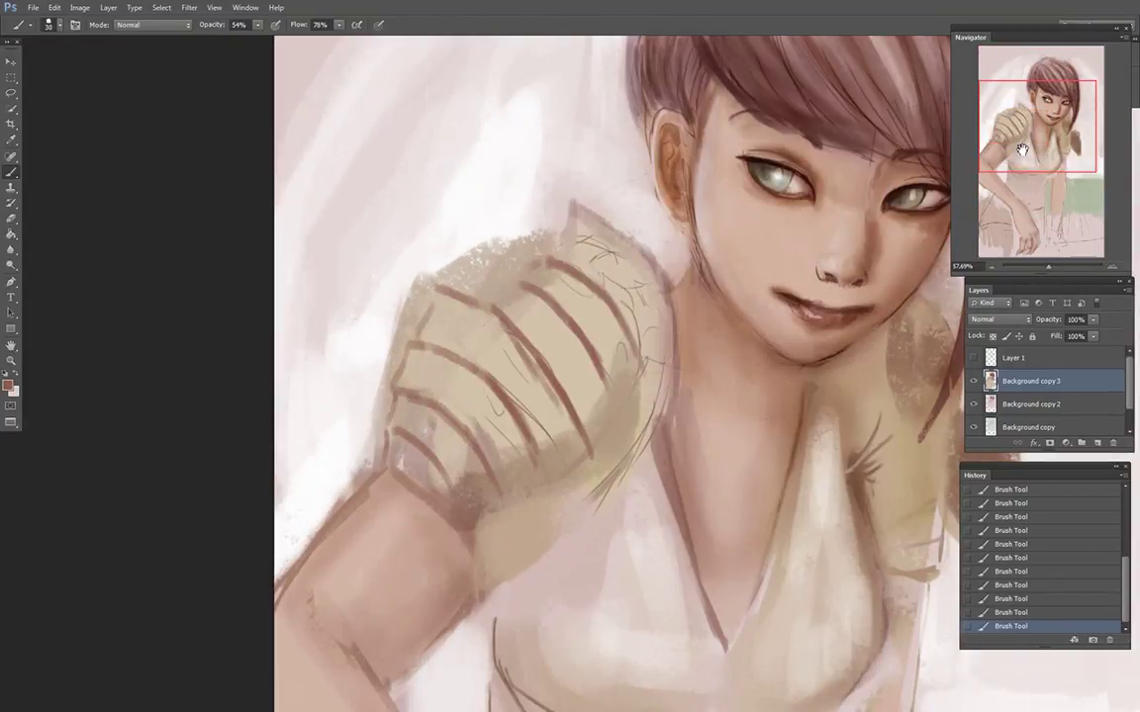
pyautogui.moveTo(1022, 150); pyautogui.dragTo(1065, 96)
pyautogui.moveTo(1048, 268); pyautogui.dragTo(1058, 270)
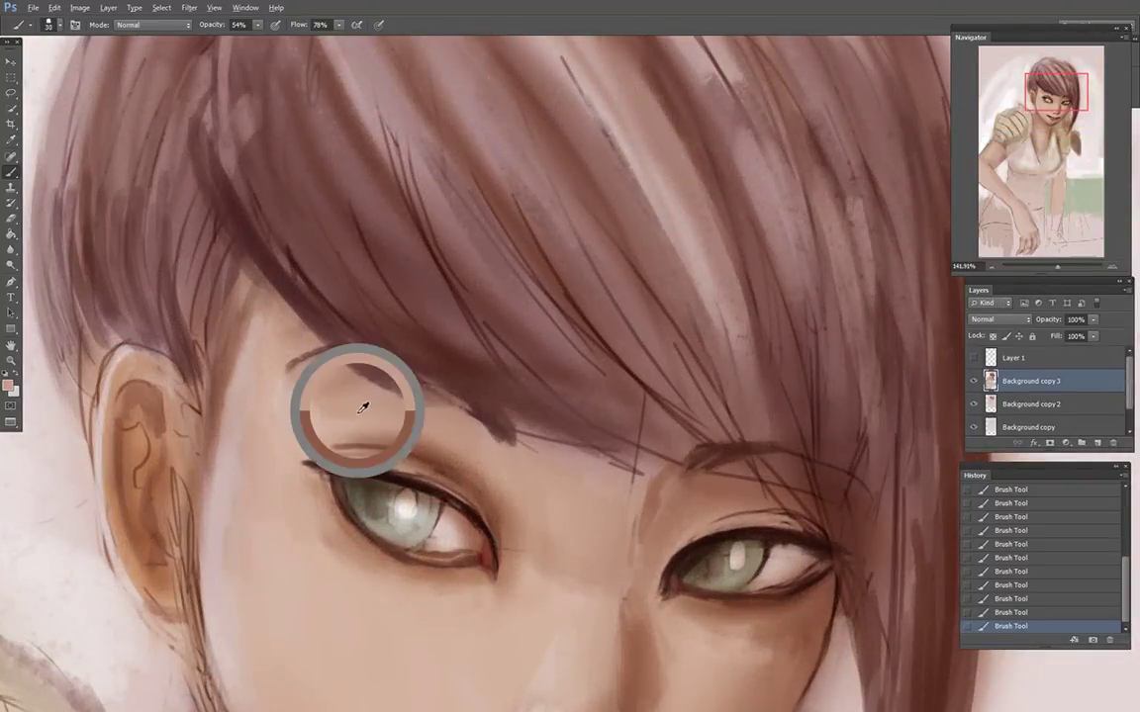
pyautogui.moveTo(377, 385)
pyautogui.mouseDown()
pyautogui.moveTo(345, 383)
pyautogui.moveTo(451, 405)
pyautogui.moveTo(386, 379)
pyautogui.moveTo(328, 385)
pyautogui.moveTo(334, 375)
pyautogui.moveTo(317, 374)
pyautogui.moveTo(376, 374)
pyautogui.moveTo(403, 390)
pyautogui.moveTo(314, 372)
pyautogui.moveTo(333, 367)
pyautogui.moveTo(405, 389)
pyautogui.moveTo(340, 370)
pyautogui.moveTo(265, 402)
pyautogui.moveTo(281, 415)
pyautogui.moveTo(288, 387)
pyautogui.moveTo(336, 388)
pyautogui.moveTo(349, 419)
pyautogui.moveTo(366, 413)
pyautogui.moveTo(305, 406)
pyautogui.mouseUp()
pyautogui.keyDown('alt'); pyautogui.click(283, 411); pyautogui.keyUp('alt')
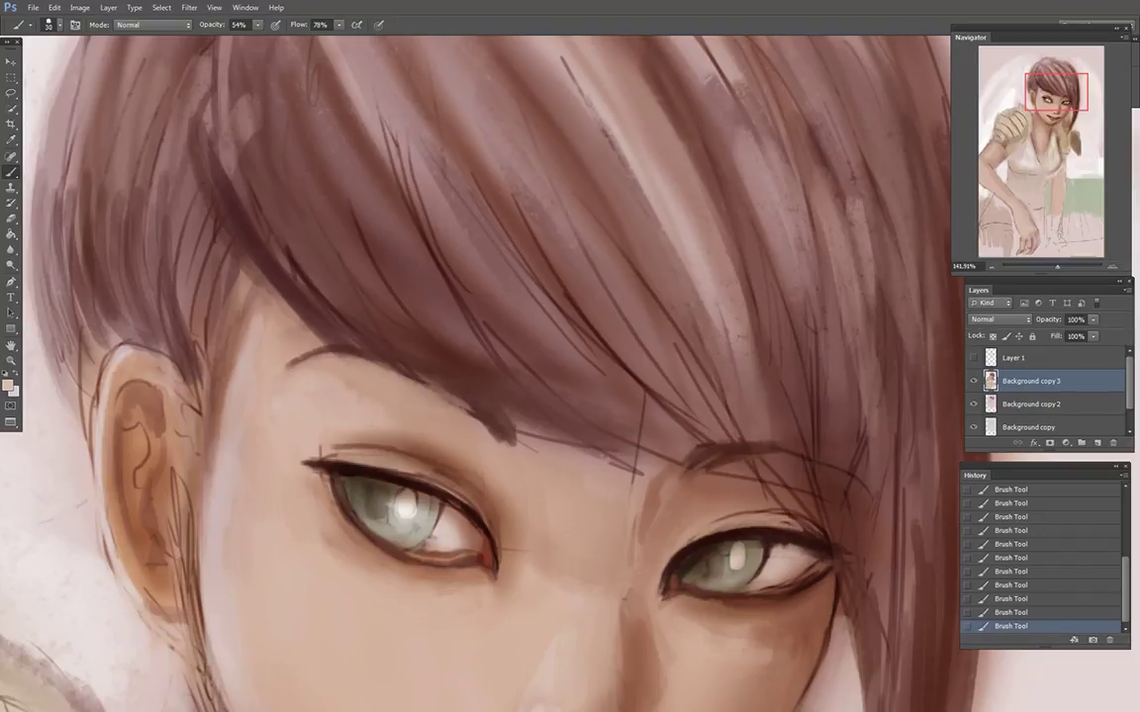
# Step: Paint the ear's upper and outer rim with skin and shadow colours sampled around it, blending away the sketch lines
pyautogui.keyDown('alt'); pyautogui.click(119, 362); pyautogui.keyUp('alt')
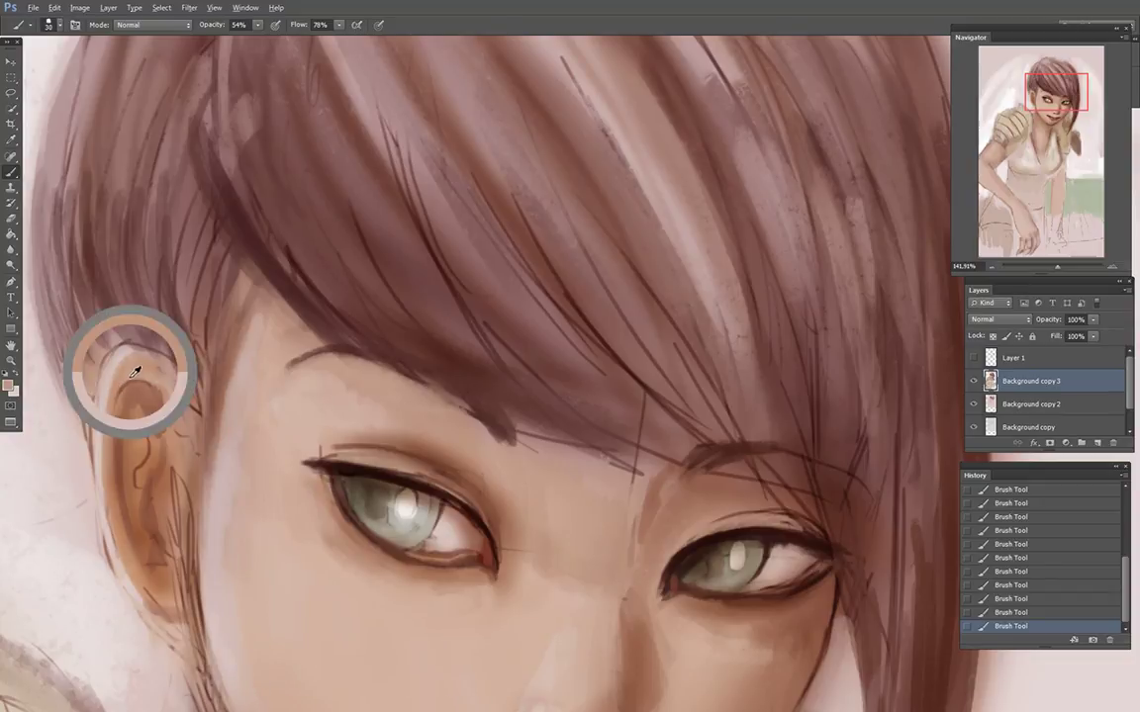
pyautogui.moveTo(129, 369)
pyautogui.mouseDown()
pyautogui.moveTo(113, 436)
pyautogui.moveTo(110, 409)
pyautogui.moveTo(120, 440)
pyautogui.mouseUp()
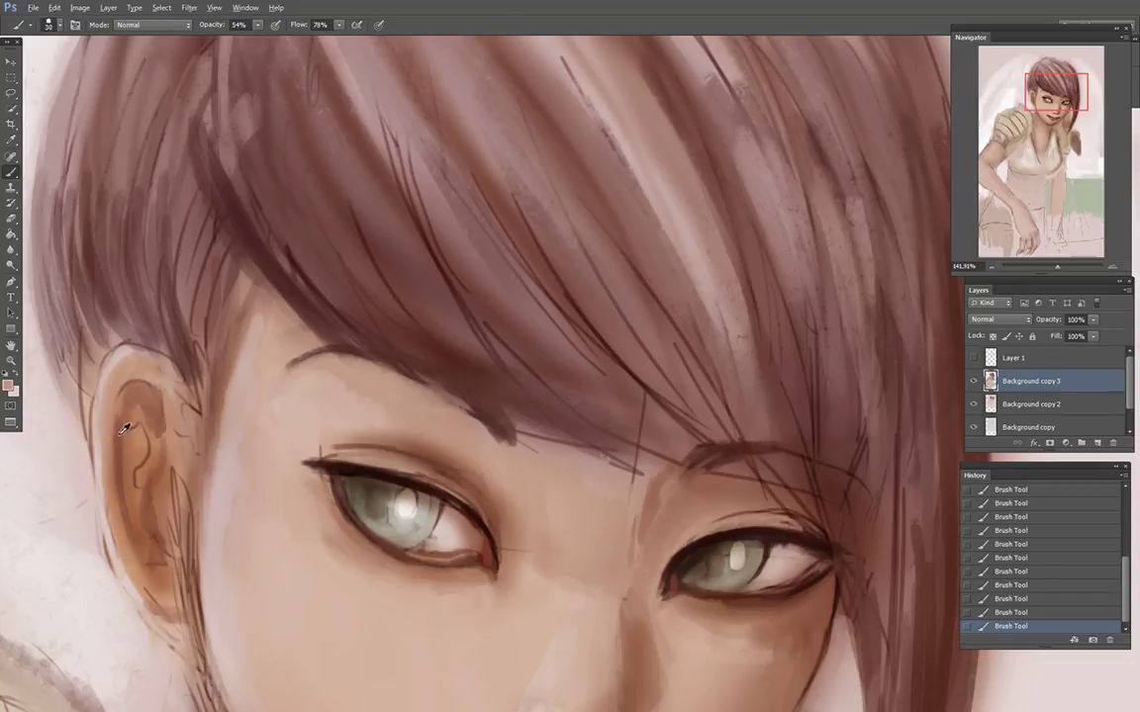
pyautogui.keyDown('alt'); pyautogui.click(127, 430); pyautogui.keyUp('alt')
pyautogui.keyDown('alt'); pyautogui.click(105, 342); pyautogui.keyUp('alt')
pyautogui.moveTo(112, 454); pyautogui.dragTo(99, 381)
pyautogui.keyDown('alt'); pyautogui.click(124, 362); pyautogui.keyUp('alt')
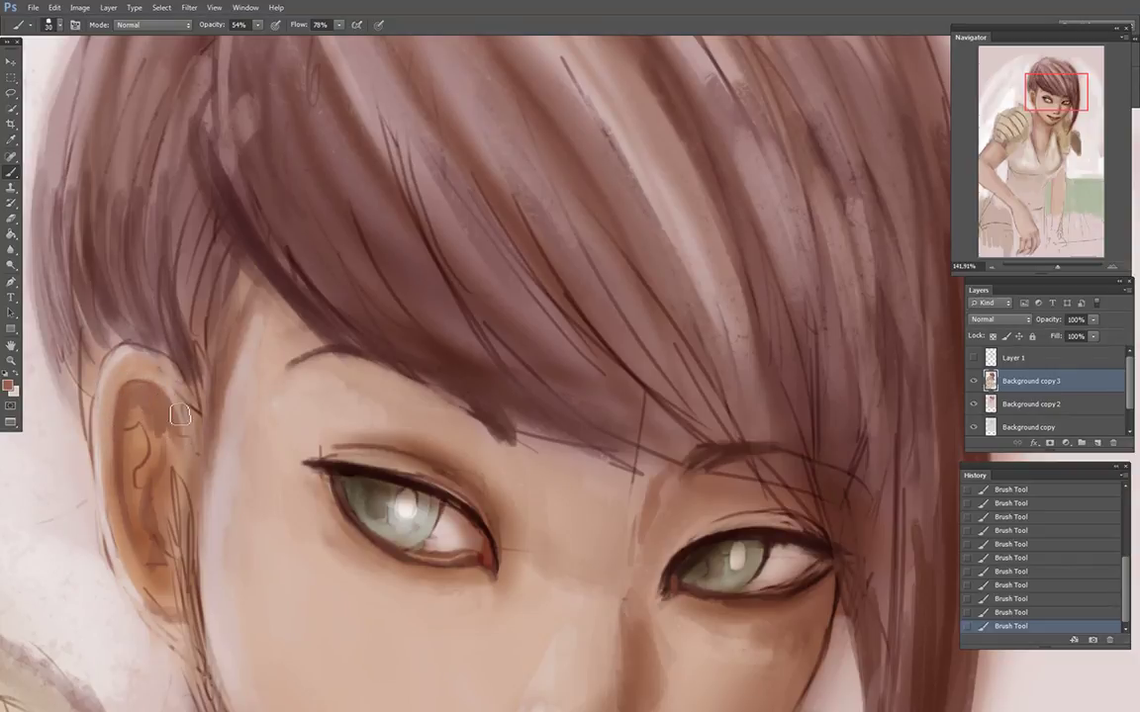
# Step: Shade the ear's inner folds with reddish and orange-brown tones sampled from the ear
pyautogui.moveTo(151, 462)
pyautogui.mouseDown()
pyautogui.moveTo(160, 574)
pyautogui.moveTo(138, 512)
pyautogui.moveTo(149, 443)
pyautogui.moveTo(146, 503)
pyautogui.moveTo(120, 493)
pyautogui.moveTo(147, 550)
pyautogui.moveTo(179, 579)
pyautogui.mouseUp()
pyautogui.keyDown('alt'); pyautogui.click(119, 485); pyautogui.keyUp('alt')
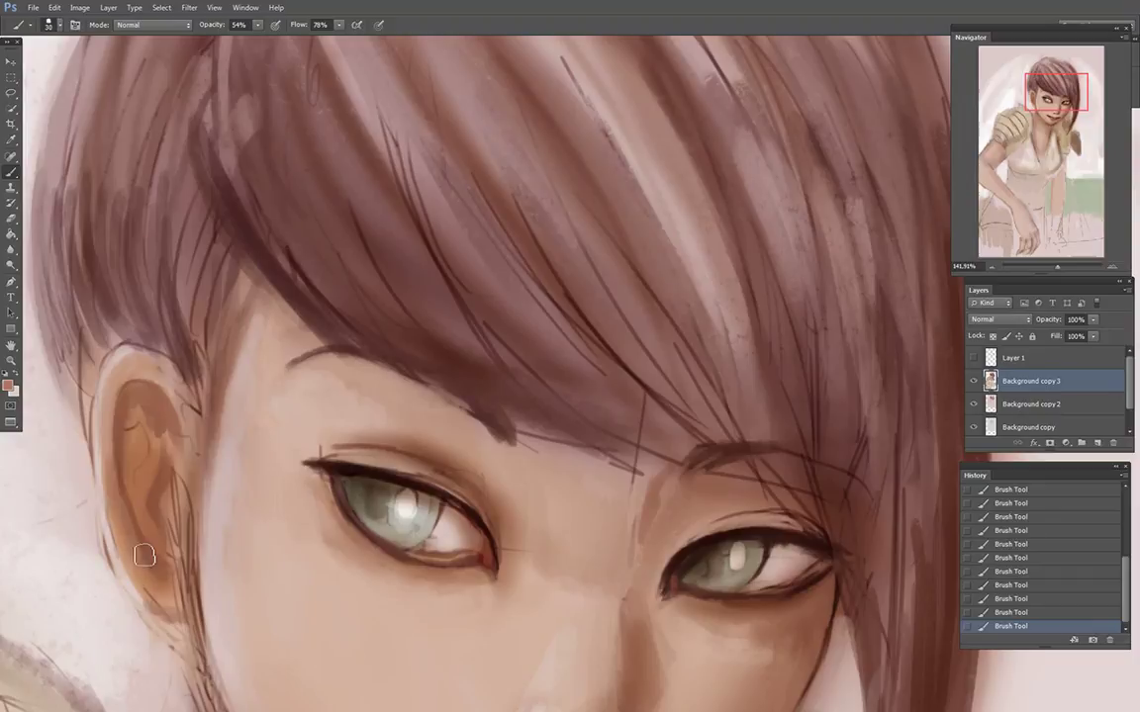
pyautogui.keyDown('alt'); pyautogui.click(135, 534); pyautogui.keyUp('alt')
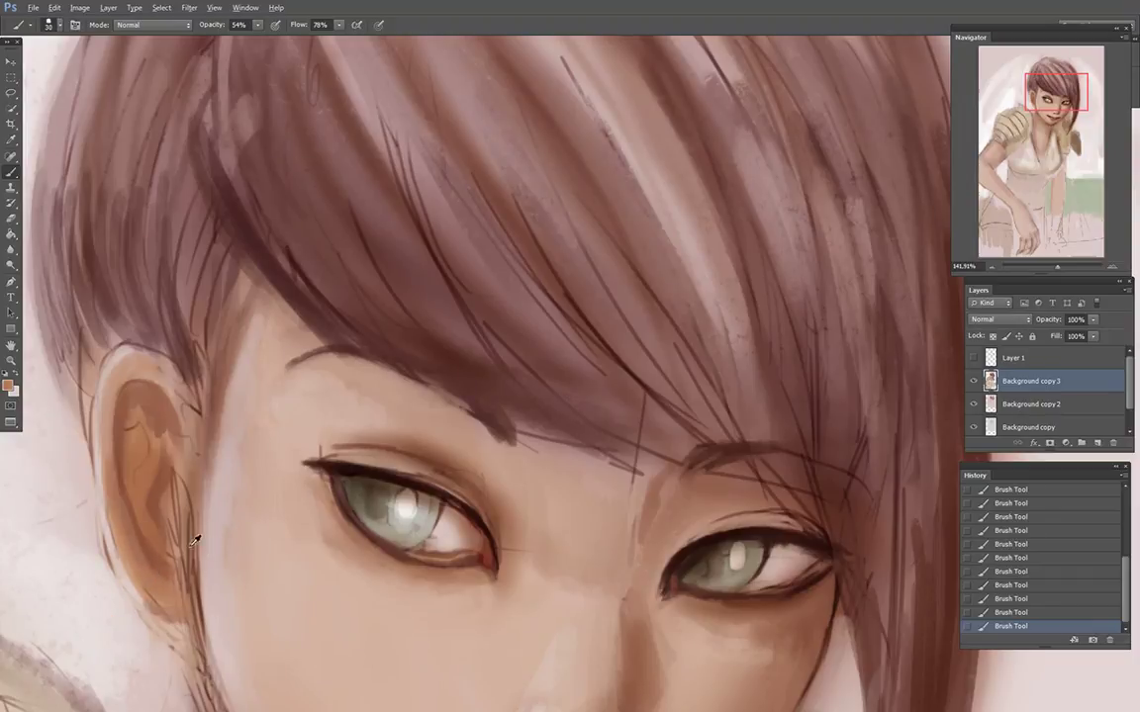
pyautogui.keyDown('alt'); pyautogui.click(162, 481); pyautogui.keyUp('alt')
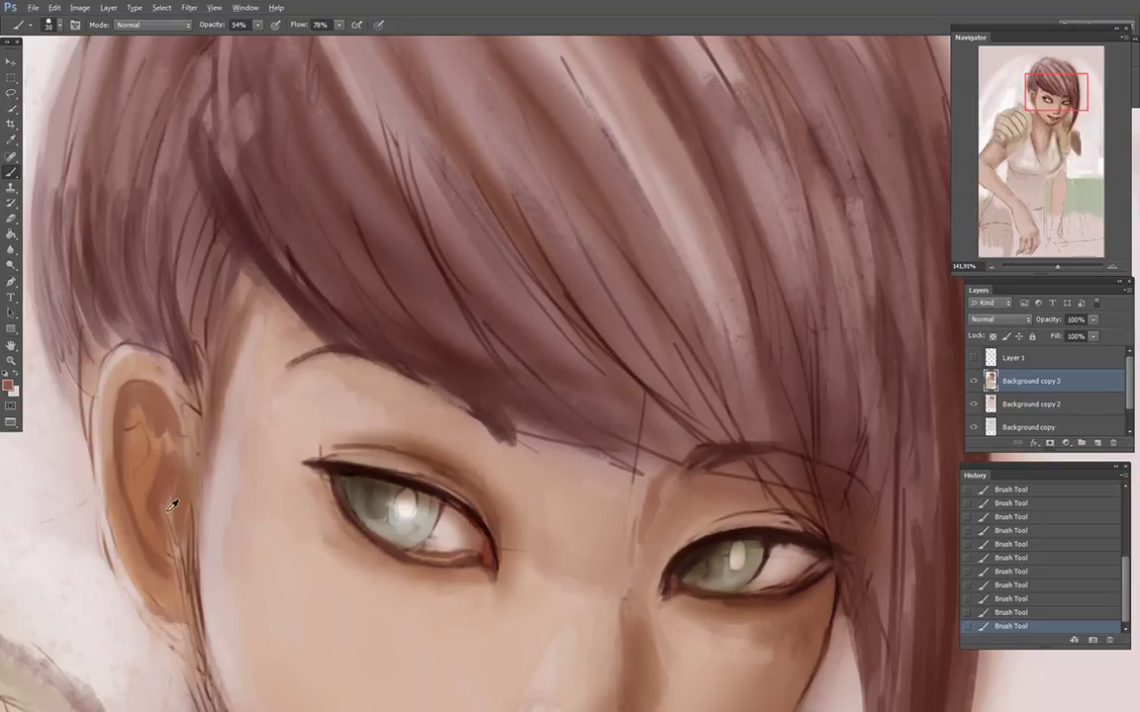
# Step: Cover the sketch lines between ear and cheek, and paint the dark hair strand in front of the ear with sampled hair colour
pyautogui.moveTo(183, 515)
pyautogui.mouseDown()
pyautogui.moveTo(197, 508)
pyautogui.moveTo(206, 552)
pyautogui.moveTo(210, 535)
pyautogui.mouseUp()
pyautogui.keyDown('alt'); pyautogui.click(214, 502); pyautogui.keyUp('alt')
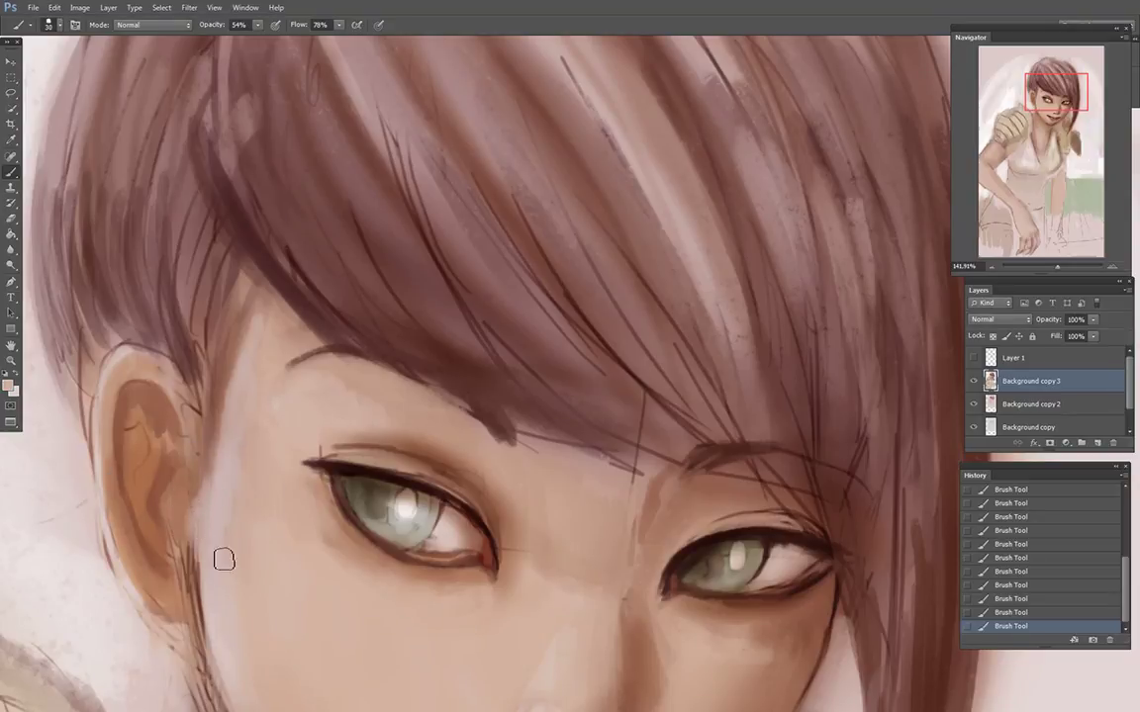
pyautogui.keyDown('alt'); pyautogui.click(191, 361); pyautogui.keyUp('alt')
pyautogui.moveTo(192, 368); pyautogui.dragTo(199, 495)
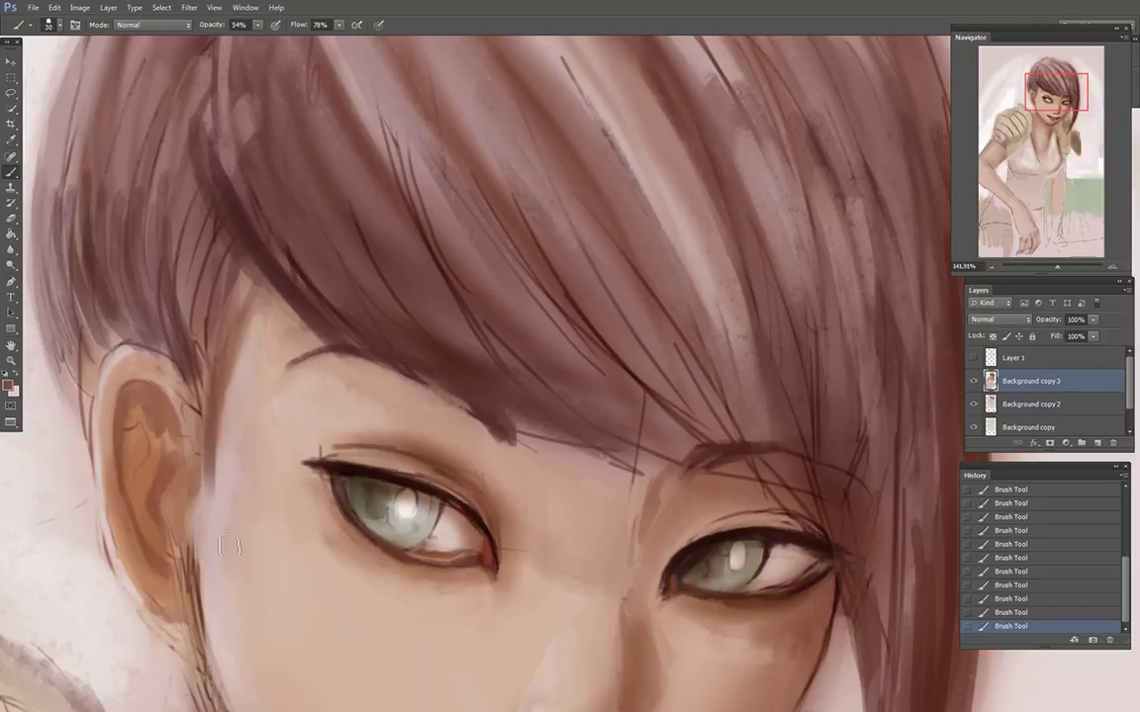
# Step: Smooth the ear's lower edge and lobe with sampled tones, cleaning up its outline against the light background
pyautogui.moveTo(1053, 90); pyautogui.dragTo(1047, 99)
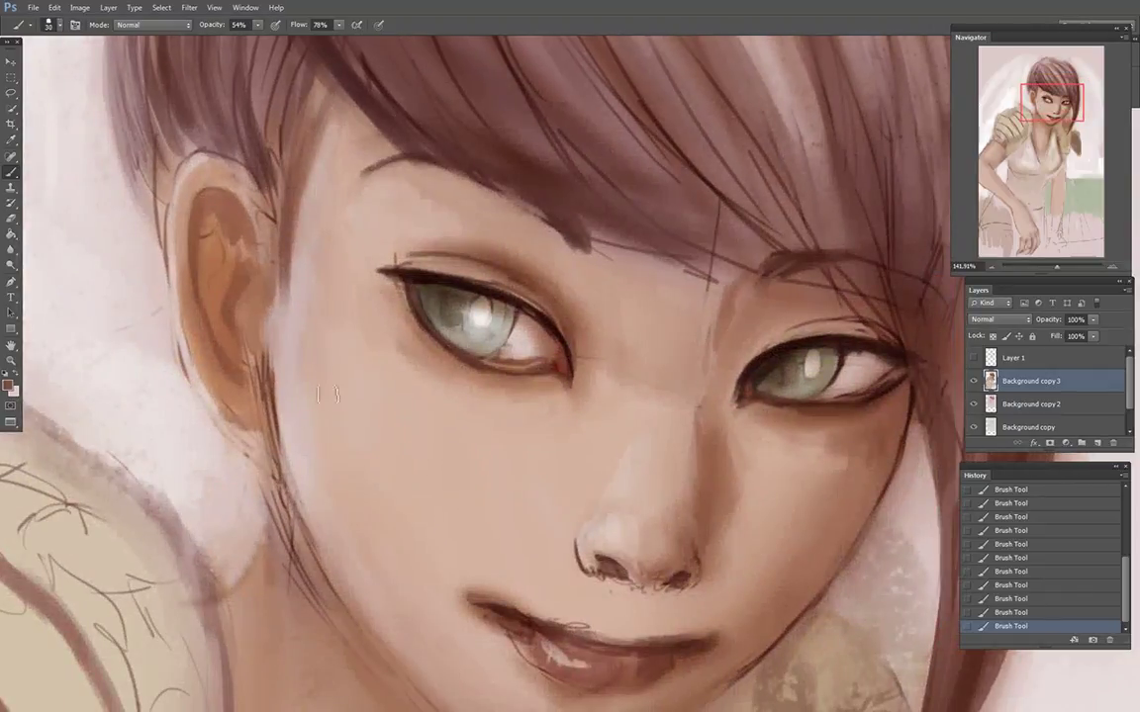
pyautogui.keyDown('alt'); pyautogui.click(198, 414); pyautogui.keyUp('alt')
pyautogui.keyDown('alt'); pyautogui.click(187, 394); pyautogui.keyUp('alt')
pyautogui.moveTo(184, 374)
pyautogui.mouseDown()
pyautogui.moveTo(224, 442)
pyautogui.moveTo(243, 413)
pyautogui.mouseUp()
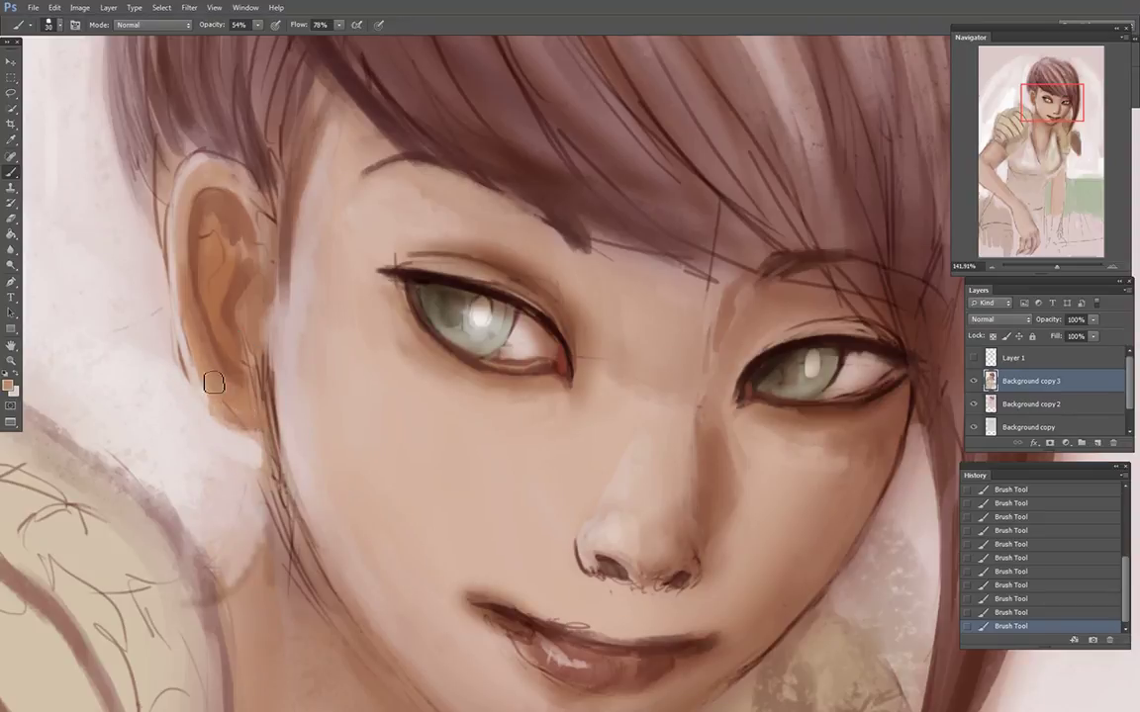
pyautogui.keyDown('alt'); pyautogui.click(208, 405); pyautogui.keyUp('alt')
pyautogui.moveTo(186, 367)
pyautogui.mouseDown()
pyautogui.moveTo(206, 405)
pyautogui.moveTo(245, 420)
pyautogui.moveTo(253, 455)
pyautogui.moveTo(247, 522)
pyautogui.moveTo(262, 520)
pyautogui.moveTo(234, 579)
pyautogui.mouseUp()
# Step: Extend the neck's skin tone up to the jaw below the ear, and lighten the cheek edge over the sketch lines
pyautogui.keyDown('alt'); pyautogui.click(244, 586); pyautogui.keyUp('alt')
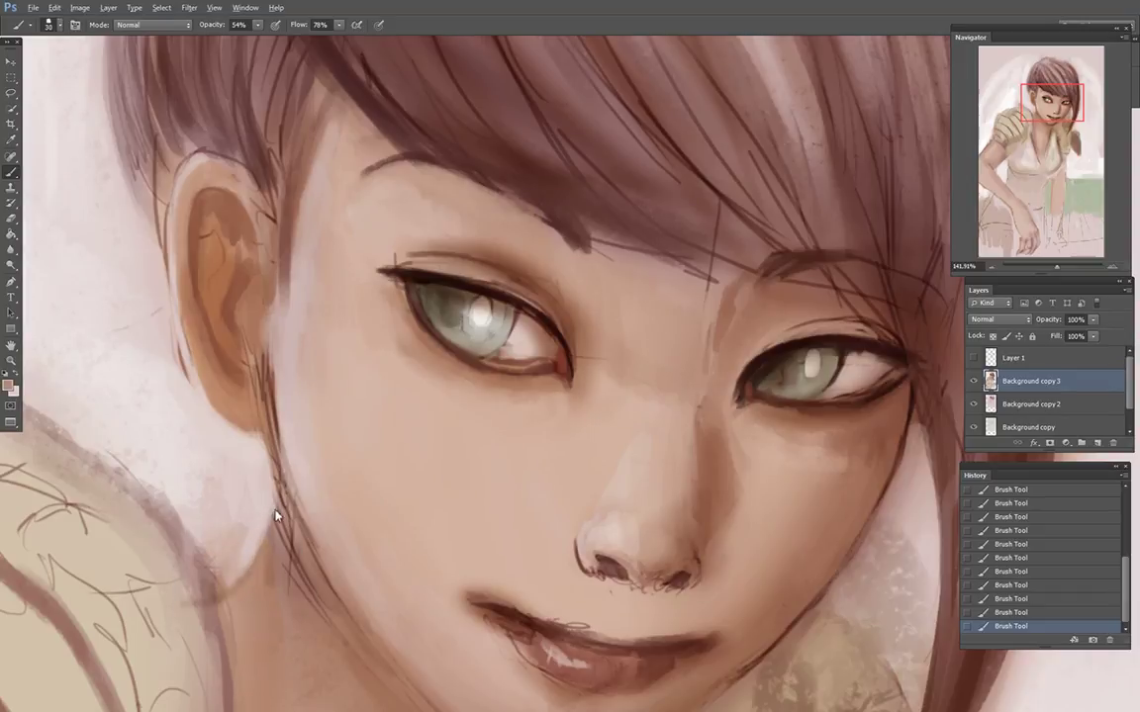
pyautogui.moveTo(285, 492); pyautogui.dragTo(282, 528)
pyautogui.keyDown('alt'); pyautogui.click(246, 506); pyautogui.keyUp('alt')
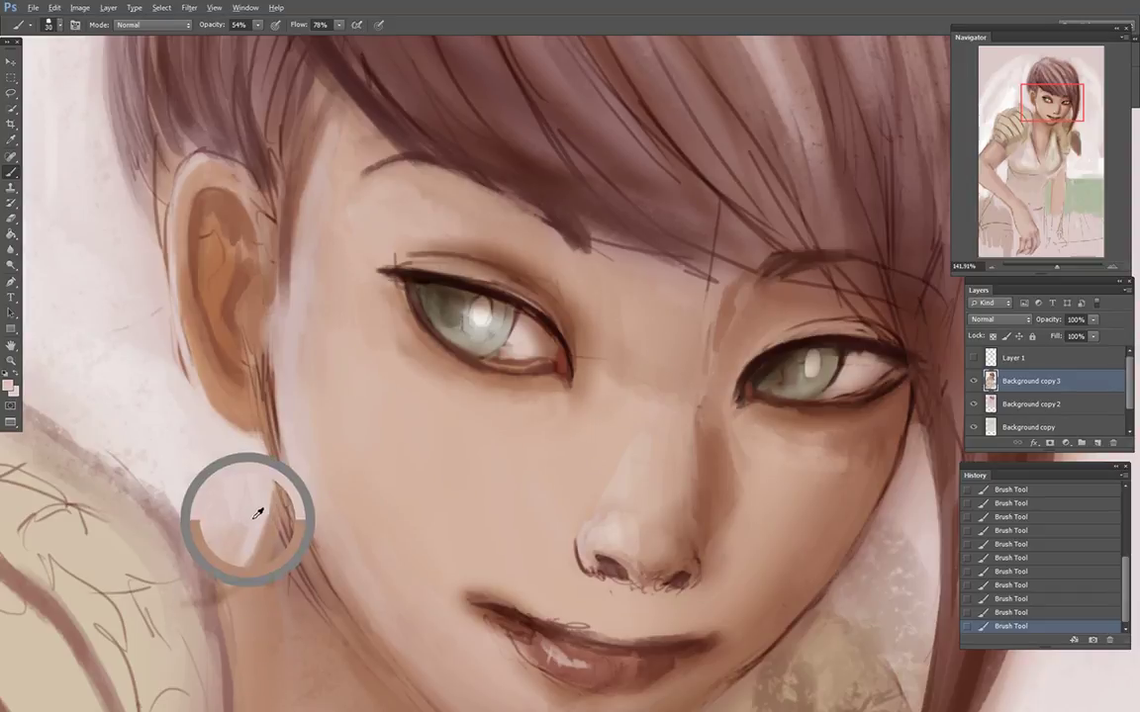
pyautogui.keyDown('alt'); pyautogui.click(280, 373); pyautogui.keyUp('alt')
pyautogui.moveTo(283, 396); pyautogui.dragTo(285, 442)
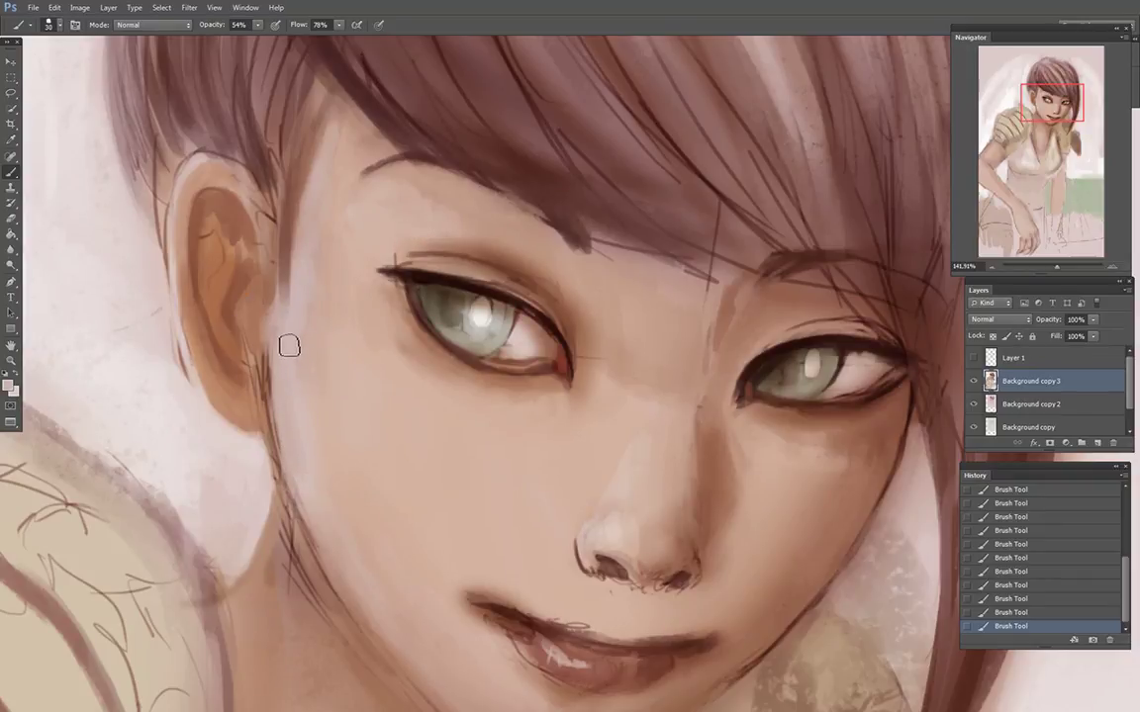
# Step: Block in a dark brown shadow on the neck beneath the jawline on the ear side, over the sketch lines
pyautogui.scroll(-5, 316, 430)
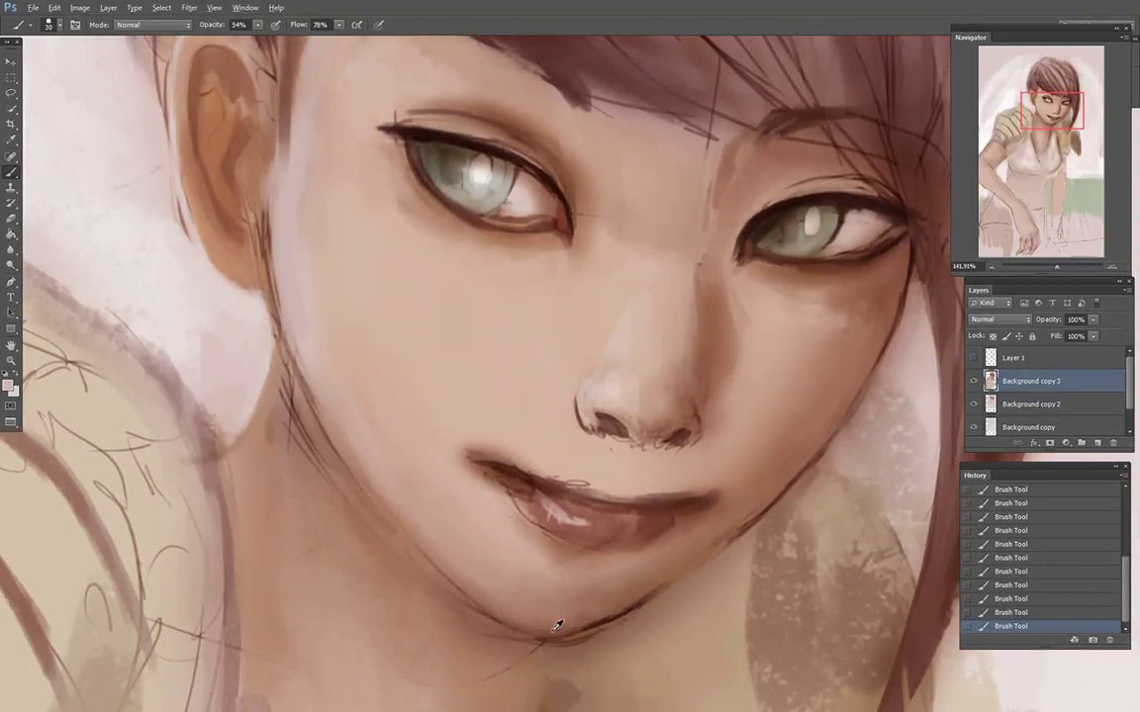
pyautogui.keyDown('alt'); pyautogui.click(593, 624); pyautogui.keyUp('alt')
pyautogui.moveTo(294, 375); pyautogui.dragTo(335, 485)
pyautogui.keyDown('alt'); pyautogui.click(303, 409); pyautogui.keyUp('alt')
pyautogui.moveTo(301, 387)
pyautogui.mouseDown()
pyautogui.moveTo(344, 462)
pyautogui.moveTo(342, 522)
pyautogui.mouseUp()
pyautogui.moveTo(328, 468)
pyautogui.mouseDown()
pyautogui.moveTo(378, 536)
pyautogui.moveTo(361, 542)
pyautogui.moveTo(284, 395)
pyautogui.moveTo(297, 450)
pyautogui.moveTo(286, 377)
pyautogui.moveTo(314, 510)
pyautogui.moveTo(282, 410)
pyautogui.moveTo(297, 437)
pyautogui.mouseUp()
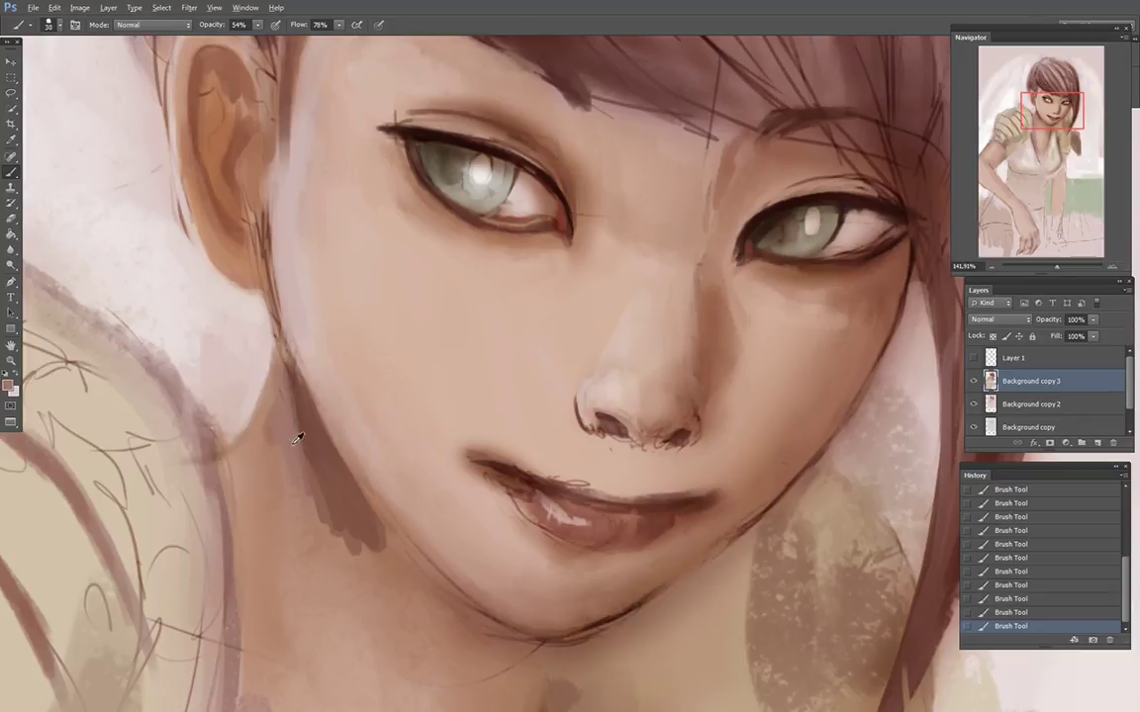
# Step: Blend the dark neck shadow below the ear into sampled skin tones, softening and narrowing it along the jaw
pyautogui.keyDown('alt'); pyautogui.click(539, 641); pyautogui.keyUp('alt')
pyautogui.moveTo(479, 613)
pyautogui.mouseDown()
pyautogui.moveTo(488, 649)
pyautogui.moveTo(392, 548)
pyautogui.moveTo(431, 580)
pyautogui.mouseUp()
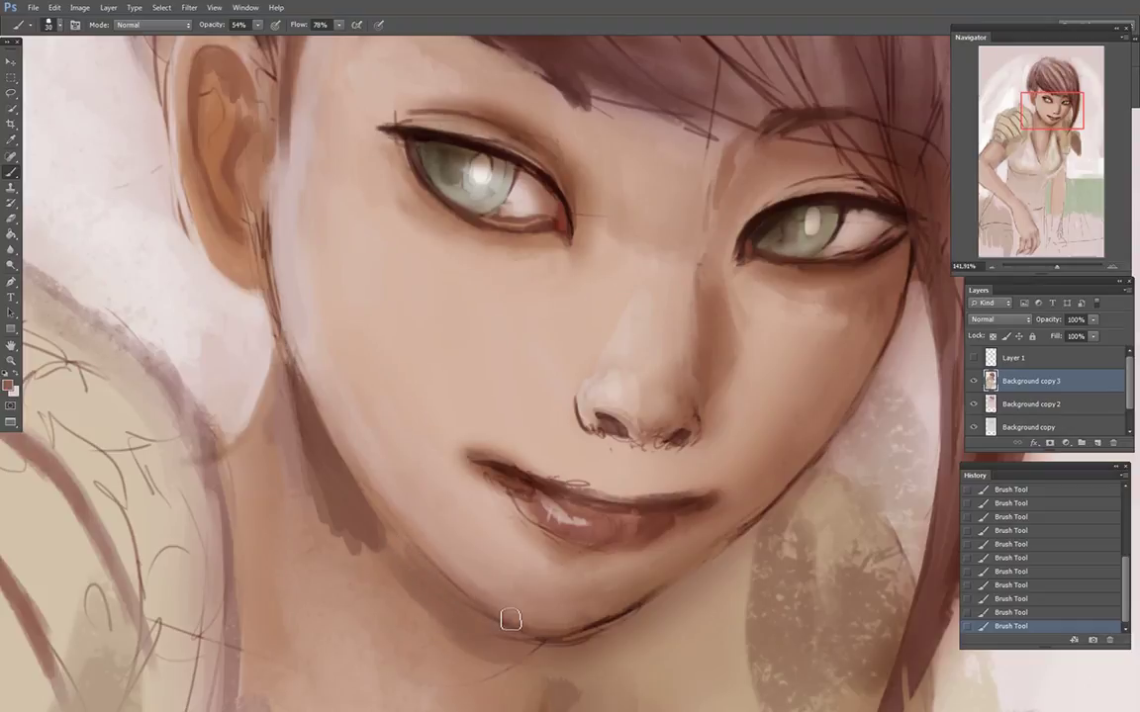
pyautogui.keyDown('alt'); pyautogui.click(288, 509); pyautogui.keyUp('alt')
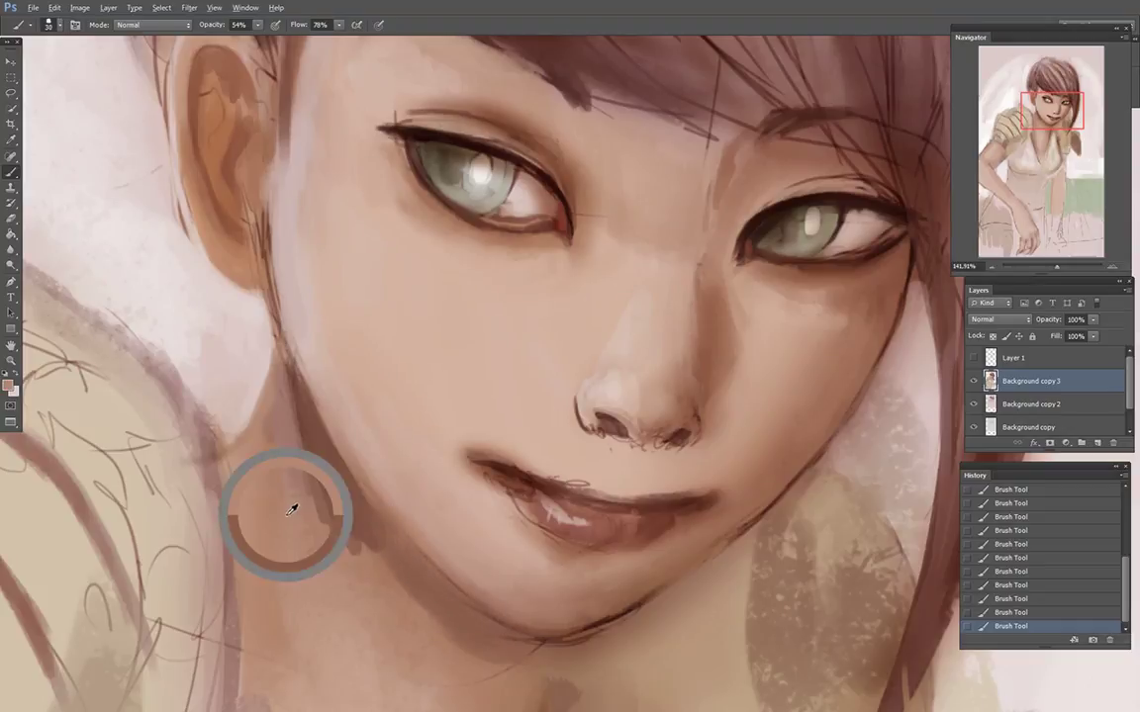
pyautogui.moveTo(276, 446); pyautogui.dragTo(397, 596)
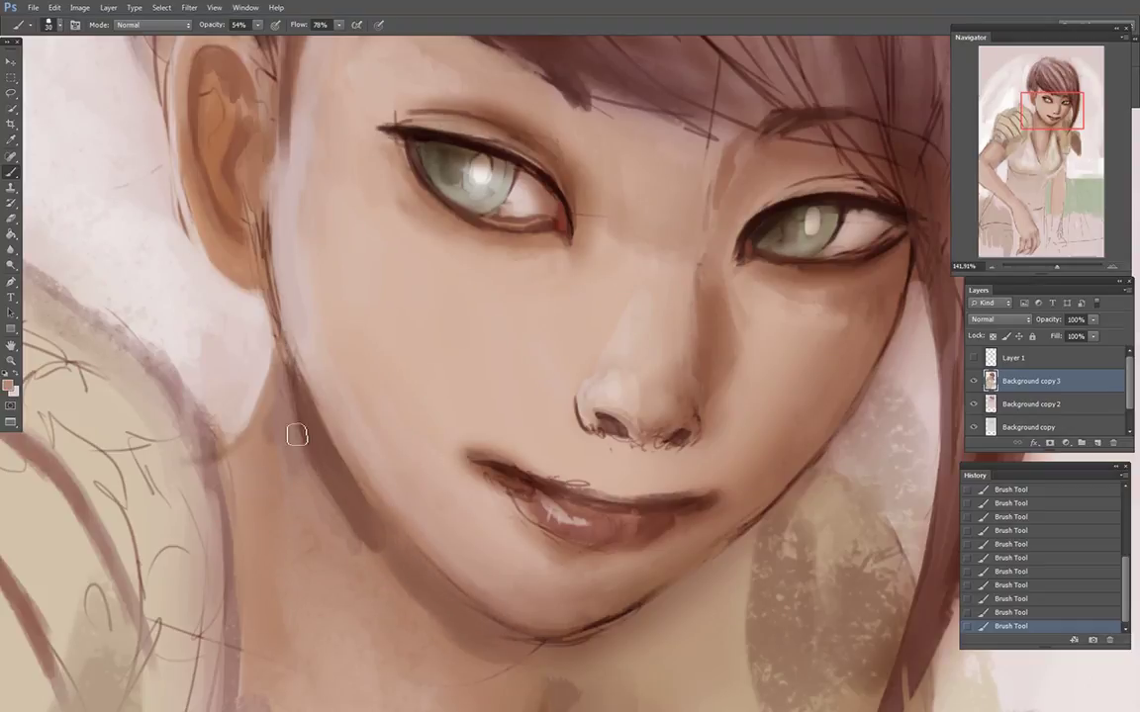
pyautogui.moveTo(297, 409)
pyautogui.mouseDown()
pyautogui.moveTo(352, 534)
pyautogui.moveTo(326, 486)
pyautogui.moveTo(391, 588)
pyautogui.moveTo(367, 553)
pyautogui.moveTo(401, 592)
pyautogui.mouseUp()
# Step: Extend the dark brown shadow along the underside of the jaw towards the chin with a sampled shadow tone
pyautogui.keyDown('alt'); pyautogui.click(366, 517); pyautogui.keyUp('alt')
pyautogui.moveTo(356, 502)
pyautogui.mouseDown()
pyautogui.moveTo(398, 557)
pyautogui.moveTo(370, 562)
pyautogui.moveTo(418, 644)
pyautogui.moveTo(387, 624)
pyautogui.moveTo(478, 638)
pyautogui.moveTo(450, 624)
pyautogui.mouseUp()
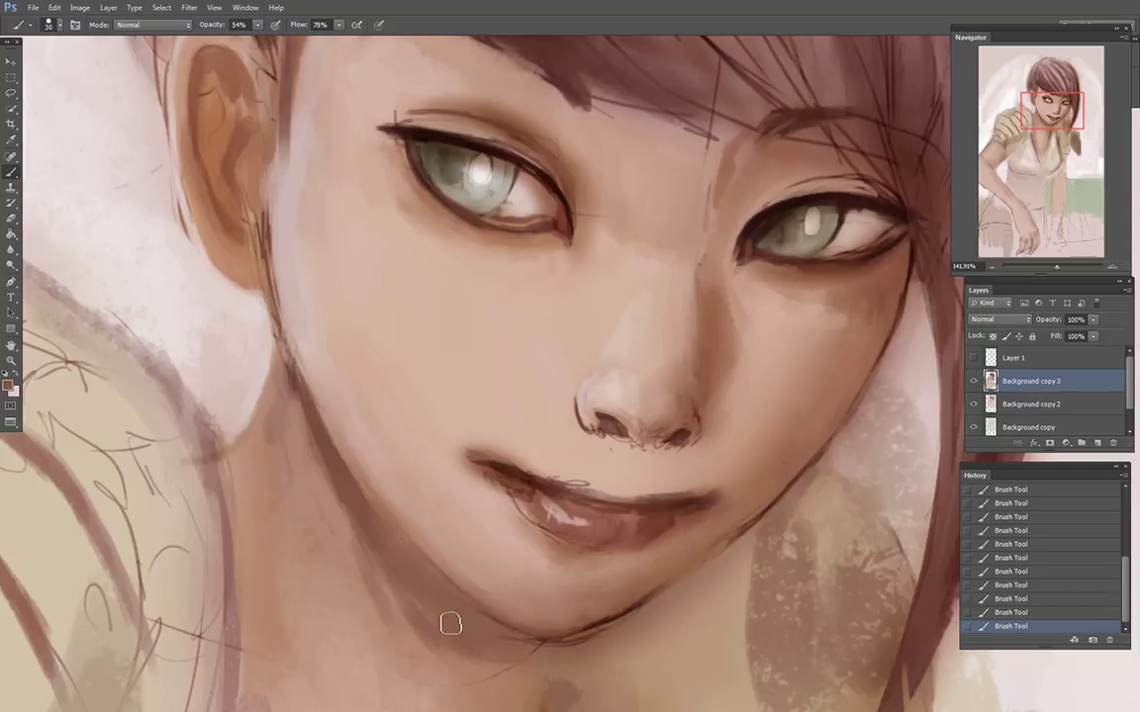
pyautogui.moveTo(403, 583)
pyautogui.mouseDown()
pyautogui.moveTo(346, 514)
pyautogui.moveTo(410, 614)
pyautogui.moveTo(501, 663)
pyautogui.moveTo(449, 649)
pyautogui.mouseUp()
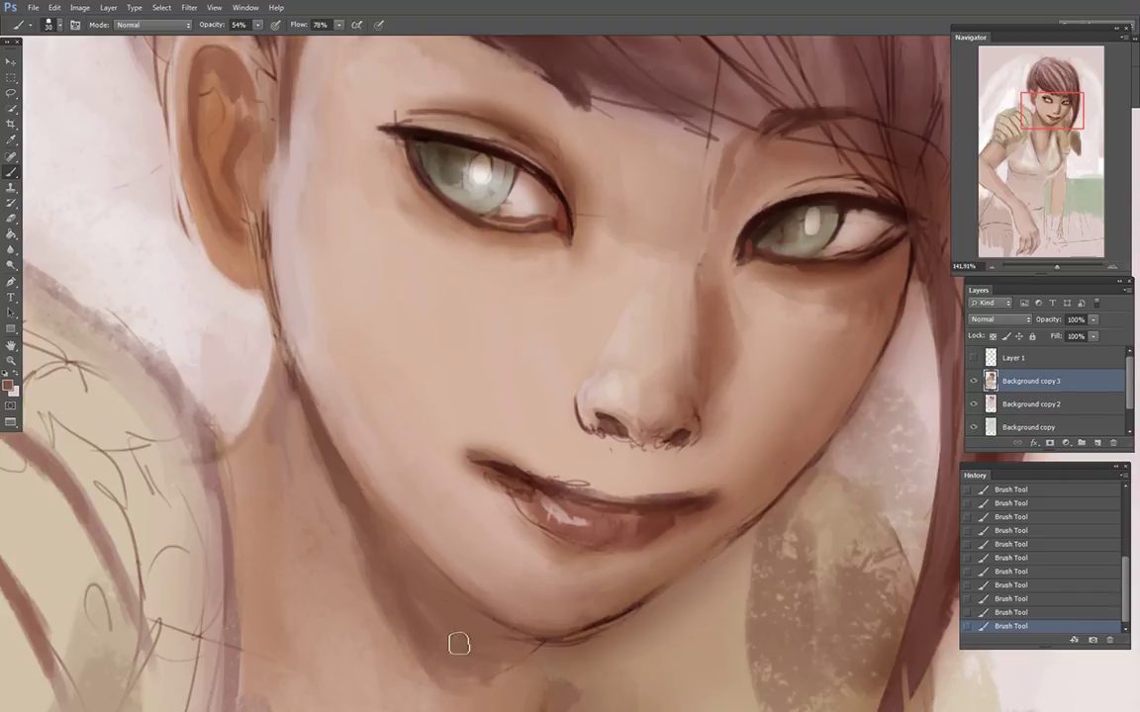
pyautogui.moveTo(327, 465); pyautogui.dragTo(342, 519)
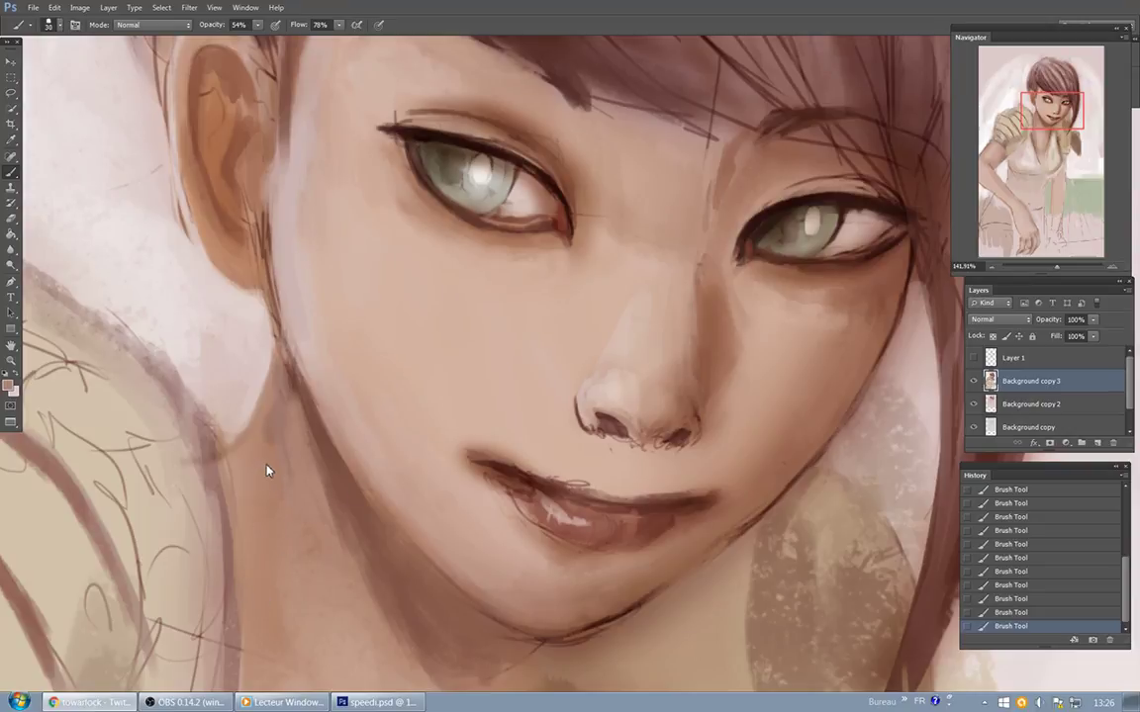
# Step: Sample the pale background colour and paint light strokes over the outer side of the neck below the ear
pyautogui.keyDown('alt'); pyautogui.click(224, 313); pyautogui.keyUp('alt')
pyautogui.moveTo(268, 407); pyautogui.dragTo(273, 432)
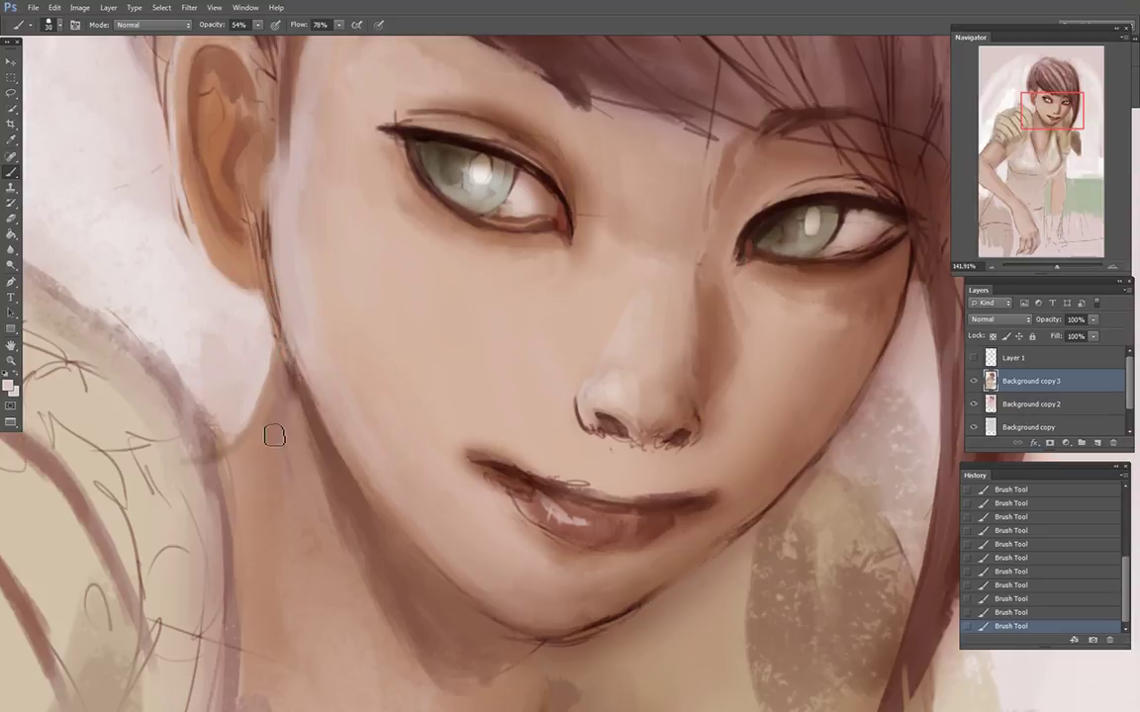
pyautogui.moveTo(280, 487)
pyautogui.mouseDown()
pyautogui.moveTo(280, 436)
pyautogui.moveTo(253, 461)
pyautogui.moveTo(269, 478)
pyautogui.moveTo(274, 458)
pyautogui.moveTo(286, 484)
pyautogui.moveTo(283, 376)
pyautogui.moveTo(261, 441)
pyautogui.moveTo(245, 449)
pyautogui.moveTo(271, 515)
pyautogui.moveTo(275, 455)
pyautogui.moveTo(280, 470)
pyautogui.moveTo(265, 452)
pyautogui.moveTo(278, 513)
pyautogui.moveTo(262, 486)
pyautogui.moveTo(291, 414)
pyautogui.moveTo(281, 434)
pyautogui.moveTo(223, 467)
pyautogui.mouseUp()
pyautogui.keyDown('alt'); pyautogui.click(241, 365); pyautogui.keyUp('alt')
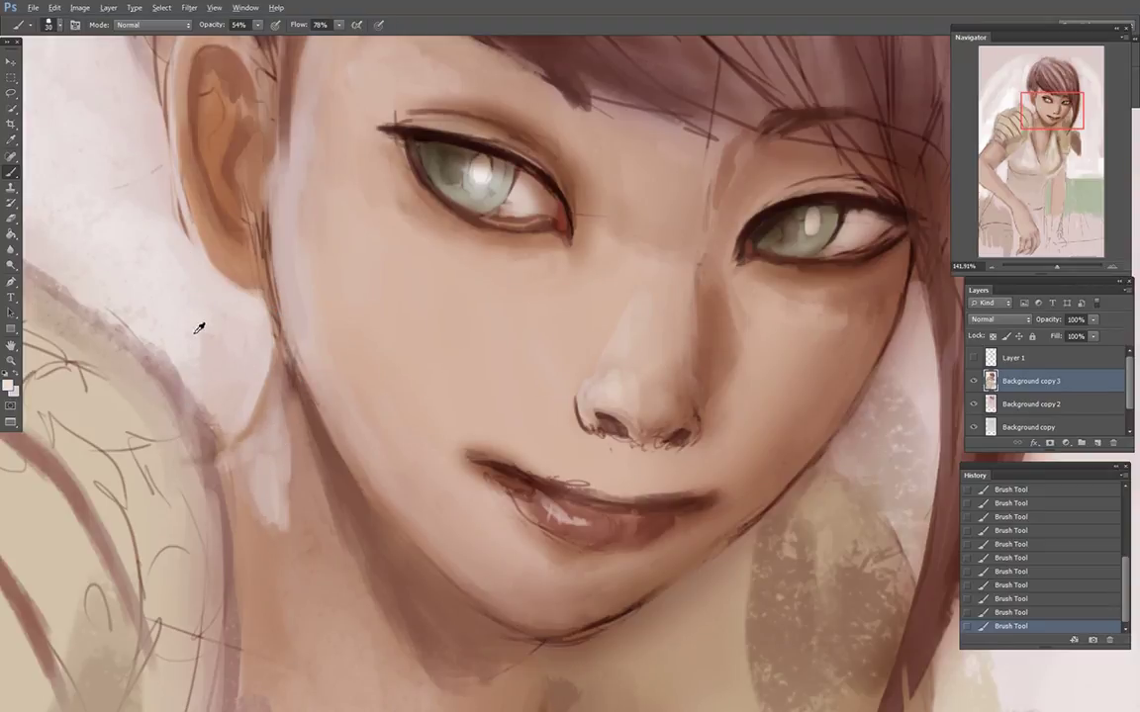
# Step: Brighten the highlight on the nose tip and smooth the nose's shading and the light area beneath the far eye
pyautogui.moveTo(606, 382)
pyautogui.mouseDown()
pyautogui.moveTo(628, 360)
pyautogui.moveTo(613, 382)
pyautogui.moveTo(636, 382)
pyautogui.moveTo(622, 394)
pyautogui.mouseUp()
pyautogui.keyDown('alt'); pyautogui.click(620, 379); pyautogui.keyUp('alt')
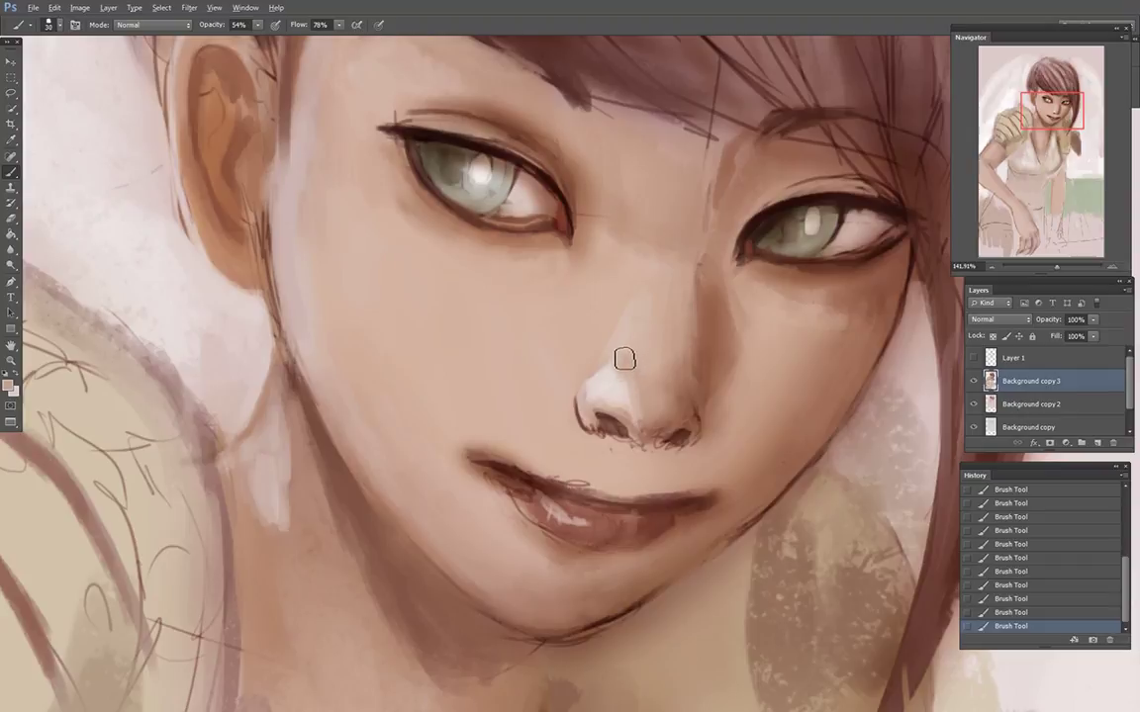
pyautogui.moveTo(623, 360)
pyautogui.mouseDown()
pyautogui.moveTo(639, 384)
pyautogui.moveTo(621, 360)
pyautogui.moveTo(650, 343)
pyautogui.moveTo(667, 308)
pyautogui.moveTo(671, 370)
pyautogui.mouseUp()
pyautogui.keyDown('alt'); pyautogui.click(664, 307); pyautogui.keyUp('alt')
pyautogui.keyDown('alt'); pyautogui.click(595, 313); pyautogui.keyUp('alt')
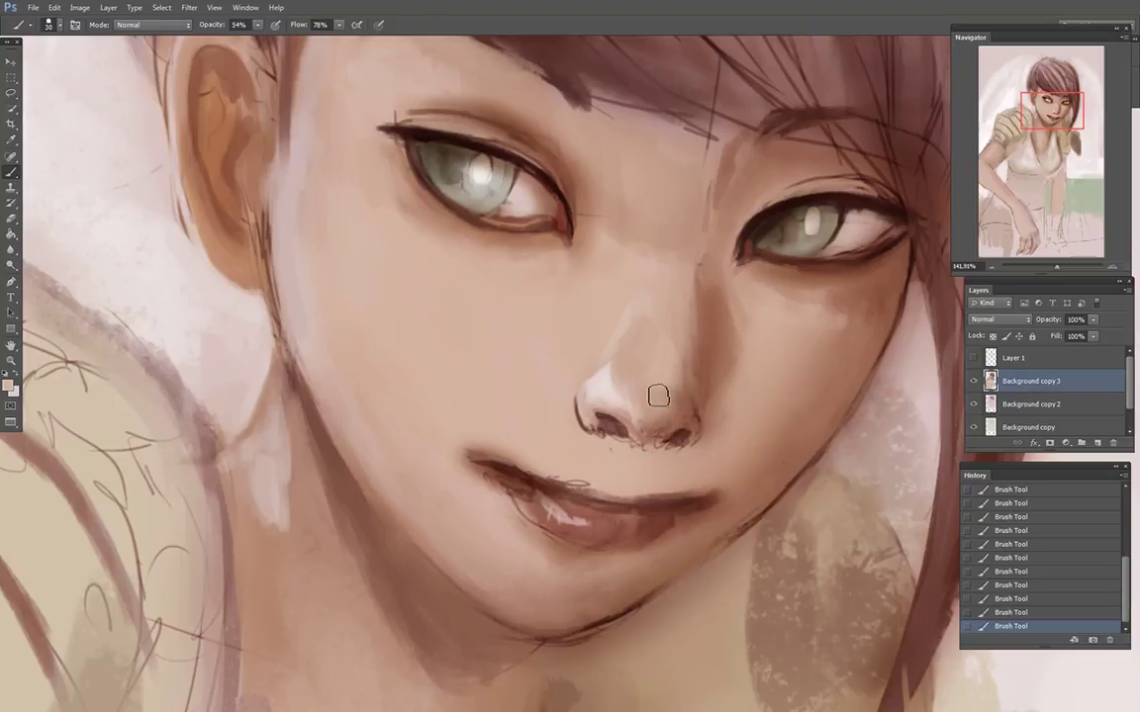
pyautogui.moveTo(672, 387); pyautogui.dragTo(674, 360)
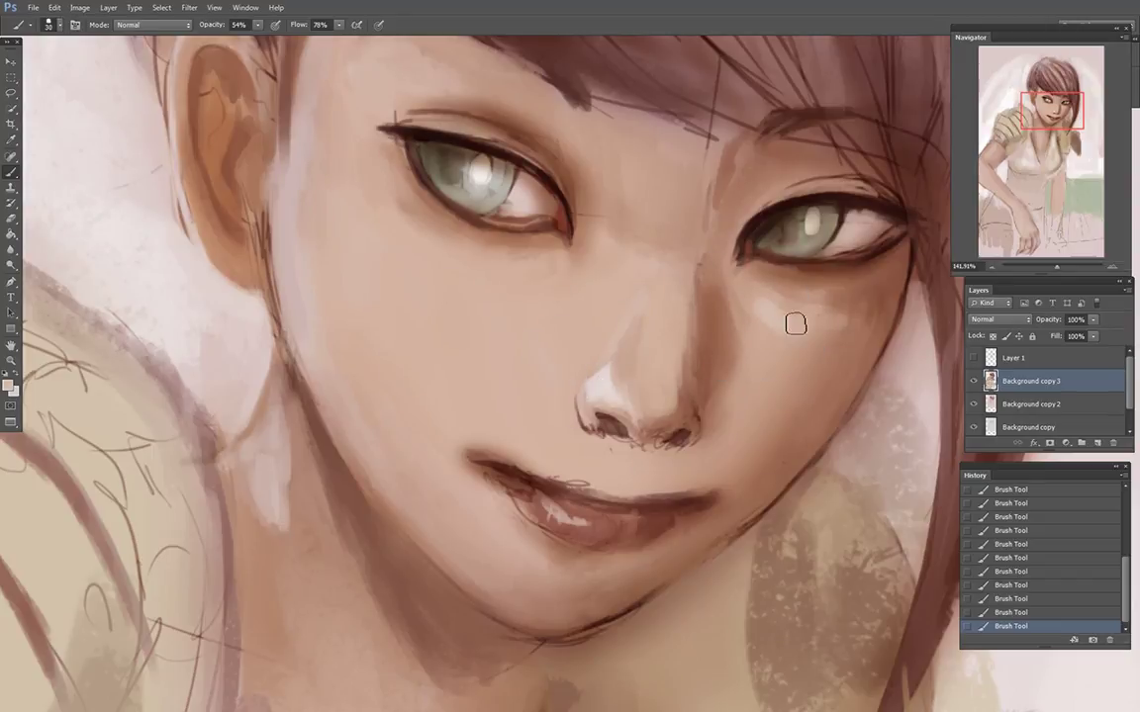
# Step: Clean up the background along the ear's outline and lighten the earlobe and outer rim with sampled cheek colour
pyautogui.keyDown('alt'); pyautogui.click(141, 182); pyautogui.keyUp('alt')
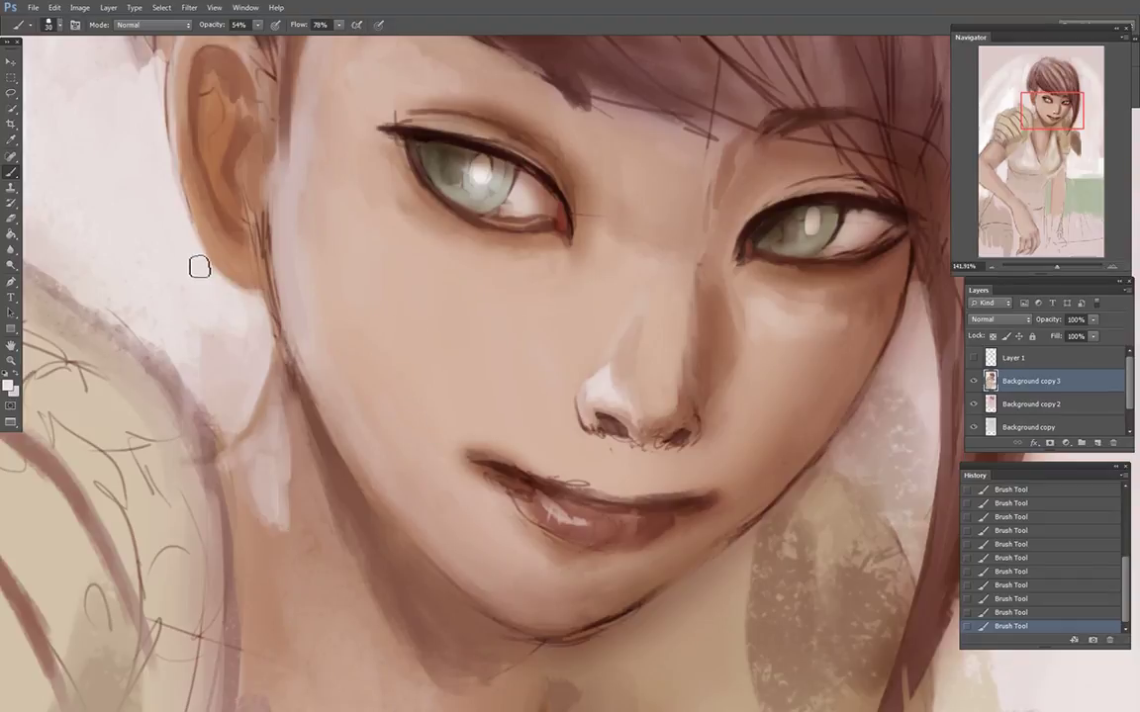
pyautogui.keyDown('alt'); pyautogui.click(302, 259); pyautogui.keyUp('alt')
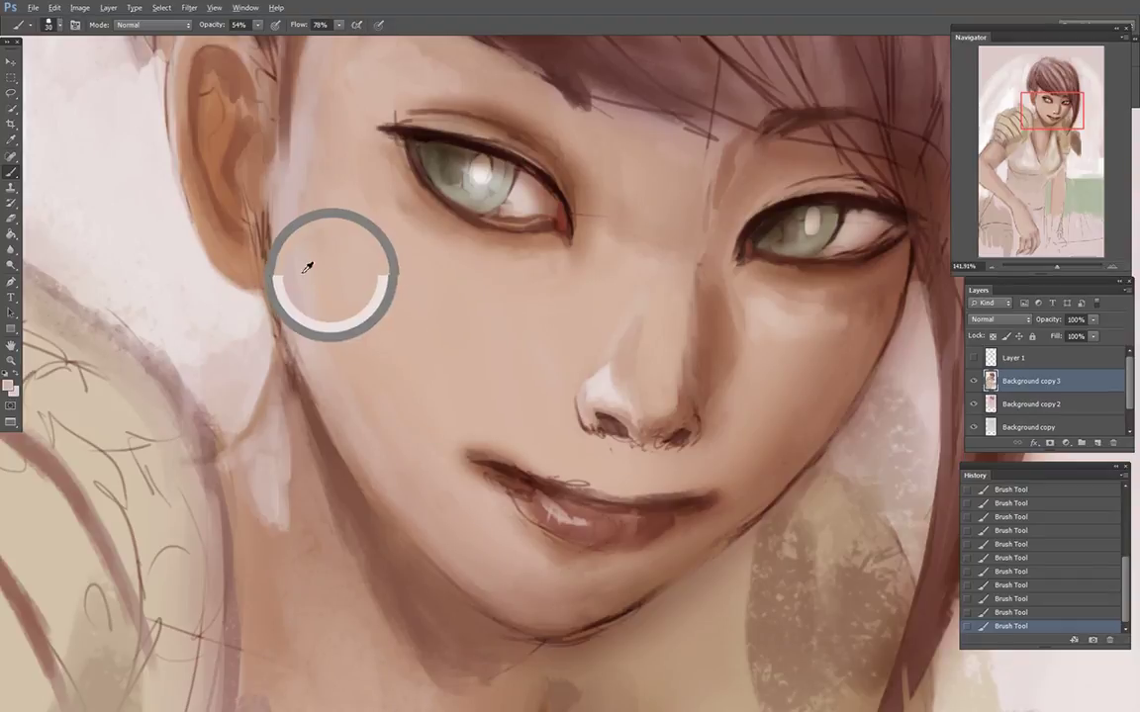
pyautogui.moveTo(212, 226)
pyautogui.mouseDown()
pyautogui.moveTo(239, 268)
pyautogui.moveTo(257, 273)
pyautogui.moveTo(258, 255)
pyautogui.moveTo(259, 277)
pyautogui.moveTo(237, 260)
pyautogui.moveTo(197, 175)
pyautogui.moveTo(229, 246)
pyautogui.mouseUp()
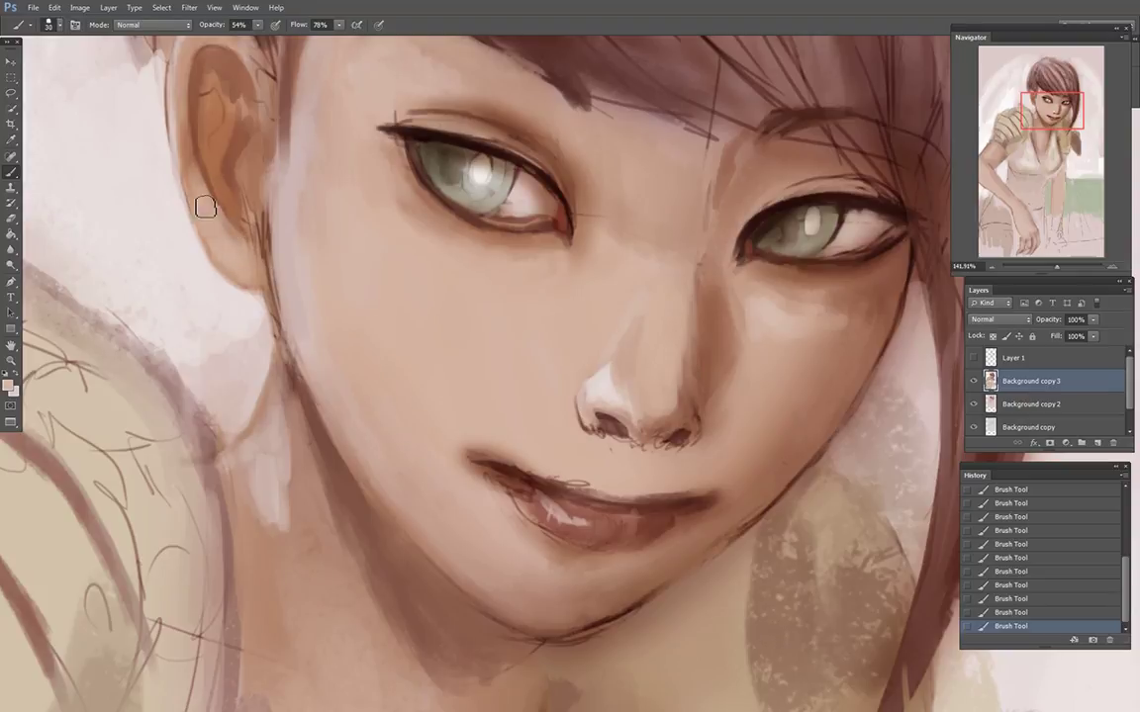
pyautogui.moveTo(187, 146); pyautogui.dragTo(193, 87)
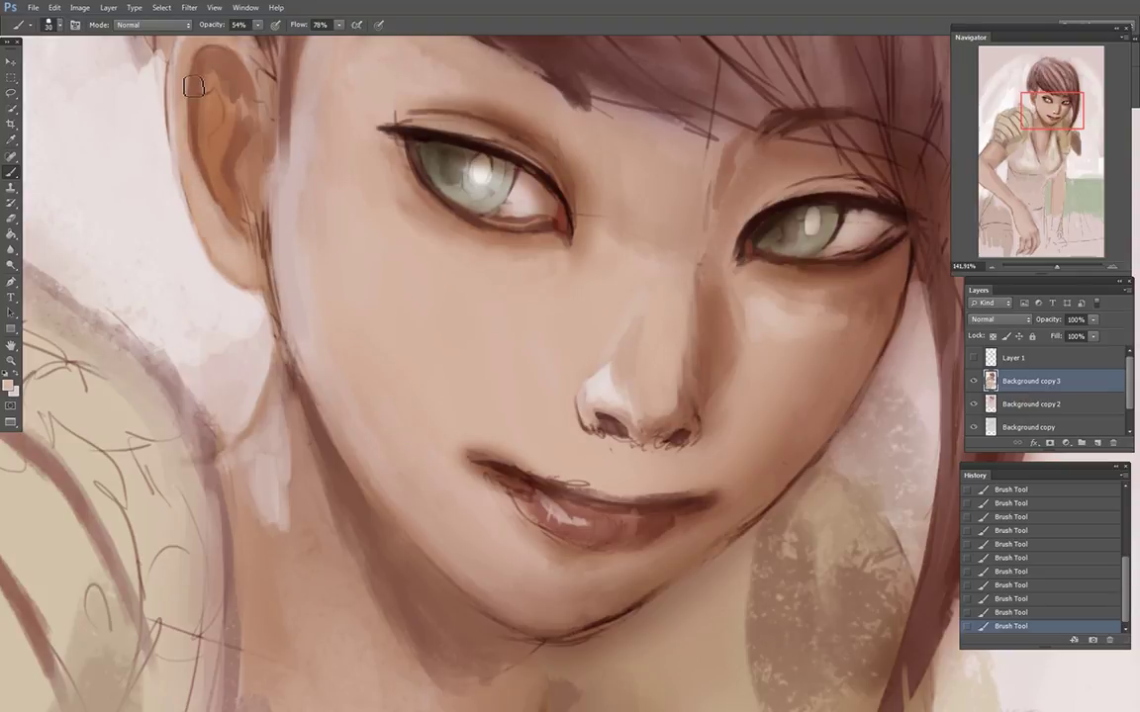
# Step: Smooth the temple edge beside the ear and cover the sketch lines above the upper lip with skin tone
pyautogui.keyDown('alt'); pyautogui.click(301, 159); pyautogui.keyUp('alt')
pyautogui.moveTo(298, 166); pyautogui.dragTo(295, 114)
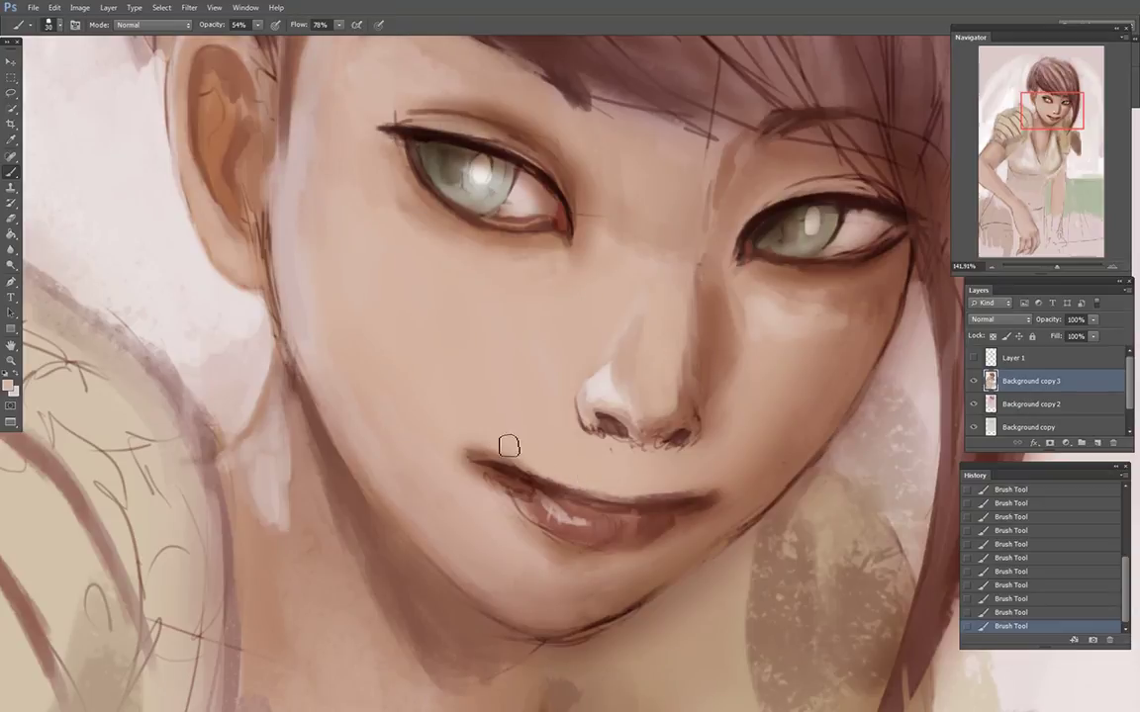
pyautogui.moveTo(479, 443); pyautogui.dragTo(527, 456)
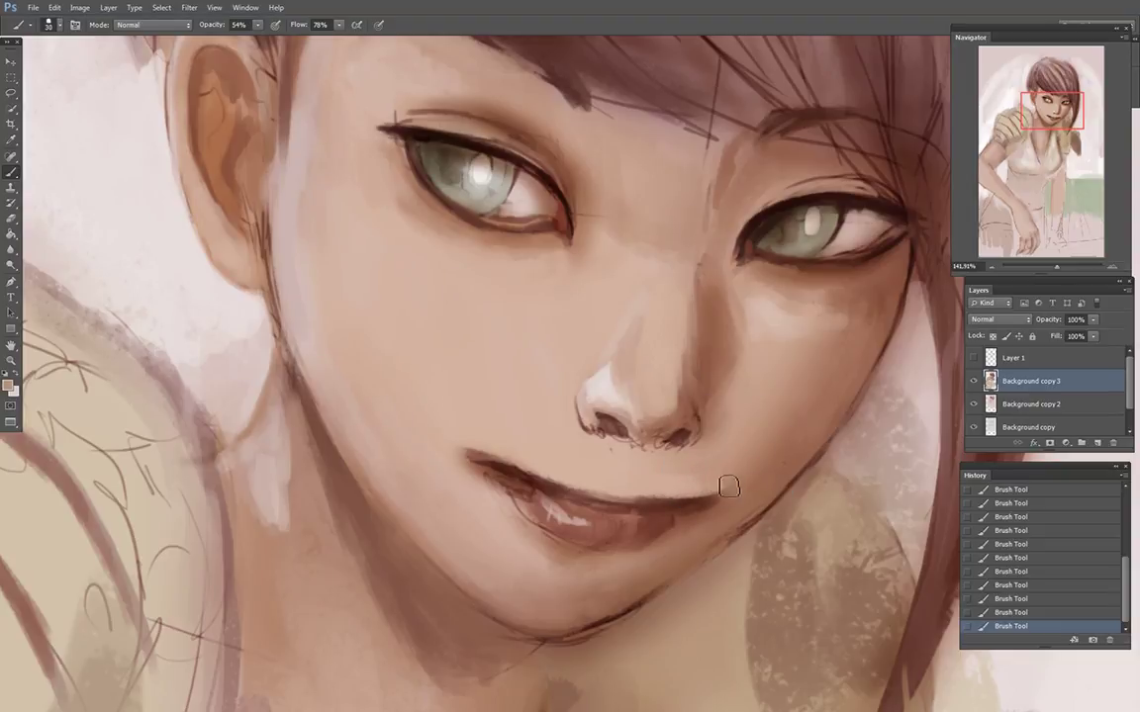
# Step: Rework the far cheek below the eye with sampled skin tones, rolling back three brush strokes along the way
pyautogui.keyDown('alt'); pyautogui.click(758, 463); pyautogui.keyUp('alt')
pyautogui.keyDown('alt'); pyautogui.click(810, 323); pyautogui.keyUp('alt')
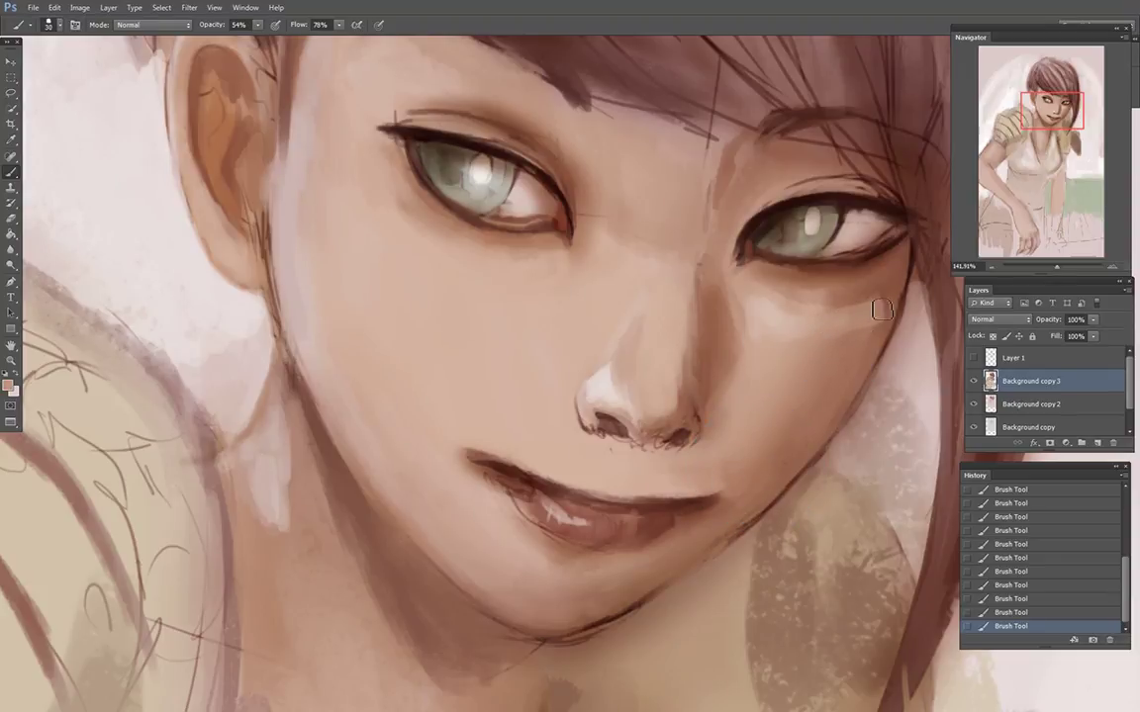
pyautogui.click(994, 585)
pyautogui.keyDown('alt'); pyautogui.click(843, 309); pyautogui.keyUp('alt')
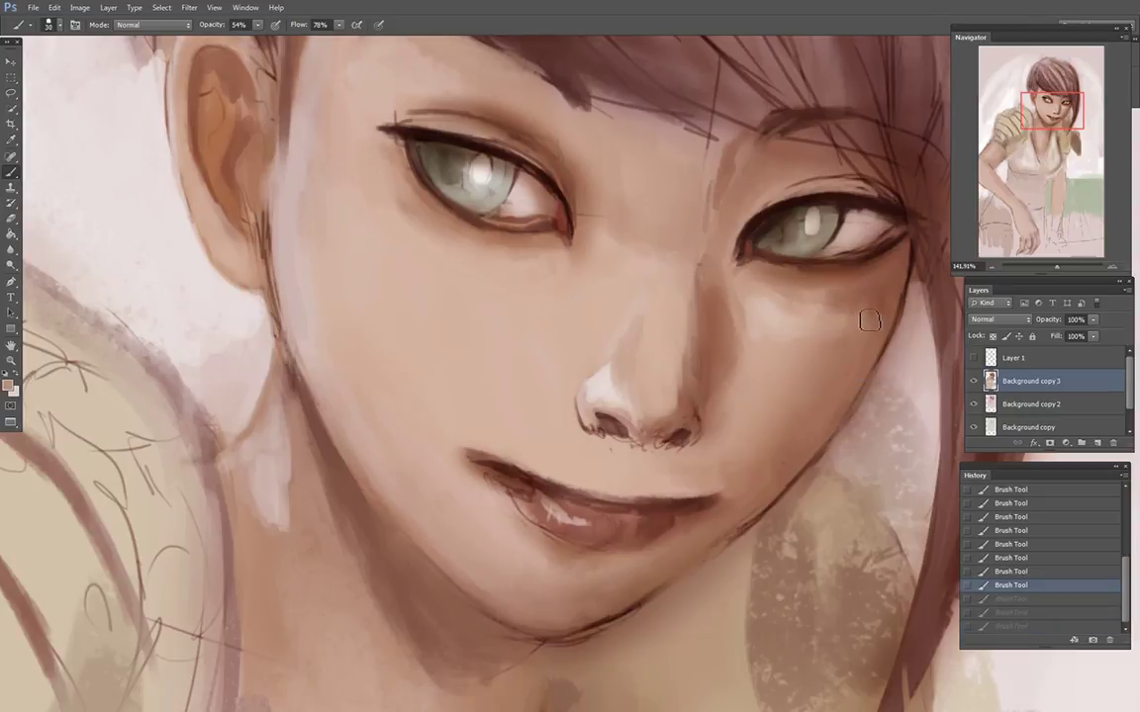
pyautogui.hotkey('ctrl', 'shift', 'z')
pyautogui.hotkey('ctrl', 'shift', 'z')
pyautogui.hotkey('ctrl', 'shift', 'z')
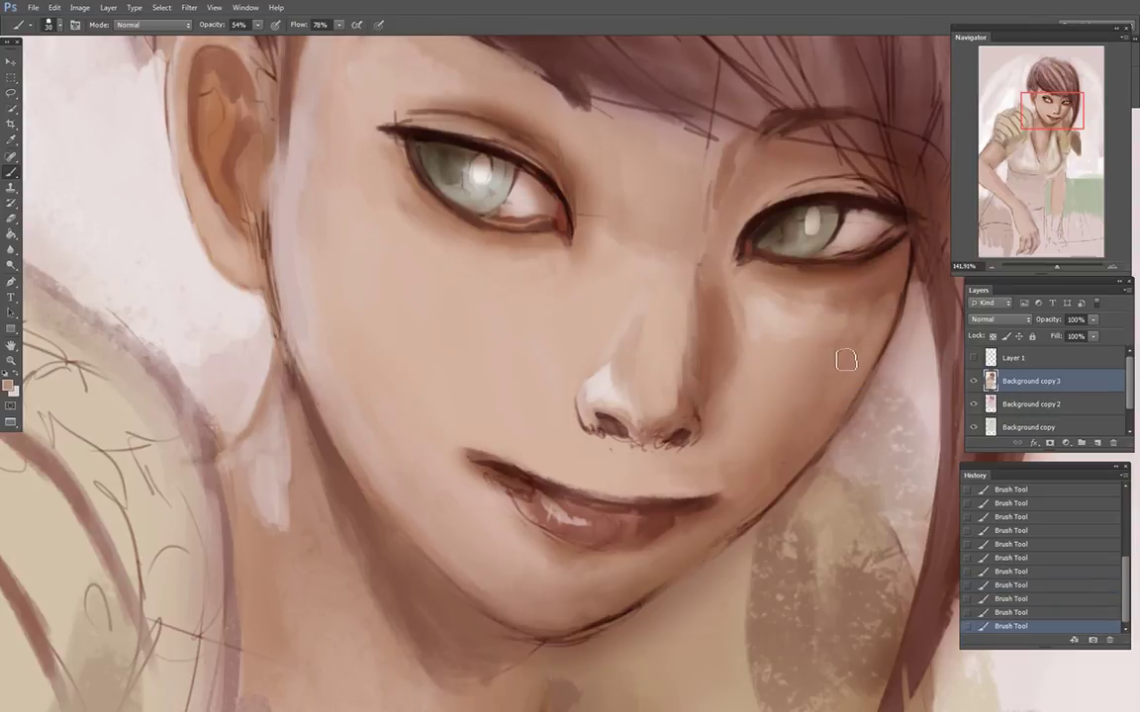
# Step: Paint pale background tone between the far jaw and the hair, and redefine the far shoulder's outer edge in brown
pyautogui.keyDown('alt'); pyautogui.click(905, 356); pyautogui.keyUp('alt')
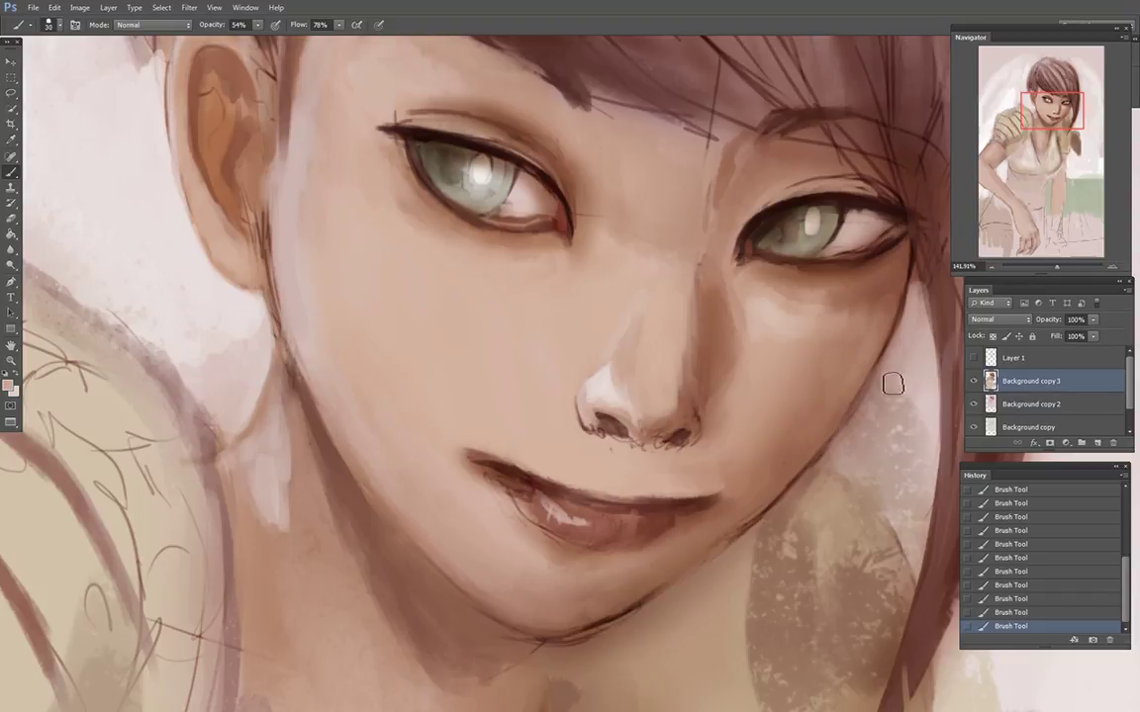
pyautogui.moveTo(912, 326); pyautogui.dragTo(882, 419)
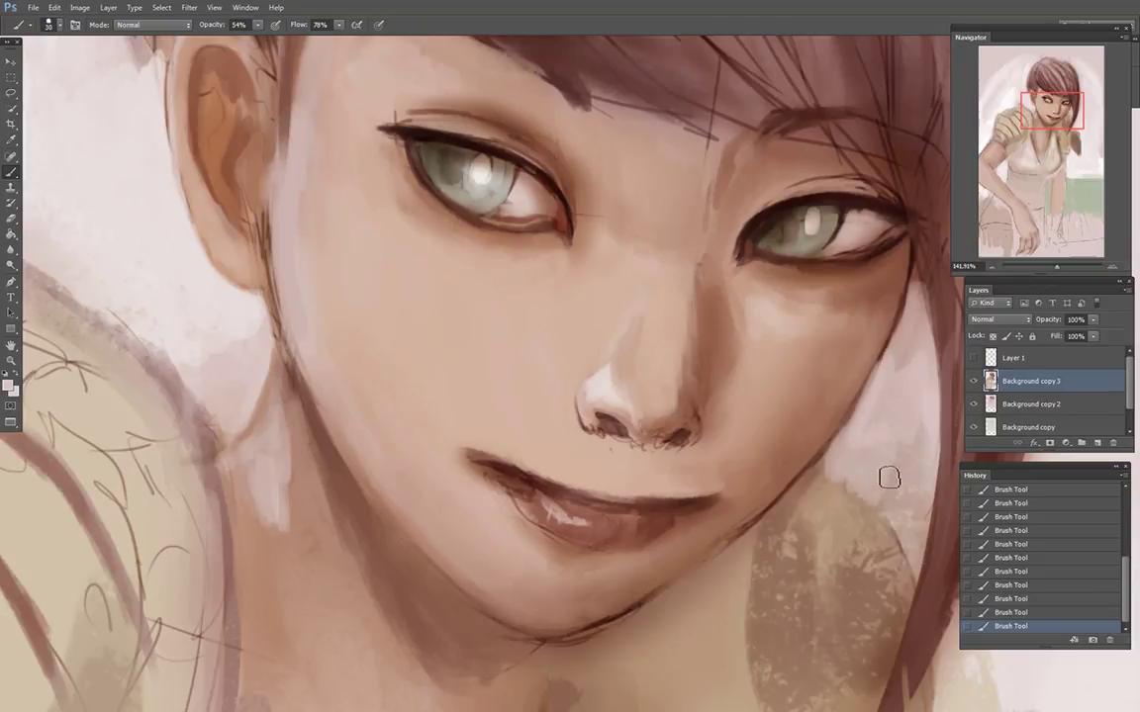
pyautogui.moveTo(865, 535); pyautogui.dragTo(862, 570)
pyautogui.moveTo(888, 516)
pyautogui.mouseDown()
pyautogui.moveTo(835, 479)
pyautogui.moveTo(887, 540)
pyautogui.mouseUp()
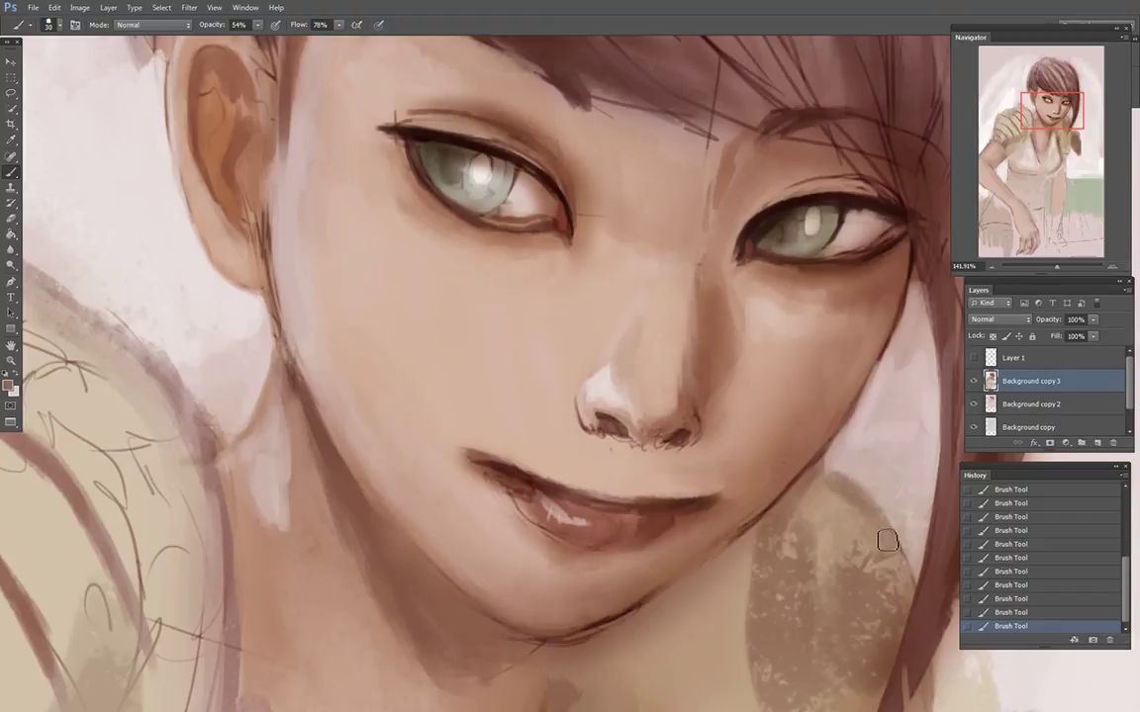
# Step: Shape the far shoulder's upper edge and paint over its mottled texture with sampled beige-brown tones
pyautogui.moveTo(843, 479); pyautogui.dragTo(794, 520)
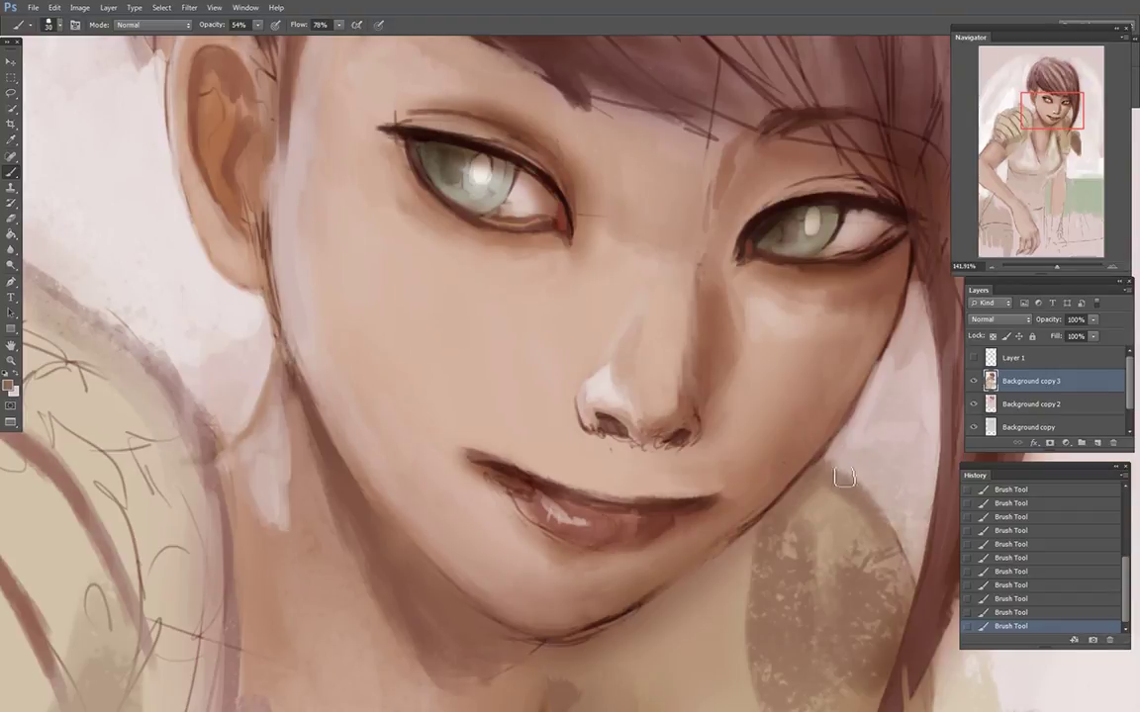
pyautogui.moveTo(846, 476); pyautogui.dragTo(843, 499)
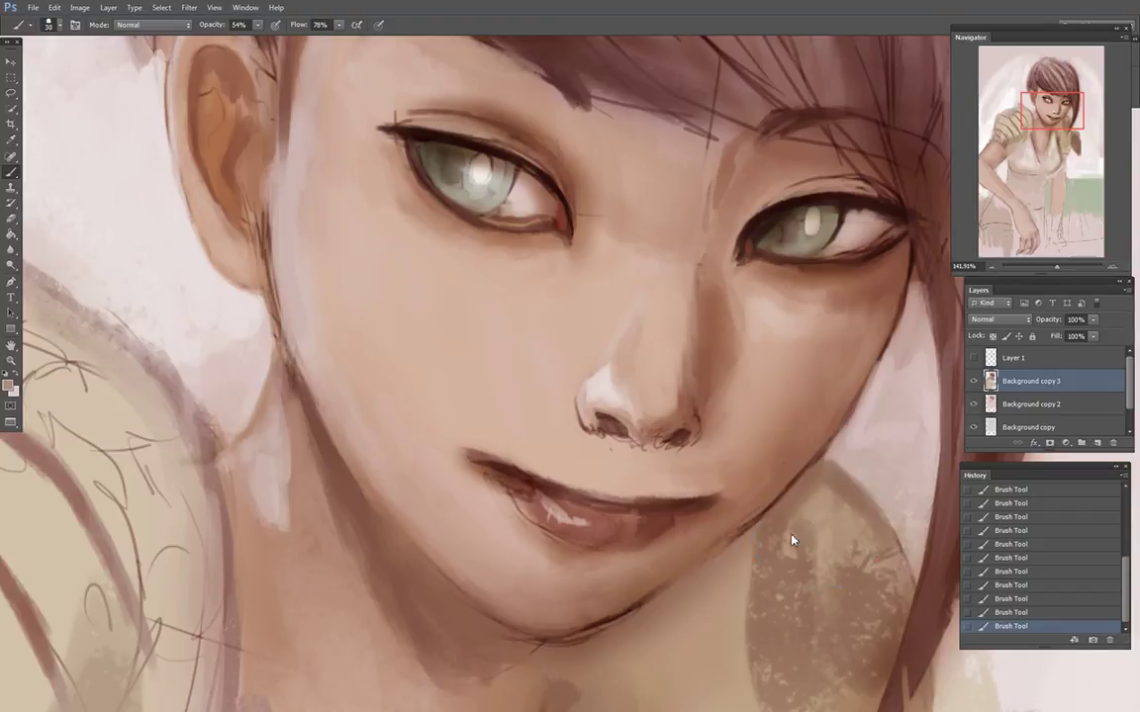
pyautogui.moveTo(780, 556)
pyautogui.mouseDown()
pyautogui.moveTo(794, 549)
pyautogui.moveTo(814, 562)
pyautogui.mouseUp()
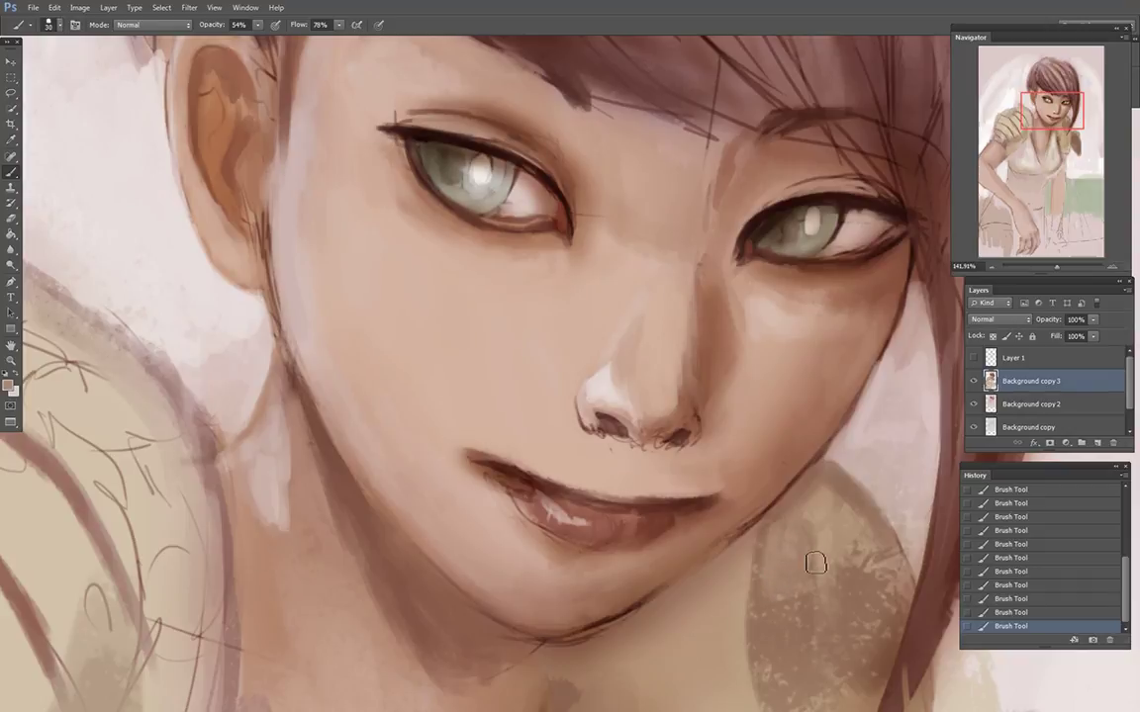
pyautogui.keyDown('alt'); pyautogui.click(827, 529); pyautogui.keyUp('alt')
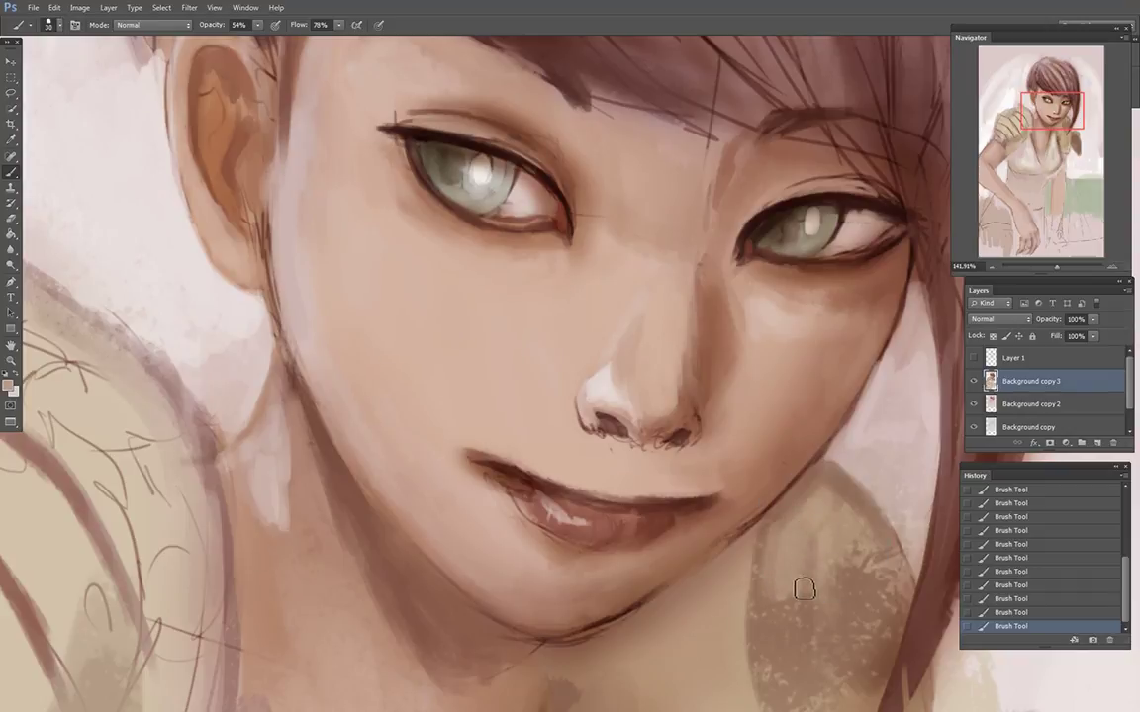
# Step: Clean up the light background beneath the earlobe with a sampled background colour
pyautogui.keyDown('alt'); pyautogui.click(232, 326); pyautogui.keyUp('alt')
pyautogui.moveTo(243, 328)
pyautogui.mouseDown()
pyautogui.moveTo(249, 359)
pyautogui.moveTo(267, 318)
pyautogui.mouseUp()
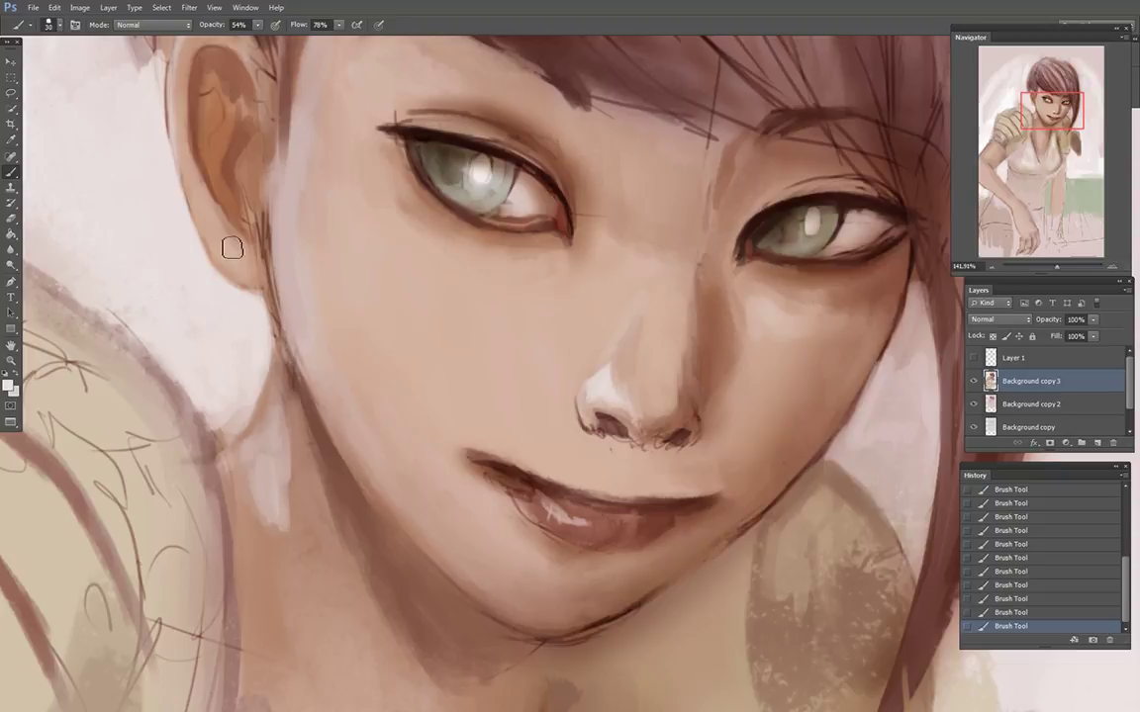
# Step: Switch to a 2 px brush, refine the far eye's oval catchlight and add a small secondary highlight on its iris
pyautogui.moveTo(1044, 110)
pyautogui.mouseDown()
pyautogui.moveTo(1065, 97)
pyautogui.moveTo(1057, 108)
pyautogui.mouseUp()
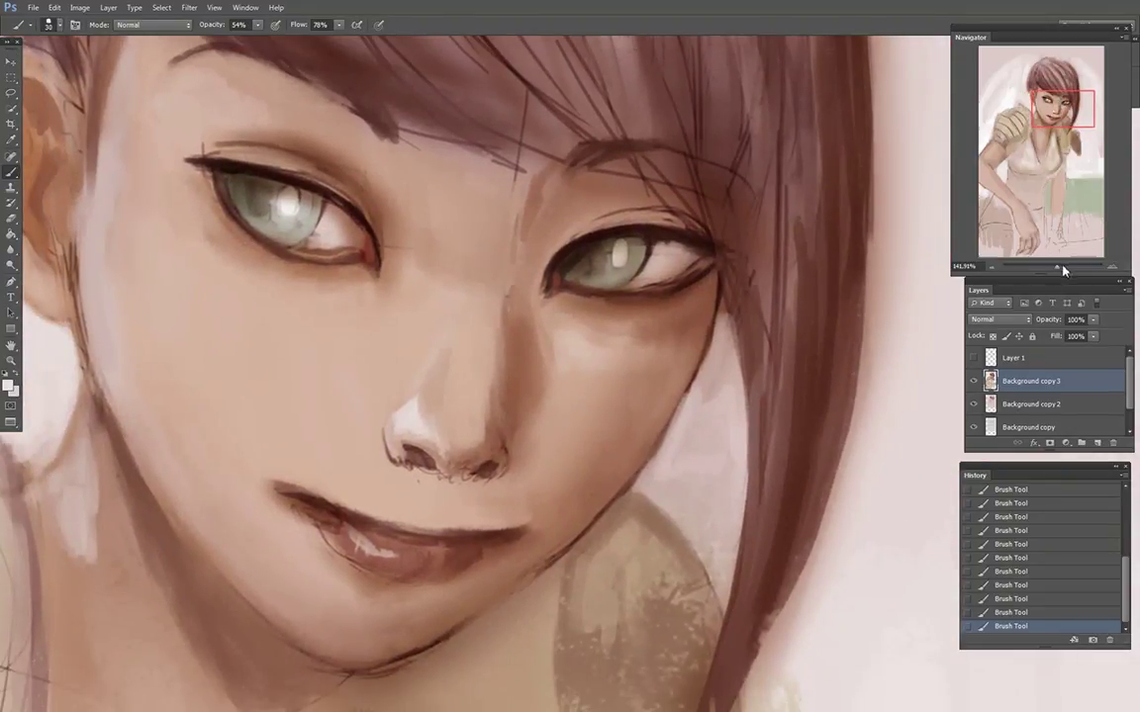
pyautogui.click(1064, 269)
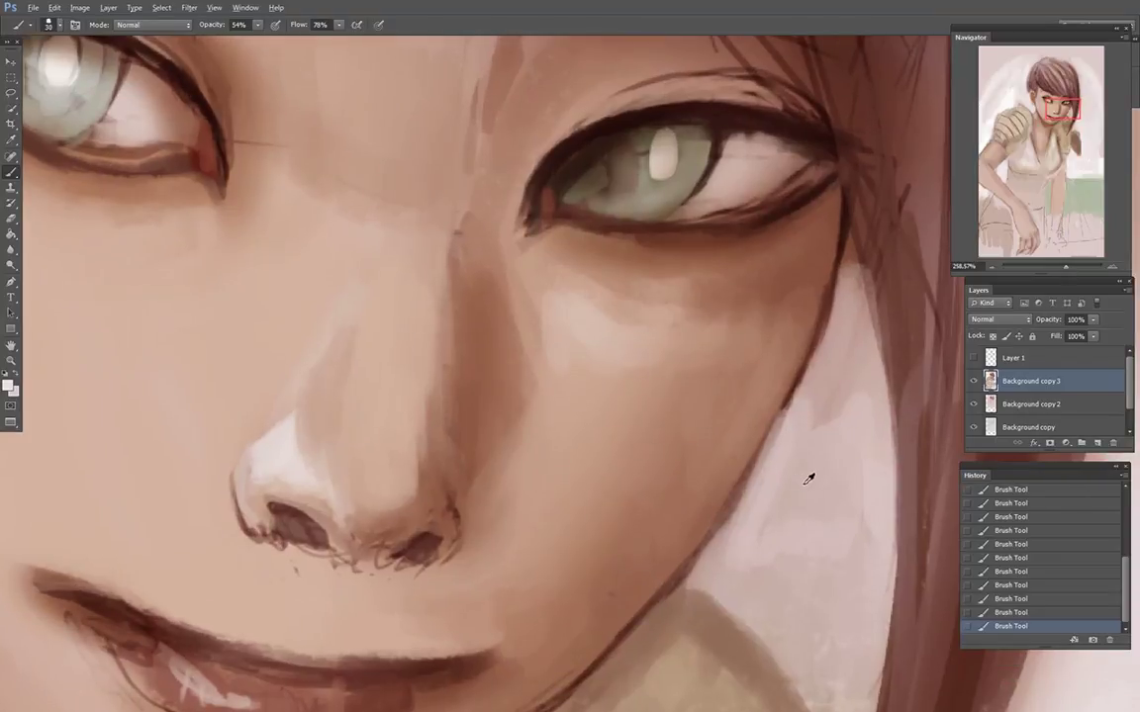
pyautogui.click(61, 27)
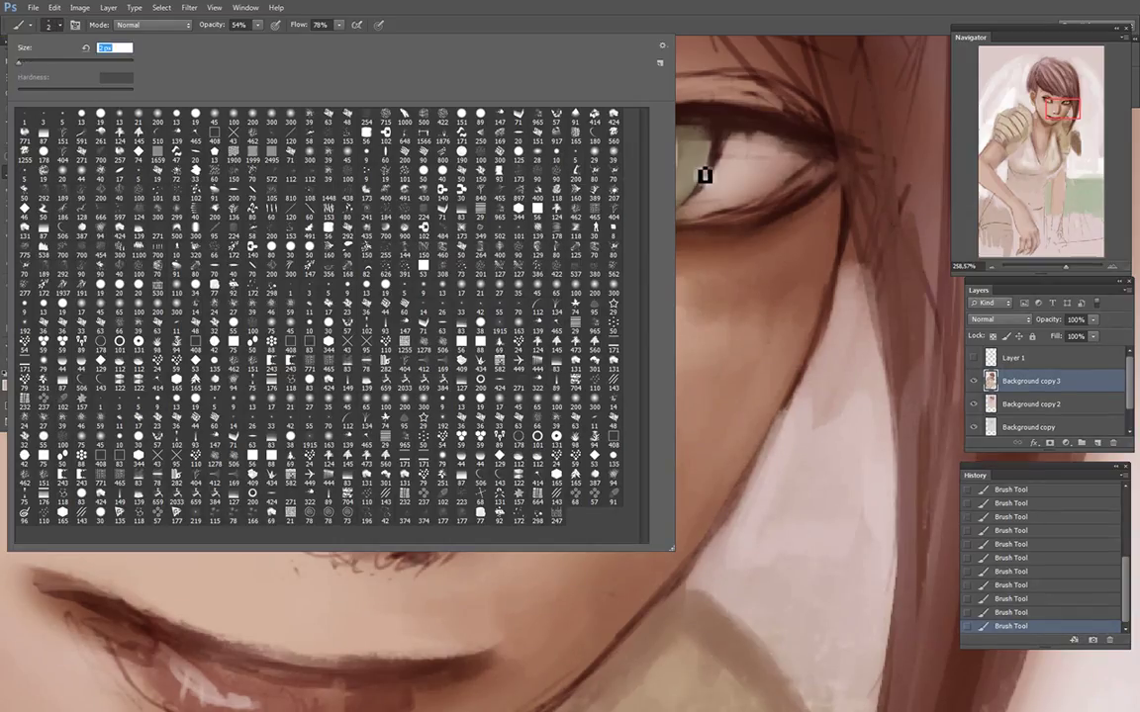
pyautogui.click(712, 409)
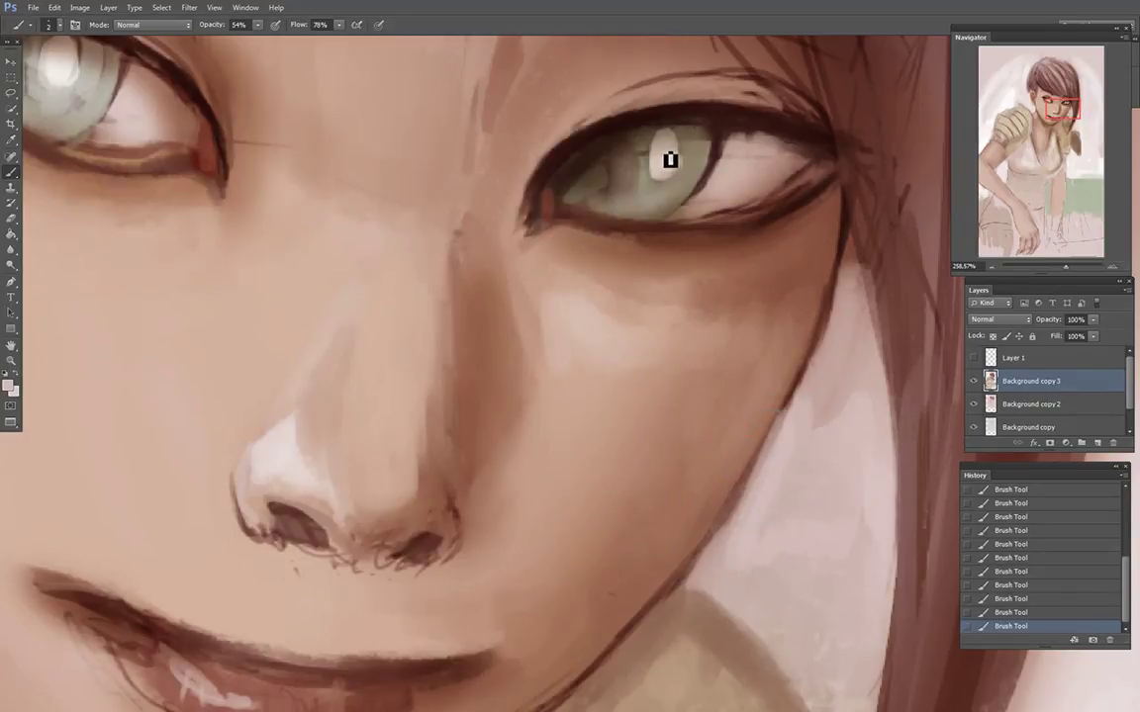
pyautogui.moveTo(665, 171)
pyautogui.mouseDown()
pyautogui.moveTo(667, 157)
pyautogui.moveTo(663, 180)
pyautogui.moveTo(676, 183)
pyautogui.moveTo(669, 149)
pyautogui.mouseUp()
pyautogui.click(738, 537)
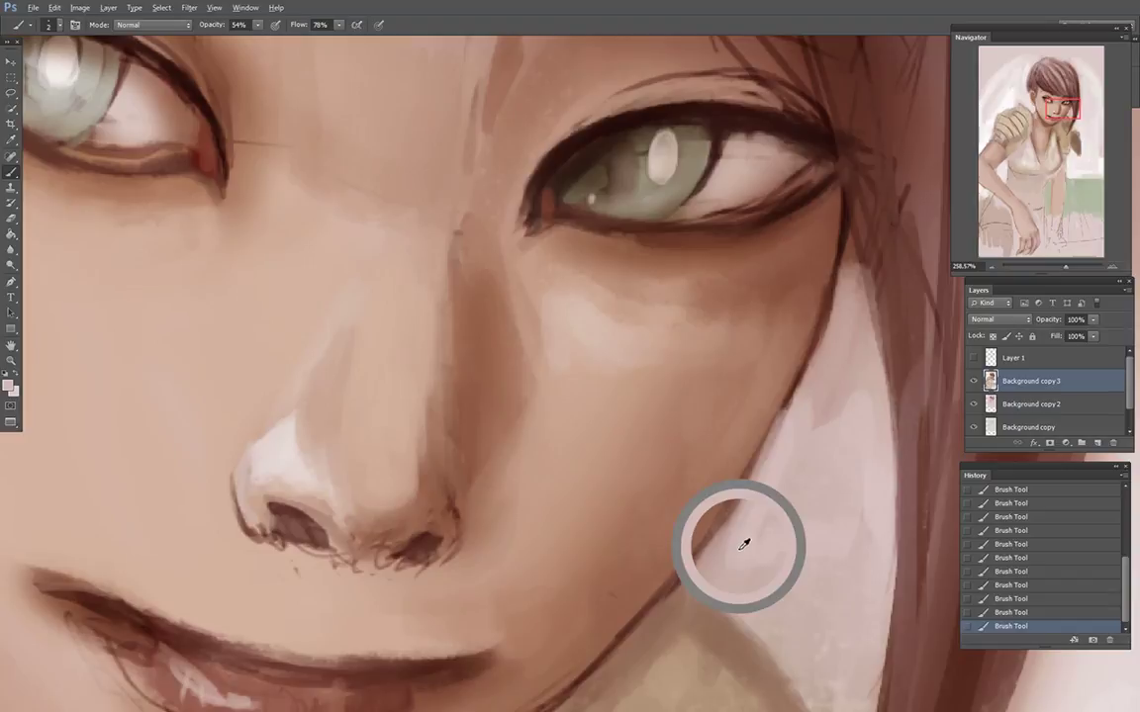
pyautogui.click(599, 208)
pyautogui.click(597, 206)
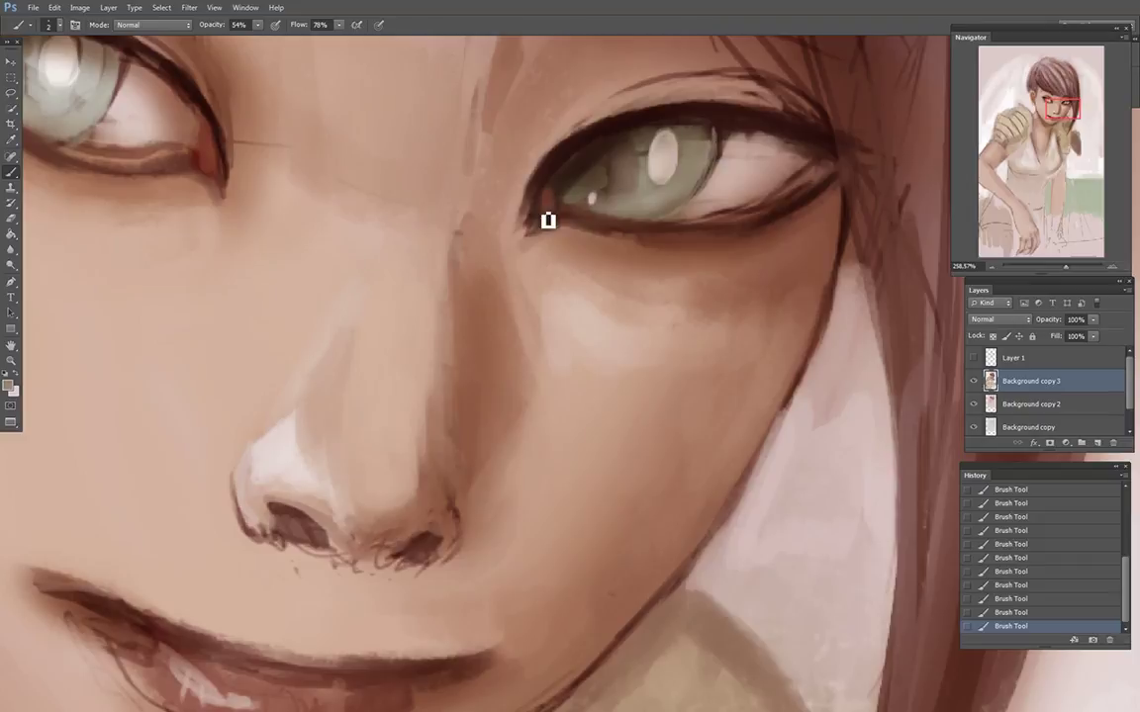
# Step: Darken and sharpen the far eye's inner corner with sampled dark brown, raising the brush opacity to 81%
pyautogui.keyDown('alt'); pyautogui.click(539, 184); pyautogui.keyUp('alt')
pyautogui.moveTo(542, 199); pyautogui.dragTo(530, 256)
pyautogui.click(258, 24)
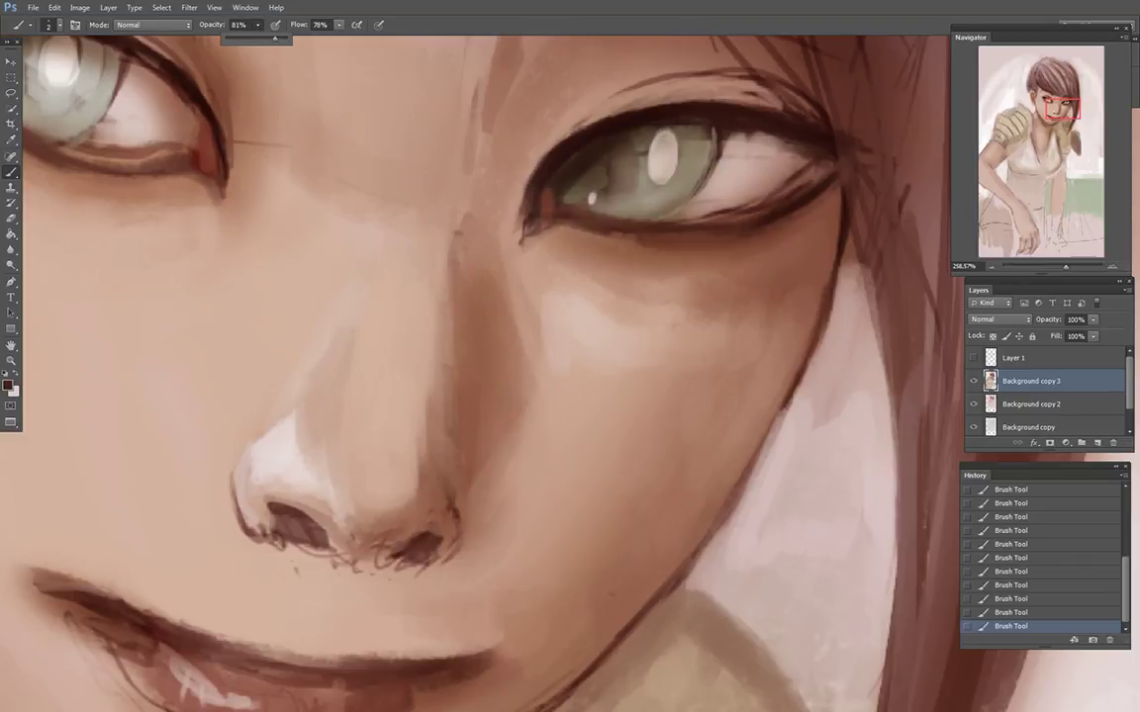
pyautogui.click(540, 202)
pyautogui.keyDown('alt'); pyautogui.click(565, 173); pyautogui.keyUp('alt')
pyautogui.moveTo(540, 227)
pyautogui.mouseDown()
pyautogui.moveTo(530, 236)
pyautogui.moveTo(601, 240)
pyautogui.mouseUp()
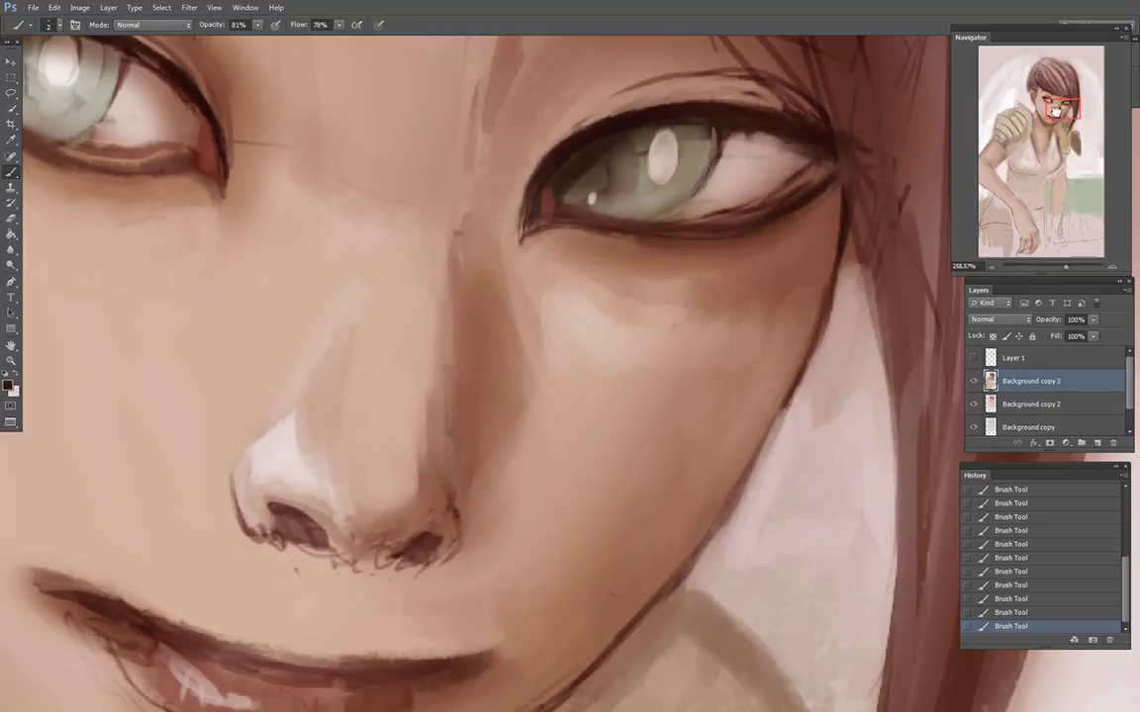
# Step: Extend the near eye's upper lash line outward into a thin dark wing at the outer corner
pyautogui.moveTo(1055, 111); pyautogui.dragTo(1028, 136)
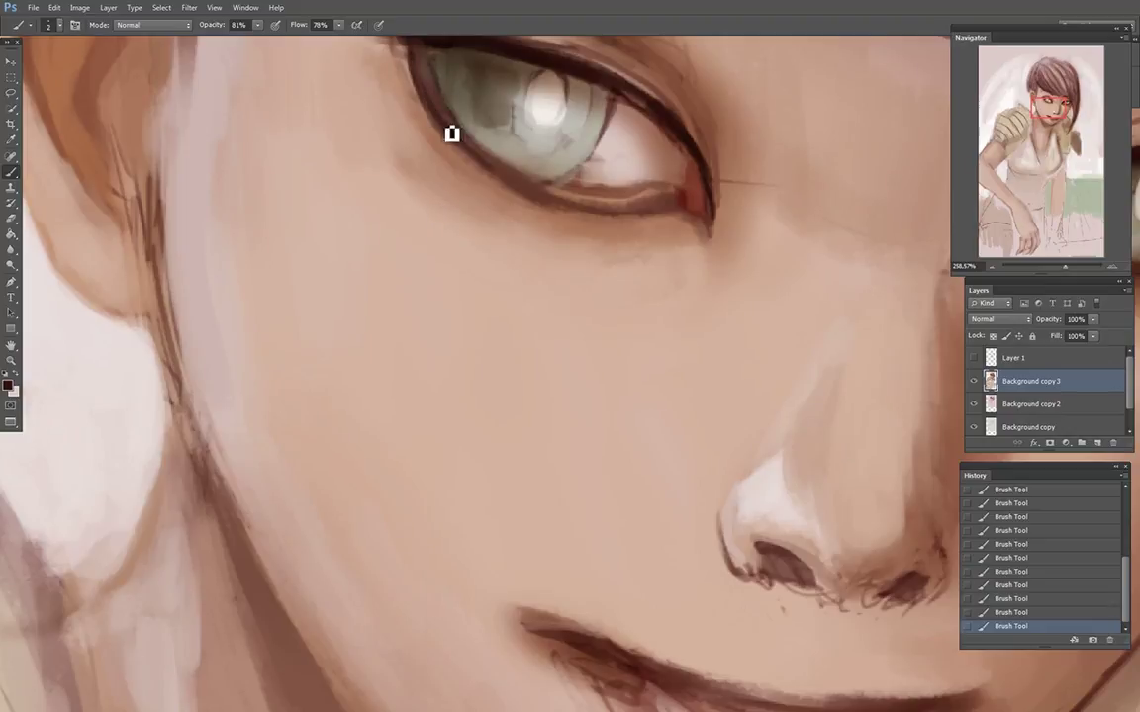
pyautogui.moveTo(996, 110); pyautogui.dragTo(1047, 105)
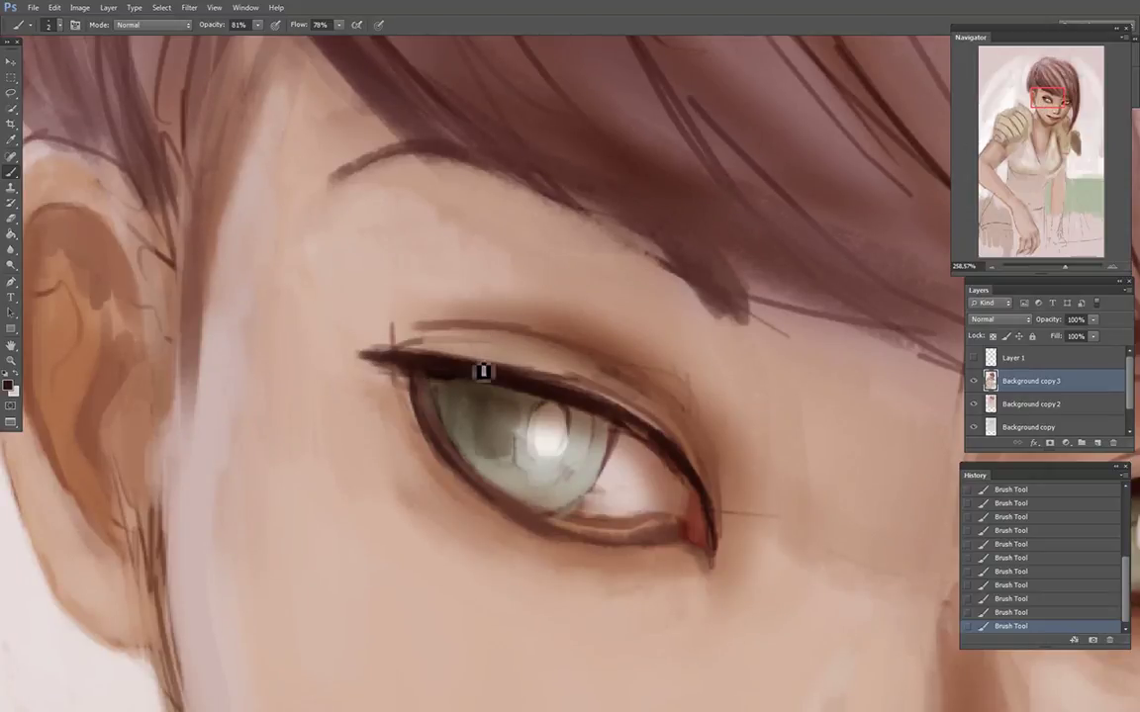
pyautogui.moveTo(379, 355); pyautogui.dragTo(343, 349)
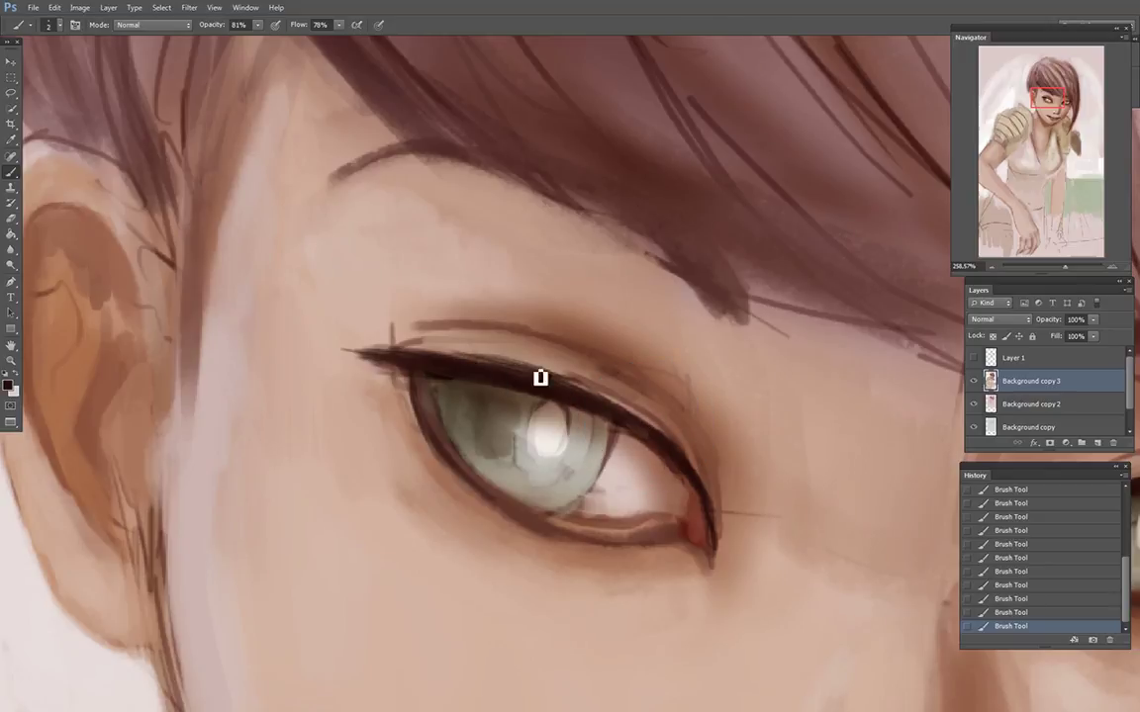
# Step: Paint the near eye's upper lid and redefine its crease line with sampled reddish-brown tones
pyautogui.keyDown('alt'); pyautogui.click(622, 394); pyautogui.keyUp('alt')
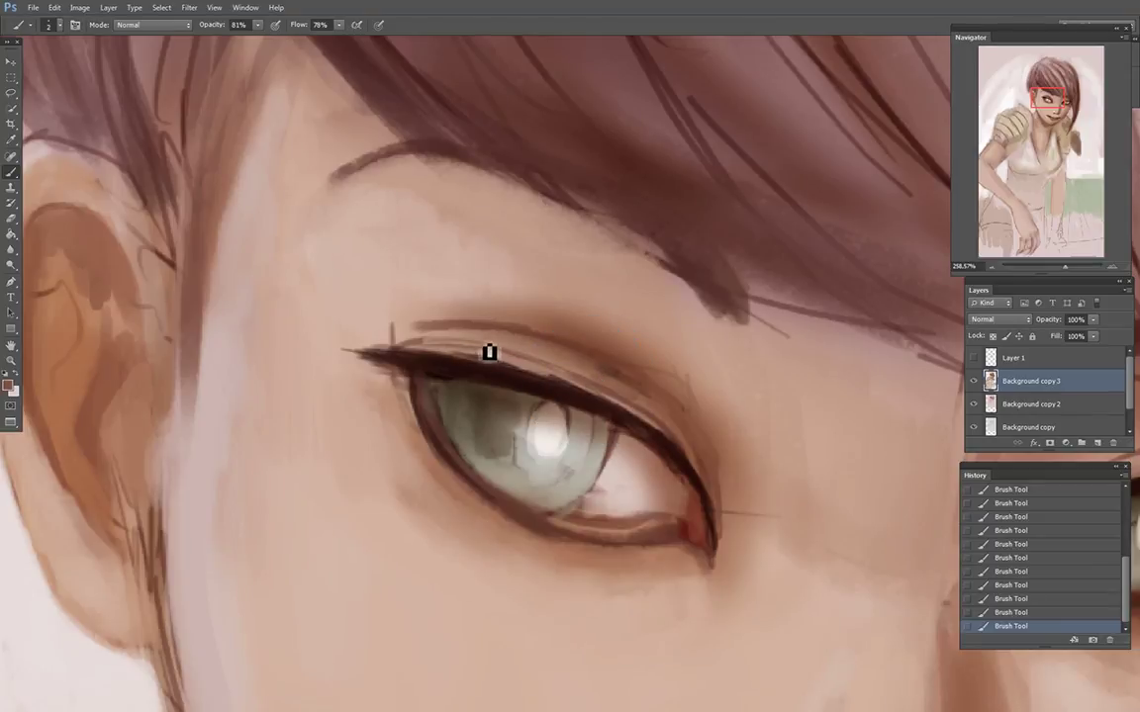
pyautogui.keyDown('alt'); pyautogui.click(521, 319); pyautogui.keyUp('alt')
pyautogui.keyDown('alt'); pyautogui.click(510, 323); pyautogui.keyUp('alt')
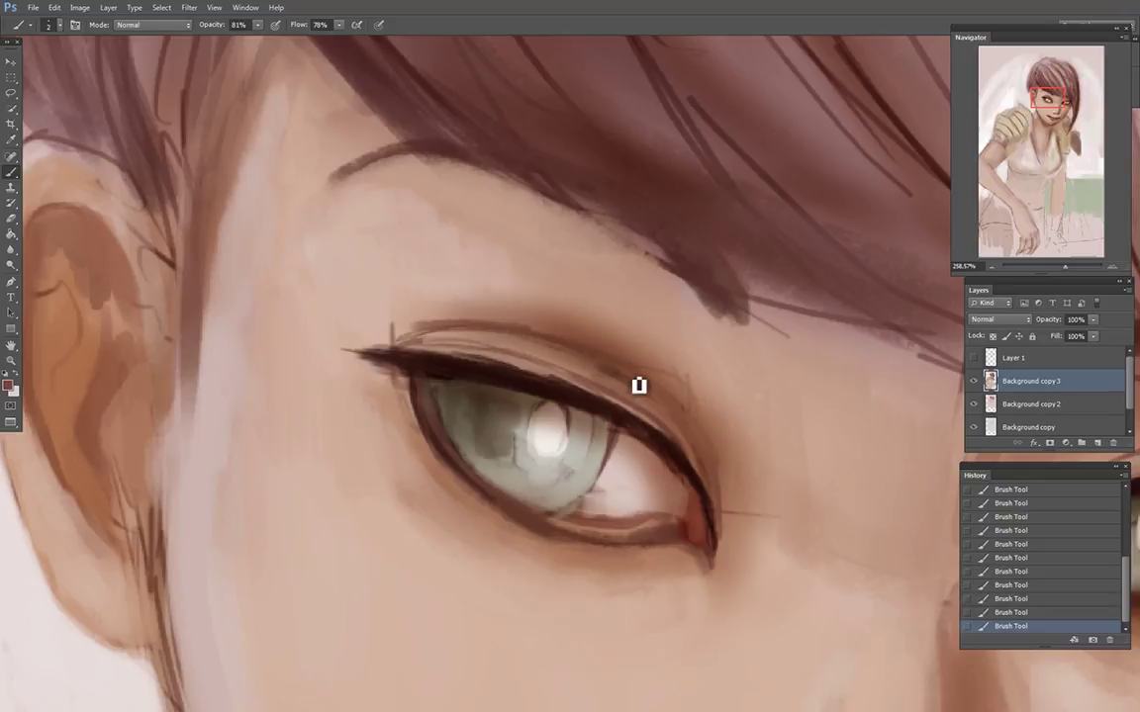
# Step: Deepen the near eye's tear duct with sampled reds and blend lighter skin tone along the lower lid's inner rim
pyautogui.keyDown('alt'); pyautogui.click(686, 524); pyautogui.keyUp('alt')
pyautogui.moveTo(690, 530)
pyautogui.mouseDown()
pyautogui.moveTo(697, 519)
pyautogui.moveTo(692, 542)
pyautogui.moveTo(714, 552)
pyautogui.mouseUp()
pyautogui.keyDown('alt'); pyautogui.click(690, 538); pyautogui.keyUp('alt')
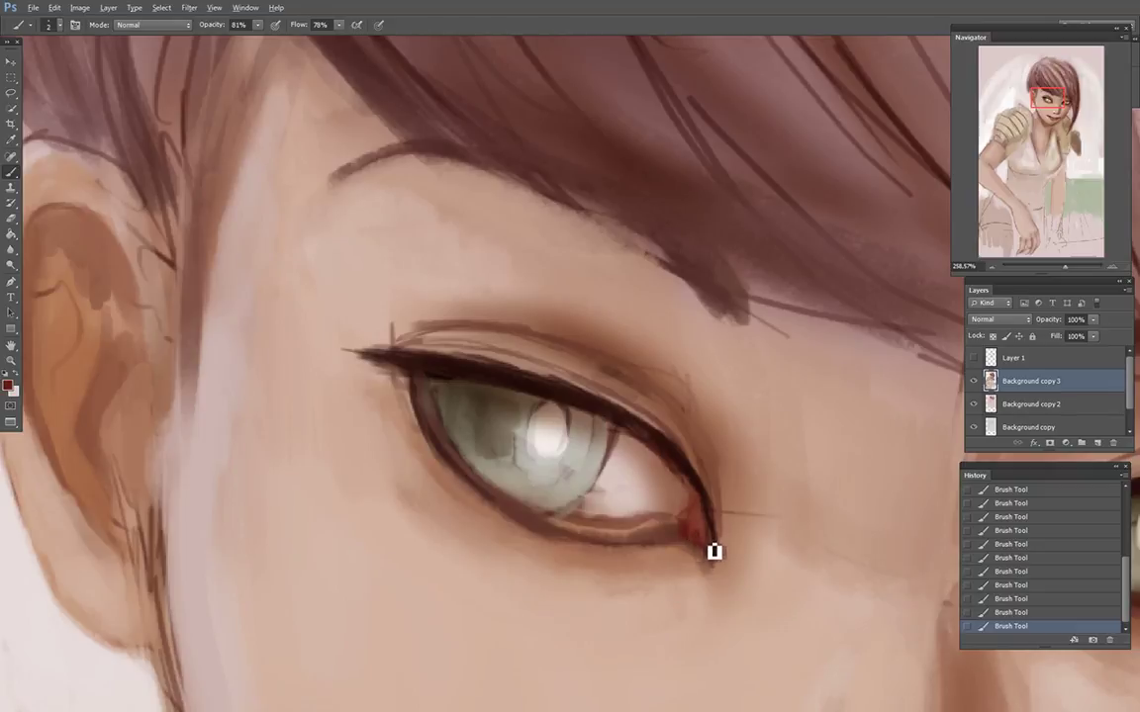
pyautogui.keyDown('alt'); pyautogui.click(688, 505); pyautogui.keyUp('alt')
pyautogui.moveTo(680, 517); pyautogui.dragTo(661, 534)
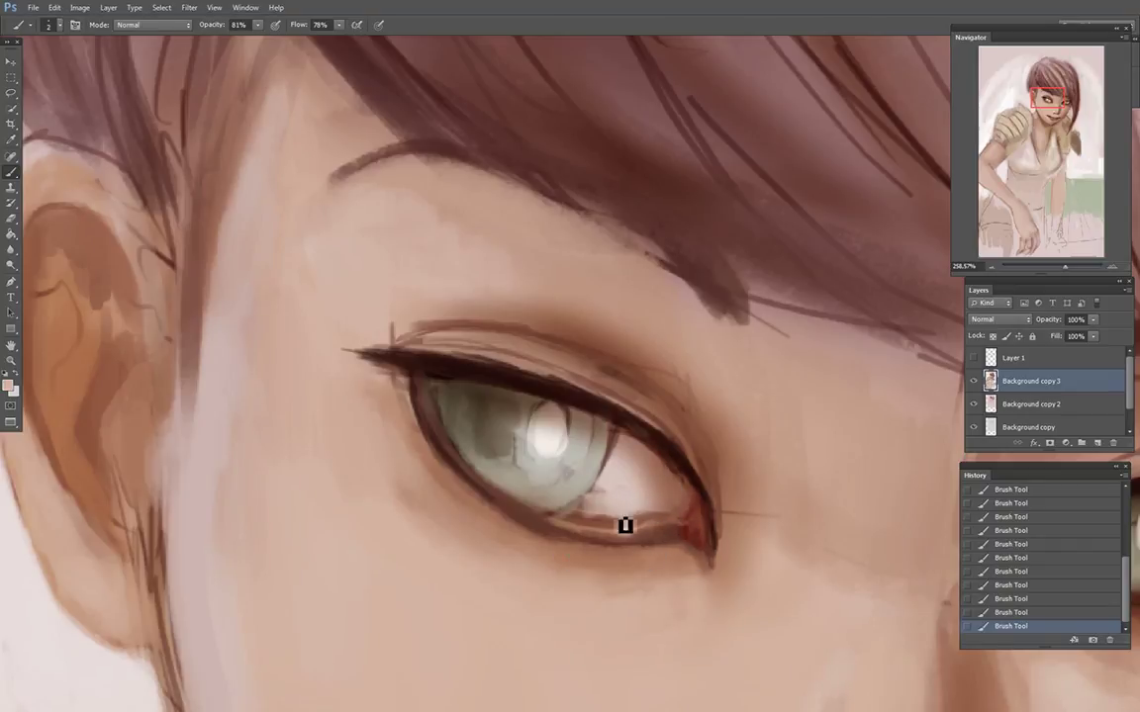
pyautogui.moveTo(592, 518); pyautogui.dragTo(619, 518)
# Step: Paint a thin wet highlight along the near eye's lower lid beneath the iris, using white sampled from the catchlight
pyautogui.moveTo(1065, 267); pyautogui.dragTo(1082, 268)
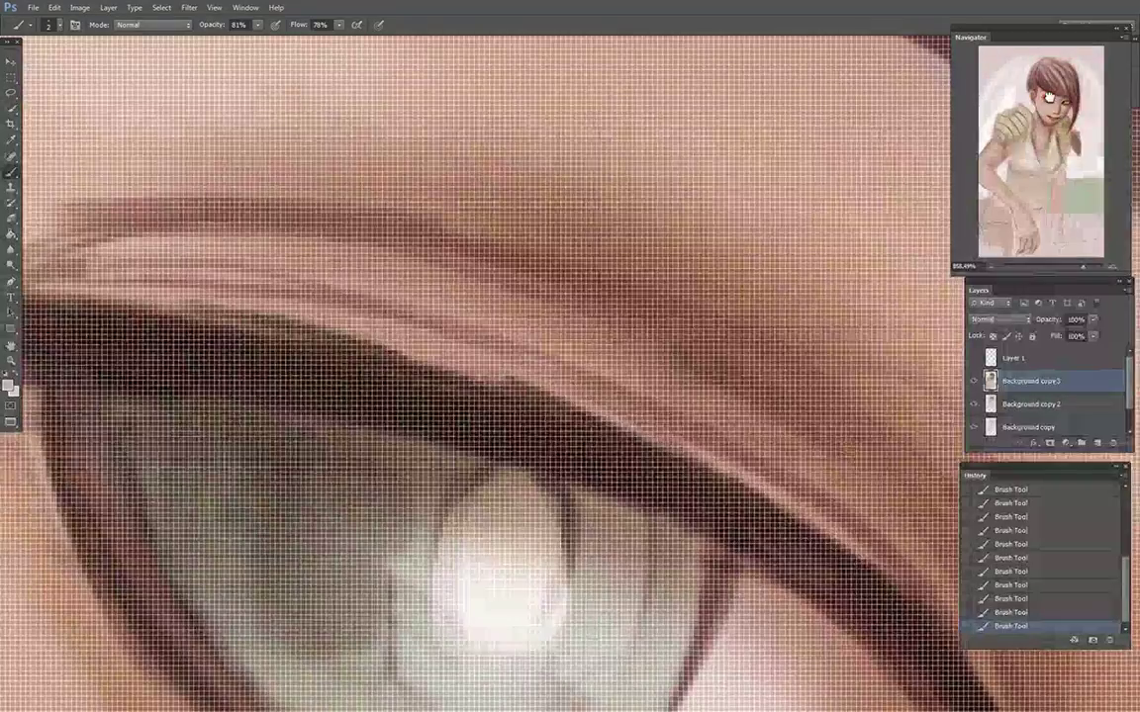
pyautogui.moveTo(1049, 97); pyautogui.dragTo(1052, 101)
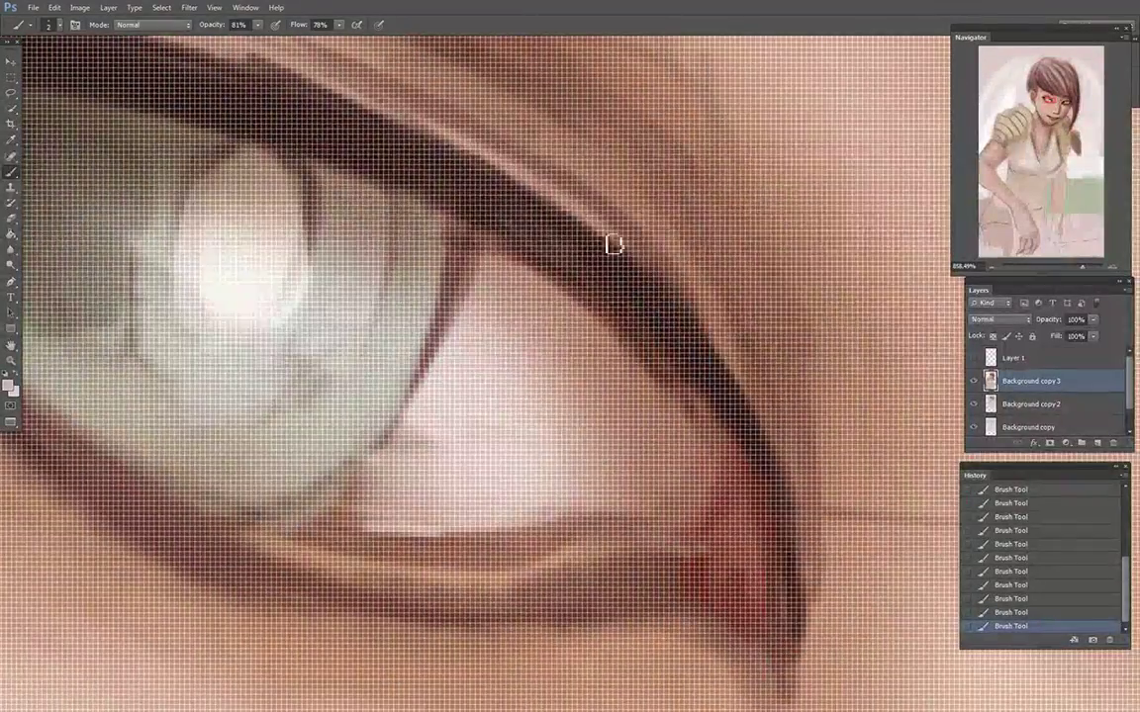
pyautogui.keyDown('alt'); pyautogui.click(245, 262); pyautogui.keyUp('alt')
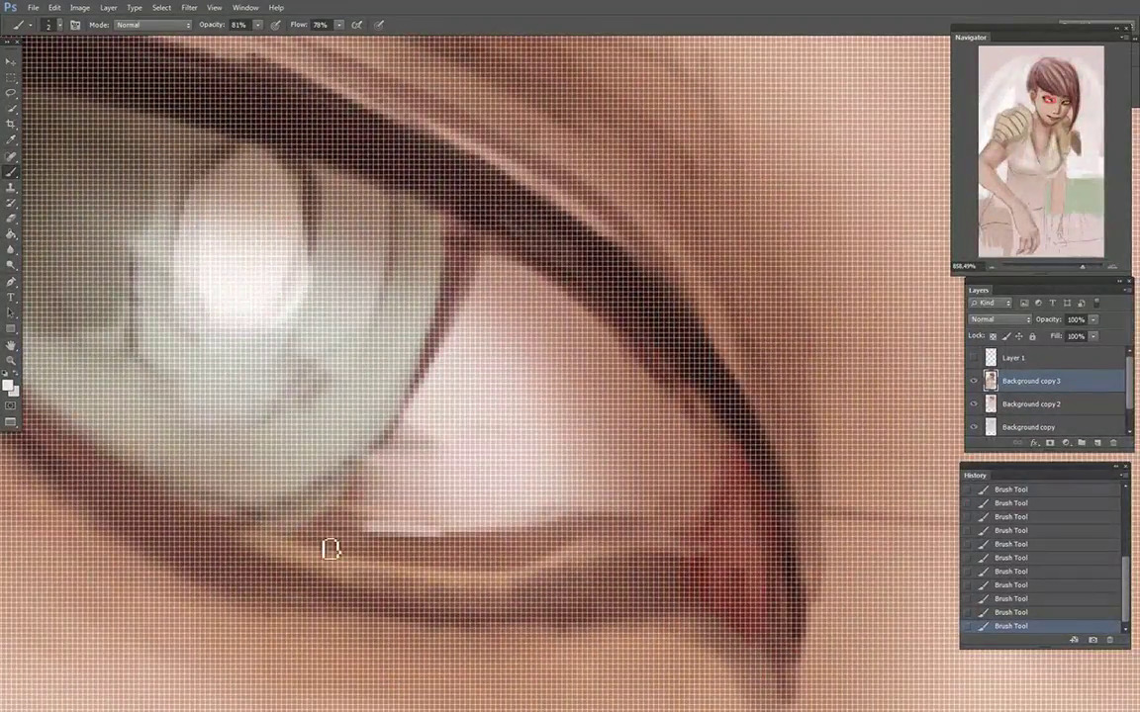
pyautogui.moveTo(180, 482)
pyautogui.mouseDown()
pyautogui.moveTo(149, 481)
pyautogui.moveTo(205, 509)
pyautogui.moveTo(85, 444)
pyautogui.mouseUp()
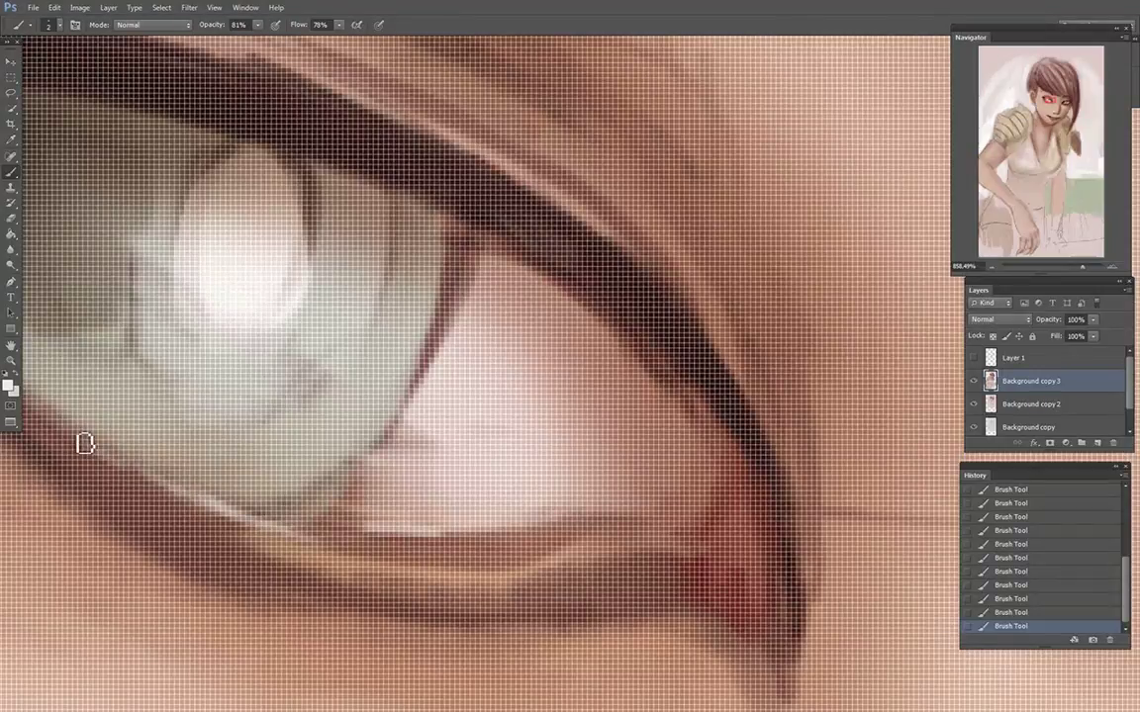
# Step: Soften the near eye's lower rim, and add light highlights to its tear duct and along the waterline below the white
pyautogui.moveTo(1077, 274); pyautogui.dragTo(1074, 272)
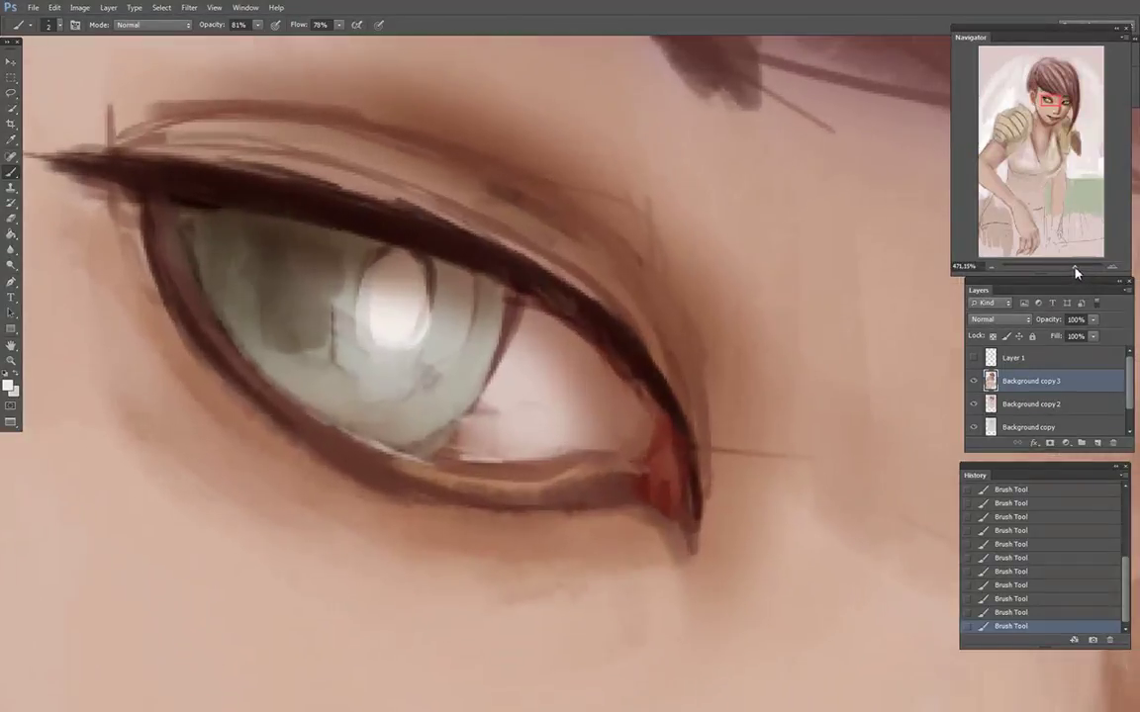
pyautogui.keyDown('alt'); pyautogui.click(486, 454); pyautogui.keyUp('alt')
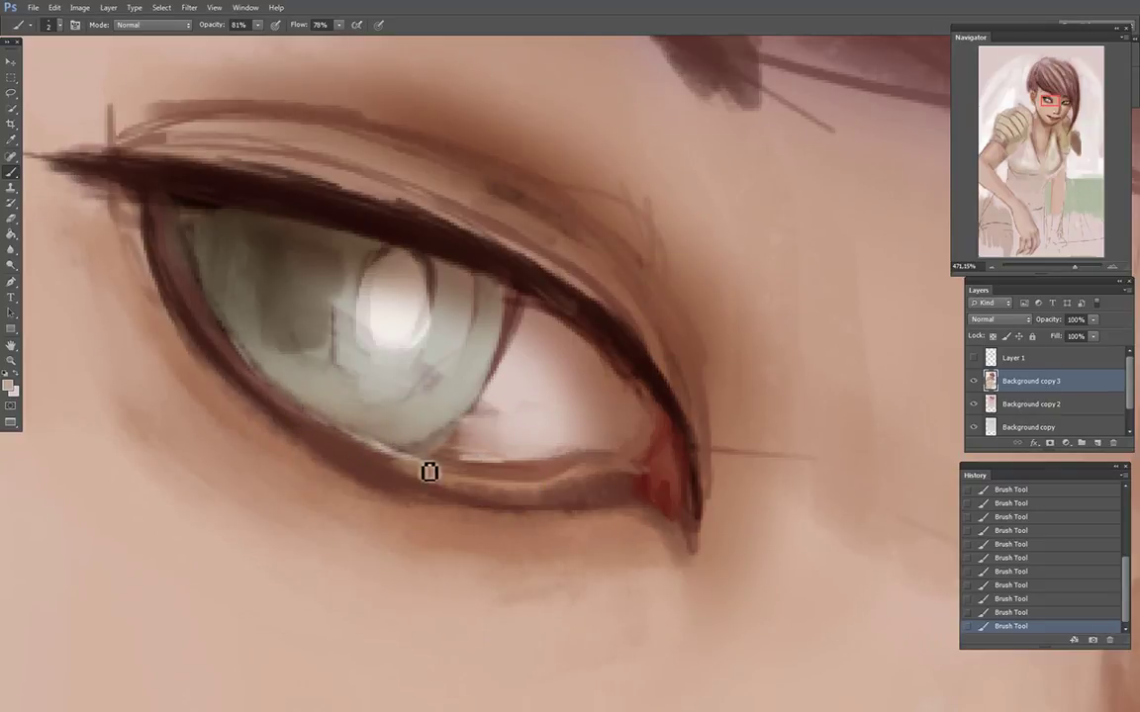
pyautogui.keyDown('alt'); pyautogui.click(396, 318); pyautogui.keyUp('alt')
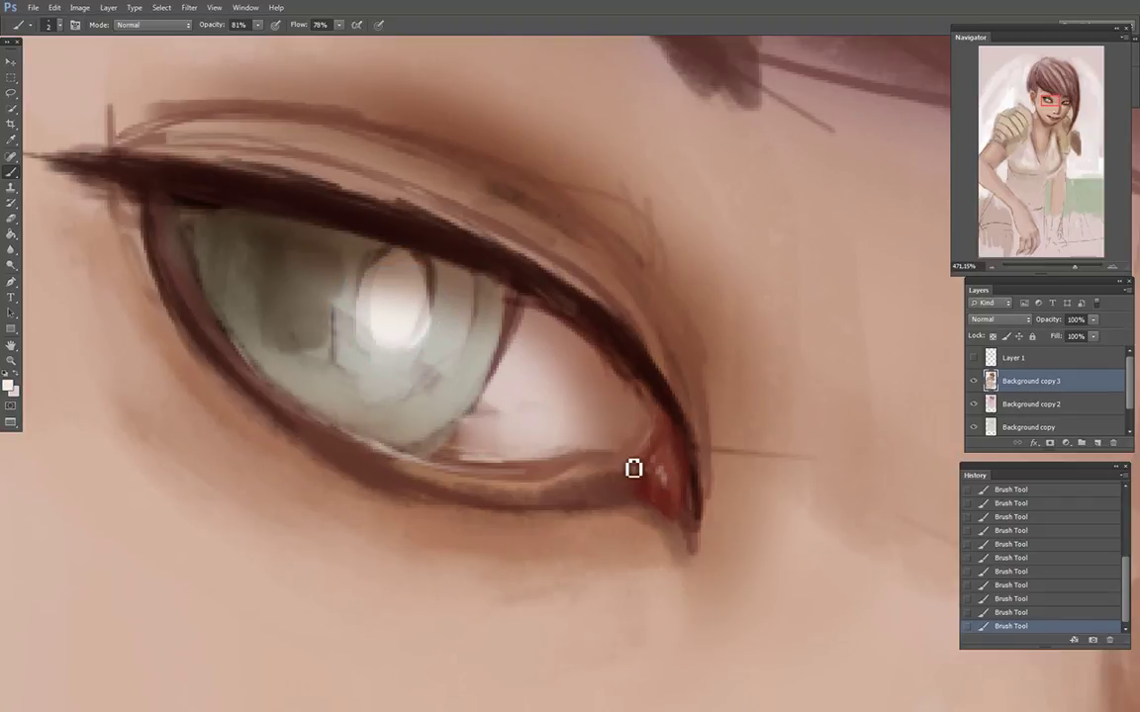
pyautogui.moveTo(657, 429); pyautogui.dragTo(635, 461)
pyautogui.keyDown('alt'); pyautogui.click(539, 436); pyautogui.keyUp('alt')
pyautogui.moveTo(587, 457); pyautogui.dragTo(509, 473)
# Step: Sharpen the near eye's lash wing in dark brown, extend the lid crease around the inner corner, and undo the last stroke
pyautogui.keyDown('alt'); pyautogui.click(112, 159); pyautogui.keyUp('alt')
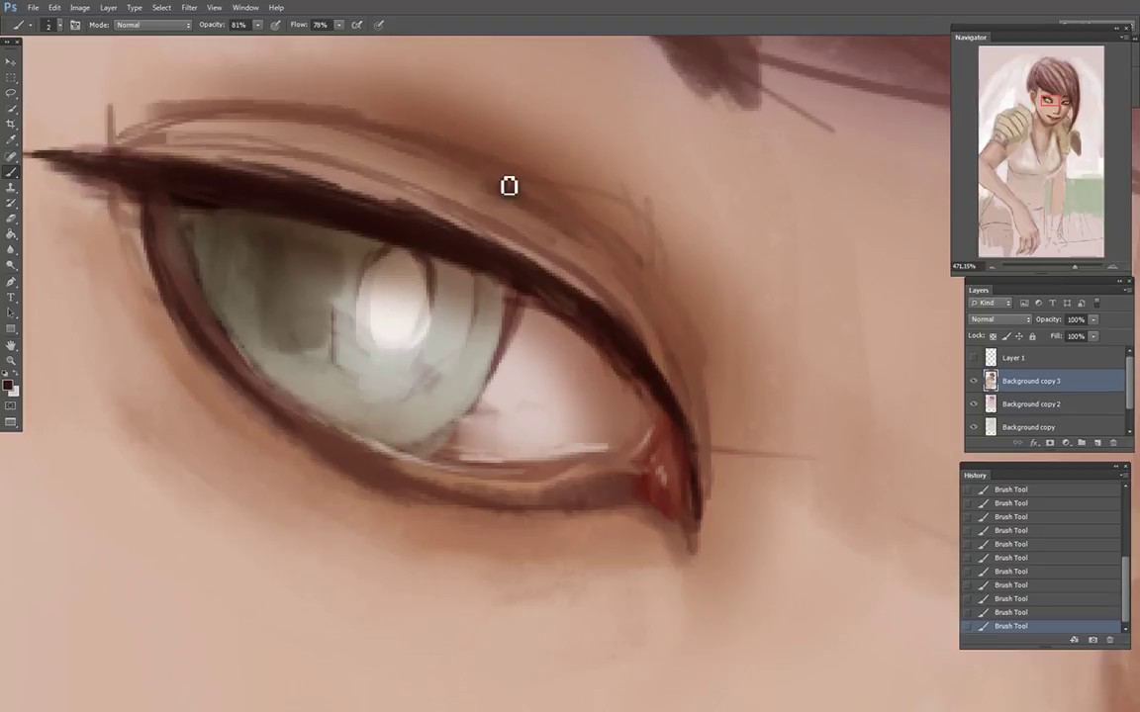
pyautogui.keyDown('alt'); pyautogui.click(461, 172); pyautogui.keyUp('alt')
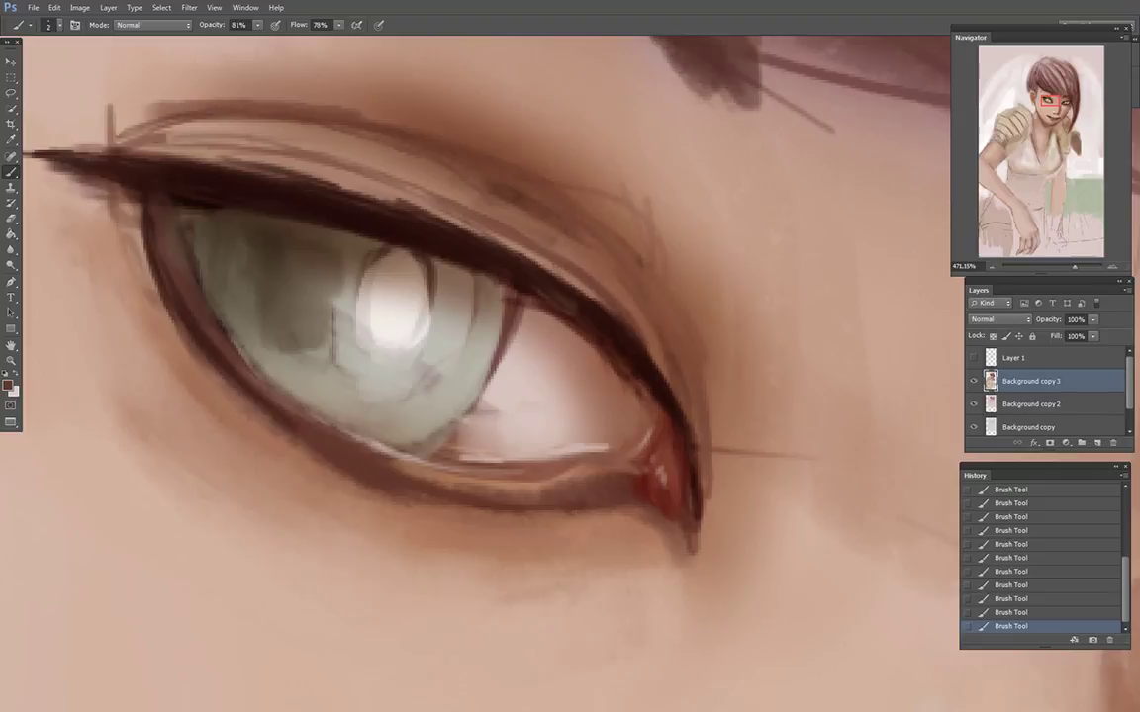
pyautogui.keyDown('alt'); pyautogui.click(400, 143); pyautogui.keyUp('alt')
pyautogui.hotkey('ctrl', 'z')
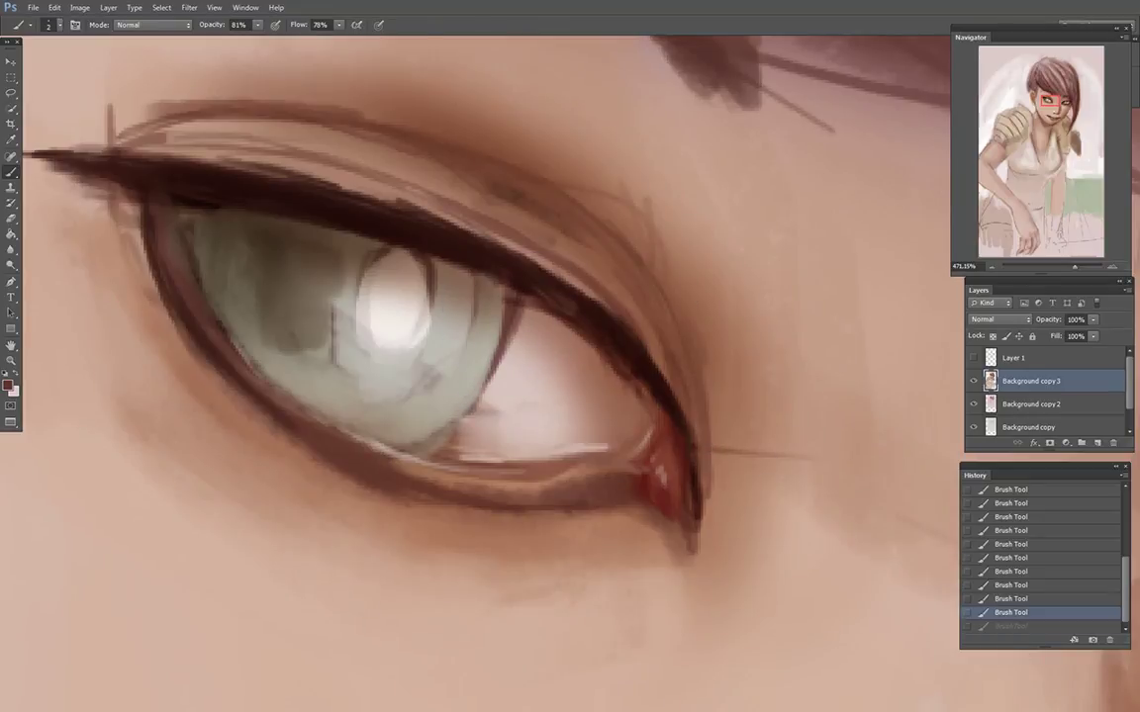
# Step: Redraw the near iris's edge beside the white as a smooth dark curve, cleaning both sides with sampled iris and eye-white tones
pyautogui.moveTo(519, 304); pyautogui.dragTo(501, 364)
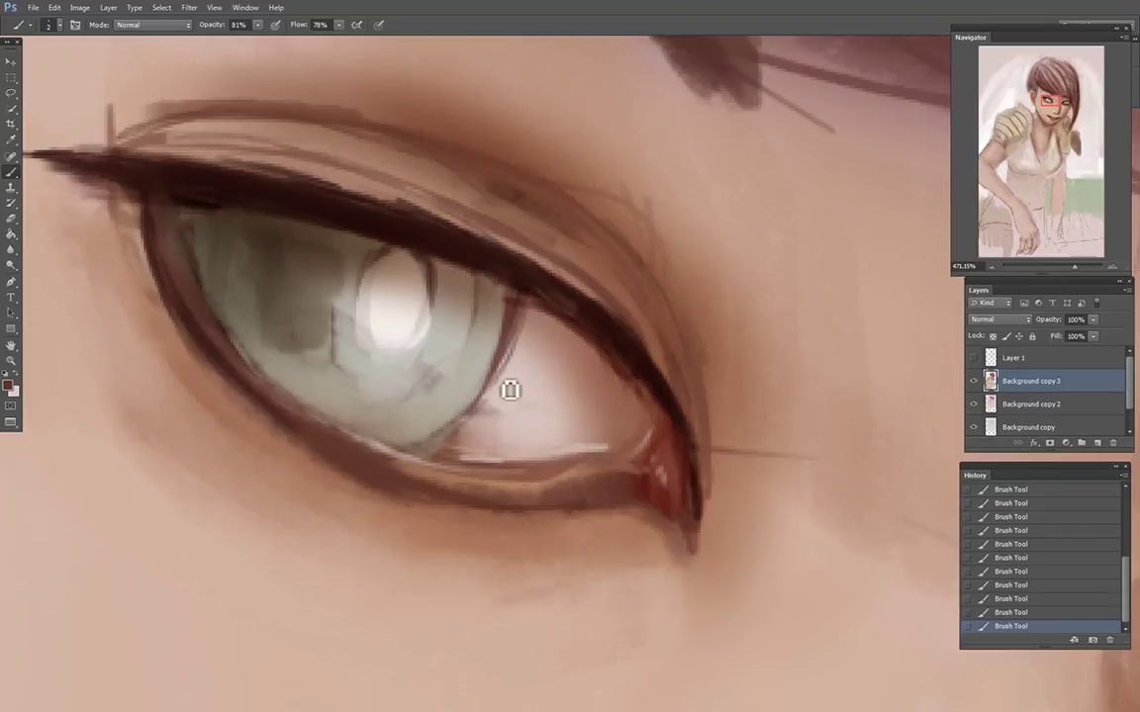
pyautogui.moveTo(537, 325)
pyautogui.mouseDown()
pyautogui.moveTo(486, 411)
pyautogui.moveTo(416, 452)
pyautogui.mouseUp()
pyautogui.keyDown('alt'); pyautogui.click(463, 356); pyautogui.keyUp('alt')
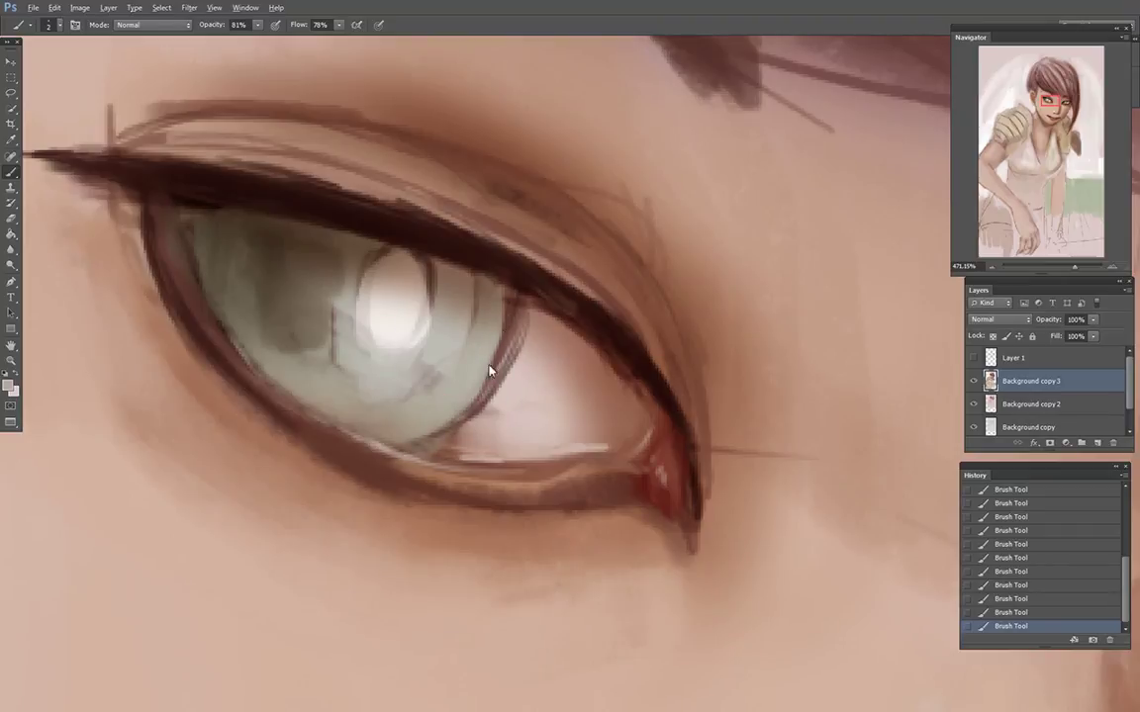
pyautogui.moveTo(511, 350); pyautogui.dragTo(484, 410)
pyautogui.moveTo(518, 344)
pyautogui.mouseDown()
pyautogui.moveTo(505, 374)
pyautogui.moveTo(511, 322)
pyautogui.moveTo(522, 347)
pyautogui.moveTo(490, 404)
pyautogui.moveTo(479, 415)
pyautogui.moveTo(519, 341)
pyautogui.moveTo(502, 386)
pyautogui.moveTo(423, 455)
pyautogui.moveTo(464, 447)
pyautogui.mouseUp()
pyautogui.keyDown('alt'); pyautogui.click(470, 447); pyautogui.keyUp('alt')
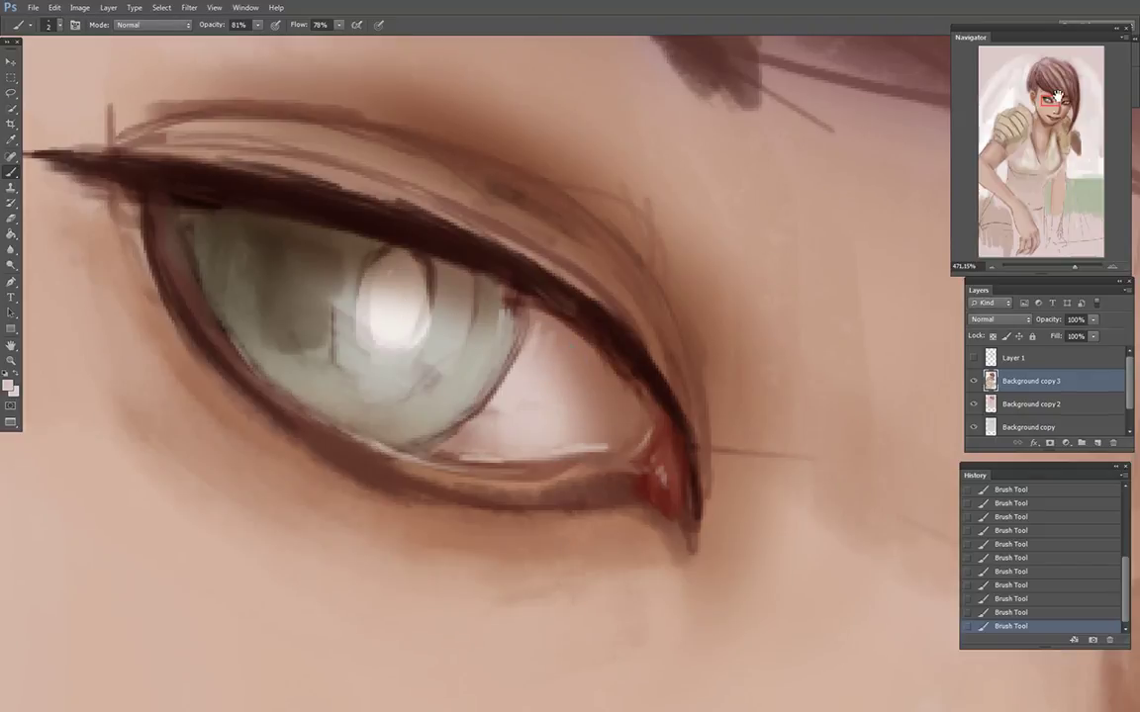
# Step: Set the brush to Hard Mix mode and choose a soft round tip with 0% hardness, sized to 13 px
pyautogui.moveTo(1057, 96); pyautogui.dragTo(1072, 98)
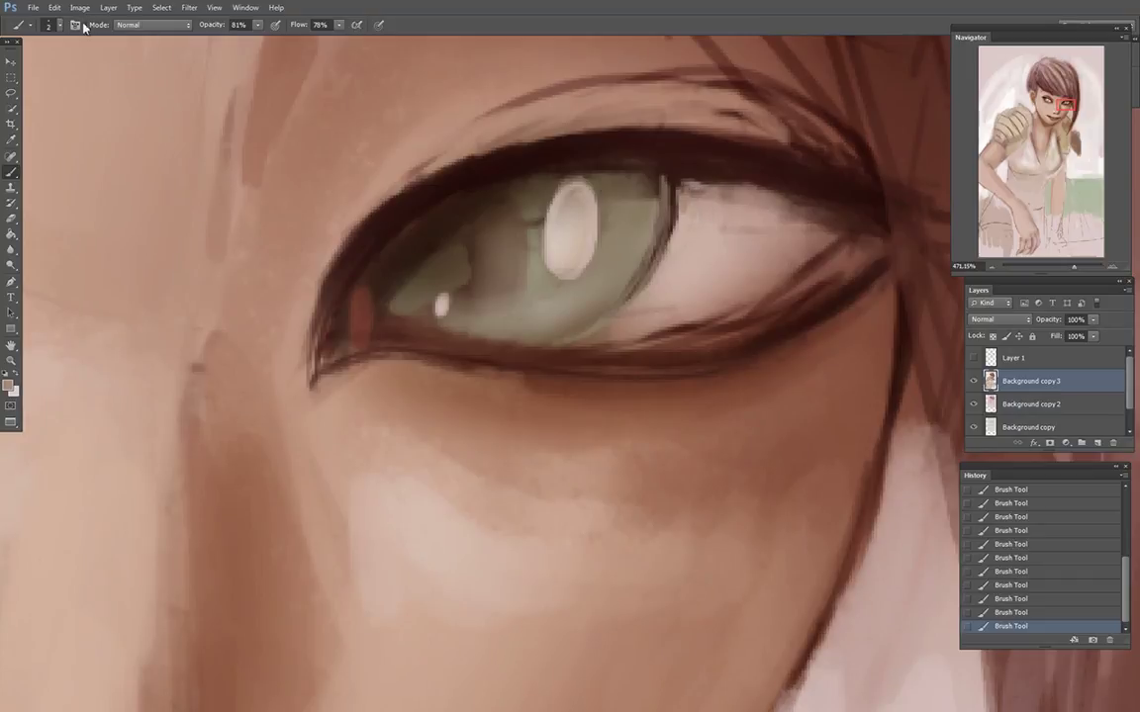
pyautogui.click(124, 25)
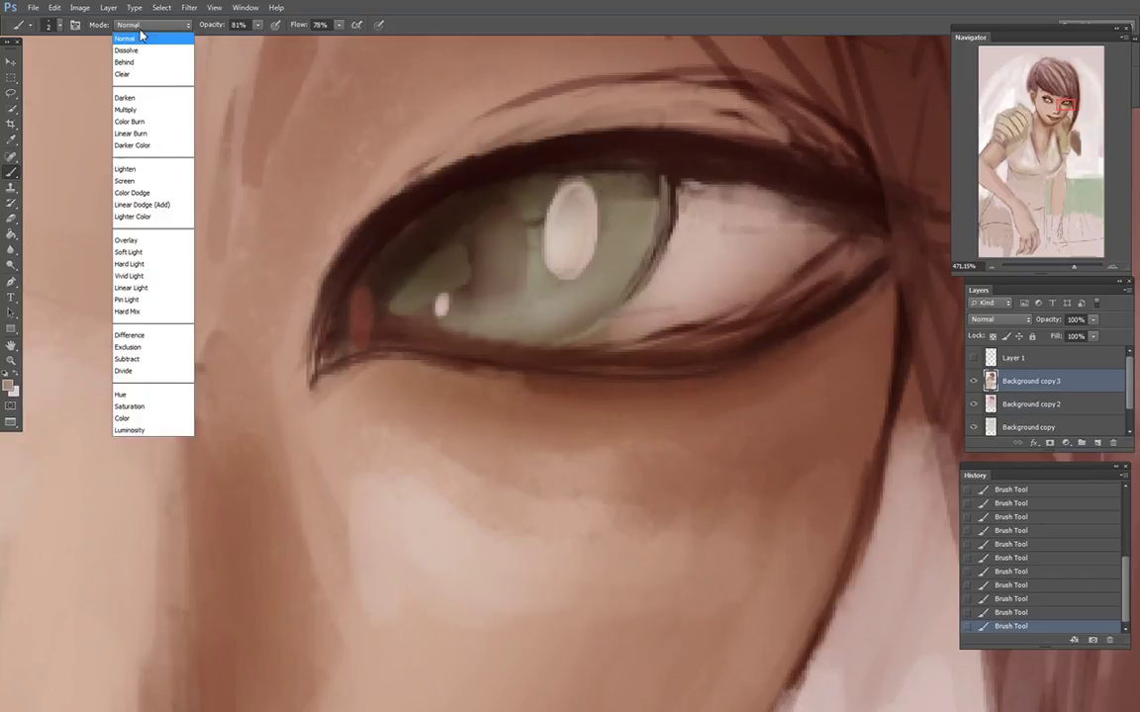
pyautogui.click(127, 311)
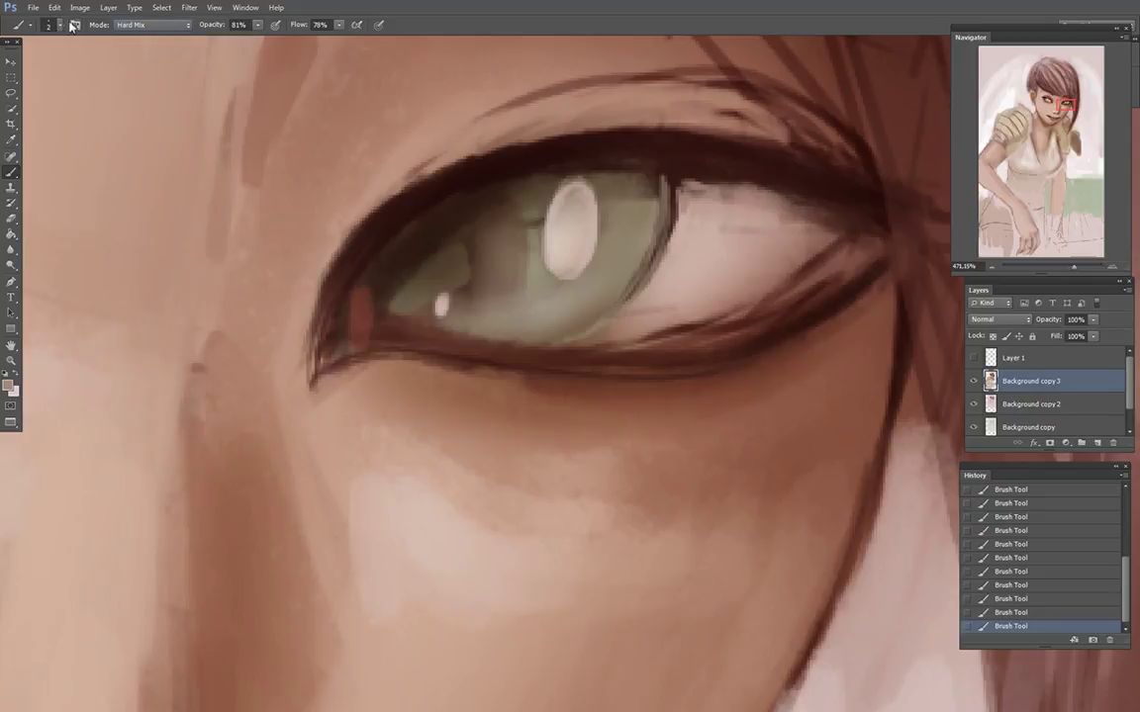
pyautogui.rightClick(57, 52)
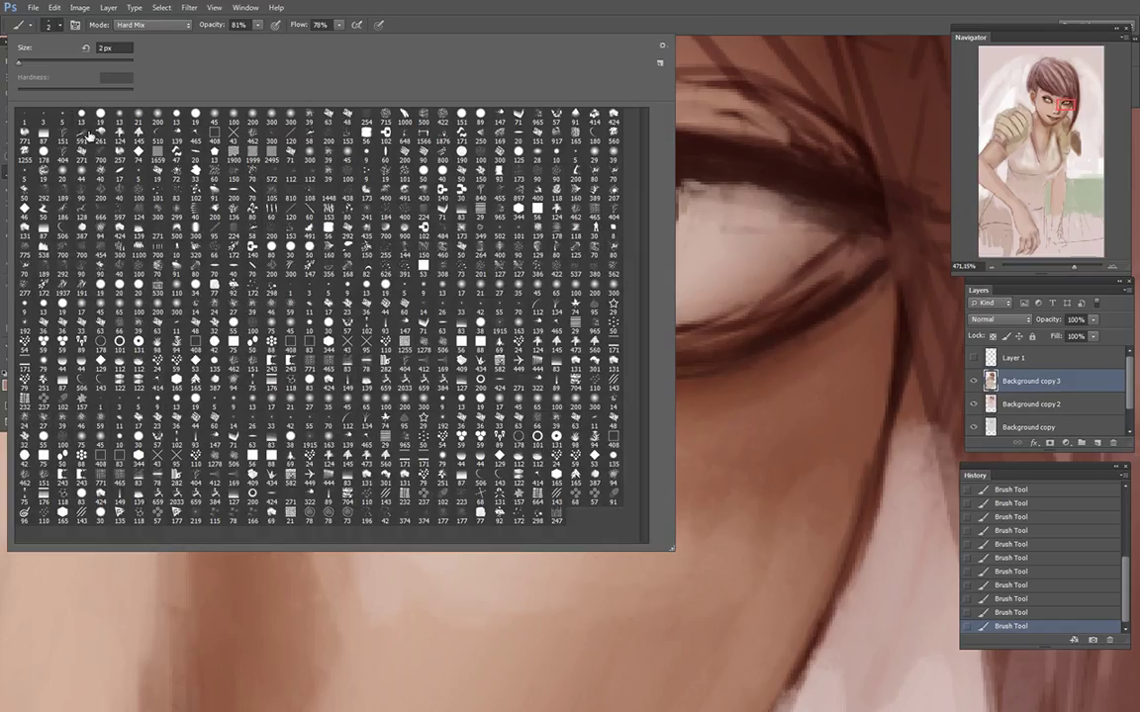
pyautogui.click(139, 116)
pyautogui.click(217, 119)
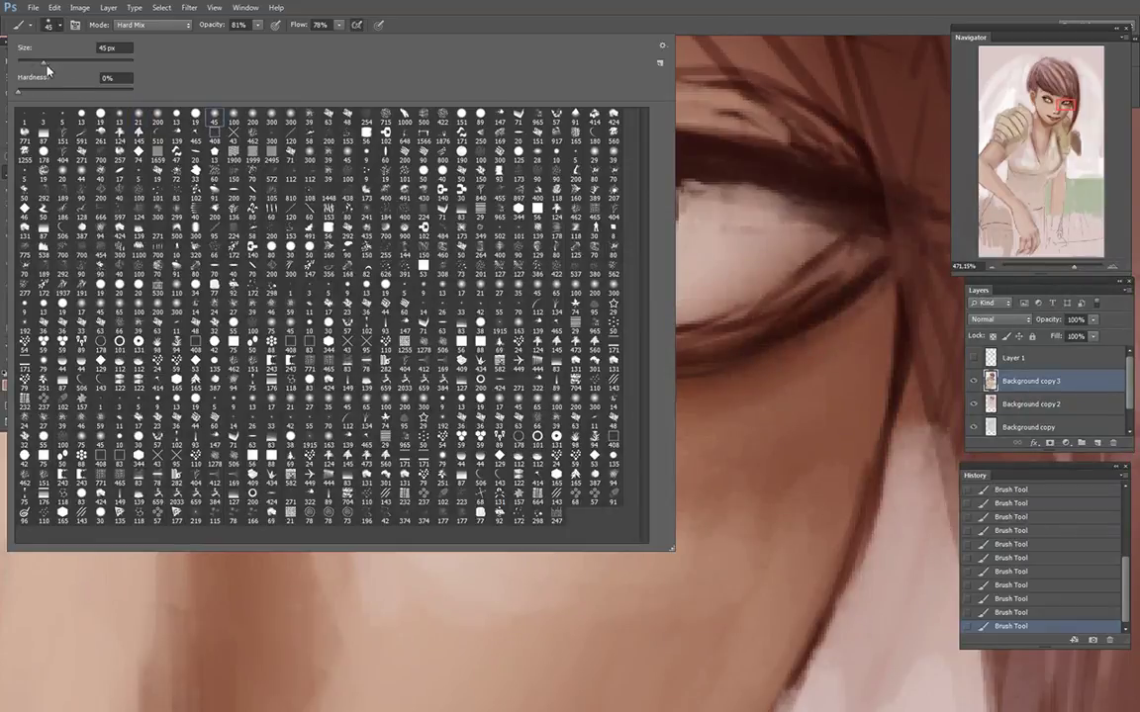
pyautogui.moveTo(44, 64); pyautogui.dragTo(27, 62)
# Step: Set the foreground colour to white (ffffff) and the brush opacity to 17%
pyautogui.keyDown('alt'); pyautogui.click(725, 260); pyautogui.keyUp('alt')
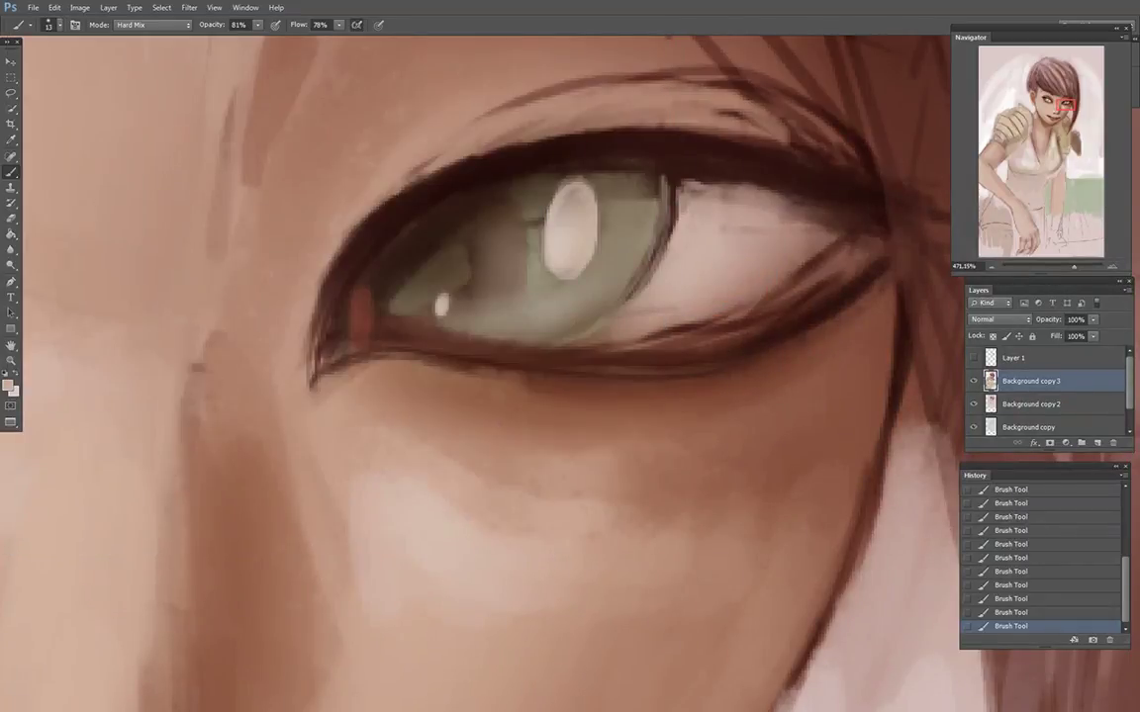
pyautogui.click(10, 387)
pyautogui.moveTo(470, 248); pyautogui.dragTo(404, 132)
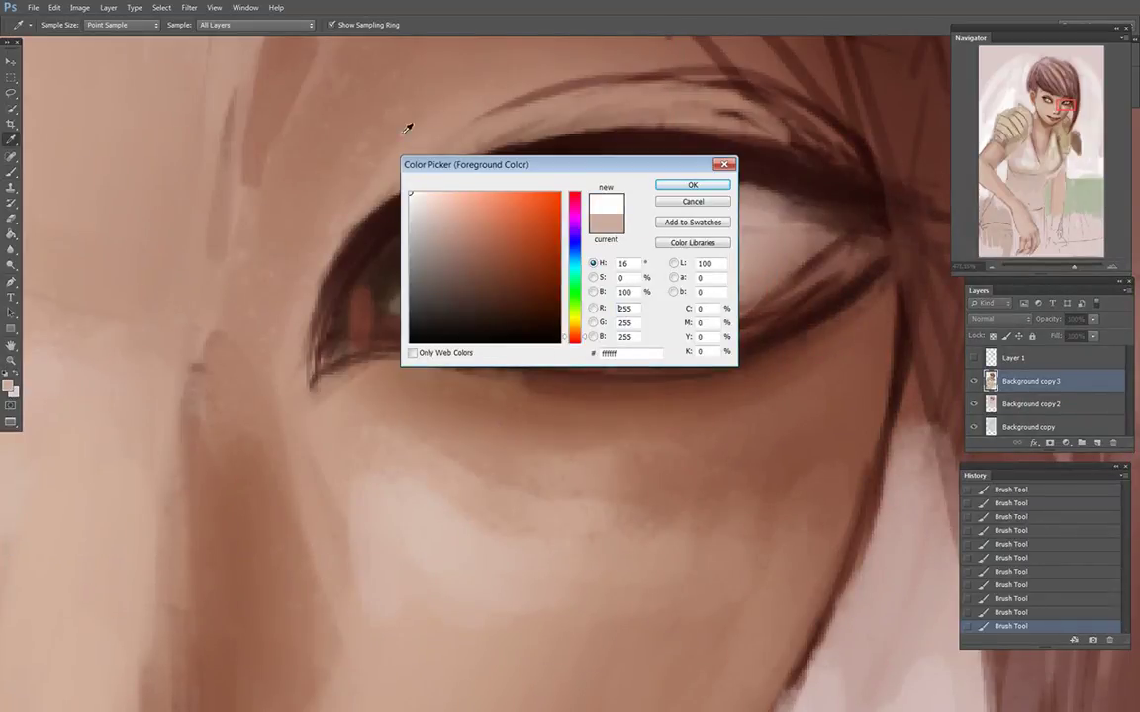
pyautogui.click(685, 185)
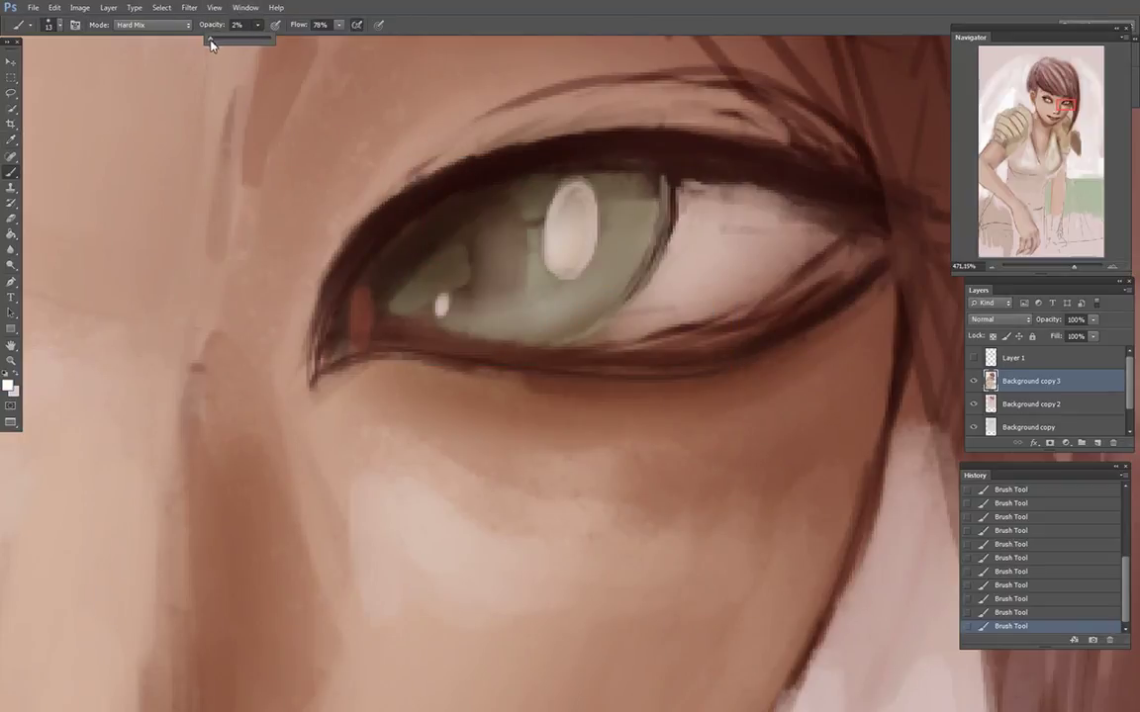
pyautogui.click(579, 157)
pyautogui.click(258, 26)
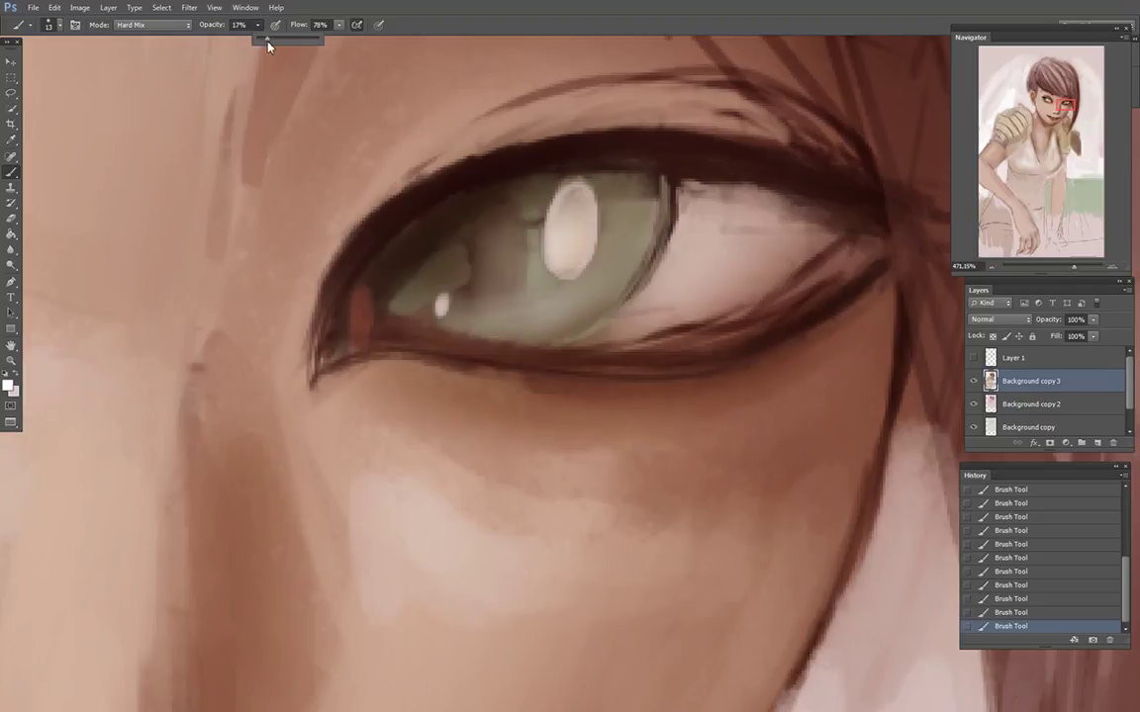
# Step: Brighten the far eye's two catchlights, lower iris and lower inner rim with soft white Hard Mix strokes
pyautogui.click(531, 209)
pyautogui.moveTo(574, 203)
pyautogui.mouseDown()
pyautogui.moveTo(564, 264)
pyautogui.moveTo(528, 326)
pyautogui.mouseUp()
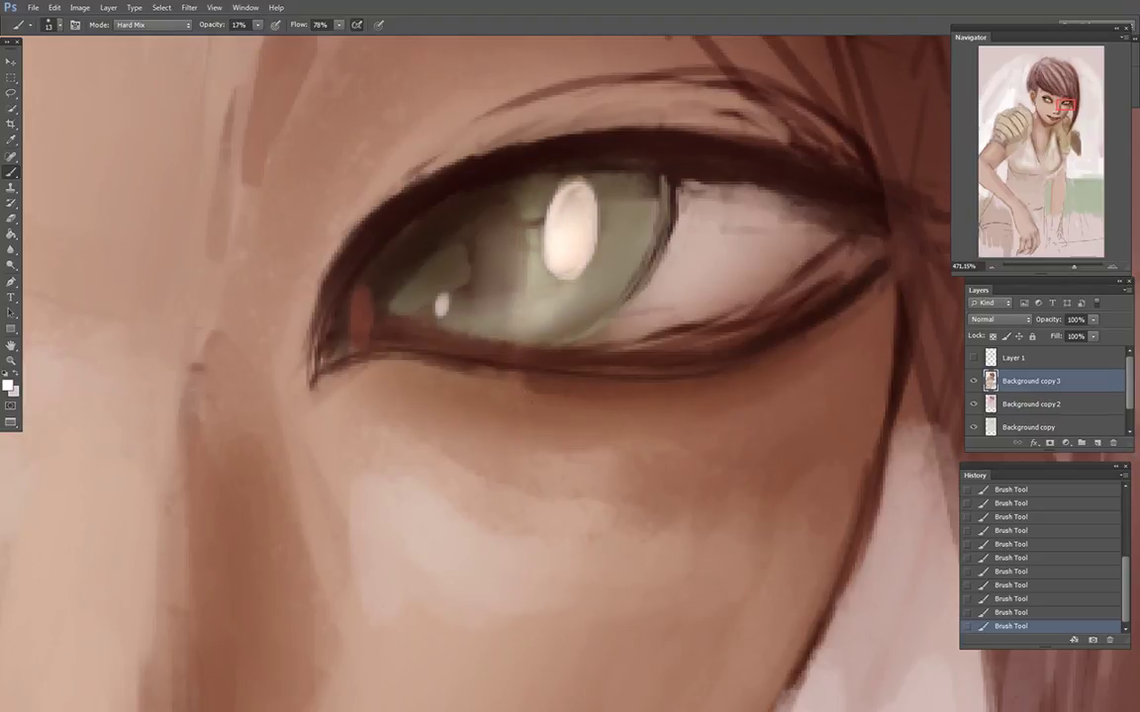
pyautogui.moveTo(443, 330)
pyautogui.mouseDown()
pyautogui.moveTo(443, 297)
pyautogui.moveTo(436, 385)
pyautogui.moveTo(434, 285)
pyautogui.mouseUp()
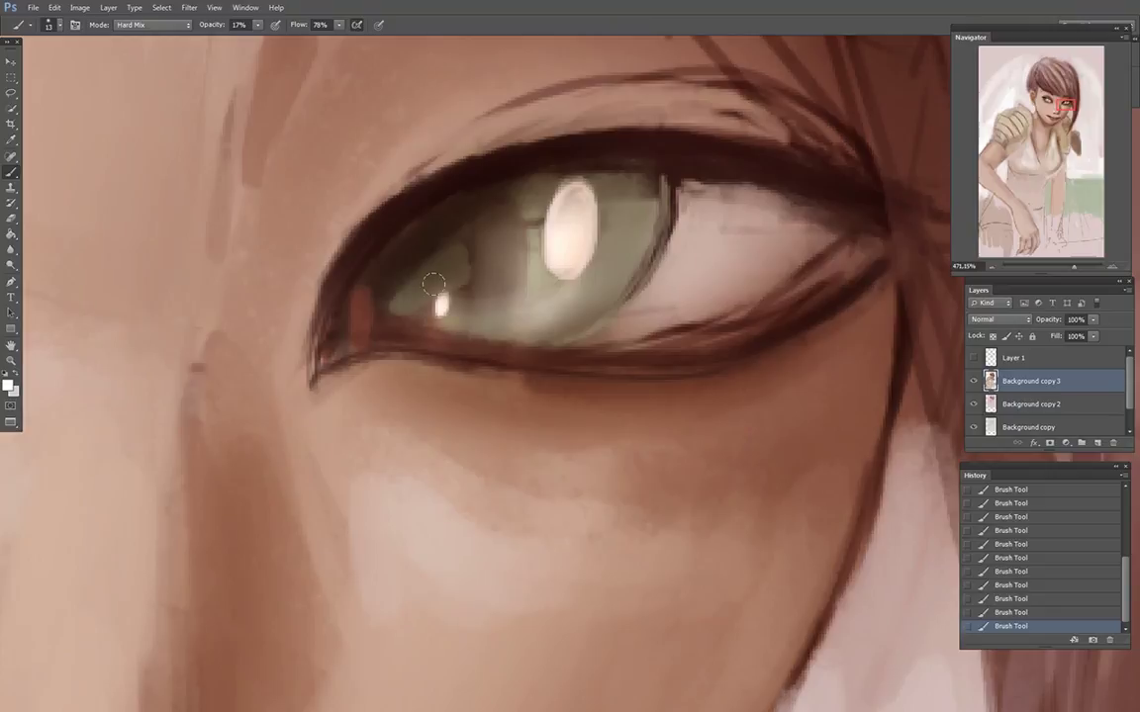
pyautogui.click(551, 272)
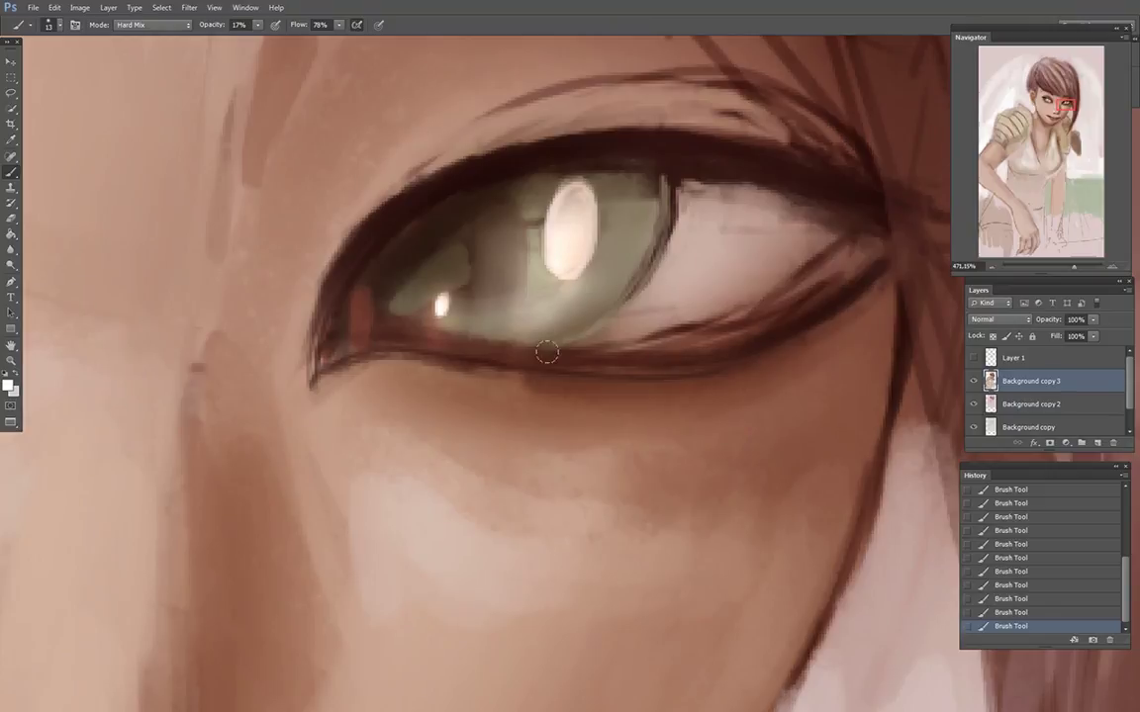
pyautogui.moveTo(548, 352); pyautogui.dragTo(363, 323)
pyautogui.moveTo(1027, 119); pyautogui.dragTo(997, 143)
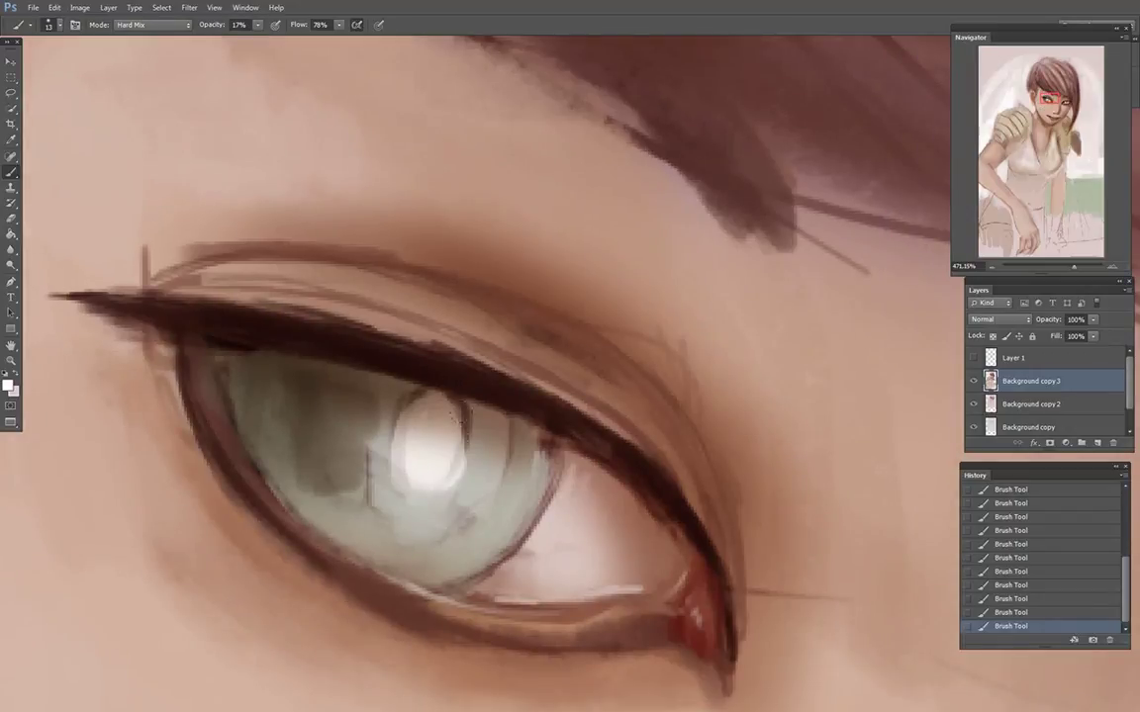
# Step: Brighten the near eye's large catchlight, and switch the brush to Normal mode with a hard round 2 px tip
pyautogui.moveTo(455, 412); pyautogui.dragTo(410, 446)
pyautogui.click(148, 24)
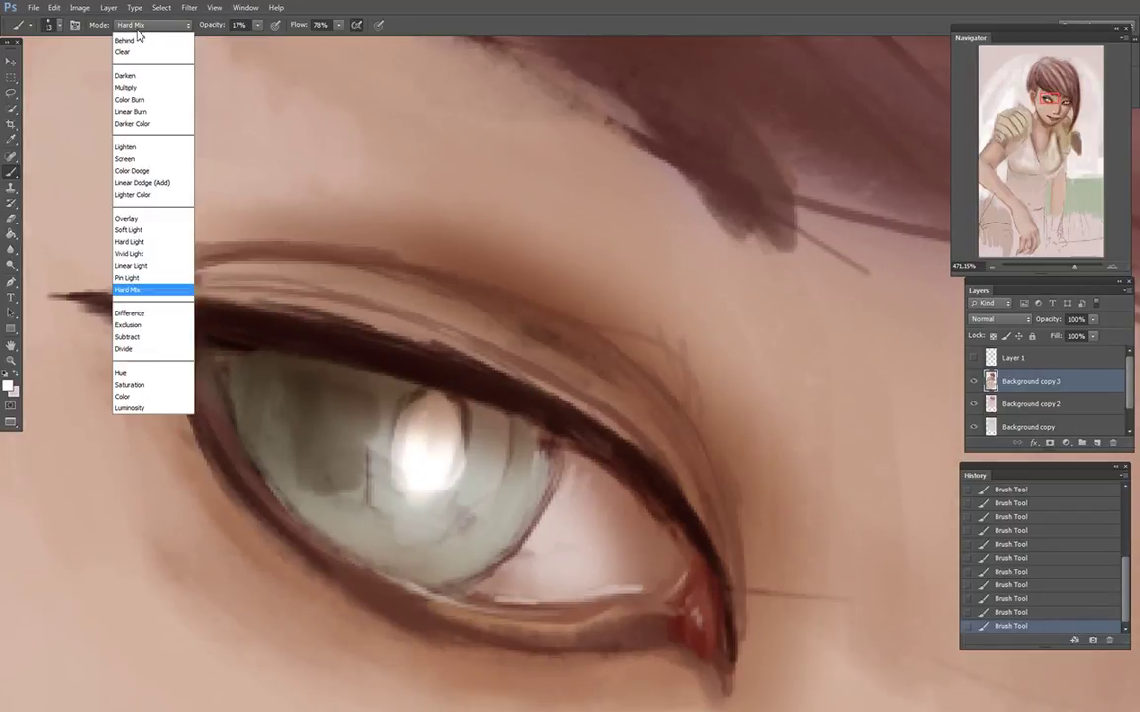
pyautogui.click(124, 39)
pyautogui.click(58, 26)
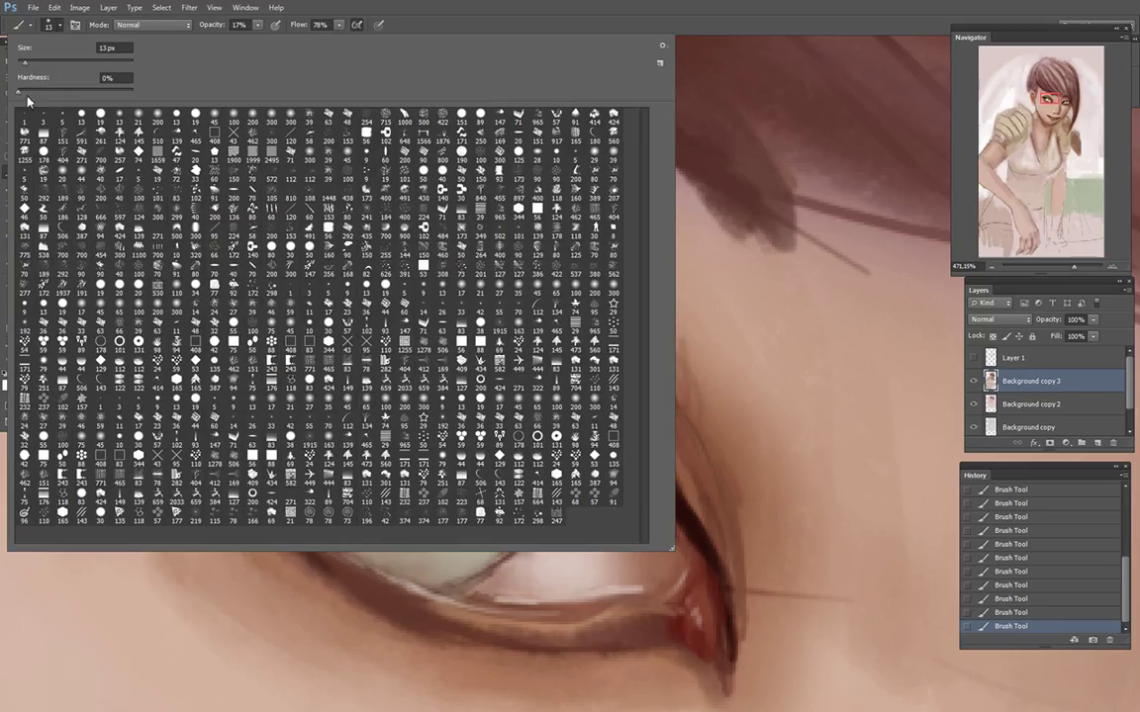
pyautogui.click(82, 117)
pyautogui.moveTo(17, 66); pyautogui.dragTo(15, 63)
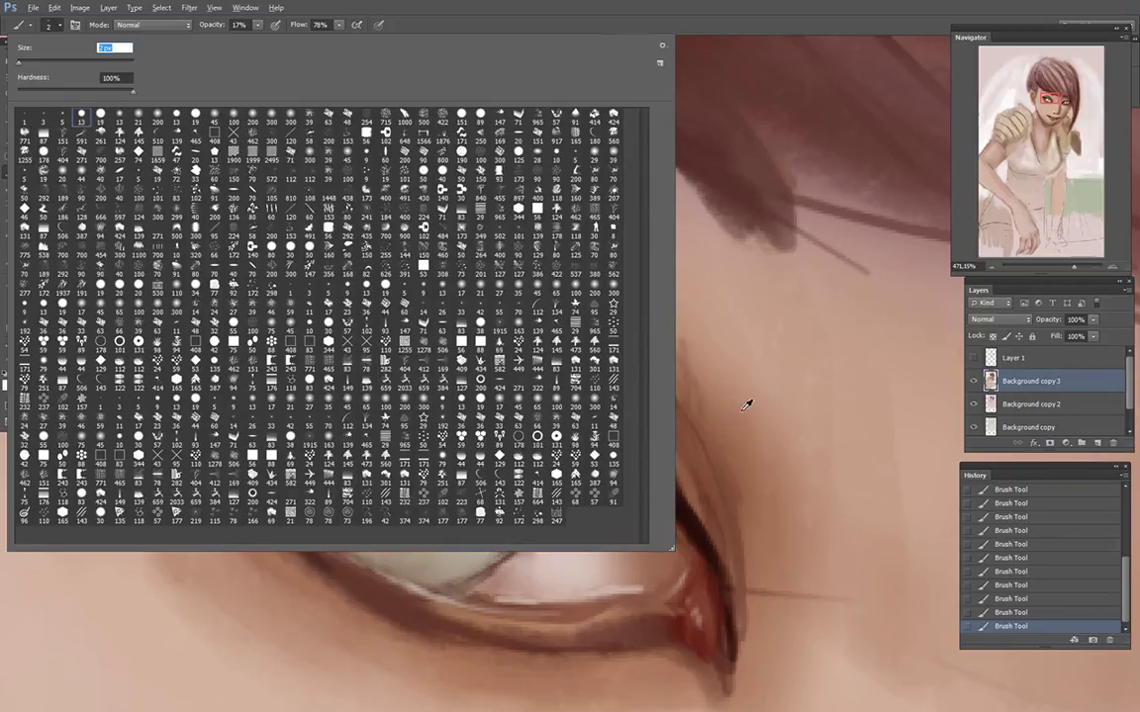
pyautogui.press('Return')
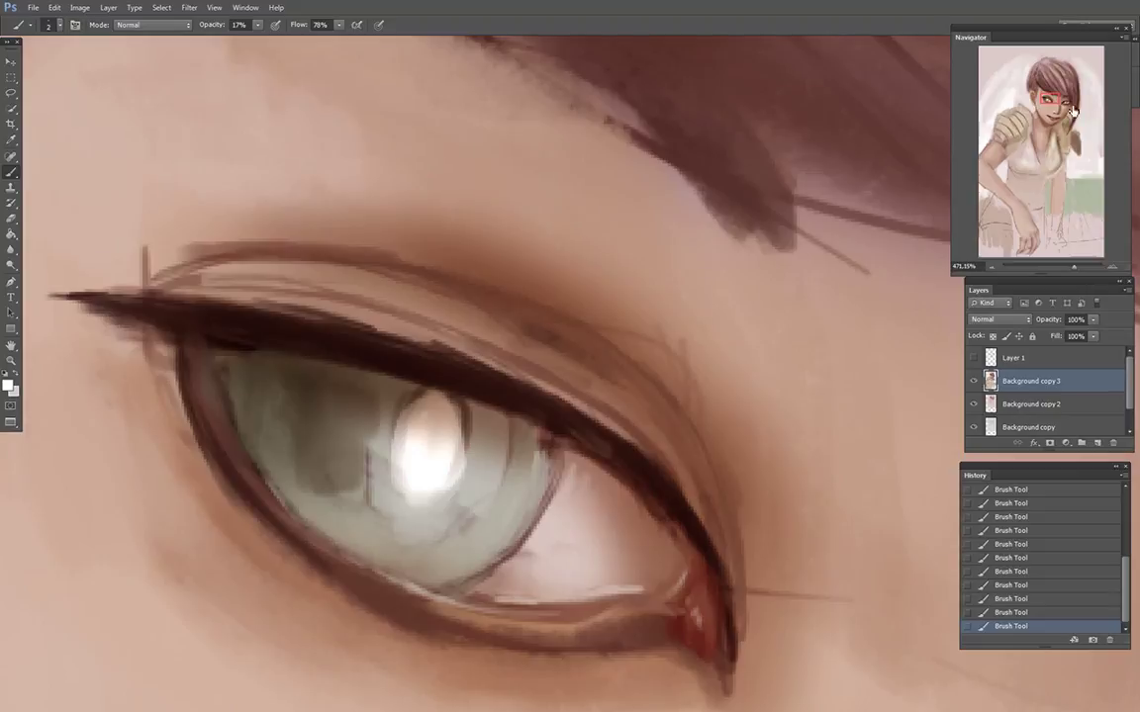
# Step: Paint a small crisp white catchlight in the near eye's lower outer iris, raising the brush opacity to 57%
pyautogui.moveTo(1074, 111)
pyautogui.mouseDown()
pyautogui.moveTo(1061, 78)
pyautogui.moveTo(1055, 104)
pyautogui.mouseUp()
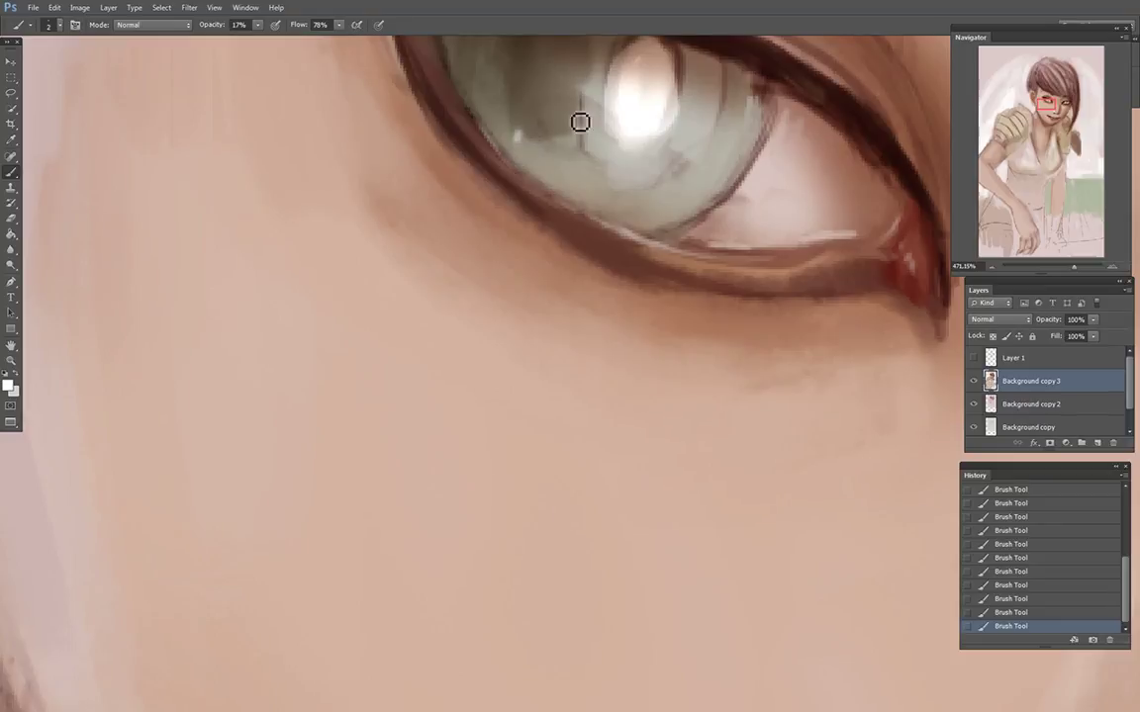
pyautogui.moveTo(519, 133); pyautogui.dragTo(519, 141)
pyautogui.keyDown('alt'); pyautogui.click(643, 99); pyautogui.keyUp('alt')
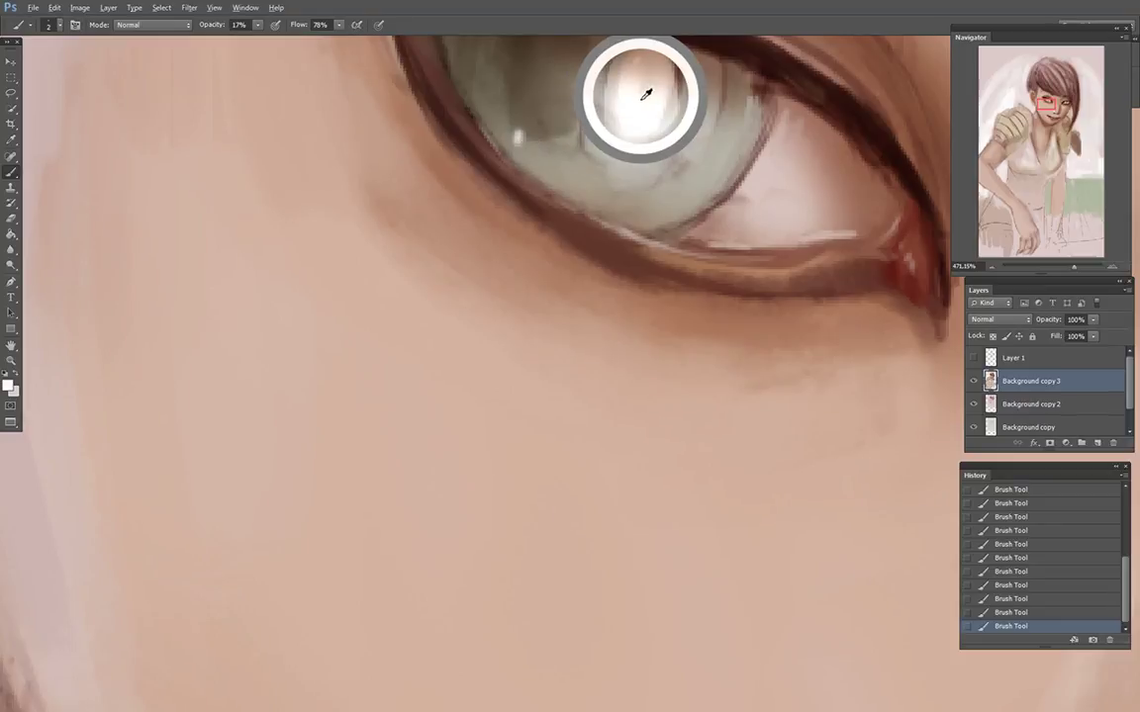
pyautogui.click(259, 26)
pyautogui.moveTo(259, 43); pyautogui.dragTo(283, 45)
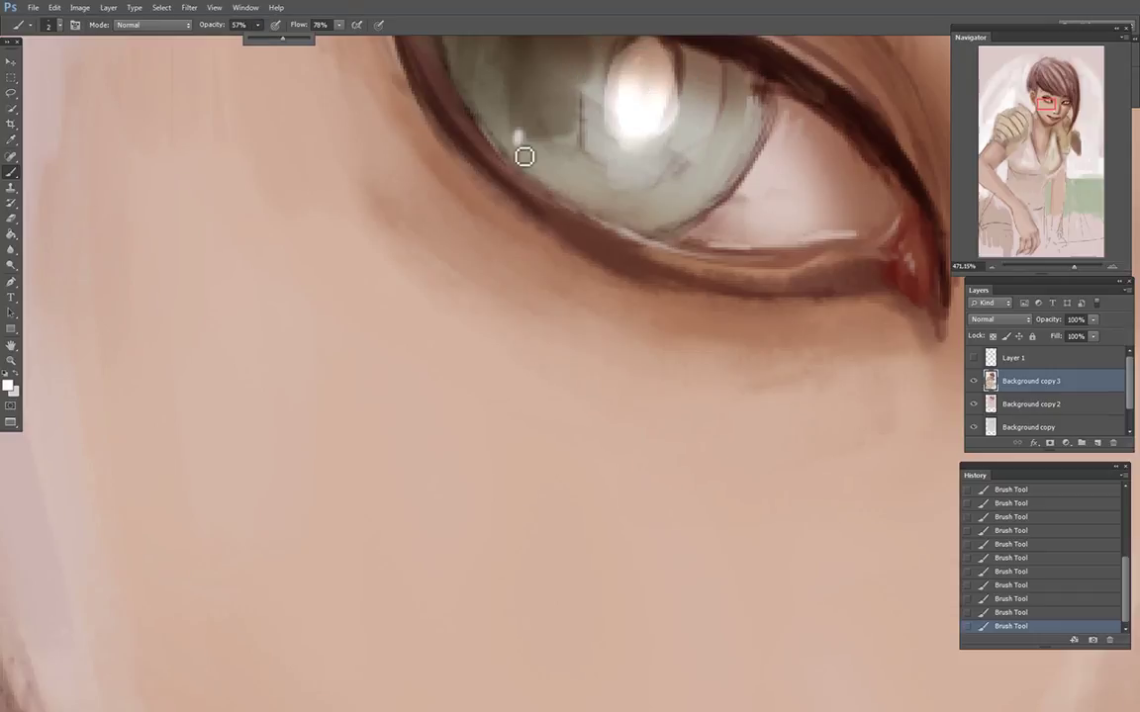
pyautogui.click(519, 147)
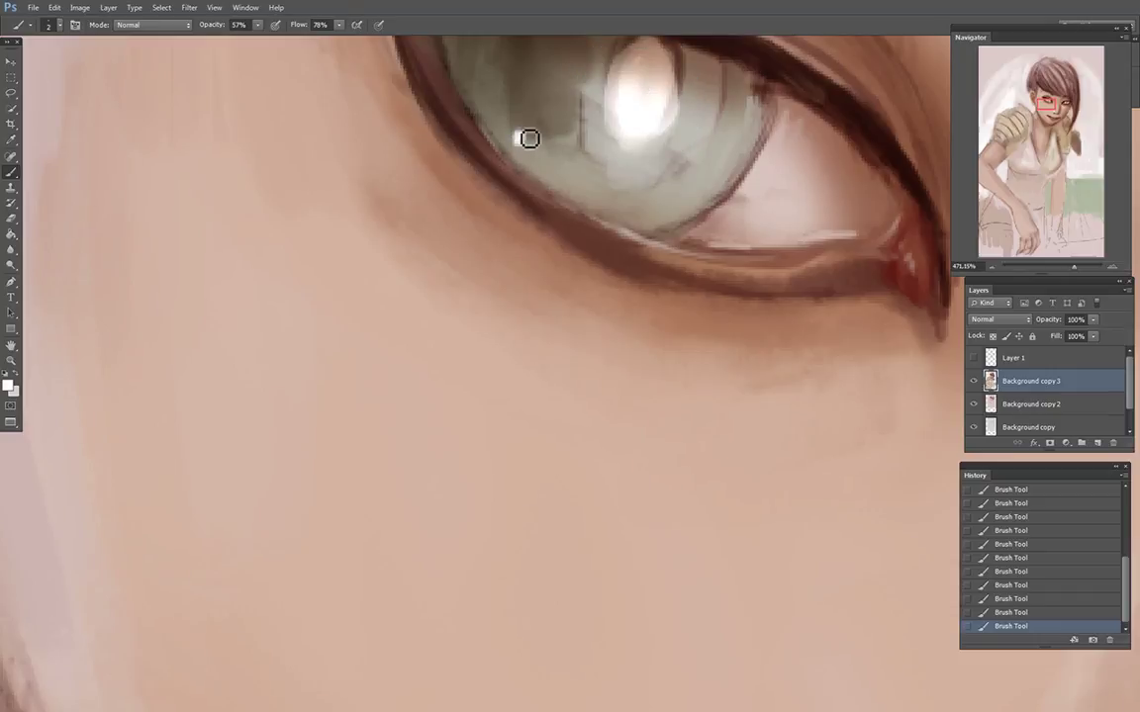
pyautogui.moveTo(522, 137); pyautogui.dragTo(521, 143)
# Step: Refine the near eye's upper lid line and inner corner using sampled dark brown, skin and reddish tones
pyautogui.click(1059, 94)
pyautogui.moveTo(1060, 94); pyautogui.dragTo(1014, 191)
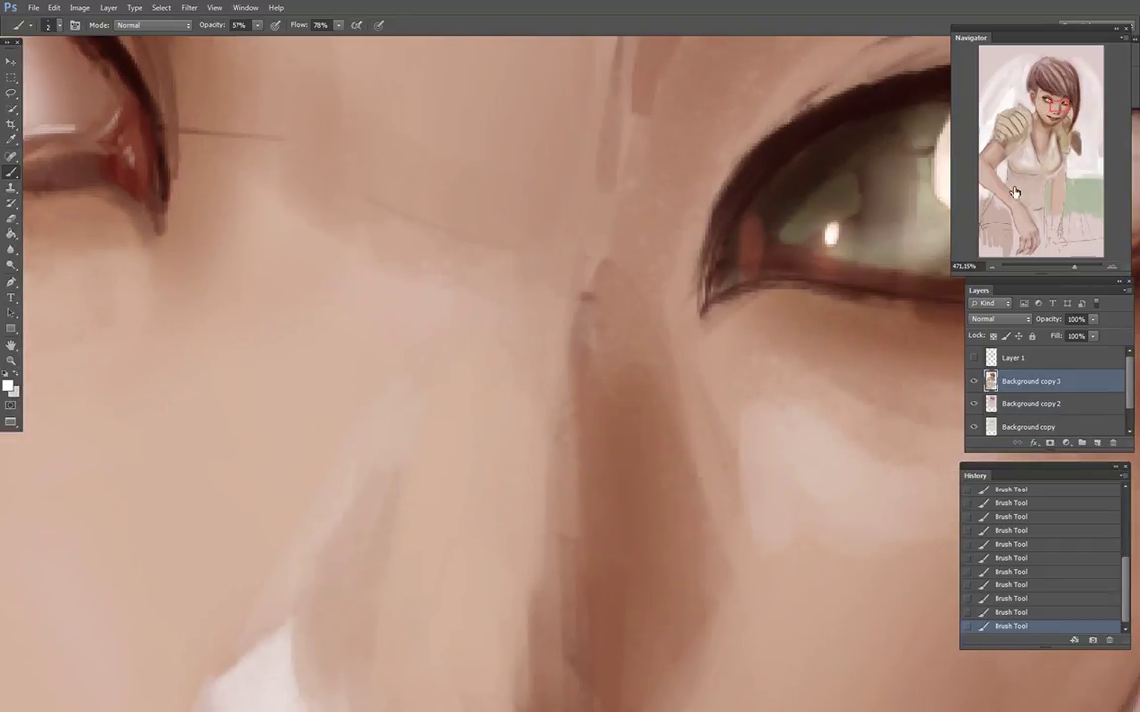
pyautogui.moveTo(1076, 271); pyautogui.dragTo(1065, 271)
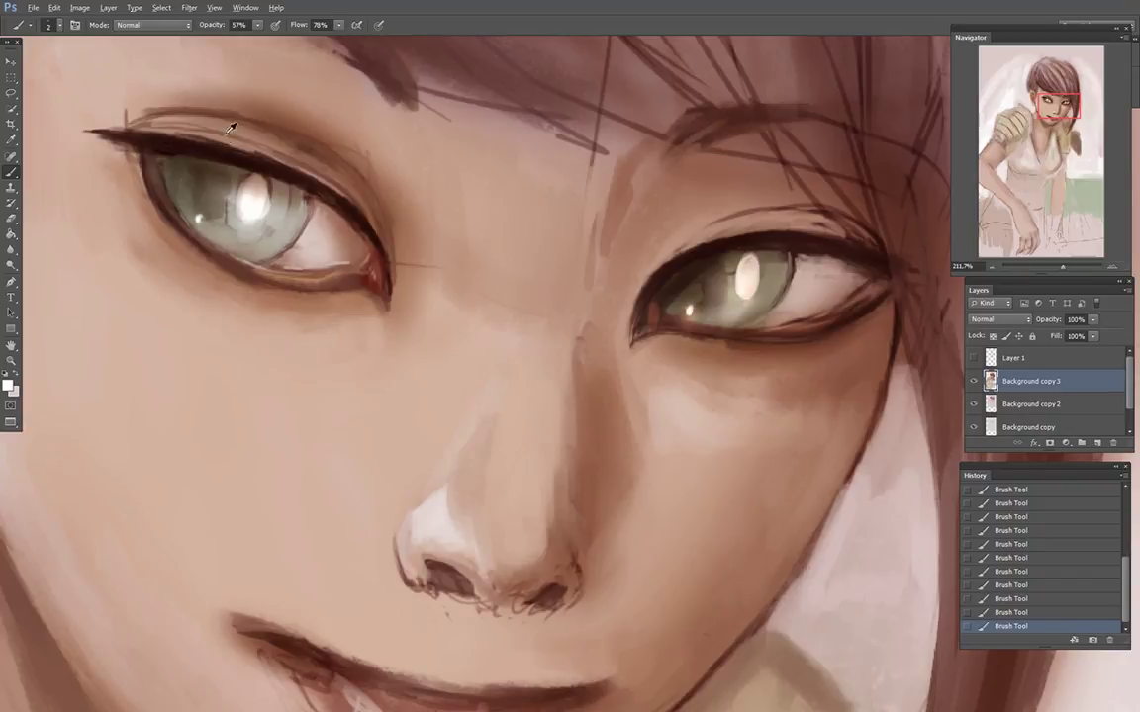
pyautogui.keyDown('alt'); pyautogui.click(260, 151); pyautogui.keyUp('alt')
pyautogui.moveTo(271, 160); pyautogui.dragTo(172, 143)
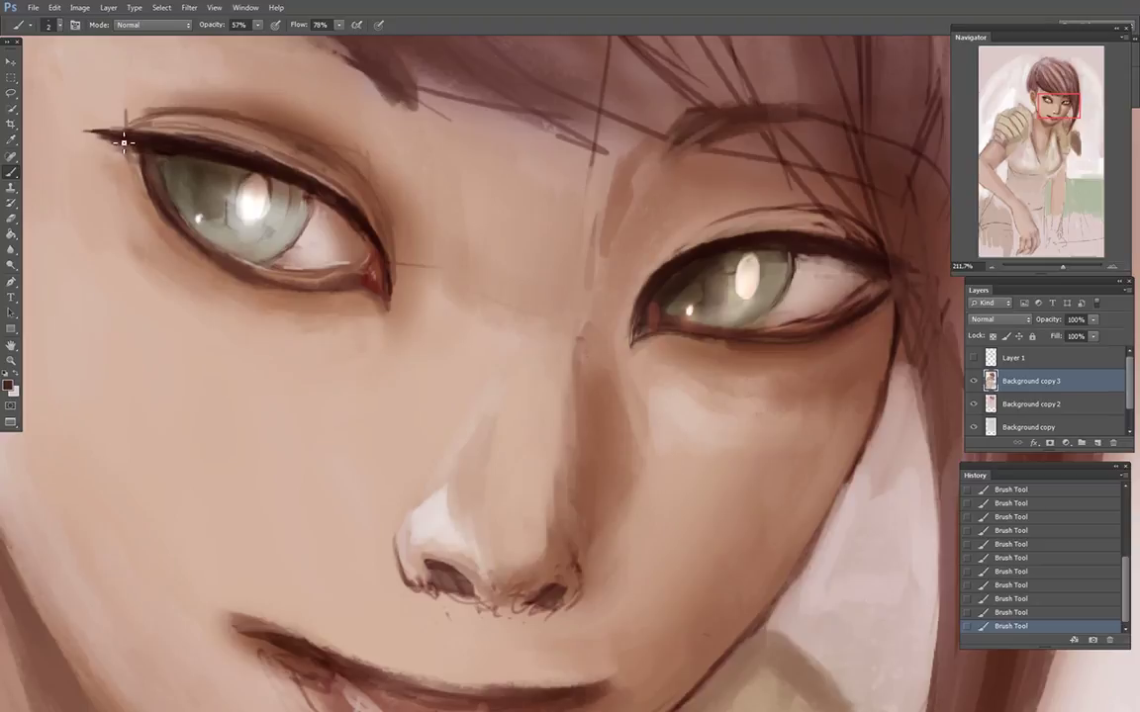
pyautogui.keyDown('alt'); pyautogui.click(382, 275); pyautogui.keyUp('alt')
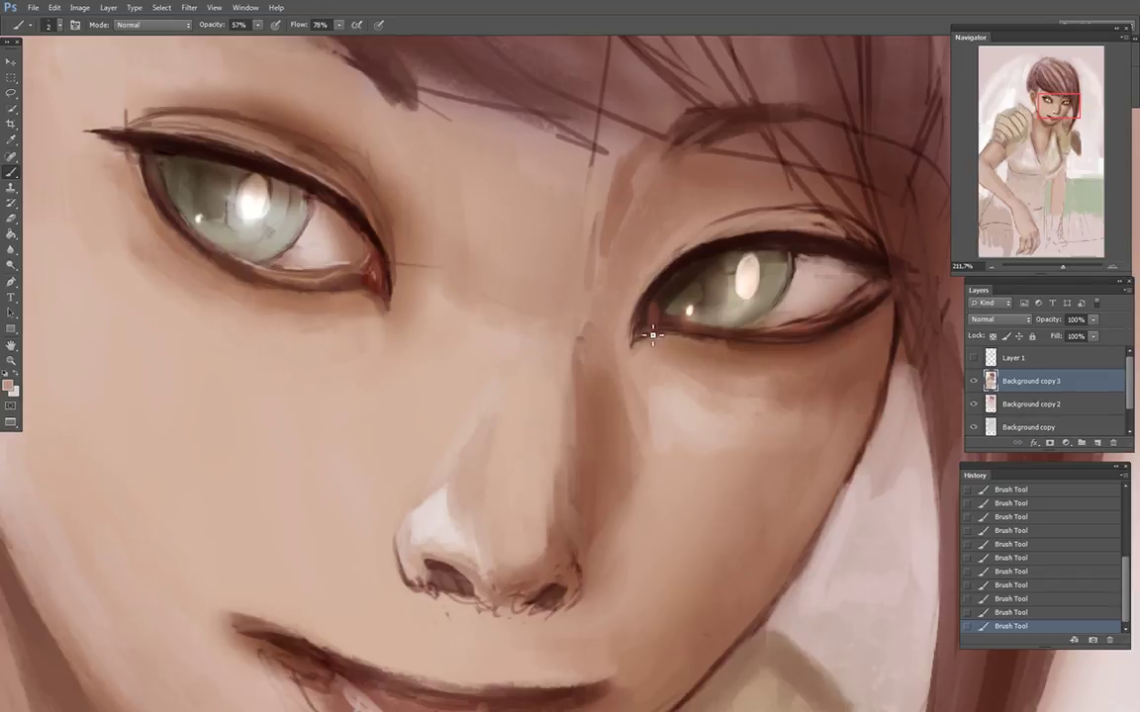
pyautogui.keyDown('alt'); pyautogui.click(358, 277); pyautogui.keyUp('alt')
# Step: Paint over the lower lip's sketch lines with sampled lip colour at 31 px, and clean the mouth corner with skin tone
pyautogui.moveTo(1075, 96); pyautogui.dragTo(1075, 103)
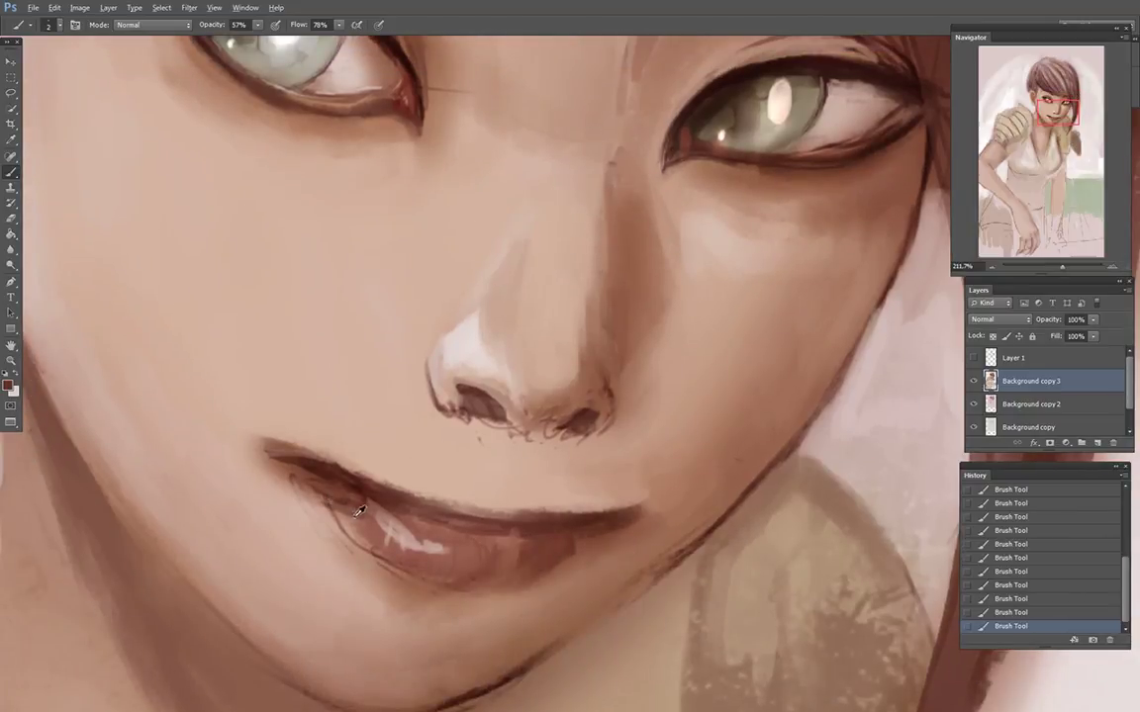
pyautogui.click(58, 24)
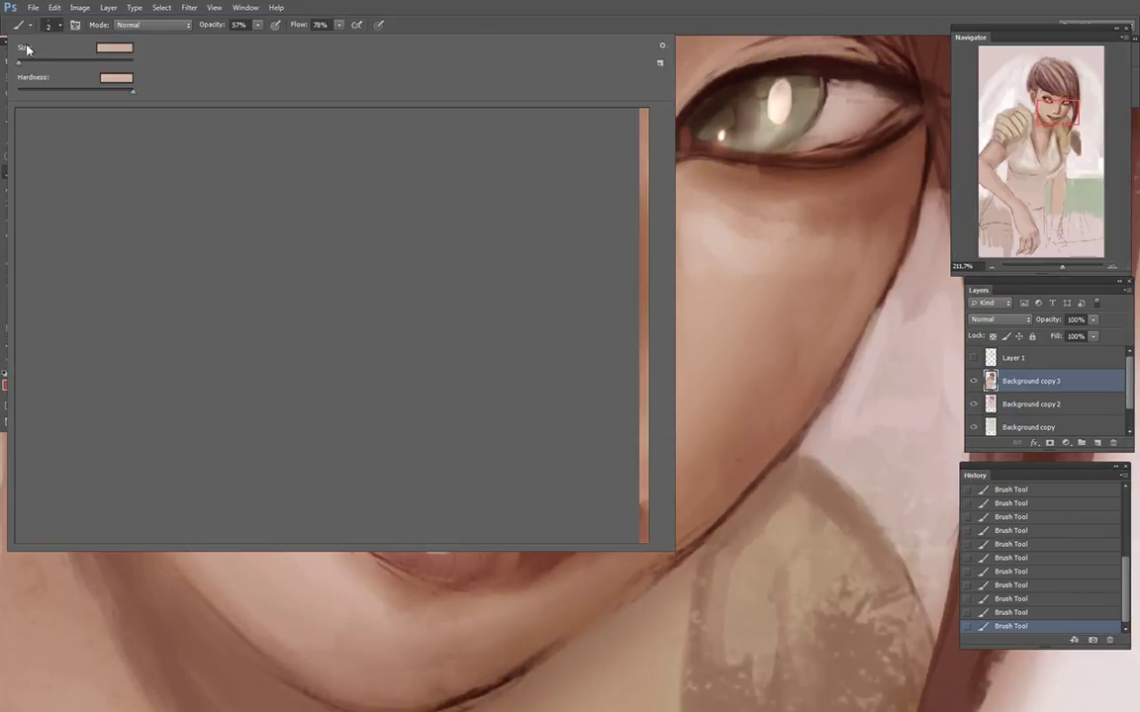
pyautogui.click(404, 559)
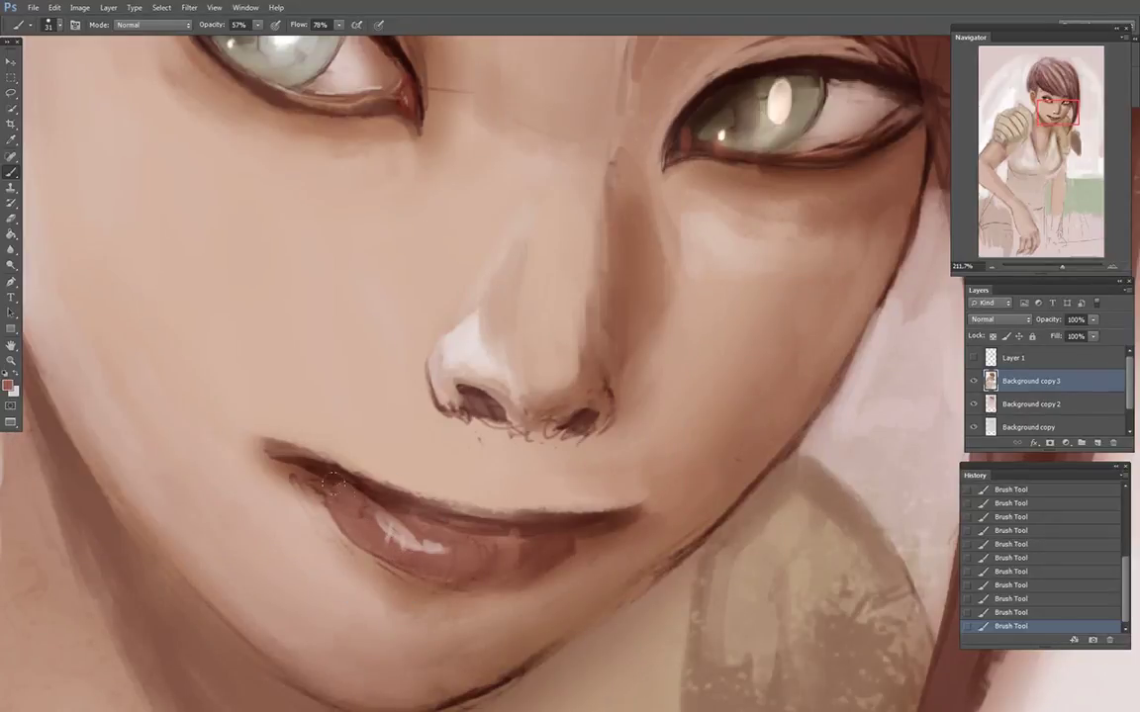
pyautogui.moveTo(479, 551)
pyautogui.mouseDown()
pyautogui.moveTo(529, 547)
pyautogui.moveTo(457, 561)
pyautogui.moveTo(496, 563)
pyautogui.mouseUp()
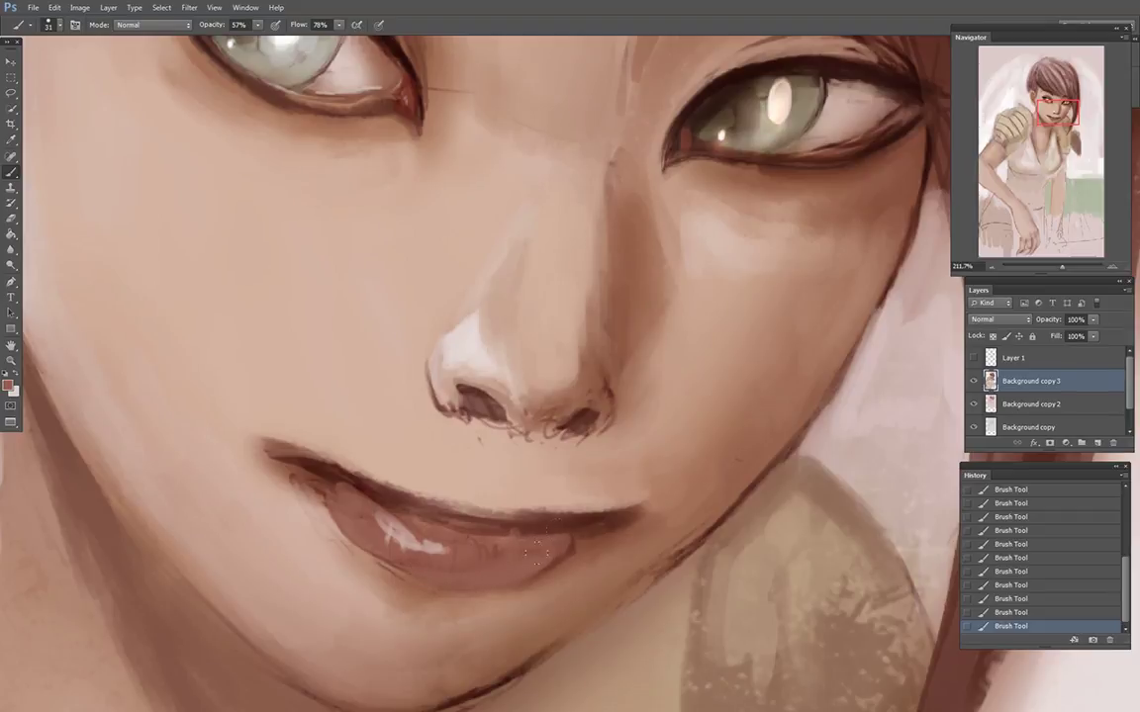
pyautogui.keyDown('alt'); pyautogui.click(286, 491); pyautogui.keyUp('alt')
pyautogui.moveTo(277, 477)
pyautogui.mouseDown()
pyautogui.moveTo(306, 482)
pyautogui.moveTo(315, 508)
pyautogui.mouseUp()
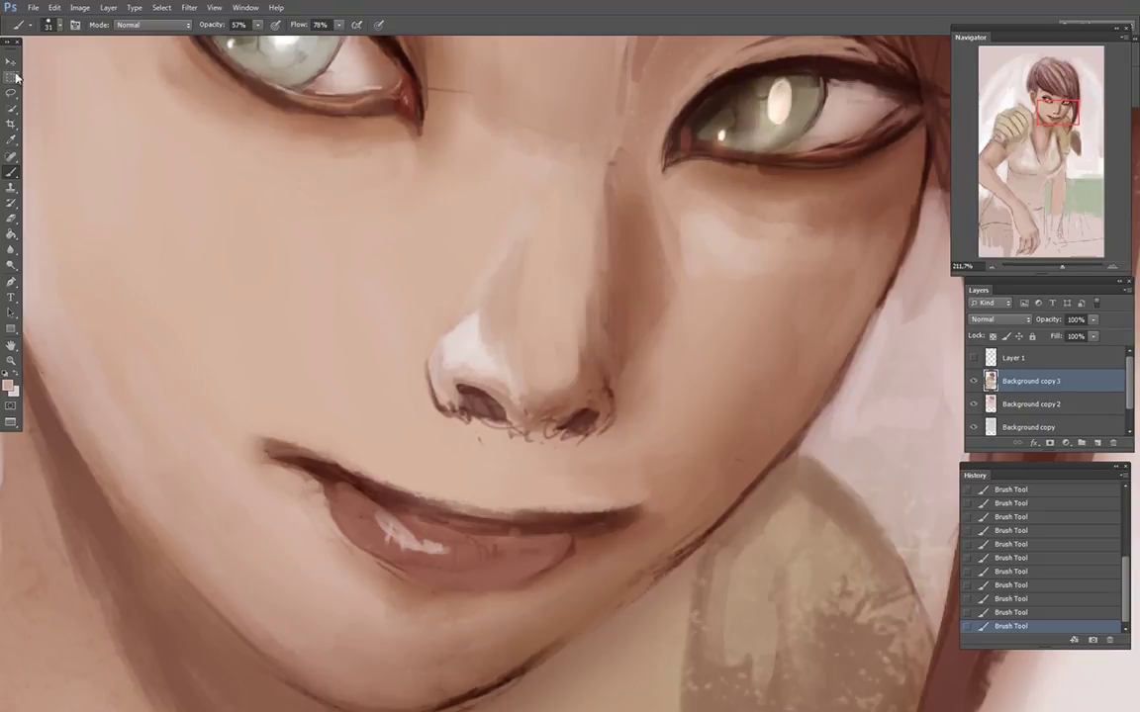
# Step: Choose the 77 px flat-edged brush tip, size it to 17 px, and fill out the lower lip's bottom contour with sampled reddish tones
pyautogui.click(61, 25)
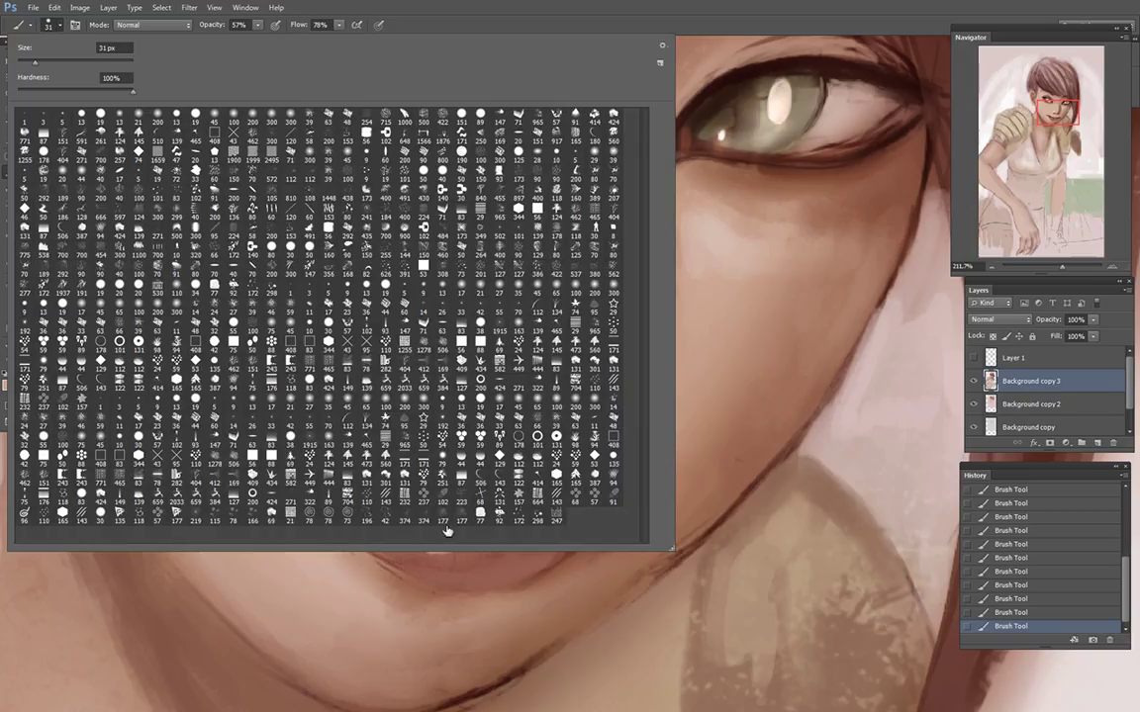
pyautogui.click(481, 515)
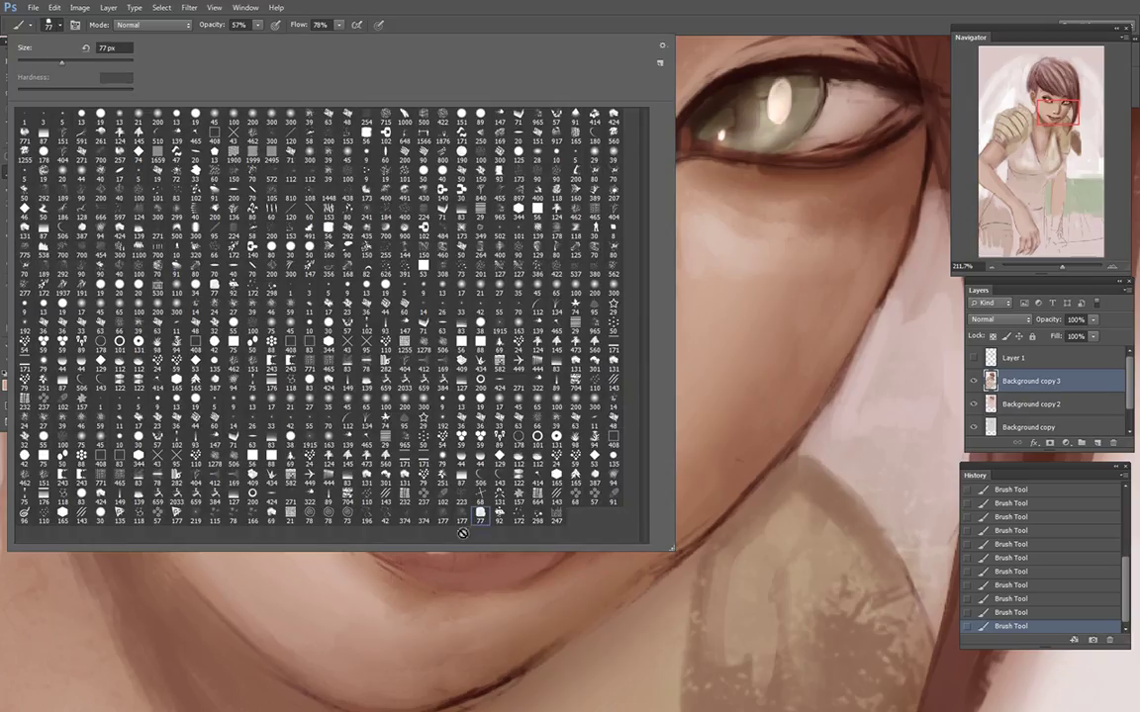
pyautogui.click(32, 61)
pyautogui.keyDown('alt'); pyautogui.click(292, 581); pyautogui.keyUp('alt')
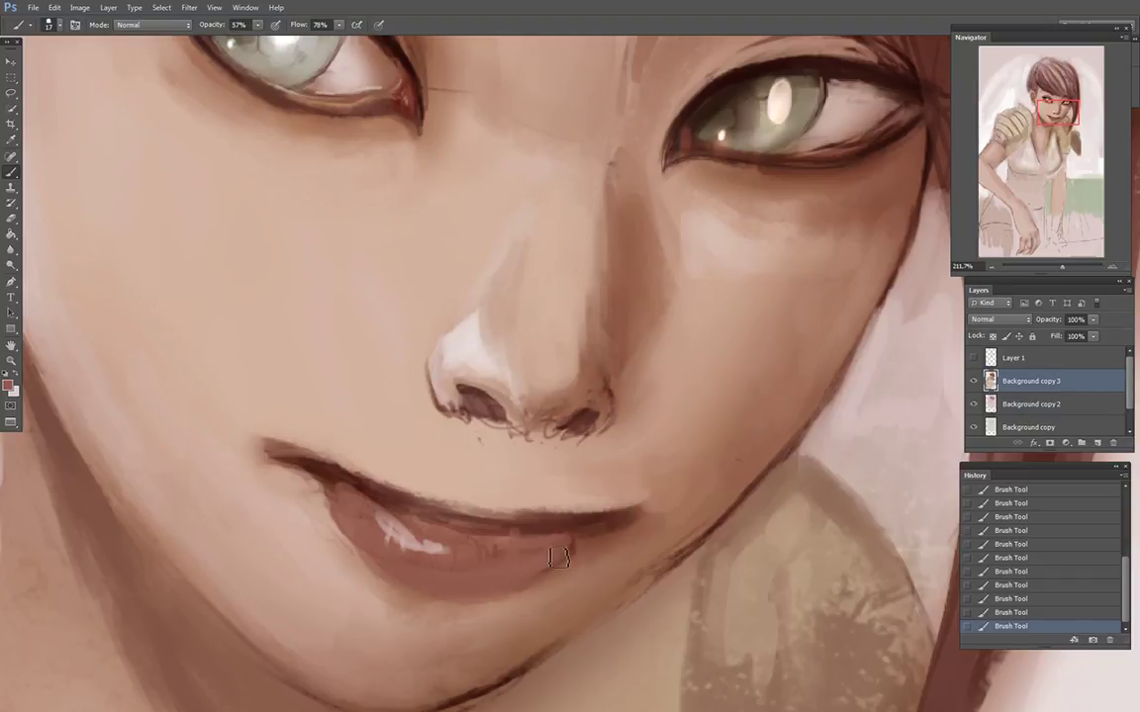
pyautogui.moveTo(570, 554)
pyautogui.mouseDown()
pyautogui.moveTo(488, 600)
pyautogui.moveTo(501, 587)
pyautogui.moveTo(392, 573)
pyautogui.moveTo(410, 567)
pyautogui.moveTo(362, 555)
pyautogui.moveTo(498, 580)
pyautogui.moveTo(422, 578)
pyautogui.mouseUp()
pyautogui.keyDown('alt'); pyautogui.click(433, 583); pyautogui.keyUp('alt')
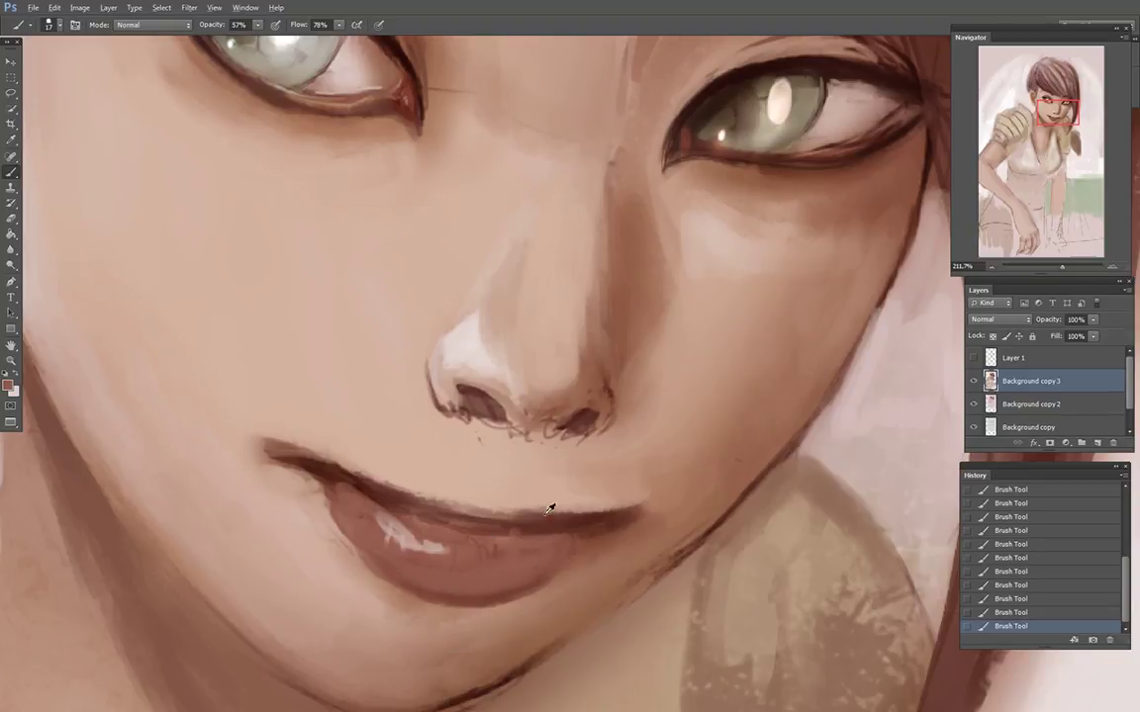
# Step: Paint a pale highlight along the upper lip's top edge and blend it with sampled skin tones out to the mouth corner
pyautogui.keyDown('alt'); pyautogui.click(469, 338); pyautogui.keyUp('alt')
pyautogui.moveTo(391, 462)
pyautogui.mouseDown()
pyautogui.moveTo(271, 428)
pyautogui.moveTo(542, 505)
pyautogui.moveTo(590, 503)
pyautogui.mouseUp()
pyautogui.keyDown('alt'); pyautogui.click(472, 462); pyautogui.keyUp('alt')
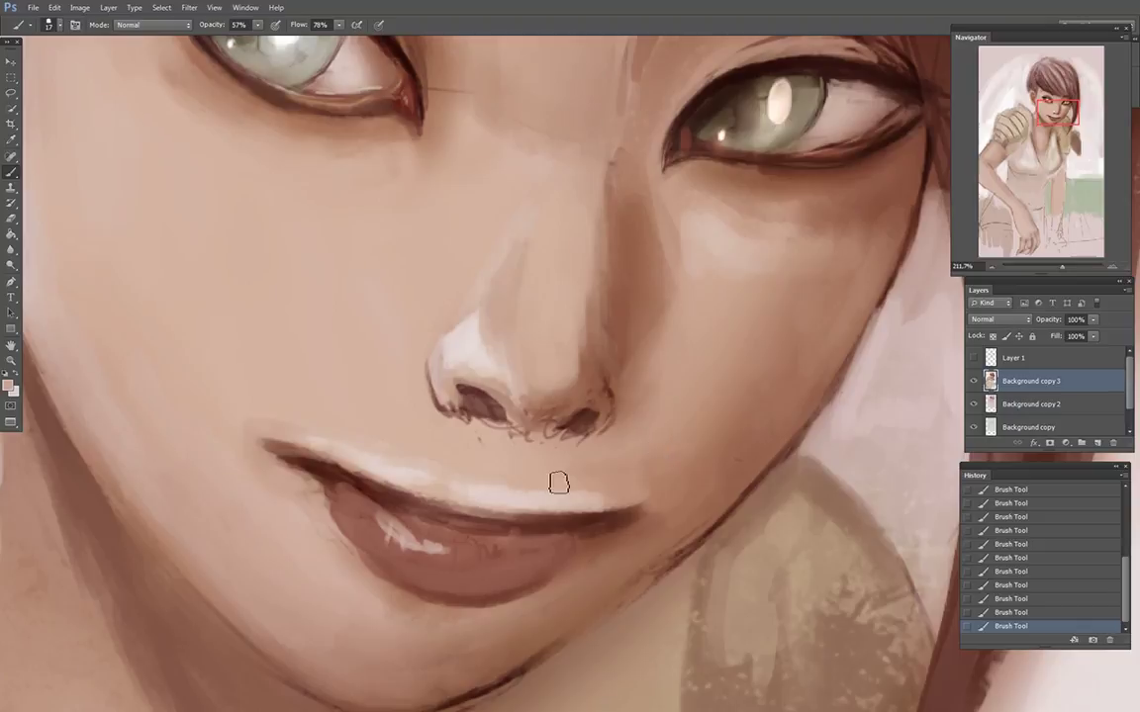
pyautogui.moveTo(544, 495); pyautogui.dragTo(636, 501)
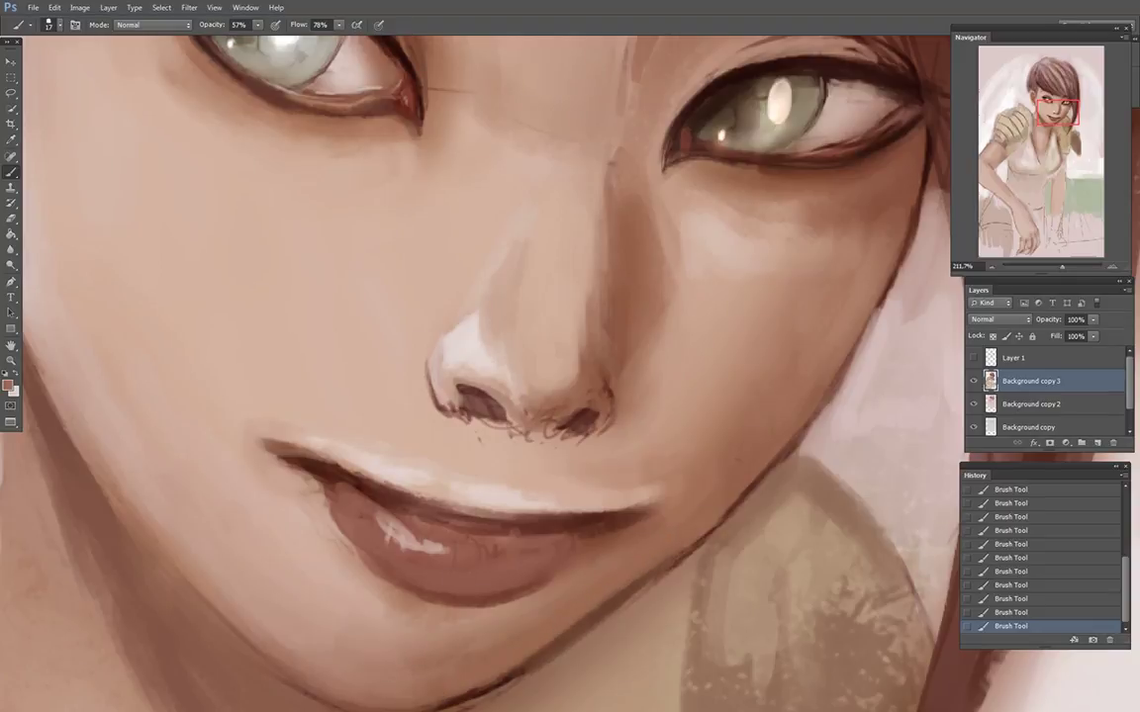
pyautogui.keyDown('alt'); pyautogui.click(480, 500); pyautogui.keyUp('alt')
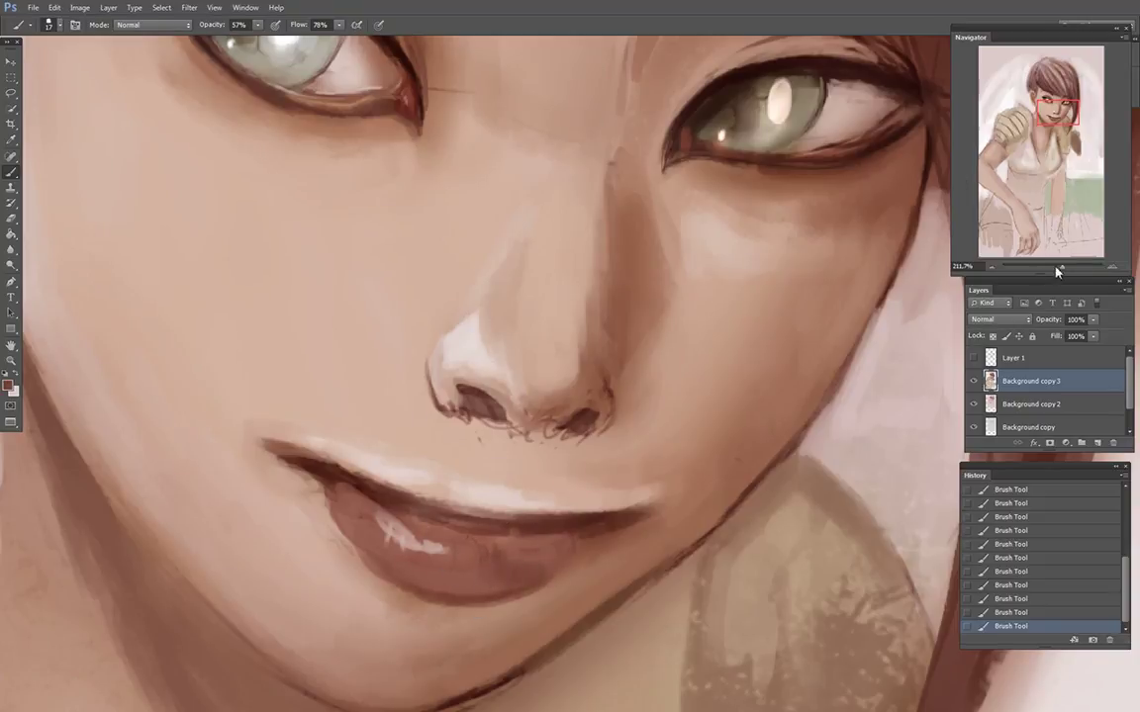
# Step: Set the brush size to 75 px and paint a reddish shadow on the neck beneath the chin, blending with sampled skin tones
pyautogui.moveTo(1056, 272); pyautogui.dragTo(1049, 270)
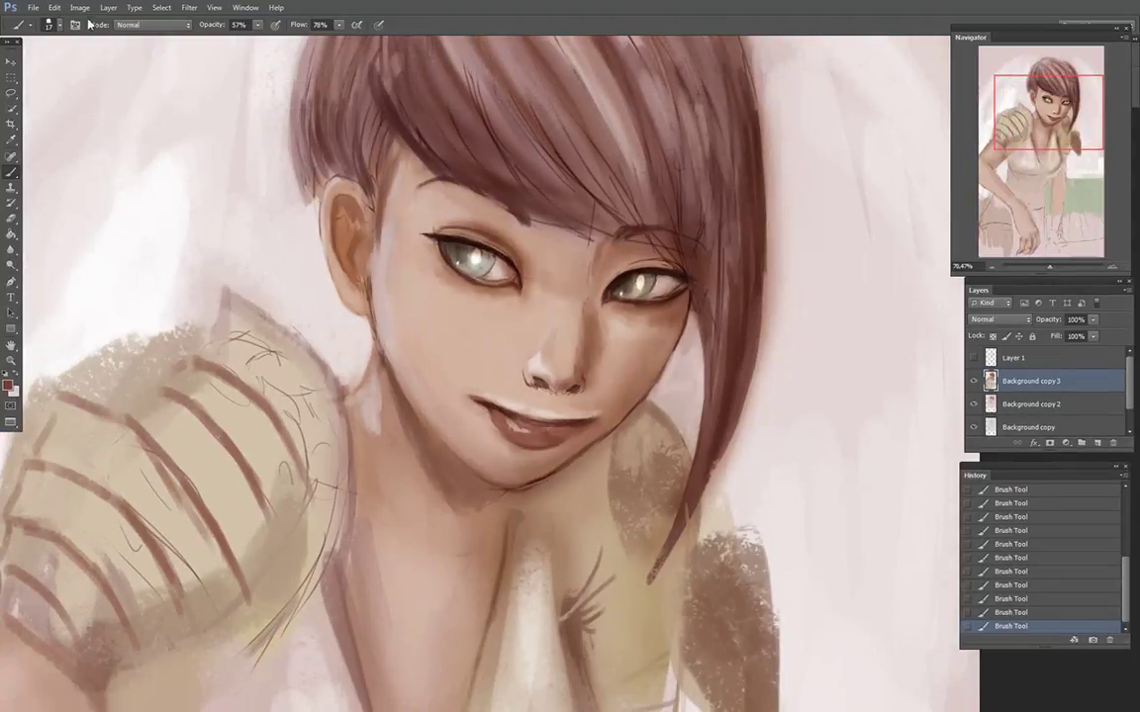
pyautogui.click(57, 26)
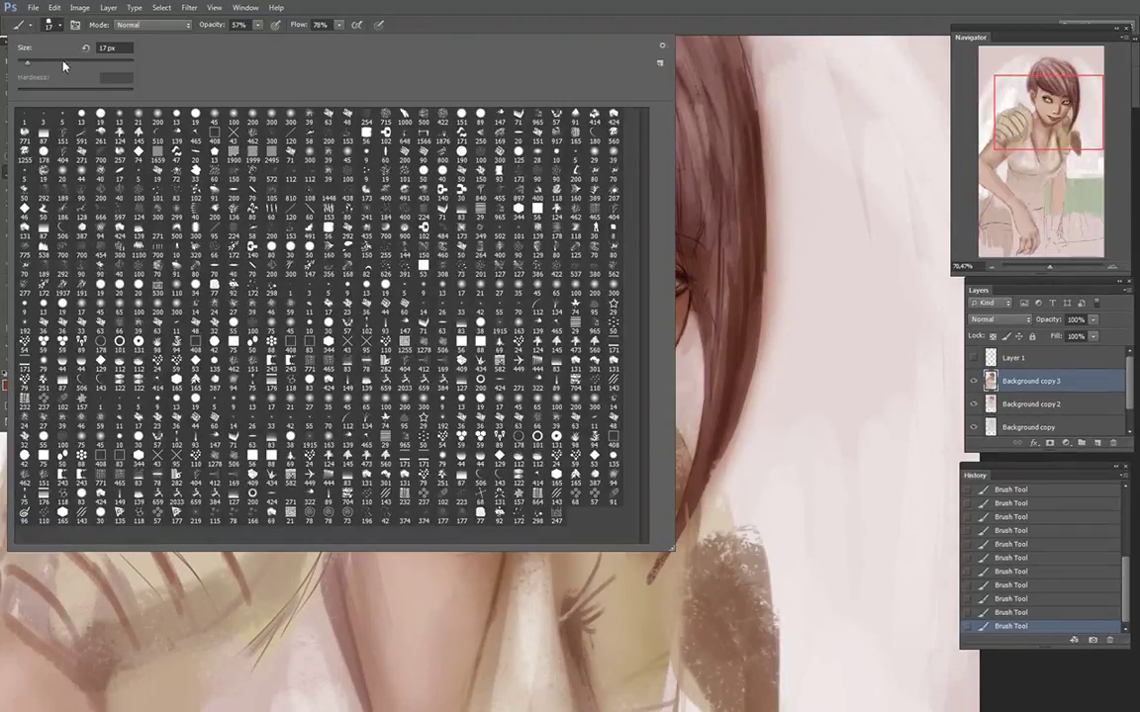
pyautogui.click(61, 62)
pyautogui.click(395, 575)
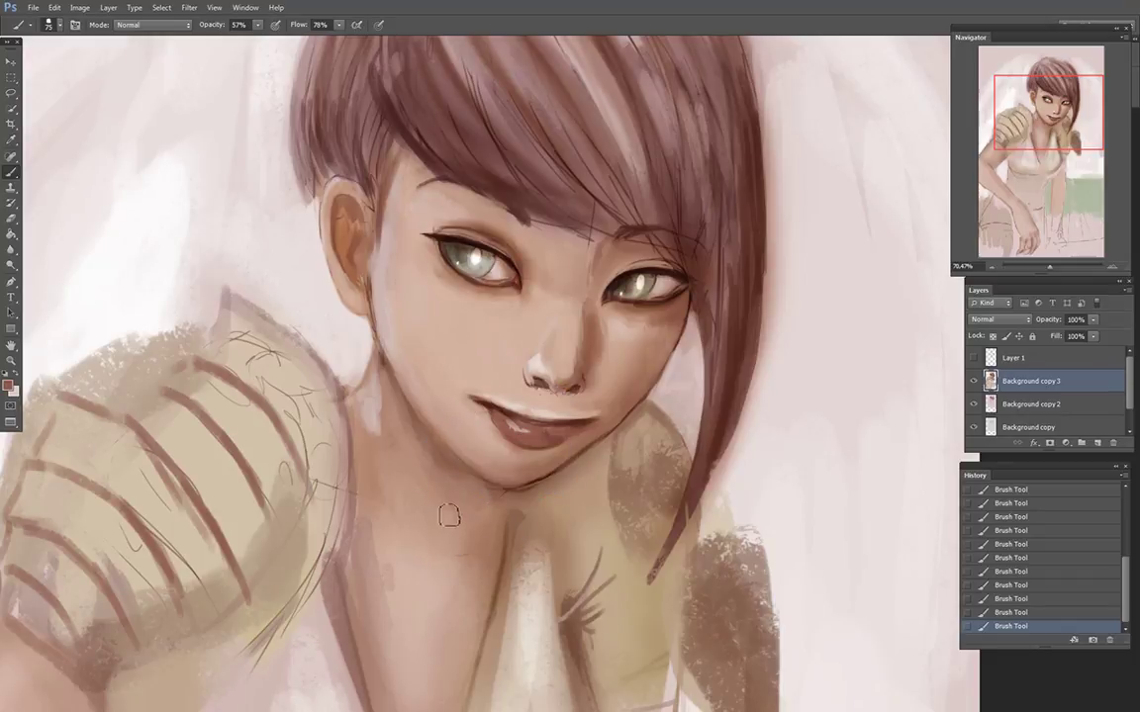
pyautogui.moveTo(438, 534)
pyautogui.mouseDown()
pyautogui.moveTo(459, 537)
pyautogui.moveTo(394, 559)
pyautogui.mouseUp()
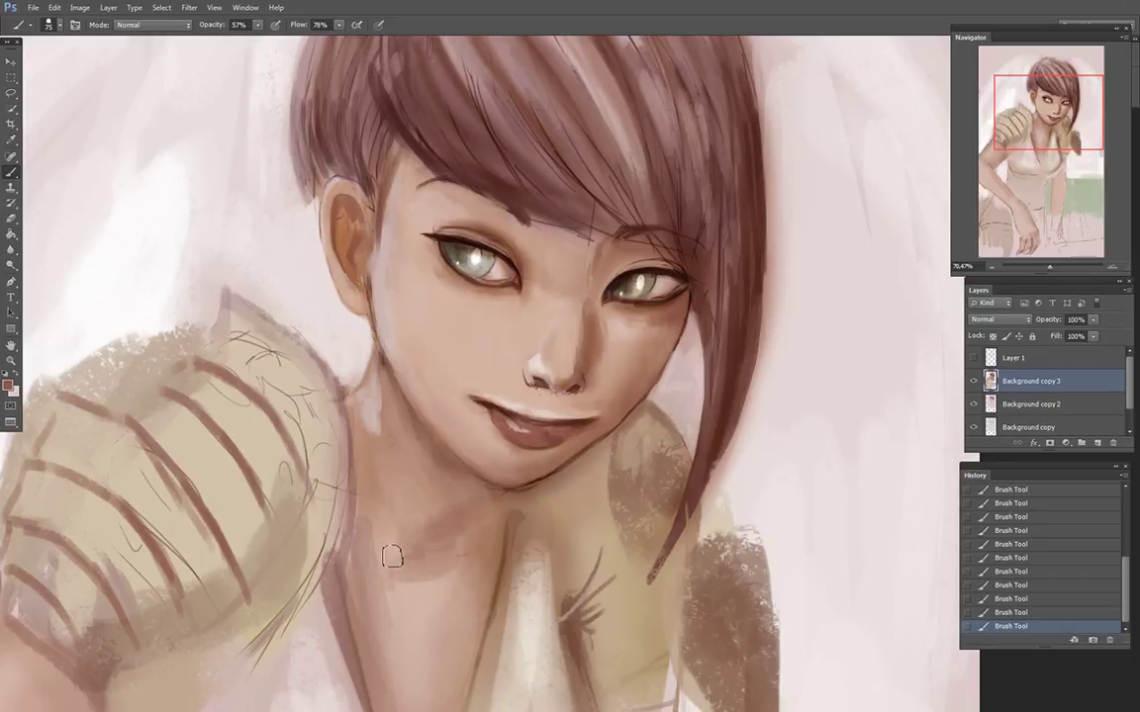
pyautogui.keyDown('alt'); pyautogui.click(423, 500); pyautogui.keyUp('alt')
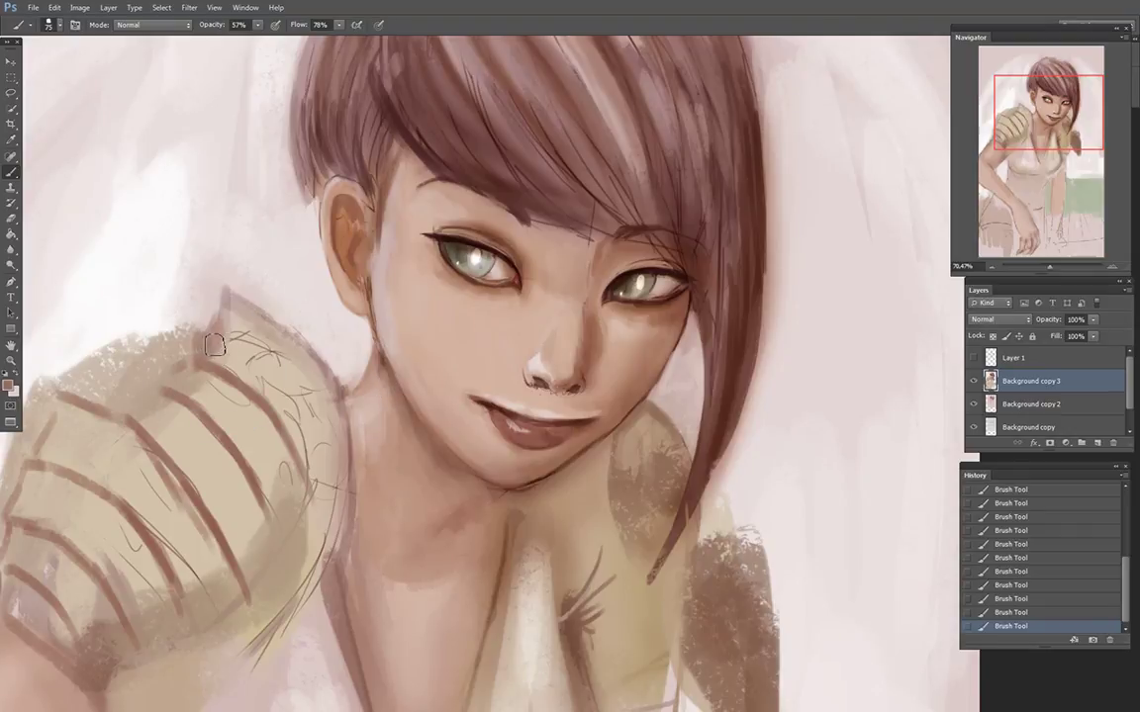
# Step: Shade between the upper ridges of the shoulder armour with broad brown strokes
pyautogui.moveTo(182, 355)
pyautogui.mouseDown()
pyautogui.moveTo(151, 380)
pyautogui.moveTo(187, 388)
pyautogui.moveTo(144, 379)
pyautogui.moveTo(95, 408)
pyautogui.moveTo(163, 436)
pyautogui.mouseUp()
pyautogui.moveTo(81, 401)
pyautogui.mouseDown()
pyautogui.moveTo(38, 453)
pyautogui.moveTo(60, 429)
pyautogui.moveTo(61, 455)
pyautogui.moveTo(126, 494)
pyautogui.mouseUp()
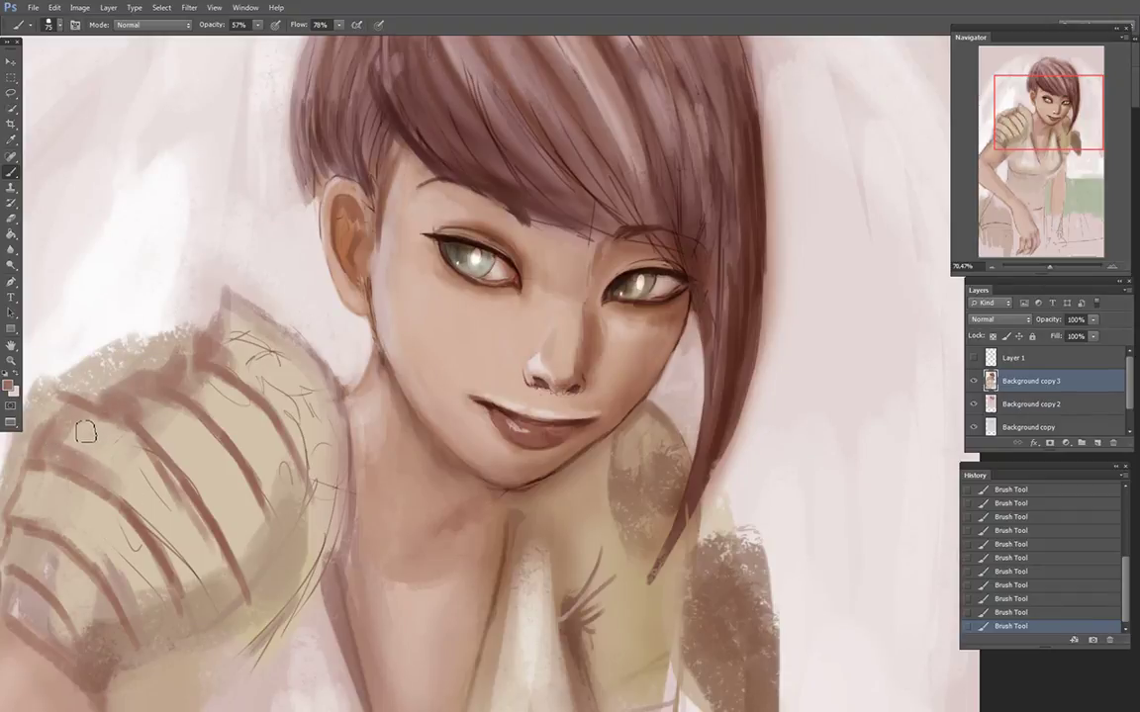
pyautogui.keyDown('alt'); pyautogui.click(75, 400); pyautogui.keyUp('alt')
# Step: Add white highlights to the shoulder armour's bands using a sampled background white
pyautogui.keyDown('alt'); pyautogui.click(124, 310); pyautogui.keyUp('alt')
pyautogui.moveTo(170, 406); pyautogui.dragTo(112, 468)
pyautogui.moveTo(213, 389); pyautogui.dragTo(201, 413)
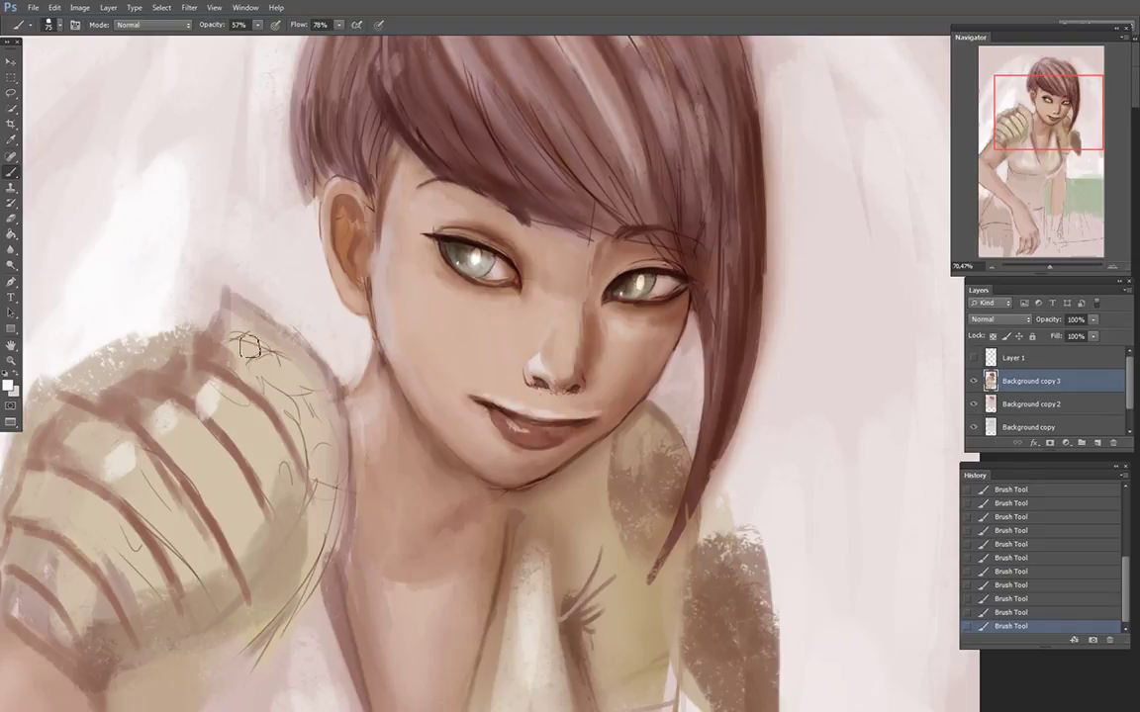
pyautogui.moveTo(252, 336); pyautogui.dragTo(236, 353)
pyautogui.moveTo(82, 491); pyautogui.dragTo(39, 579)
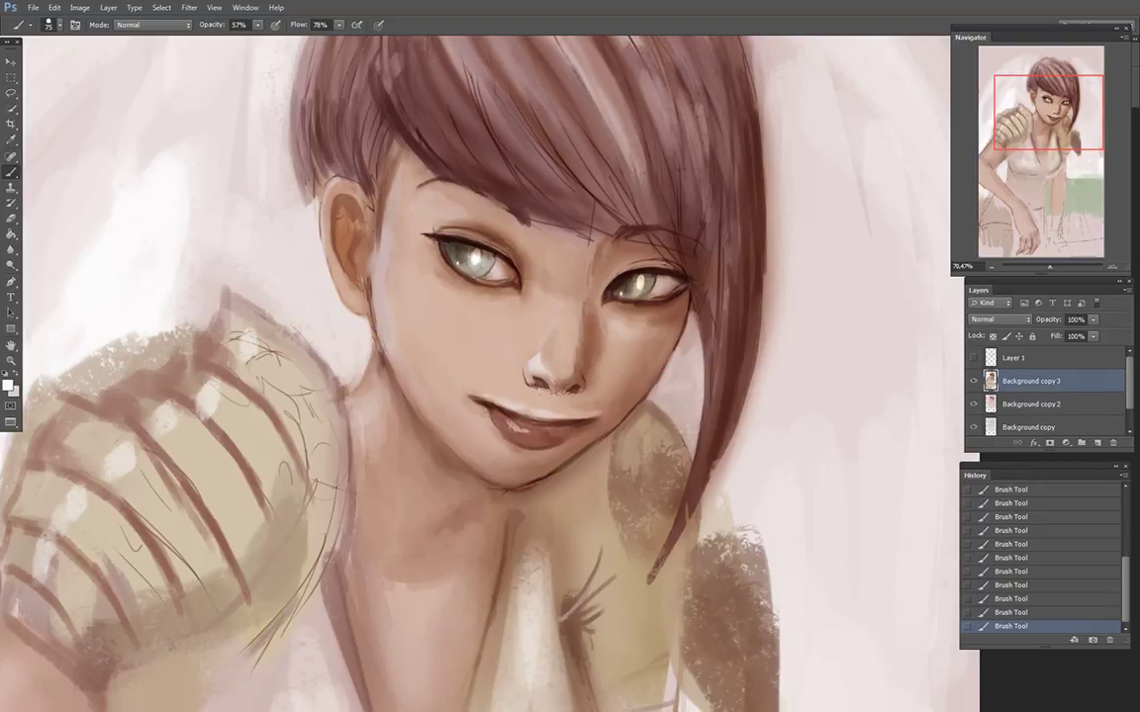
# Step: Blend the neck and upper chest with sampled skin tones, deepening the shadow under the jaw
pyautogui.keyDown('alt'); pyautogui.click(424, 466); pyautogui.keyUp('alt')
pyautogui.keyDown('alt'); pyautogui.click(361, 432); pyautogui.keyUp('alt')
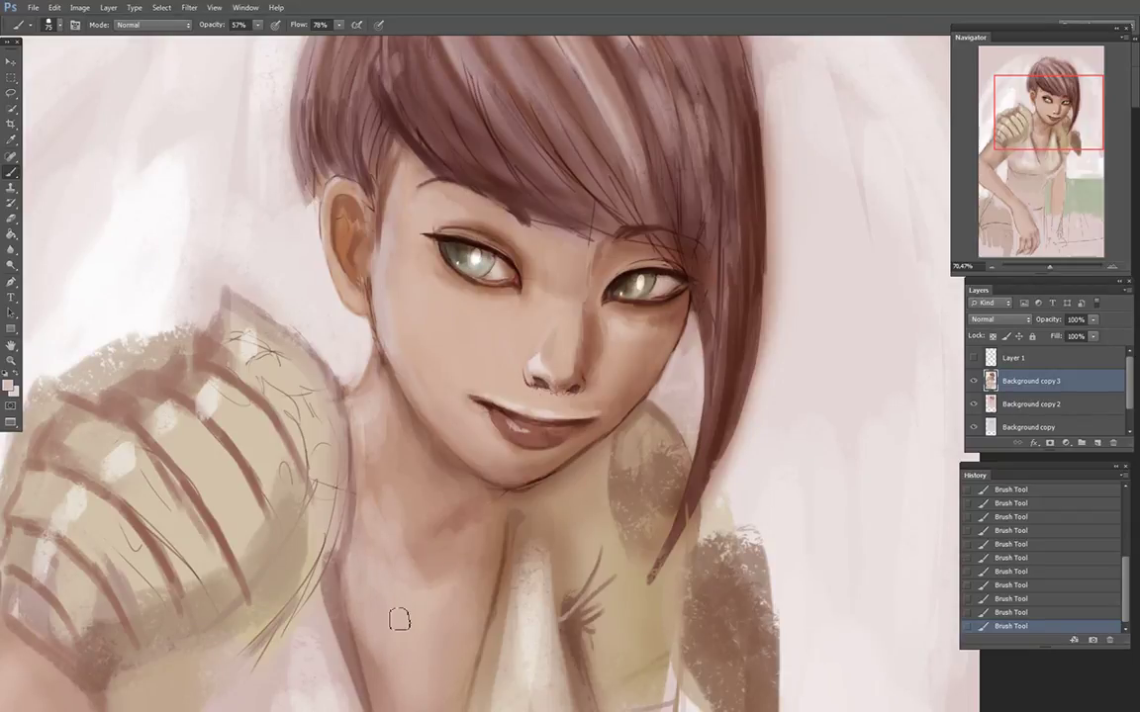
pyautogui.keyDown('alt'); pyautogui.click(461, 497); pyautogui.keyUp('alt')
pyautogui.moveTo(460, 494)
pyautogui.mouseDown()
pyautogui.moveTo(435, 475)
pyautogui.moveTo(418, 429)
pyautogui.mouseUp()
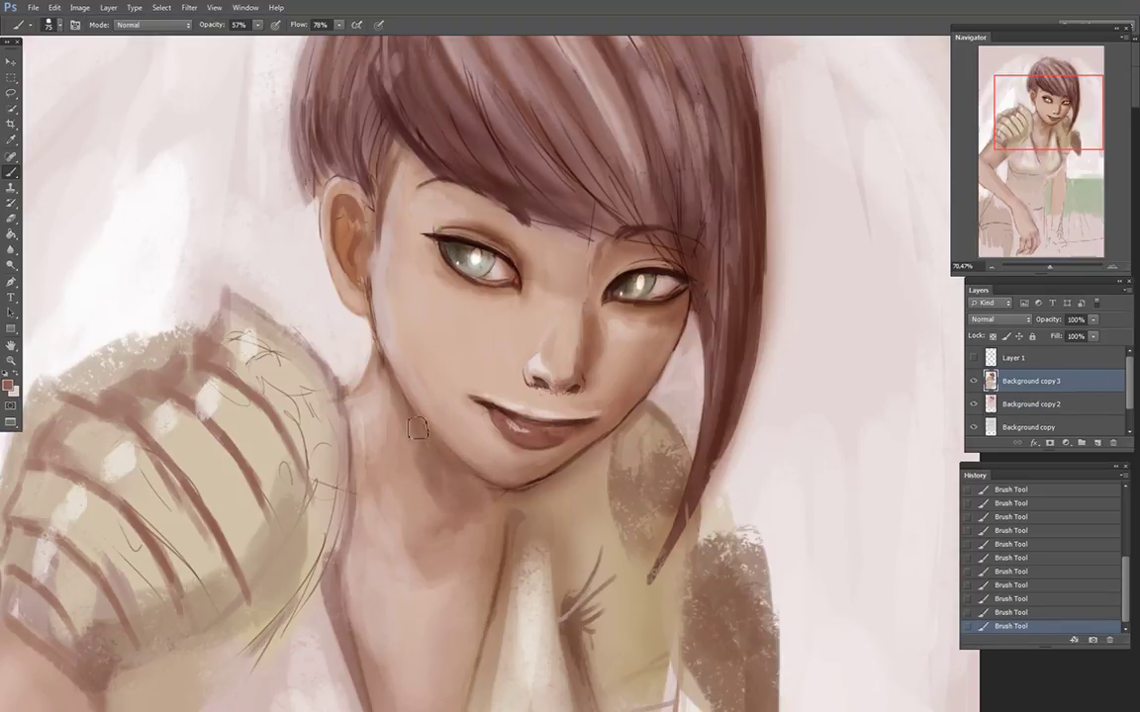
pyautogui.moveTo(477, 515); pyautogui.dragTo(445, 513)
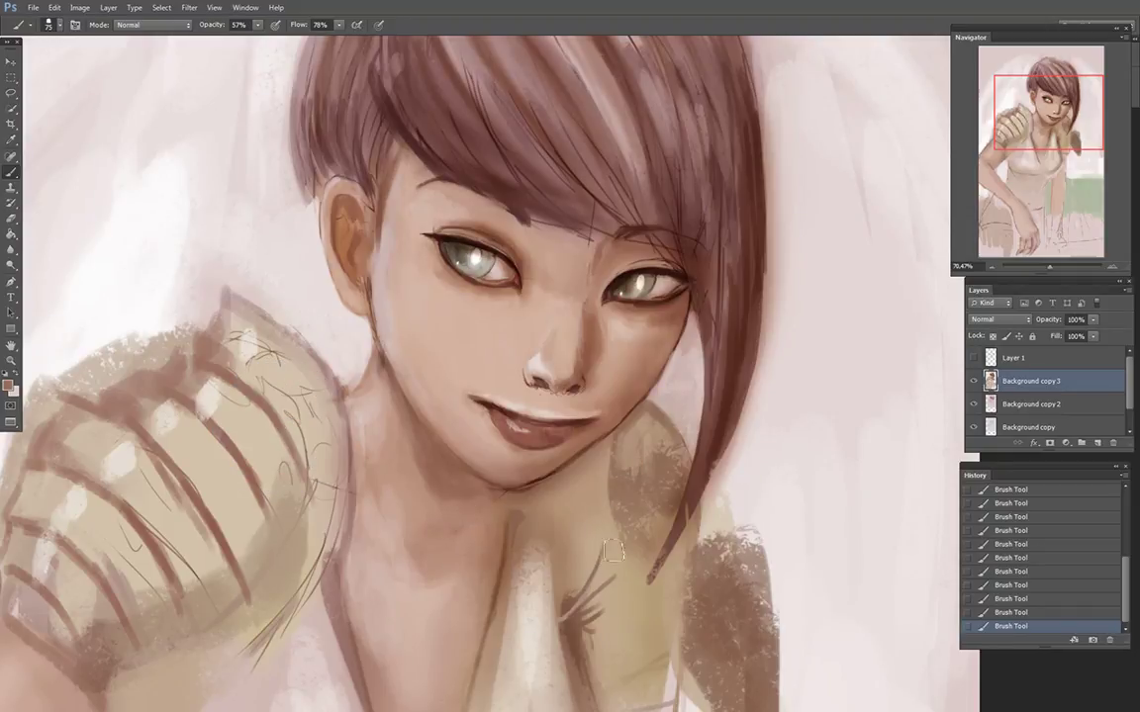
# Step: Paint over the textured brown patch on the raised arm and soften the hair's upper strands with a sampled mauve tone
pyautogui.moveTo(620, 540)
pyautogui.mouseDown()
pyautogui.moveTo(668, 455)
pyautogui.moveTo(602, 549)
pyautogui.moveTo(572, 555)
pyautogui.moveTo(582, 527)
pyautogui.moveTo(655, 461)
pyautogui.moveTo(624, 516)
pyautogui.mouseUp()
pyautogui.keyDown('alt'); pyautogui.click(585, 530); pyautogui.keyUp('alt')
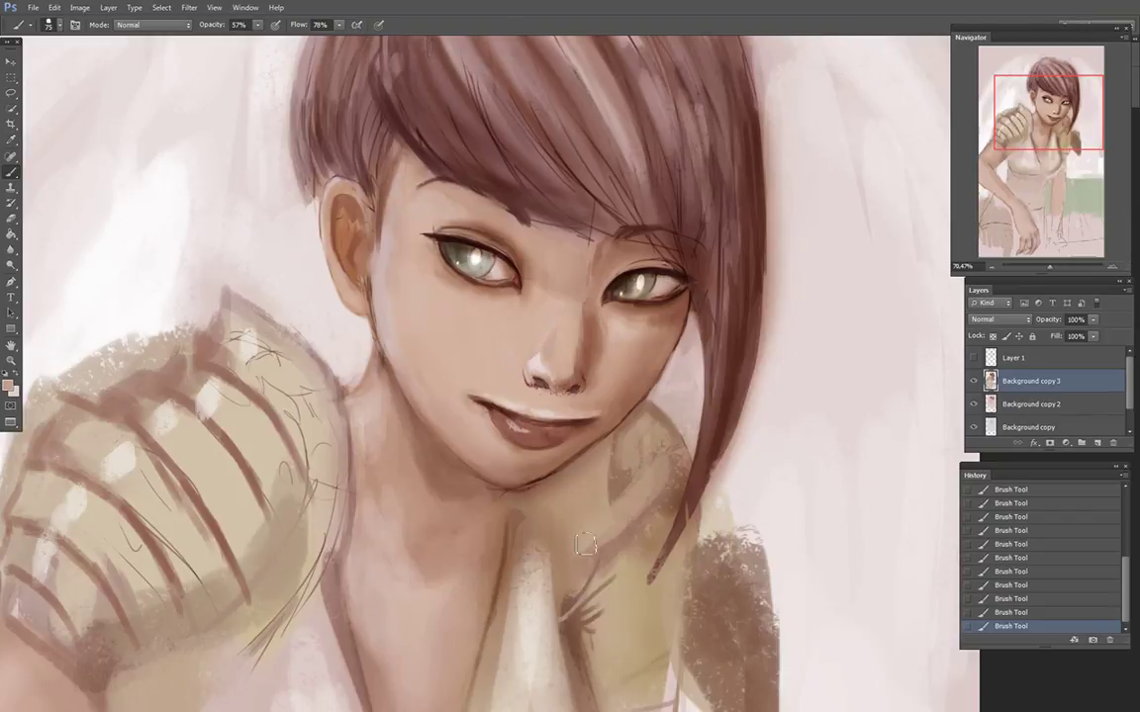
pyautogui.moveTo(1049, 268); pyautogui.dragTo(1049, 269)
pyautogui.moveTo(1058, 185); pyautogui.dragTo(1049, 138)
pyautogui.keyDown('alt'); pyautogui.click(529, 150); pyautogui.keyUp('alt')
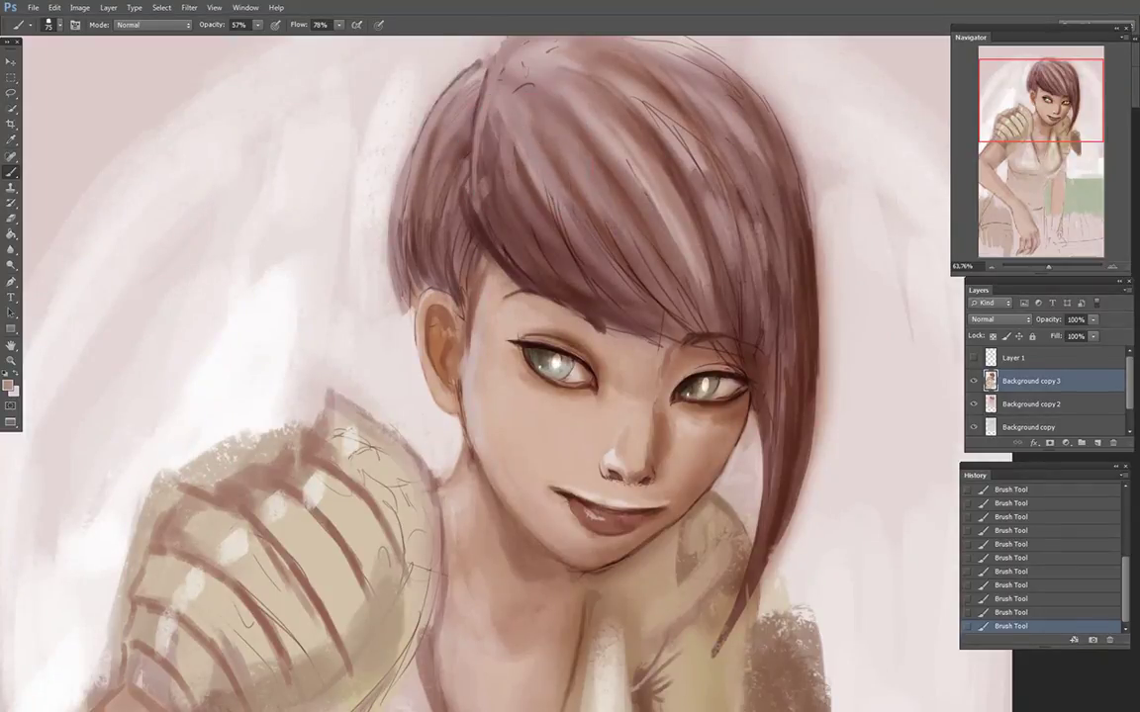
pyautogui.moveTo(498, 144); pyautogui.dragTo(527, 253)
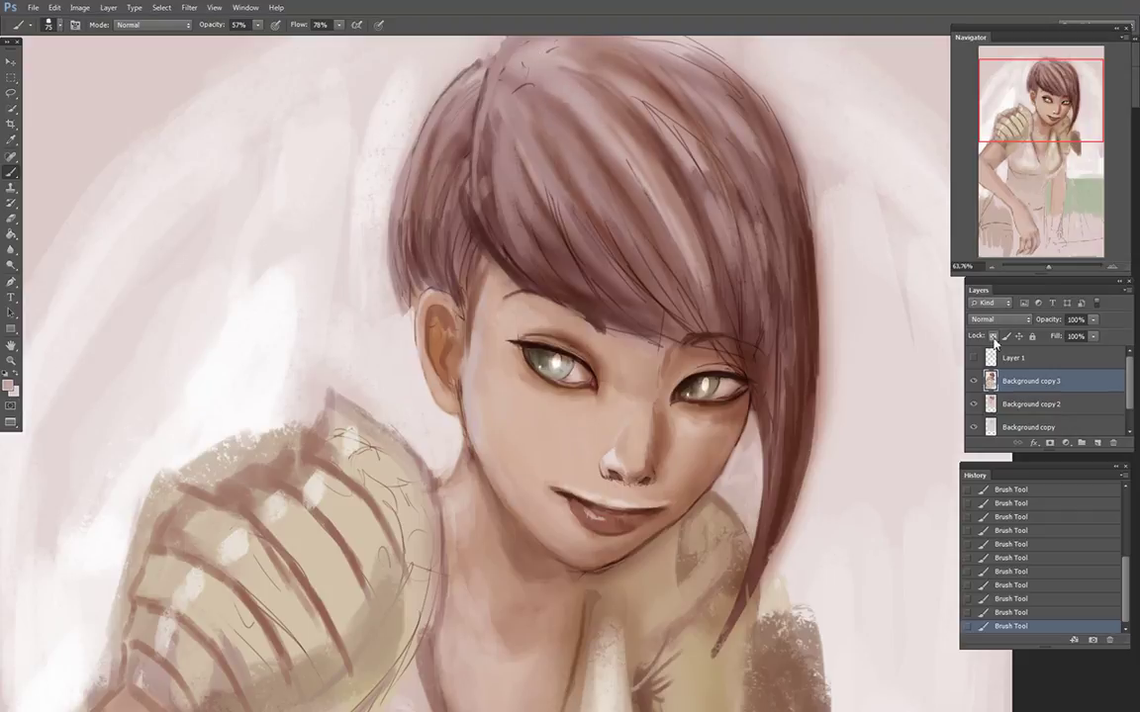
# Step: Compare the portrait with and without the Background copy 3 layer by toggling its visibility
pyautogui.click(974, 382)
pyautogui.click(973, 382)
pyautogui.click(974, 381)
pyautogui.click(974, 382)
pyautogui.click(973, 382)
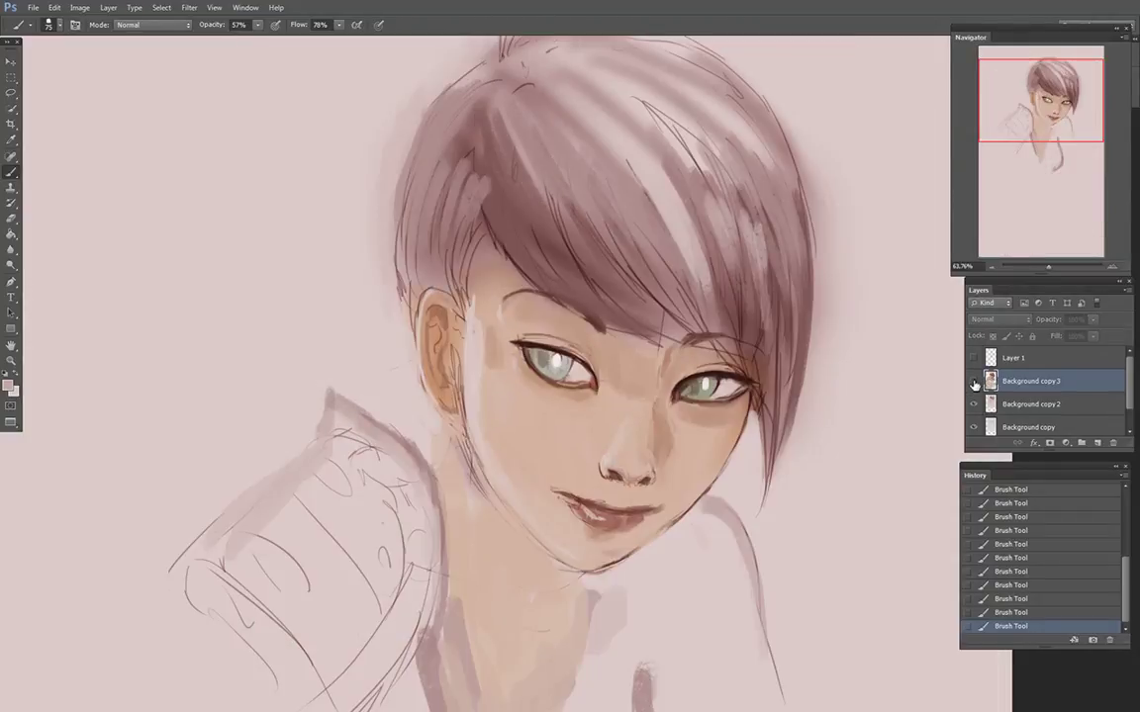
pyautogui.click(974, 382)
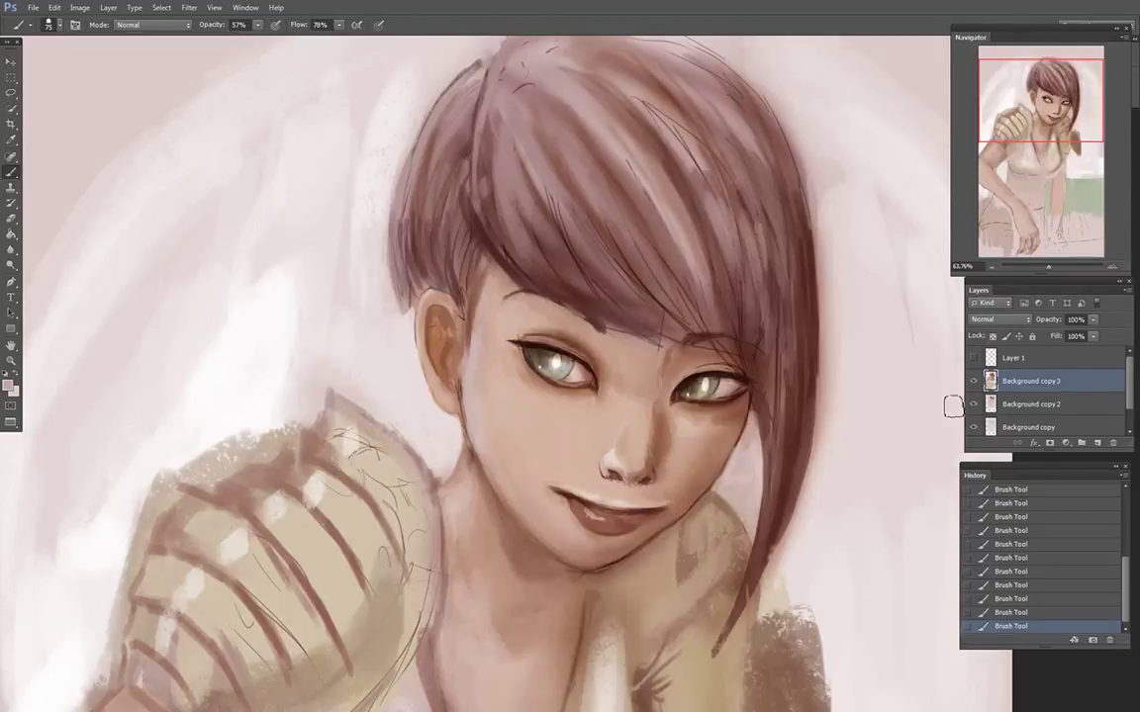
# Step: Clean up the outer edge of the shoulder armour by painting along it with a sampled background white
pyautogui.keyDown('alt'); pyautogui.click(218, 429); pyautogui.keyUp('alt')
pyautogui.moveTo(183, 473)
pyautogui.mouseDown()
pyautogui.moveTo(241, 432)
pyautogui.moveTo(122, 539)
pyautogui.moveTo(161, 484)
pyautogui.moveTo(136, 528)
pyautogui.moveTo(210, 459)
pyautogui.moveTo(288, 419)
pyautogui.mouseUp()
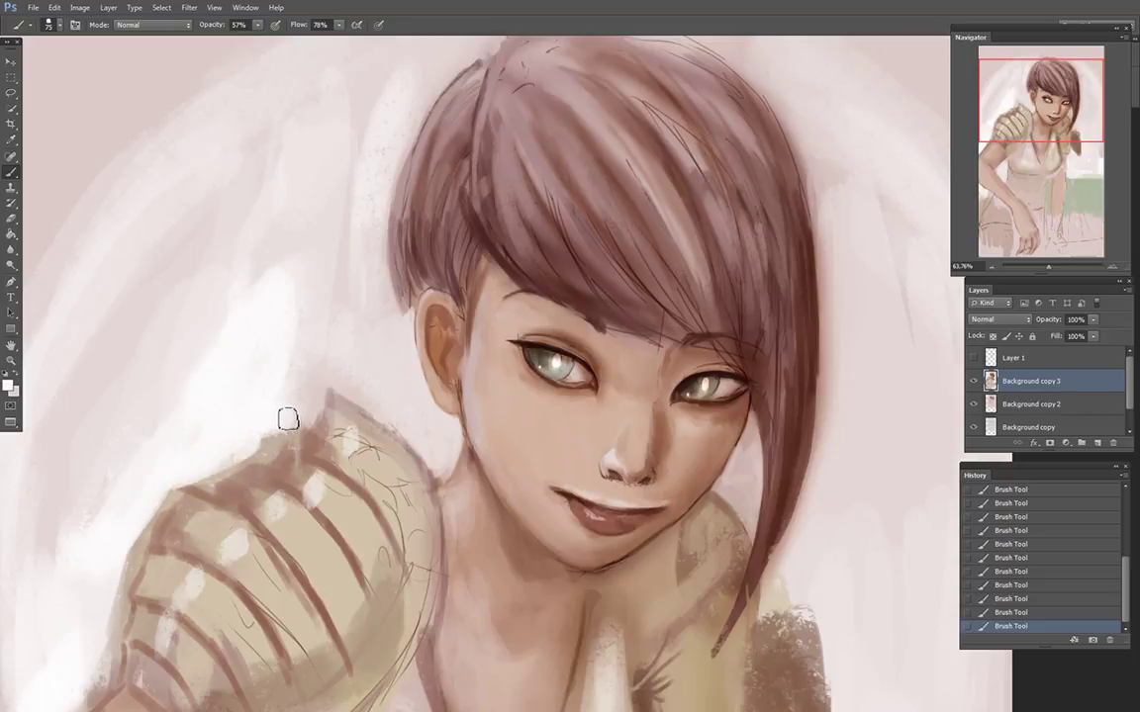
pyautogui.moveTo(119, 563); pyautogui.dragTo(118, 598)
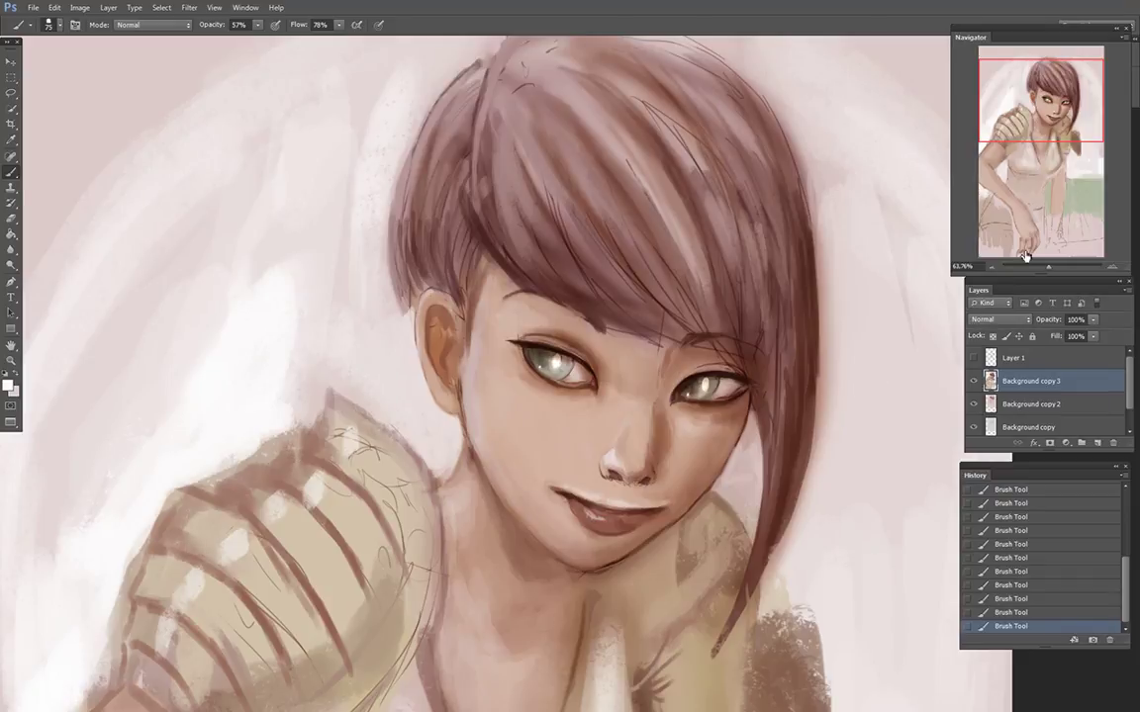
# Step: Paint small bright highlights on the nose tip and lower lip with a small square brush
pyautogui.moveTo(1051, 269); pyautogui.dragTo(1059, 267)
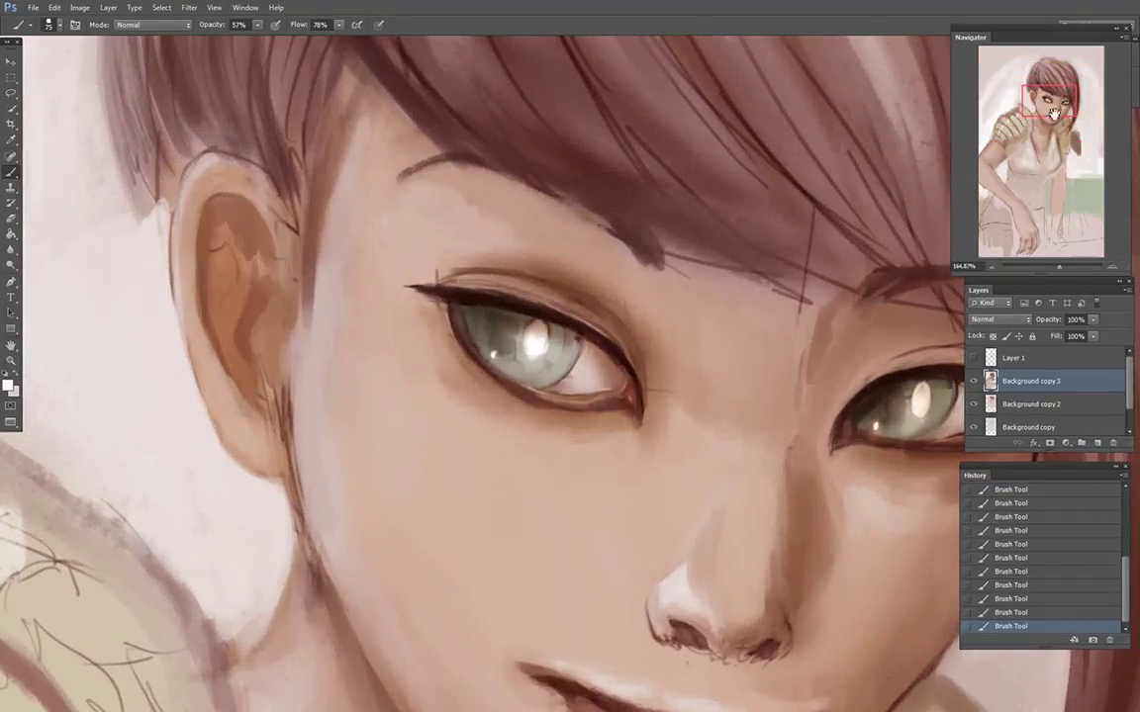
pyautogui.moveTo(1054, 114); pyautogui.dragTo(1057, 123)
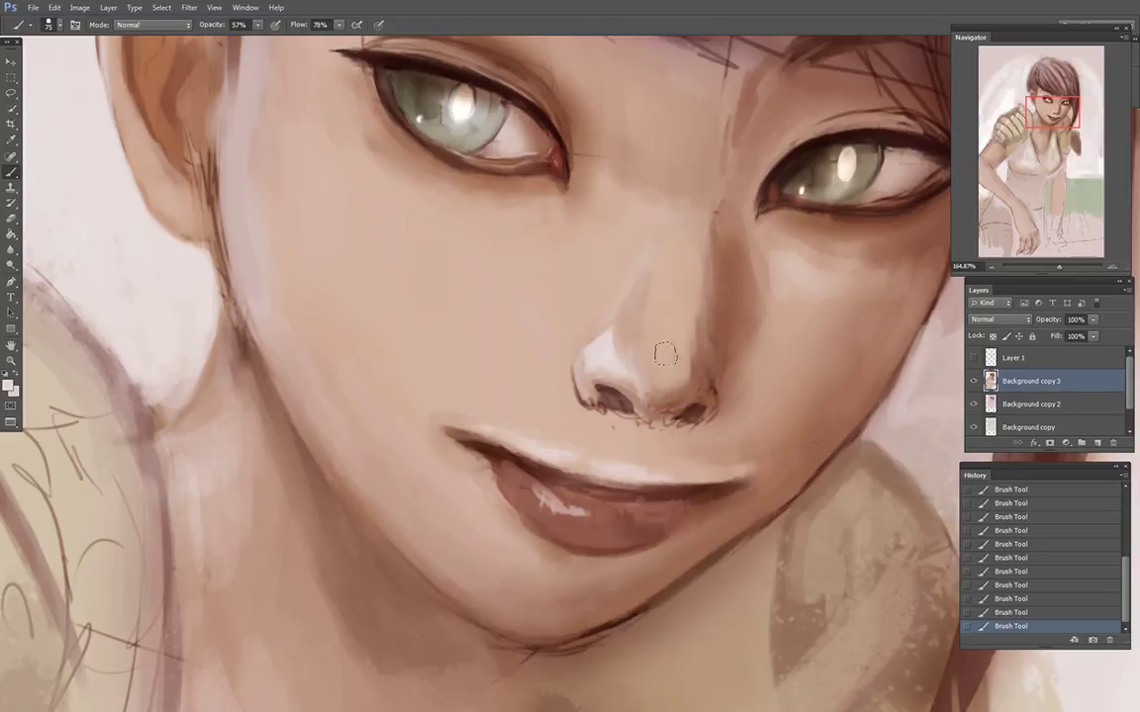
pyautogui.click(60, 24)
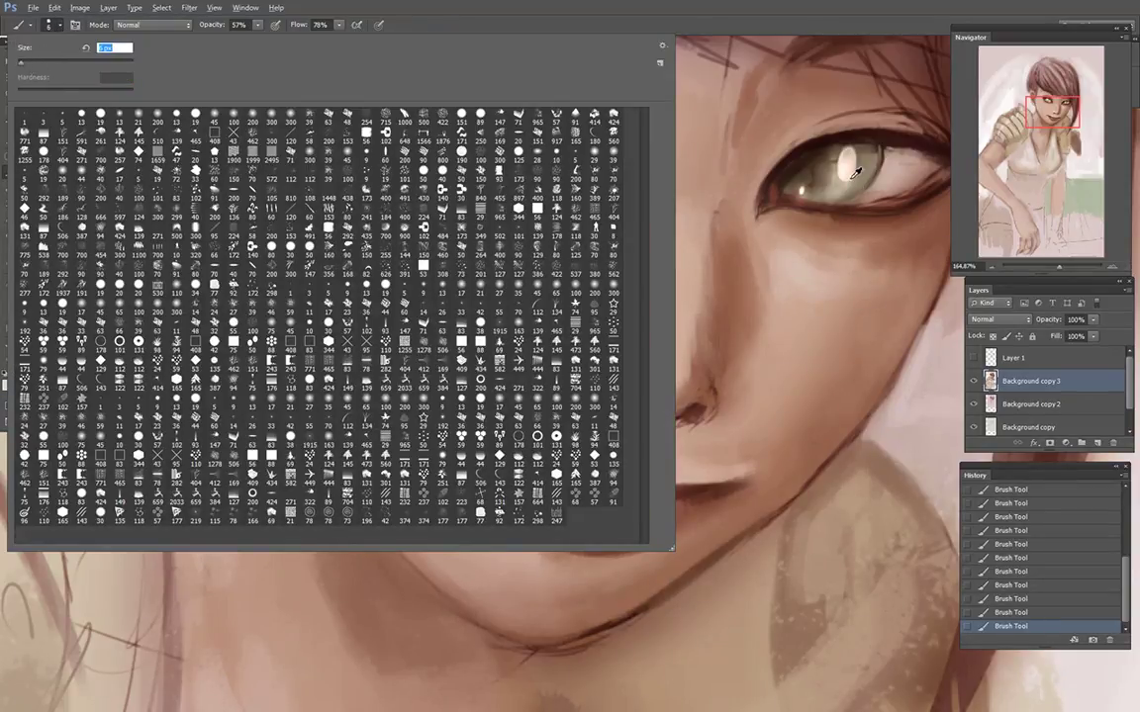
pyautogui.click(764, 158)
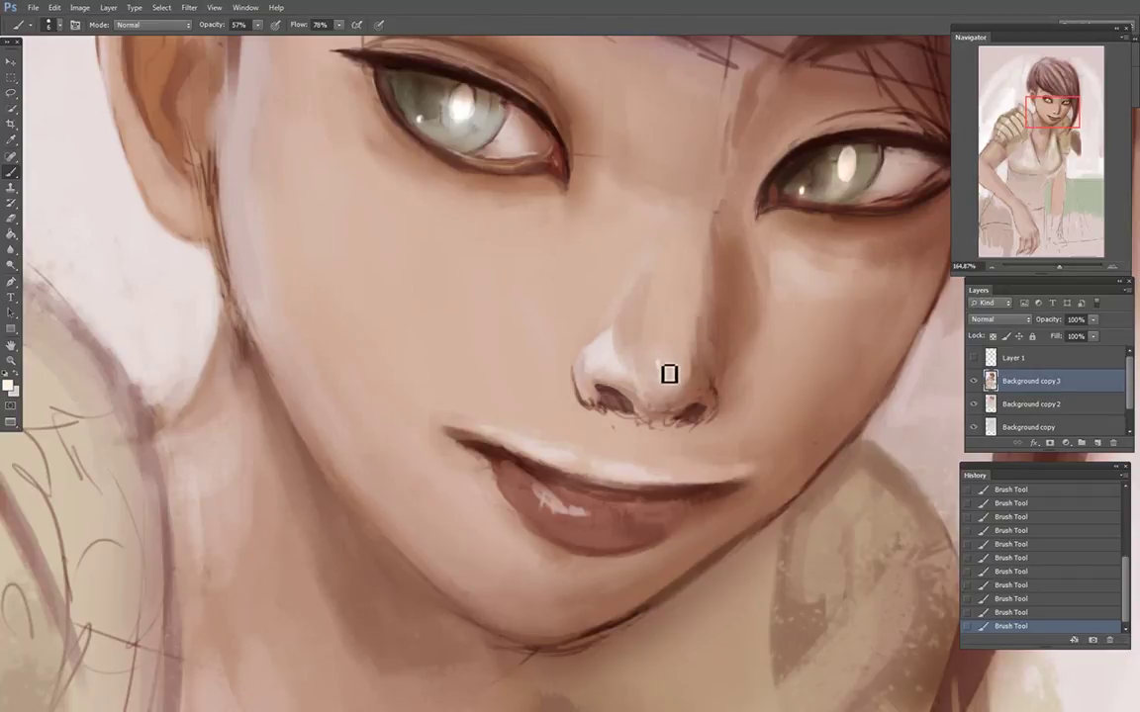
pyautogui.moveTo(669, 371)
pyautogui.mouseDown()
pyautogui.moveTo(641, 358)
pyautogui.moveTo(646, 339)
pyautogui.moveTo(608, 351)
pyautogui.moveTo(636, 327)
pyautogui.moveTo(606, 366)
pyautogui.mouseUp()
pyautogui.moveTo(539, 501); pyautogui.dragTo(598, 526)
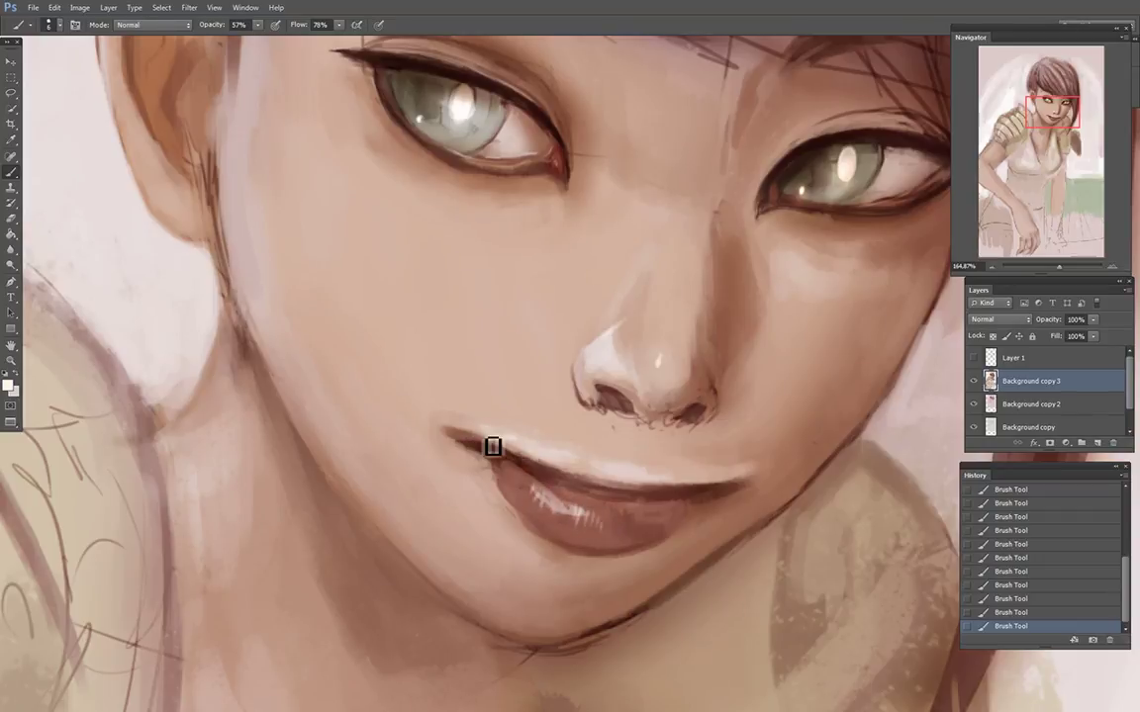
pyautogui.moveTo(535, 505)
pyautogui.mouseDown()
pyautogui.moveTo(544, 494)
pyautogui.moveTo(540, 519)
pyautogui.mouseUp()
# Step: Refine the nostrils and the outer edge of the nose with sampled skin tones
pyautogui.keyDown('alt'); pyautogui.click(643, 410); pyautogui.keyUp('alt')
pyautogui.moveTo(674, 422); pyautogui.dragTo(681, 423)
pyautogui.keyDown('alt'); pyautogui.click(683, 418); pyautogui.keyUp('alt')
pyautogui.moveTo(596, 354)
pyautogui.mouseDown()
pyautogui.moveTo(580, 372)
pyautogui.moveTo(586, 399)
pyautogui.moveTo(604, 343)
pyautogui.moveTo(589, 378)
pyautogui.mouseUp()
pyautogui.keyDown('alt'); pyautogui.click(591, 338); pyautogui.keyUp('alt')
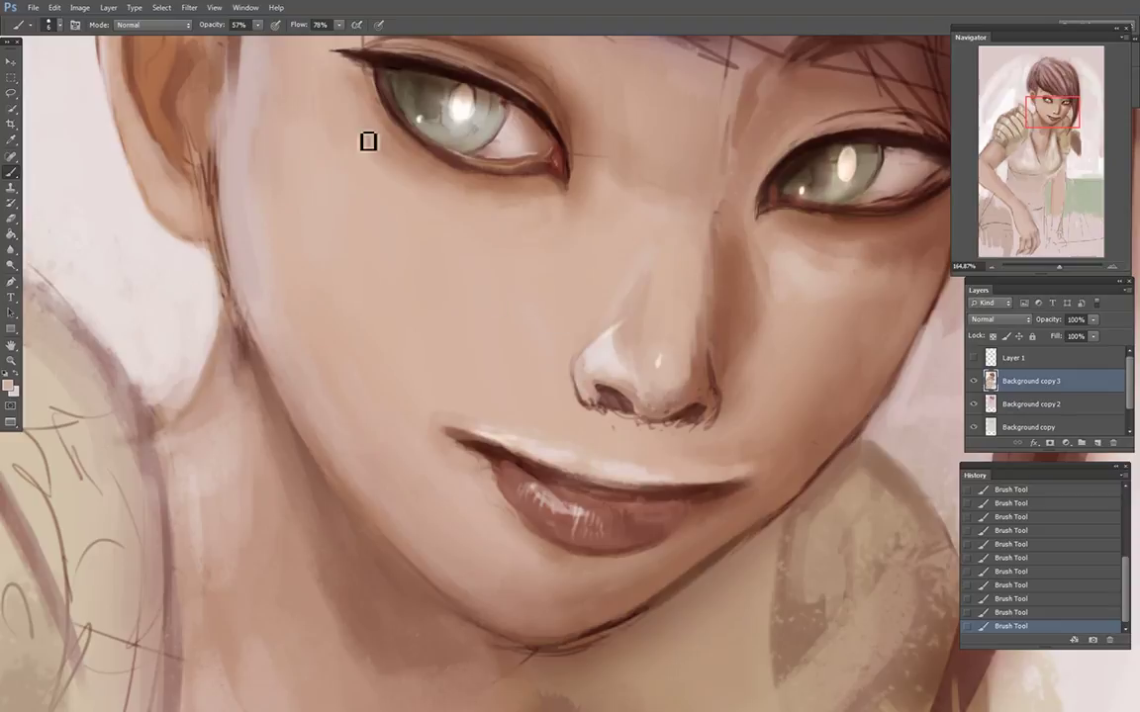
# Step: Paint a thin, light rim highlight along the edge of the face from the temple down to the chin
pyautogui.keyDown('alt'); pyautogui.click(174, 343); pyautogui.keyUp('alt')
pyautogui.moveTo(241, 125); pyautogui.dragTo(251, 274)
pyautogui.moveTo(242, 156)
pyautogui.mouseDown()
pyautogui.moveTo(252, 264)
pyautogui.moveTo(297, 407)
pyautogui.moveTo(328, 440)
pyautogui.mouseUp()
pyautogui.moveTo(287, 388); pyautogui.dragTo(389, 547)
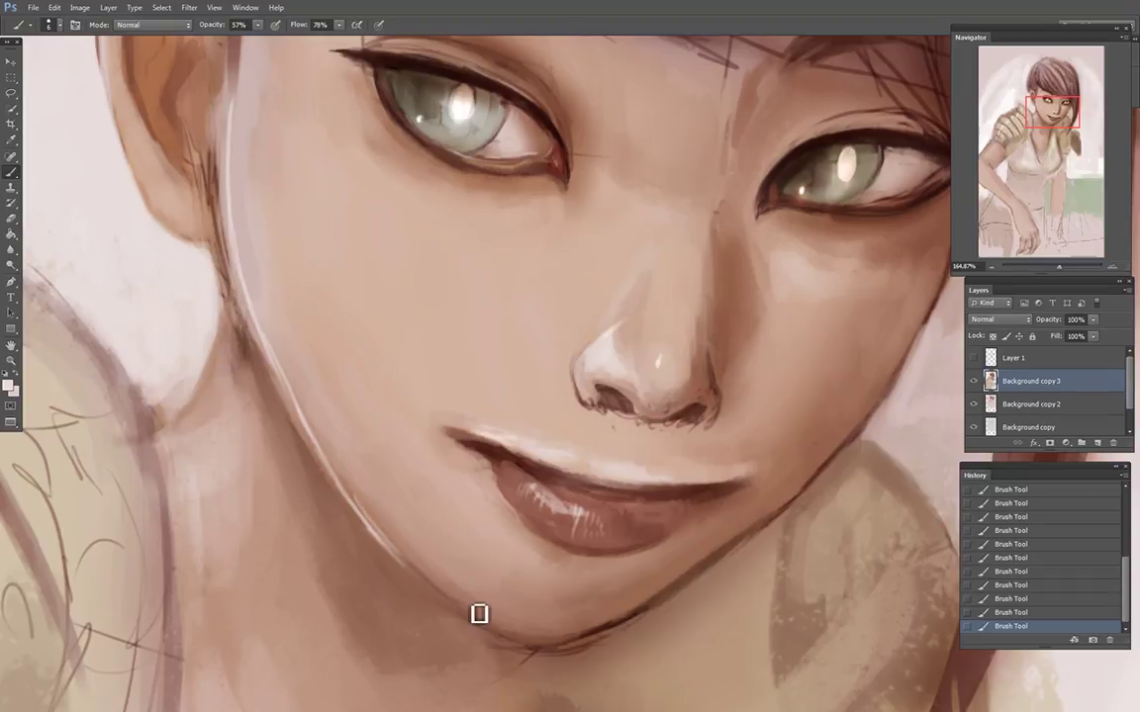
pyautogui.moveTo(408, 560); pyautogui.dragTo(443, 598)
pyautogui.moveTo(380, 536); pyautogui.dragTo(496, 621)
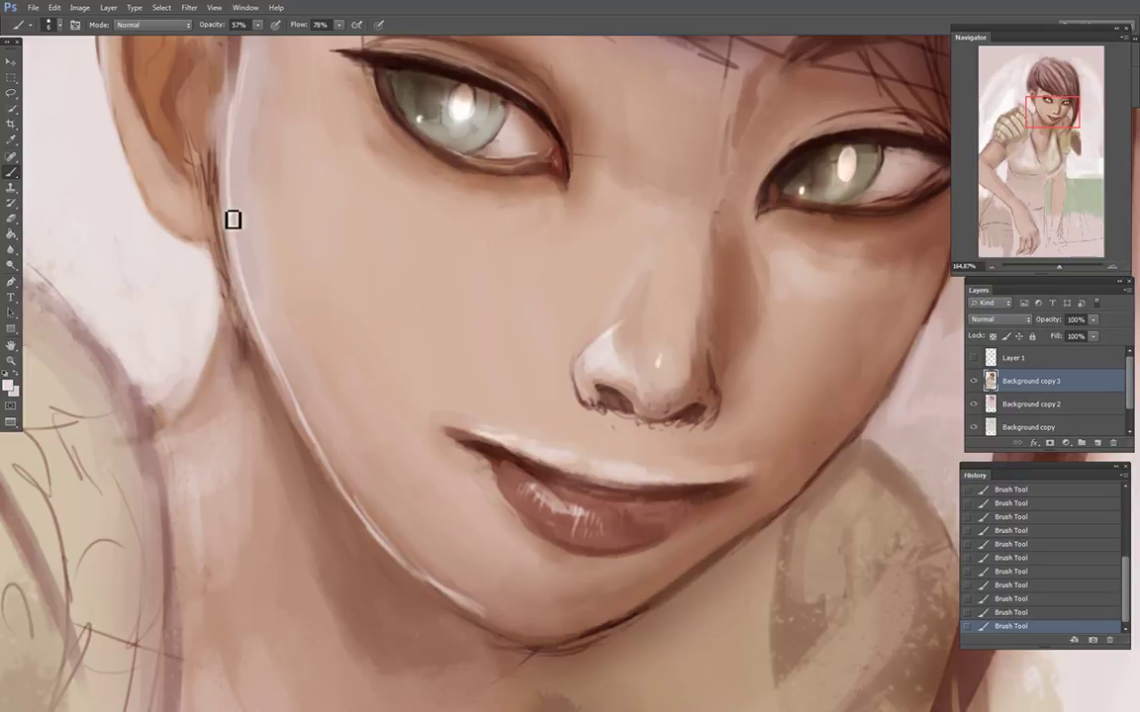
# Step: Define the ear with a light rim and a reddish-brown outline, adding a pale highlight inside it
pyautogui.scroll(4, 232, 219)
pyautogui.moveTo(114, 123)
pyautogui.mouseDown()
pyautogui.moveTo(109, 112)
pyautogui.moveTo(122, 240)
pyautogui.moveTo(103, 213)
pyautogui.mouseUp()
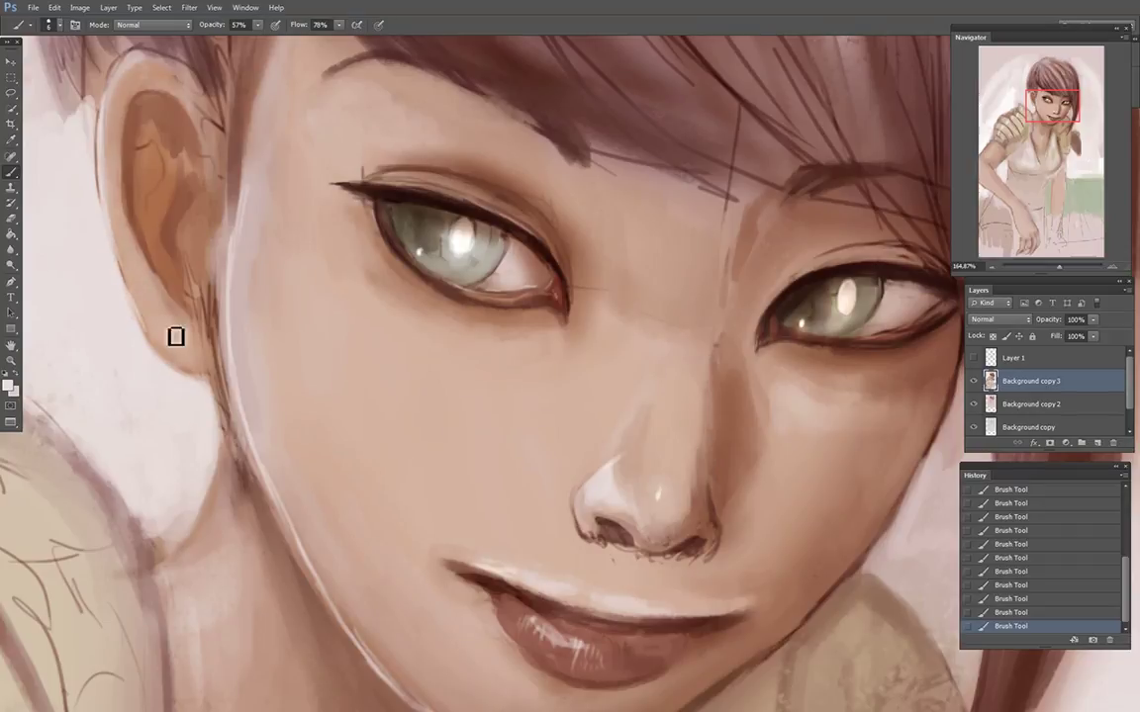
pyautogui.keyDown('alt'); pyautogui.click(136, 141); pyautogui.keyUp('alt')
pyautogui.moveTo(107, 119)
pyautogui.mouseDown()
pyautogui.moveTo(129, 281)
pyautogui.moveTo(112, 226)
pyautogui.moveTo(140, 299)
pyautogui.moveTo(121, 273)
pyautogui.moveTo(151, 338)
pyautogui.moveTo(212, 373)
pyautogui.mouseUp()
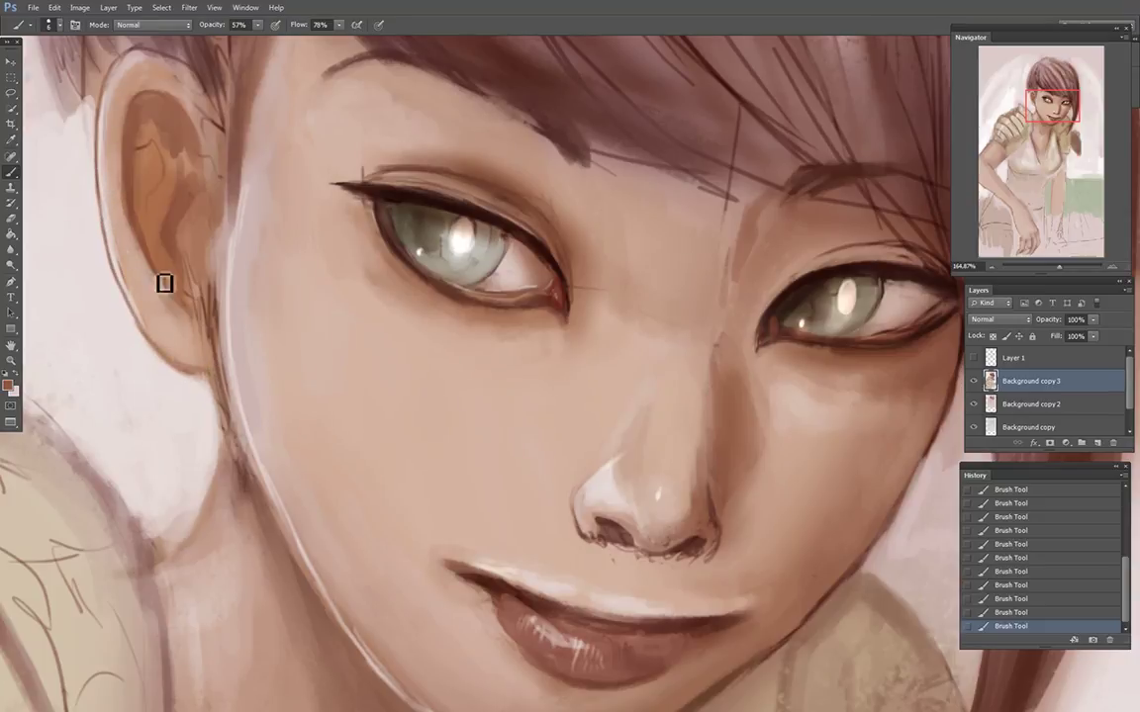
pyautogui.keyDown('alt'); pyautogui.click(235, 335); pyautogui.keyUp('alt')
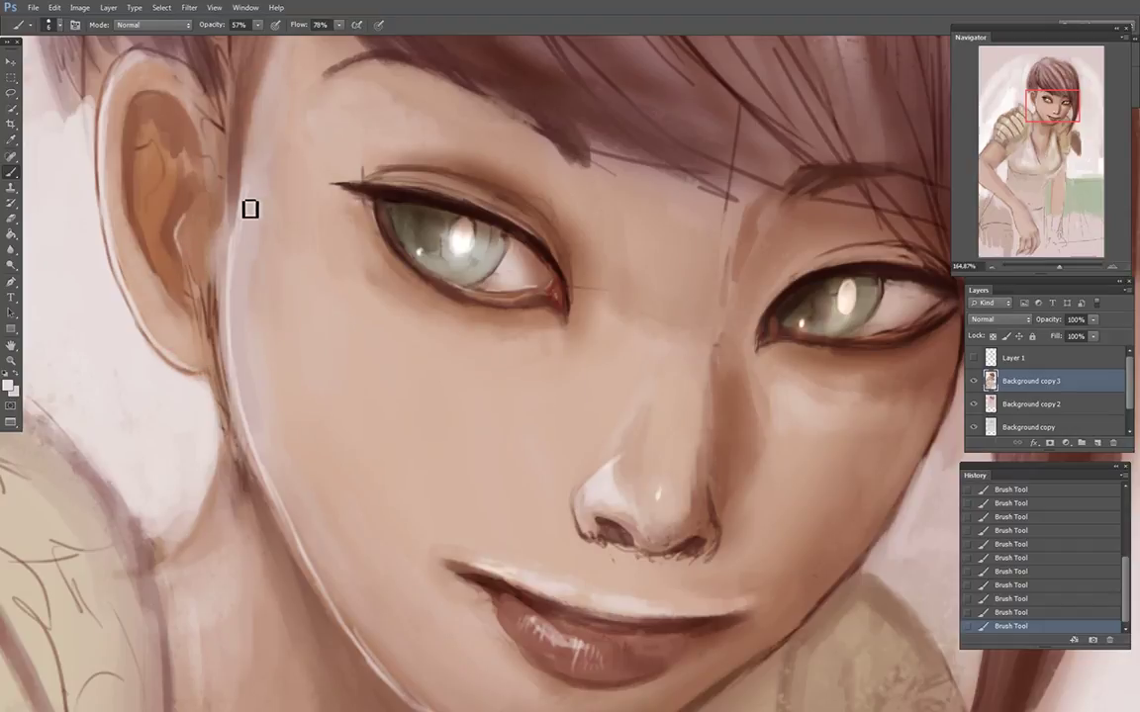
# Step: Retouch the eye's inner corner and the nose with sampled tones, and blend the nose bridge using a 79 px brush
pyautogui.keyDown('alt'); pyautogui.click(514, 267); pyautogui.keyUp('alt')
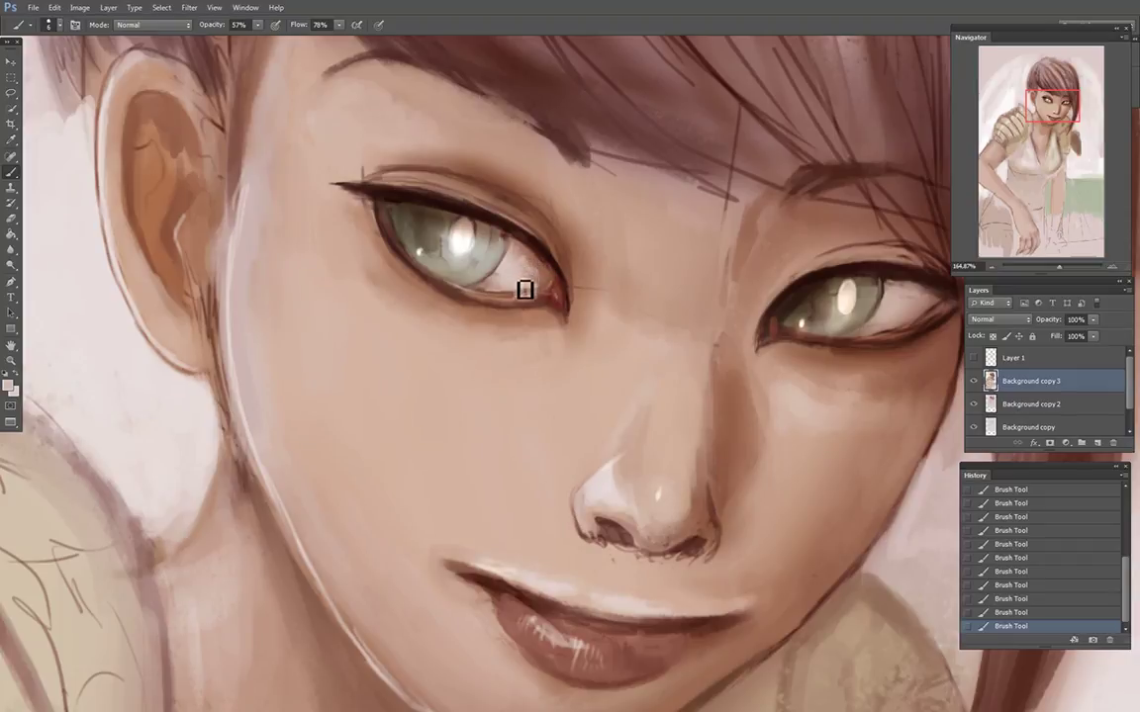
pyautogui.click(353, 633)
pyautogui.keyDown('alt'); pyautogui.click(544, 590); pyautogui.keyUp('alt')
pyautogui.moveTo(579, 503)
pyautogui.mouseDown()
pyautogui.moveTo(596, 491)
pyautogui.moveTo(585, 517)
pyautogui.moveTo(590, 505)
pyautogui.mouseUp()
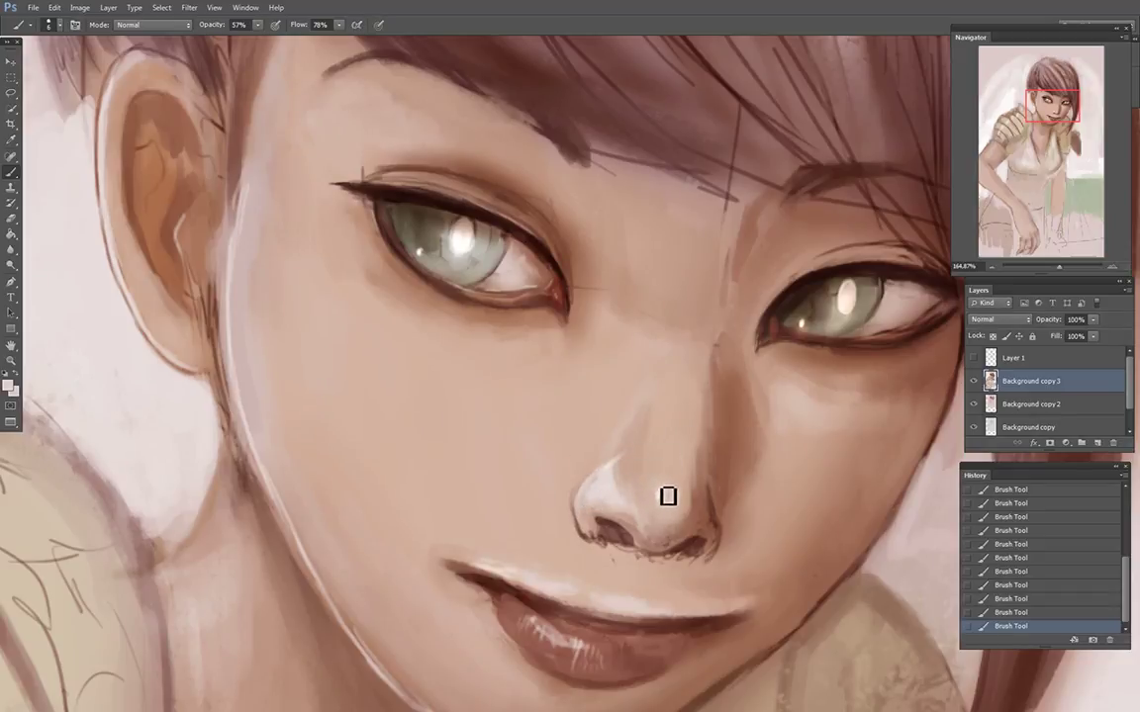
pyautogui.rightClick(52, 44)
pyautogui.keyDown('alt'); pyautogui.click(704, 380); pyautogui.keyUp('alt')
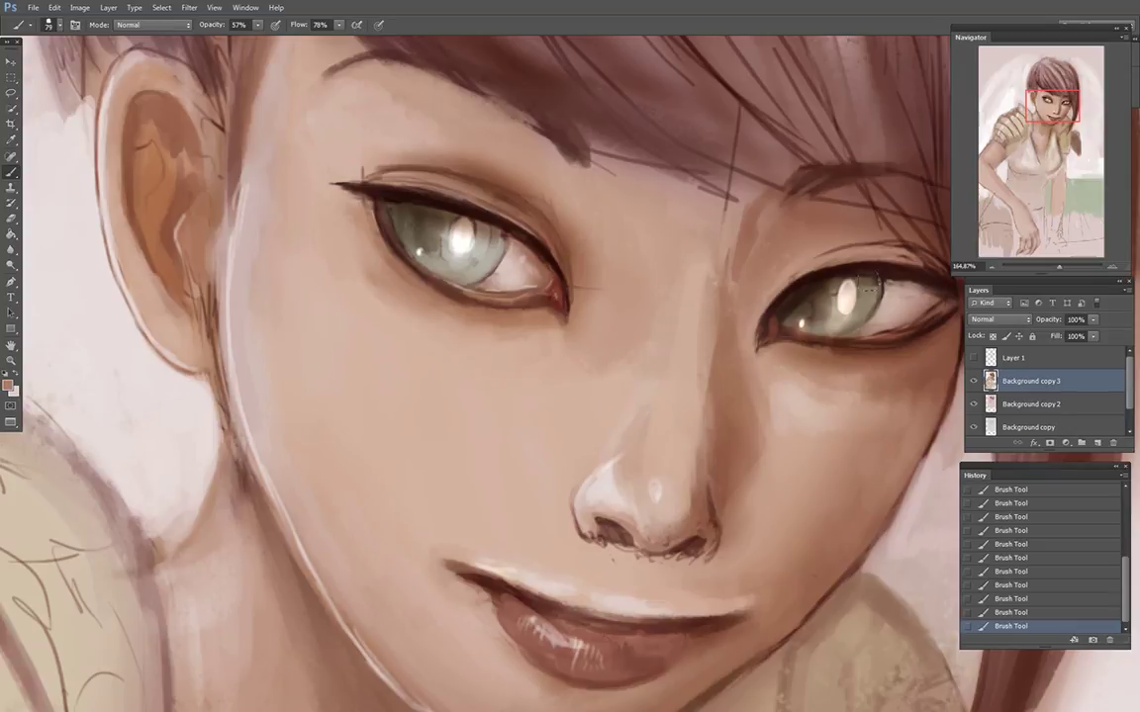
# Step: Draw a freehand Lasso selection around the nose
pyautogui.moveTo(1015, 141); pyautogui.dragTo(1061, 142)
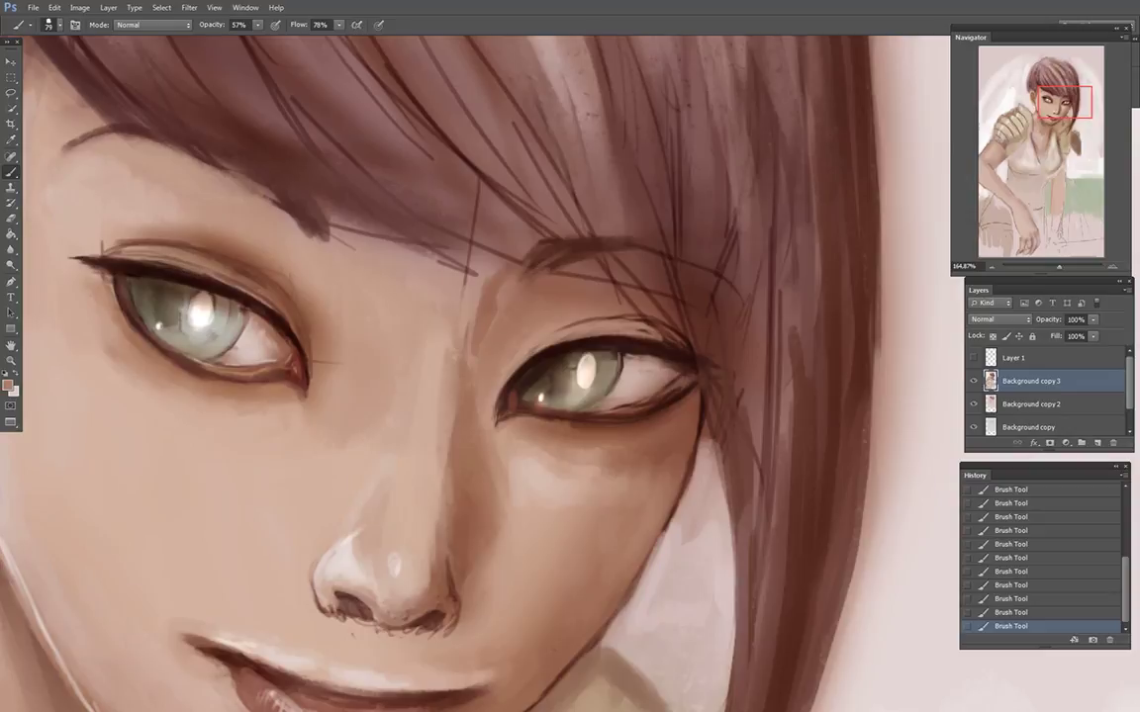
pyautogui.click(11, 94)
pyautogui.click(472, 380)
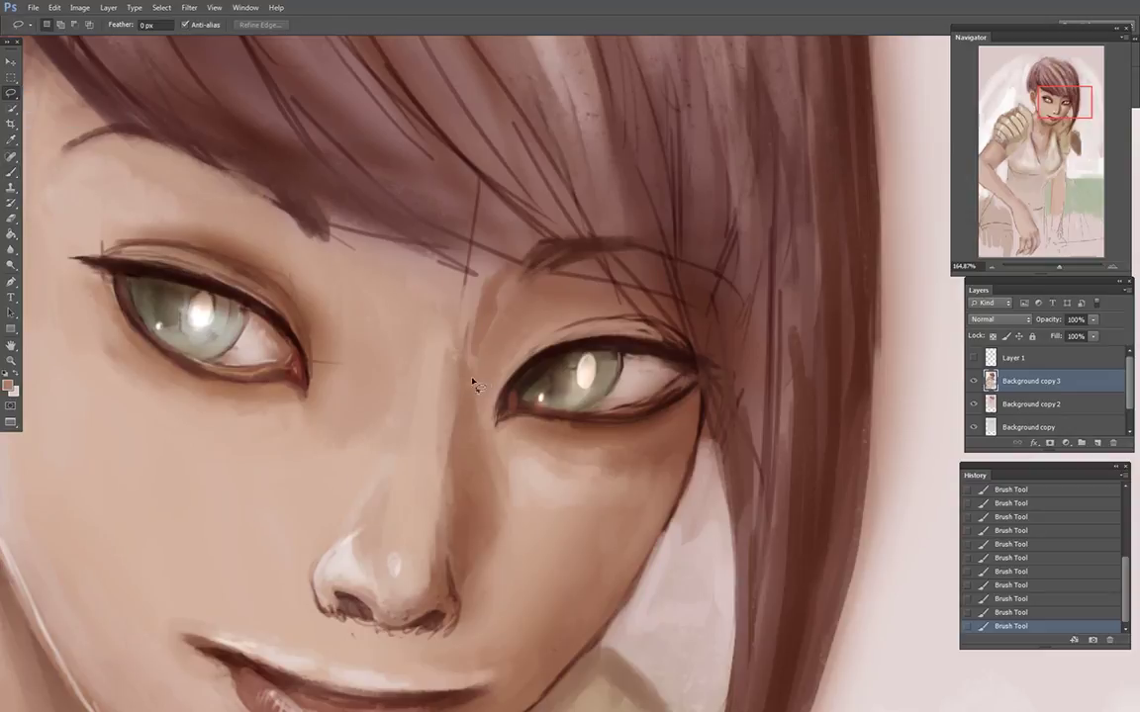
pyautogui.moveTo(579, 233)
pyautogui.mouseDown()
pyautogui.moveTo(676, 236)
pyautogui.moveTo(747, 353)
pyautogui.mouseUp()
pyautogui.moveTo(502, 511); pyautogui.dragTo(485, 475)
pyautogui.moveTo(120, 611)
pyautogui.mouseDown()
pyautogui.moveTo(321, 504)
pyautogui.moveTo(469, 507)
pyautogui.moveTo(552, 622)
pyautogui.mouseUp()
pyautogui.scroll(-2, 552, 621)
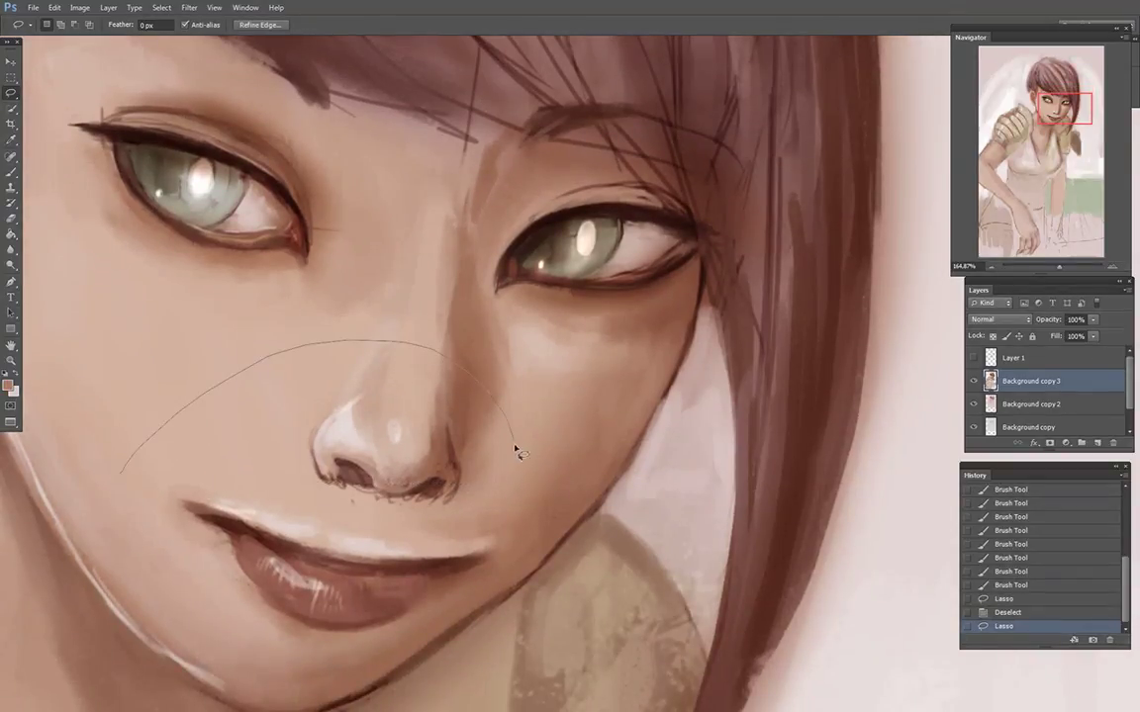
pyautogui.moveTo(330, 516)
pyautogui.mouseDown()
pyautogui.moveTo(292, 349)
pyautogui.moveTo(276, 348)
pyautogui.mouseUp()
# Step: Undo the trial move of the selected nose and duplicate the Background copy 3 layer
pyautogui.press('v')
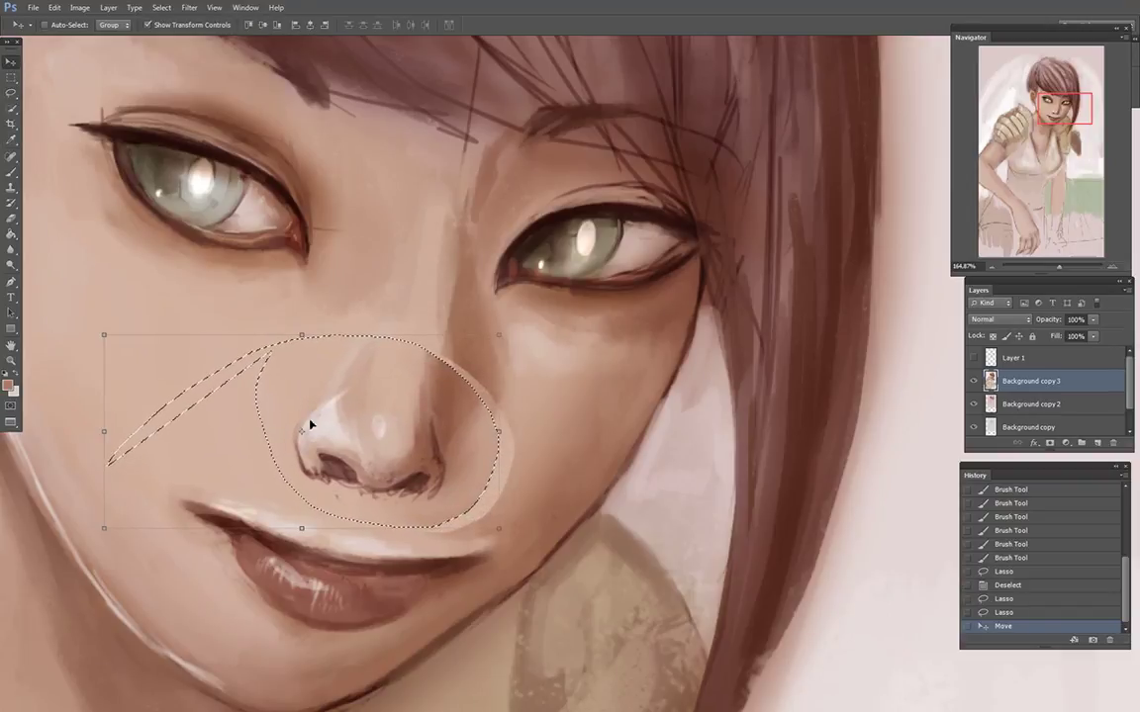
pyautogui.click(1020, 612)
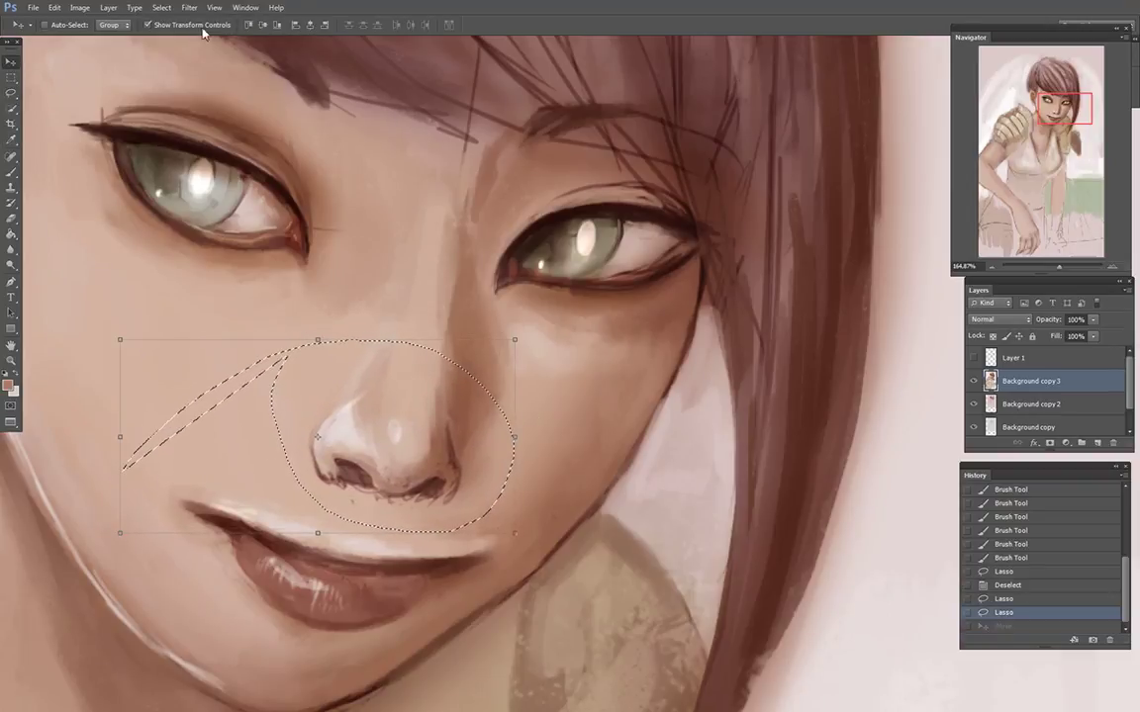
pyautogui.click(161, 8)
pyautogui.click(108, 8)
pyautogui.click(129, 34)
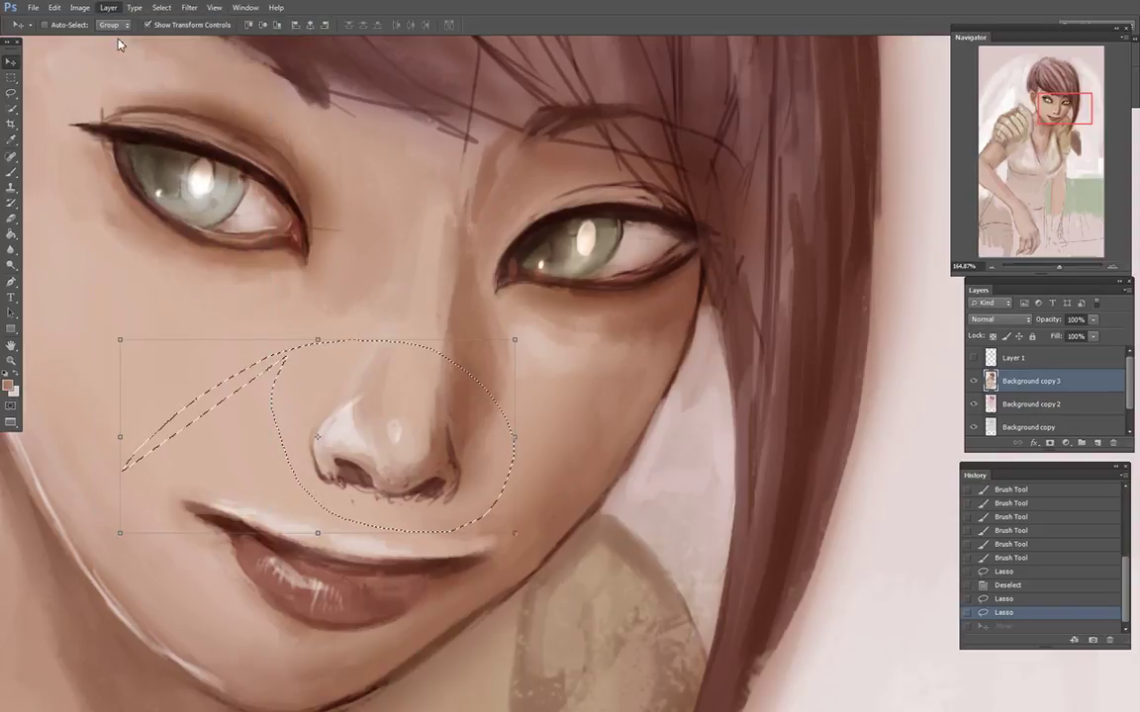
pyautogui.click(672, 219)
# Step: Shift the selected nose slightly to the left and up on the duplicated layer, and clear the selection
pyautogui.moveTo(369, 402); pyautogui.dragTo(342, 401)
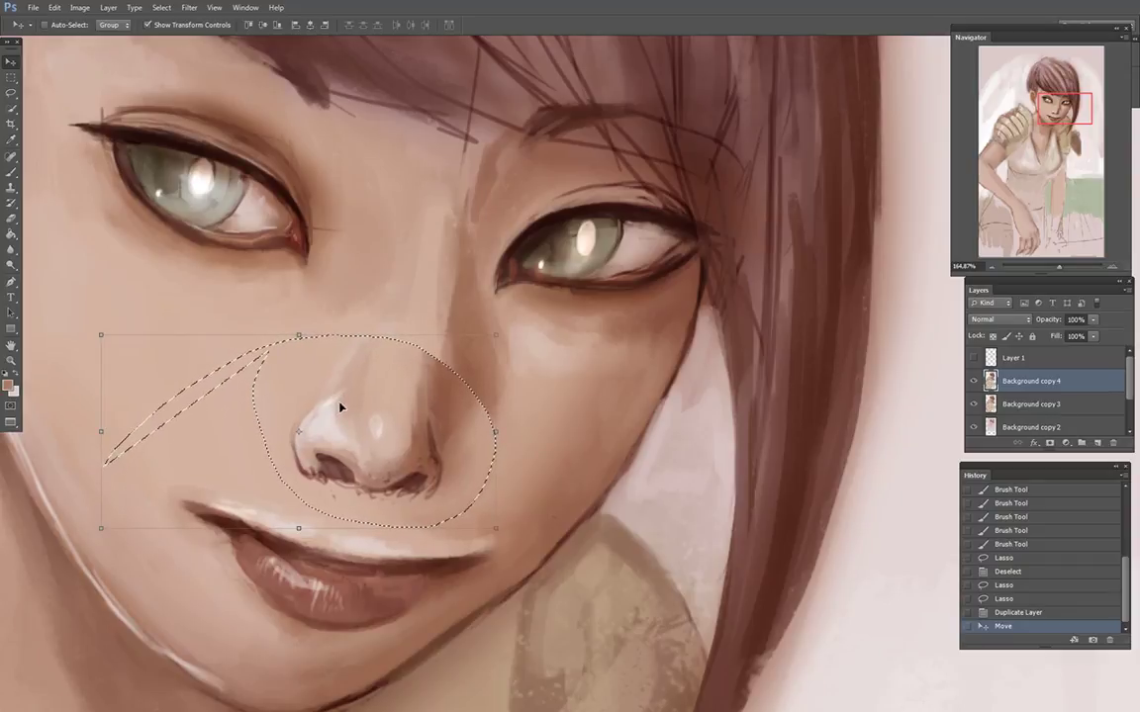
pyautogui.click(160, 8)
pyautogui.click(173, 33)
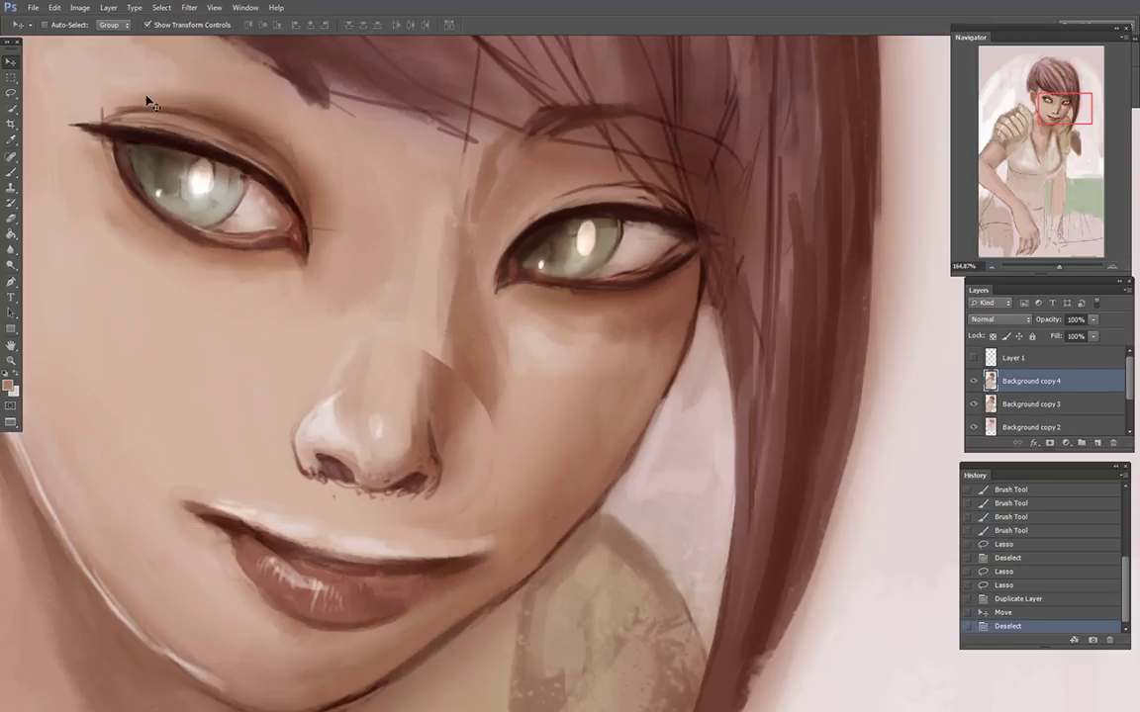
# Step: Erase the hard edges around the moved nose with a soft 45 px eraser at 0% hardness, and return to the Brush tool
pyautogui.click(10, 220)
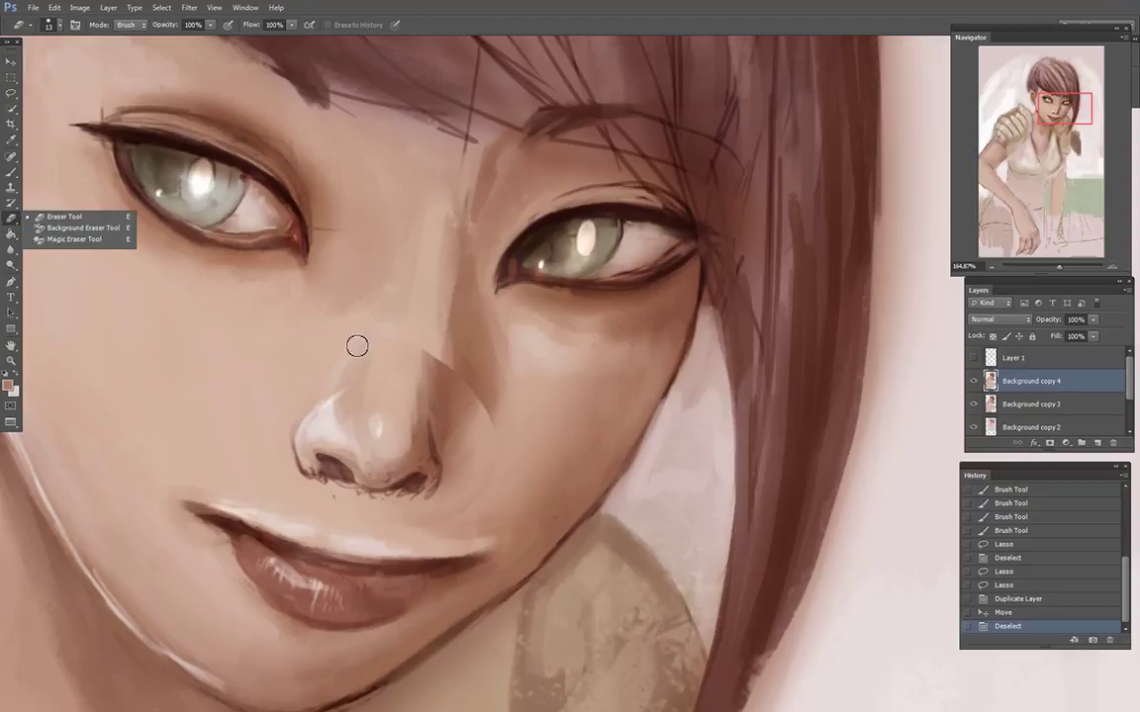
pyautogui.moveTo(431, 336); pyautogui.dragTo(439, 384)
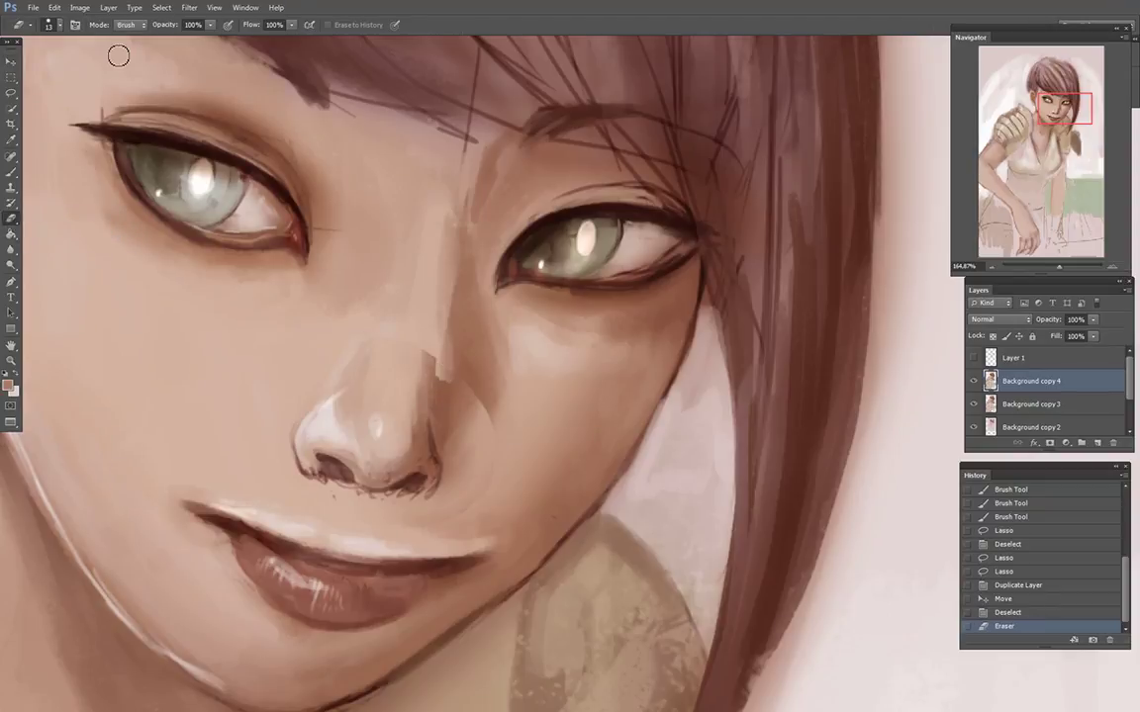
pyautogui.click(48, 26)
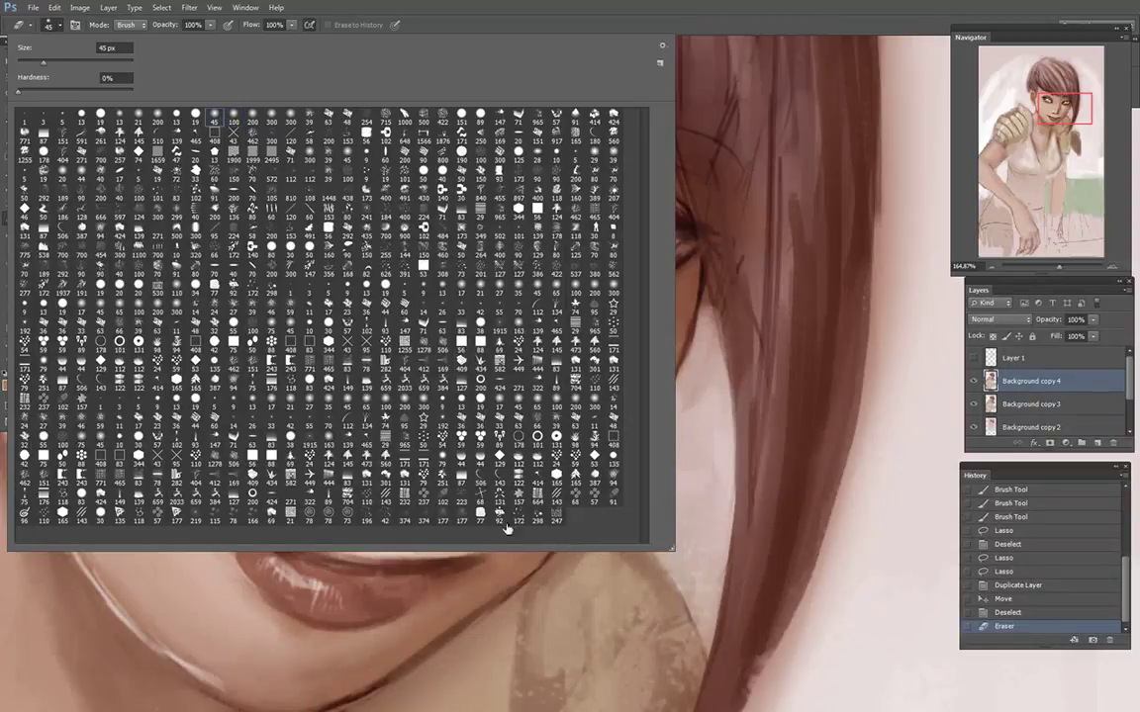
pyautogui.press('Return')
pyautogui.click(453, 476)
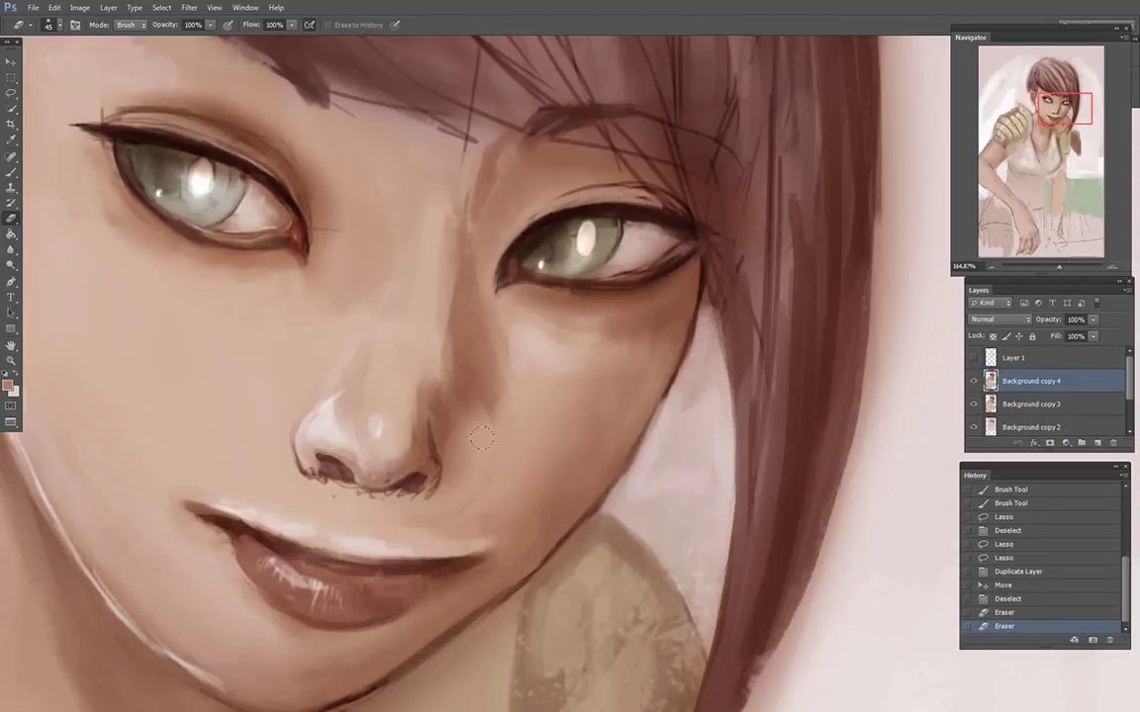
pyautogui.moveTo(482, 437); pyautogui.dragTo(489, 411)
pyautogui.moveTo(491, 415); pyautogui.dragTo(493, 390)
pyautogui.moveTo(493, 401); pyautogui.dragTo(494, 376)
pyautogui.moveTo(489, 421); pyautogui.dragTo(493, 400)
pyautogui.moveTo(331, 371); pyautogui.dragTo(320, 345)
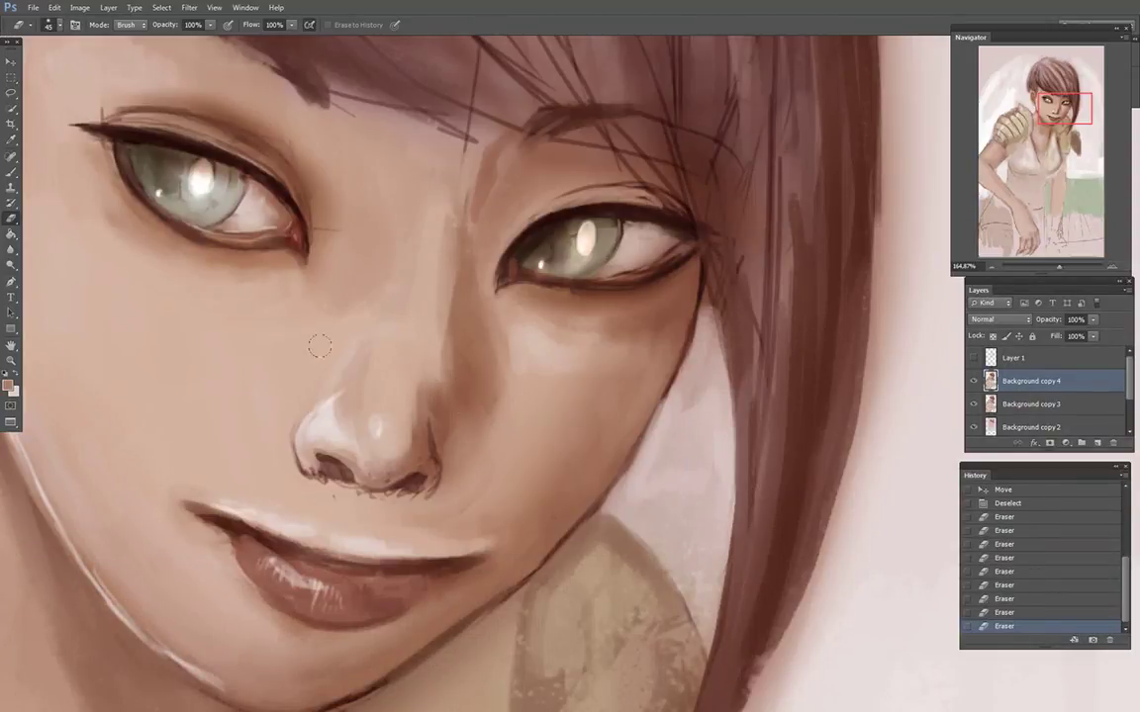
pyautogui.click(11, 171)
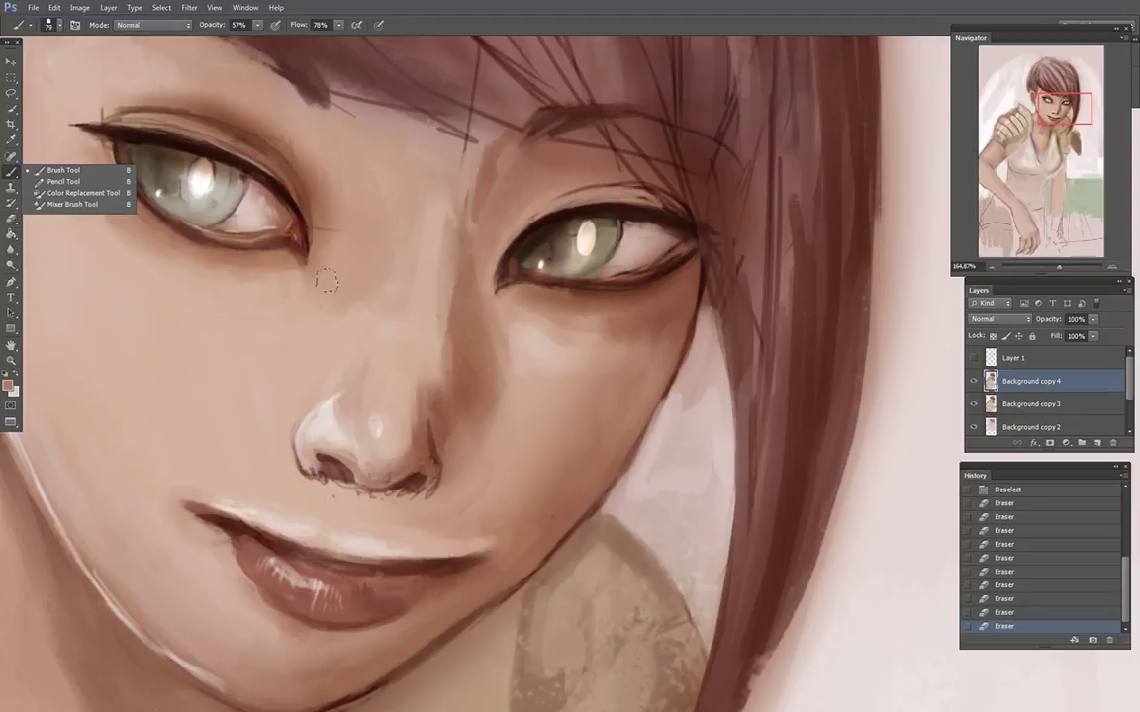
# Step: Paint the shadow along the nose's shaded side, from the bridge down to the nostril, with the 15 px brush
pyautogui.click(56, 22)
pyautogui.click(55, 25)
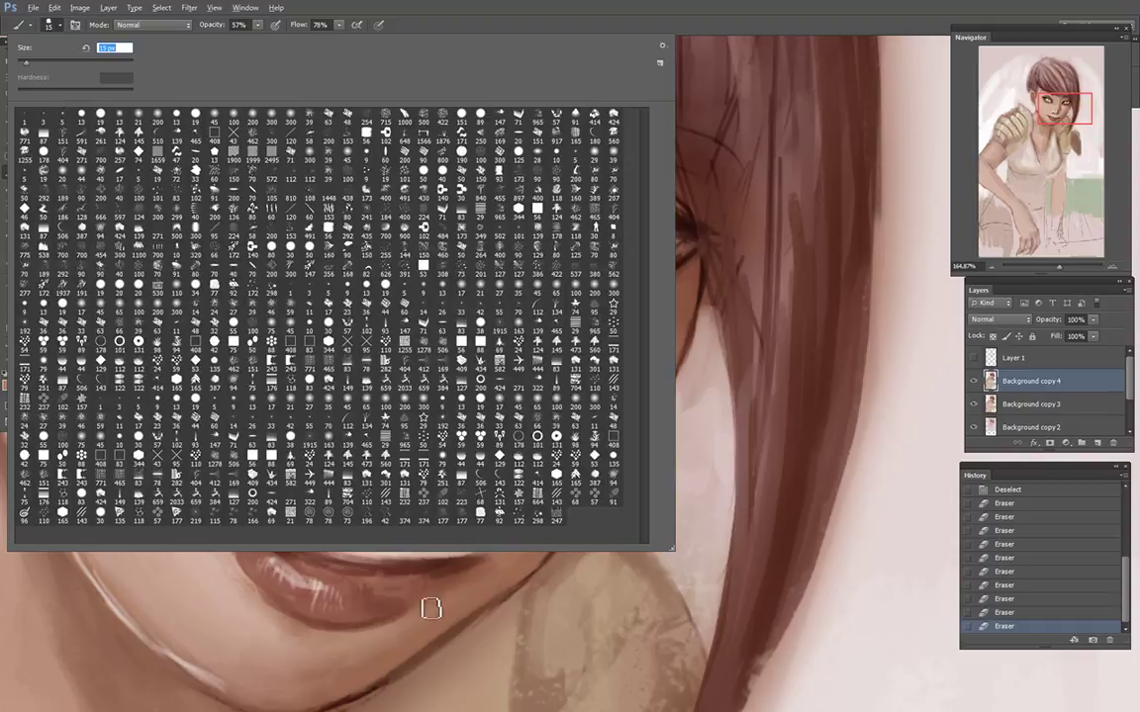
pyautogui.press('Return')
pyautogui.moveTo(461, 355)
pyautogui.mouseDown()
pyautogui.moveTo(450, 395)
pyautogui.moveTo(445, 382)
pyautogui.moveTo(432, 390)
pyautogui.mouseUp()
pyautogui.moveTo(434, 338); pyautogui.dragTo(451, 406)
pyautogui.moveTo(433, 319); pyautogui.dragTo(424, 362)
pyautogui.moveTo(436, 308); pyautogui.dragTo(426, 348)
pyautogui.moveTo(441, 294)
pyautogui.mouseDown()
pyautogui.moveTo(429, 335)
pyautogui.moveTo(447, 307)
pyautogui.moveTo(465, 316)
pyautogui.moveTo(484, 386)
pyautogui.moveTo(475, 398)
pyautogui.mouseUp()
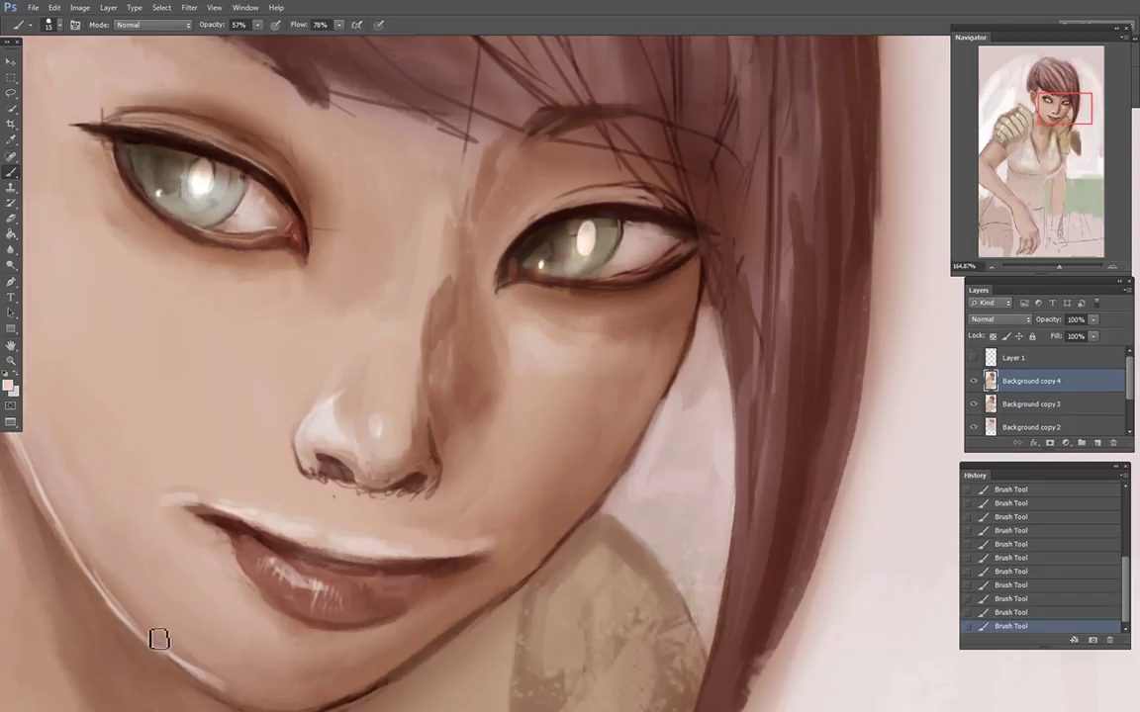
# Step: Sample a skin tone and soften the bright edge along the chin and lower jaw
pyautogui.keyDown('alt'); pyautogui.click(209, 678); pyautogui.keyUp('alt')
pyautogui.moveTo(209, 678)
pyautogui.mouseDown()
pyautogui.moveTo(273, 707)
pyautogui.moveTo(324, 707)
pyautogui.mouseUp()
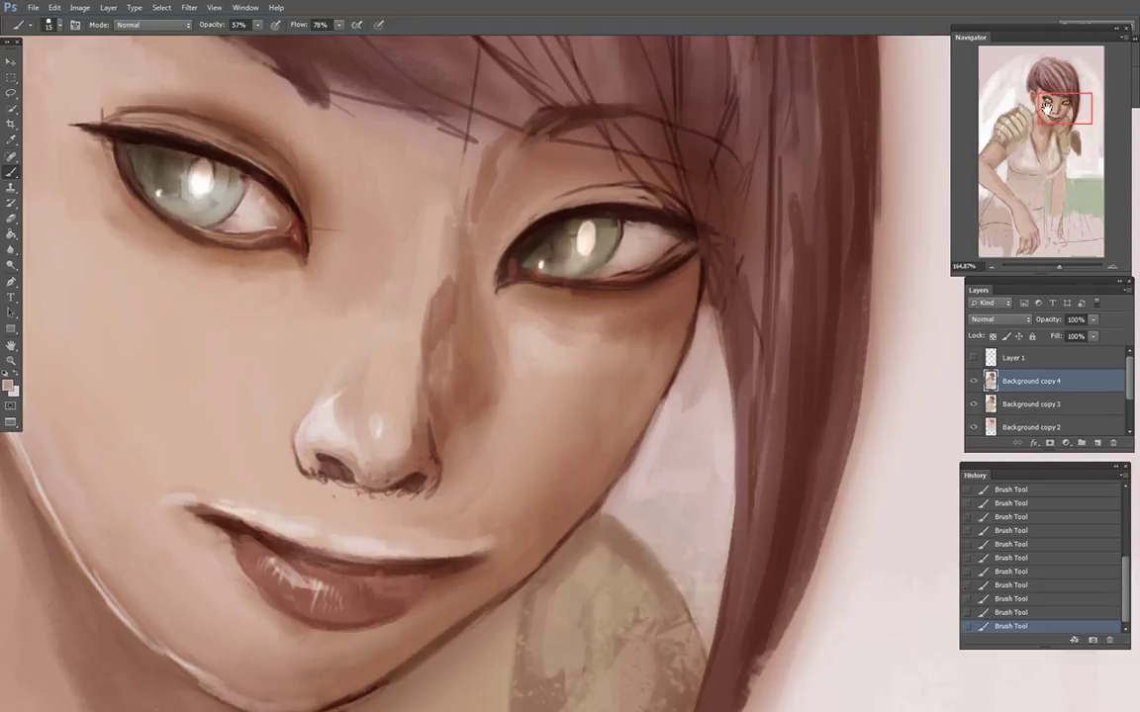
pyautogui.moveTo(1046, 109); pyautogui.dragTo(1043, 107)
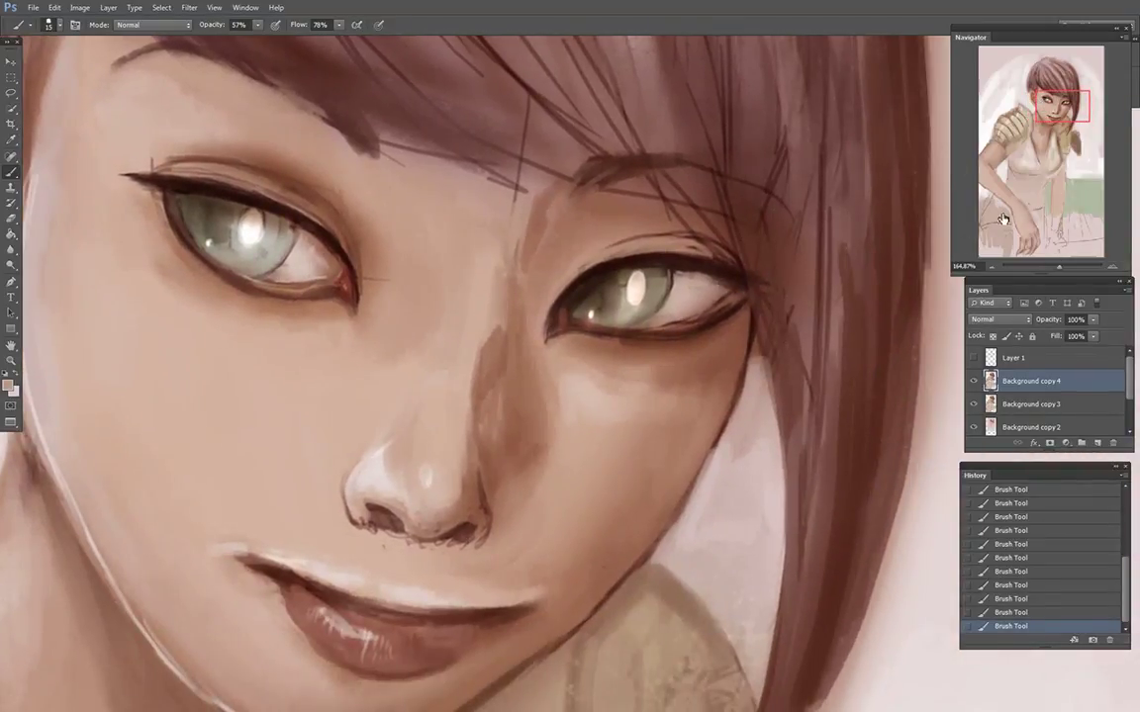
pyautogui.moveTo(1055, 272); pyautogui.dragTo(1053, 270)
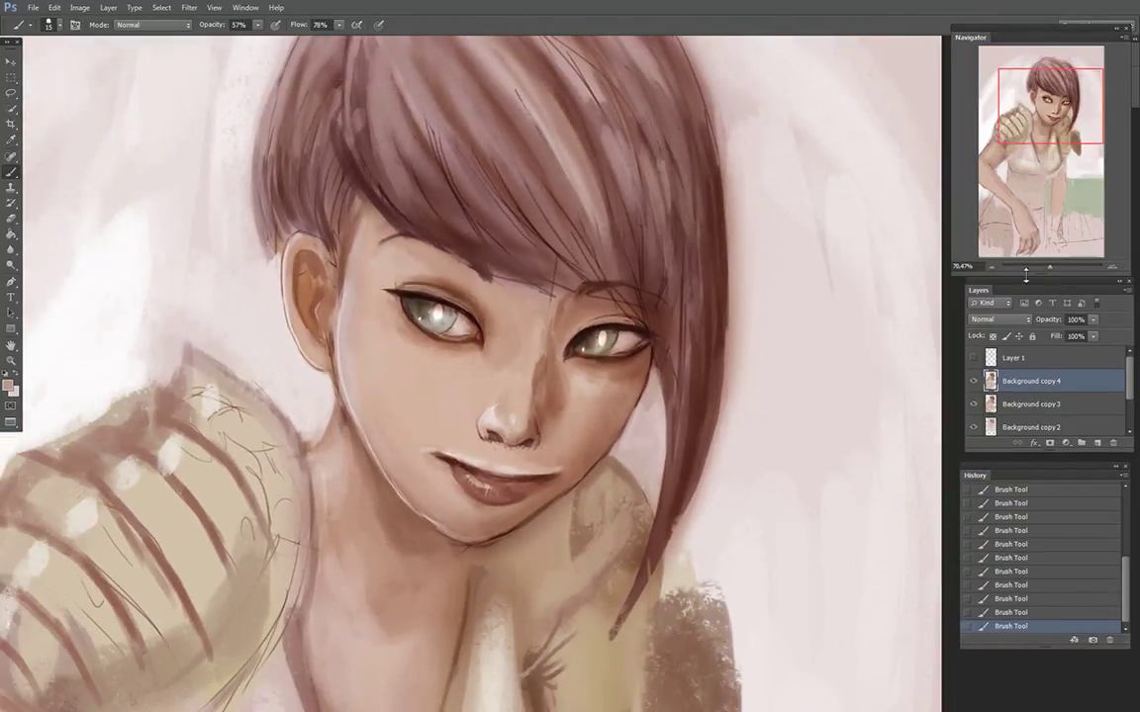
pyautogui.click(79, 7)
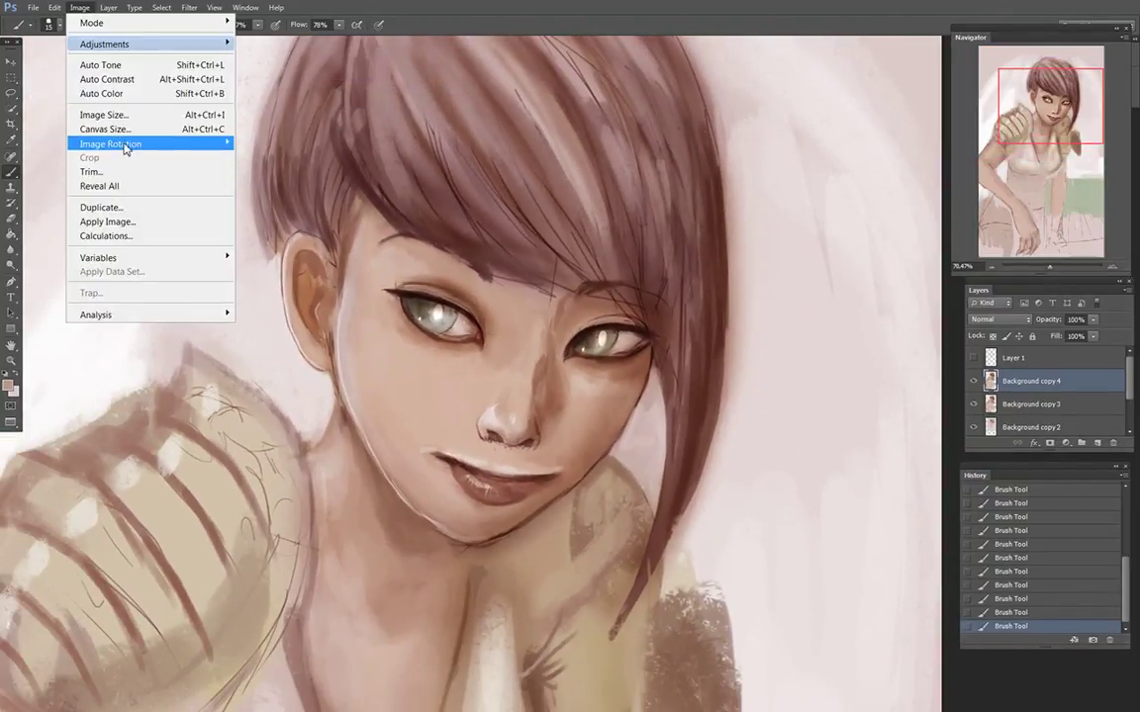
pyautogui.moveTo(124, 148)
pyautogui.click(279, 215)
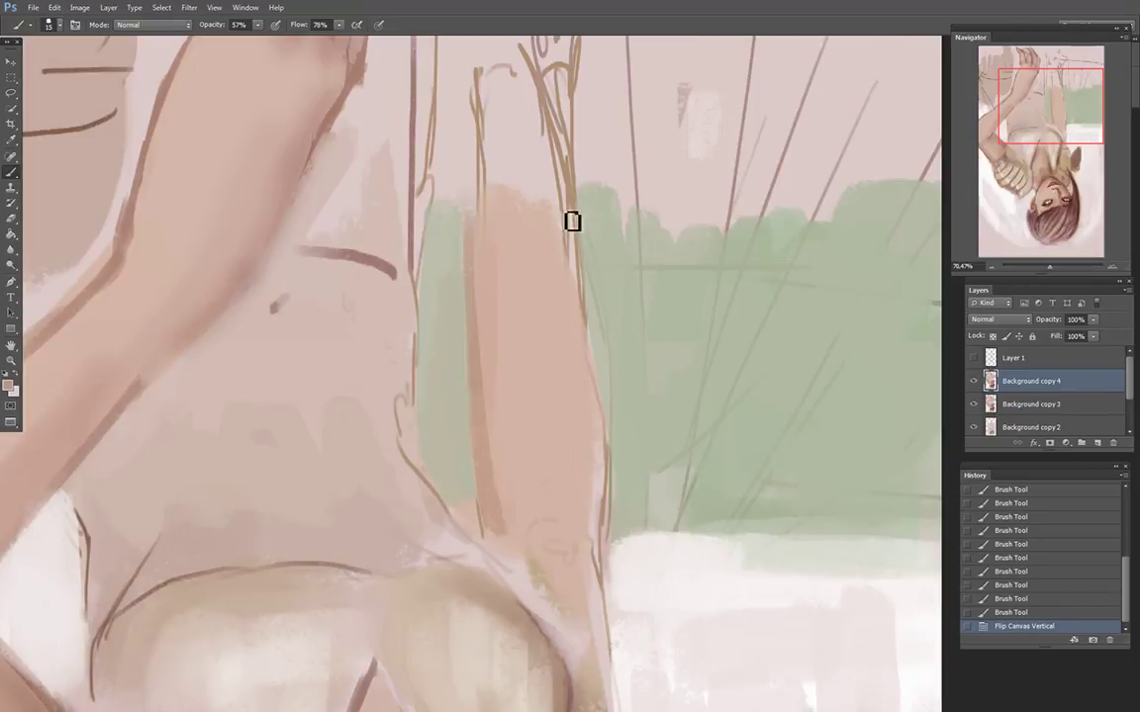
pyautogui.click(1010, 613)
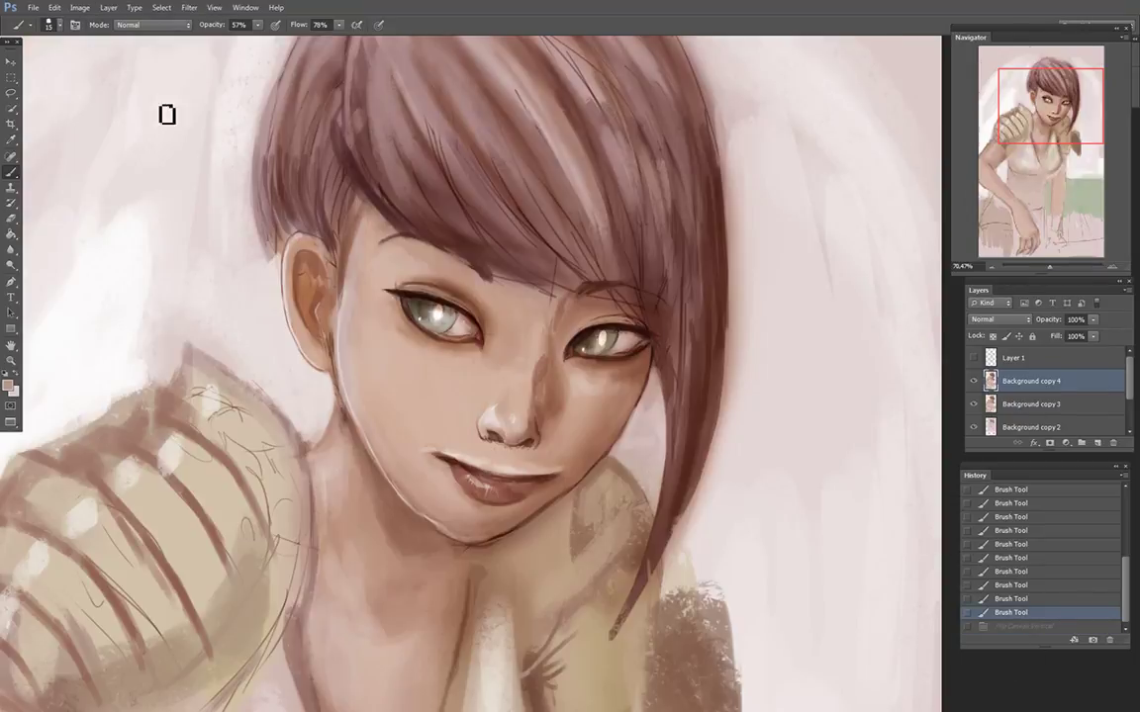
# Step: Flip the whole canvas horizontally
pyautogui.click(80, 7)
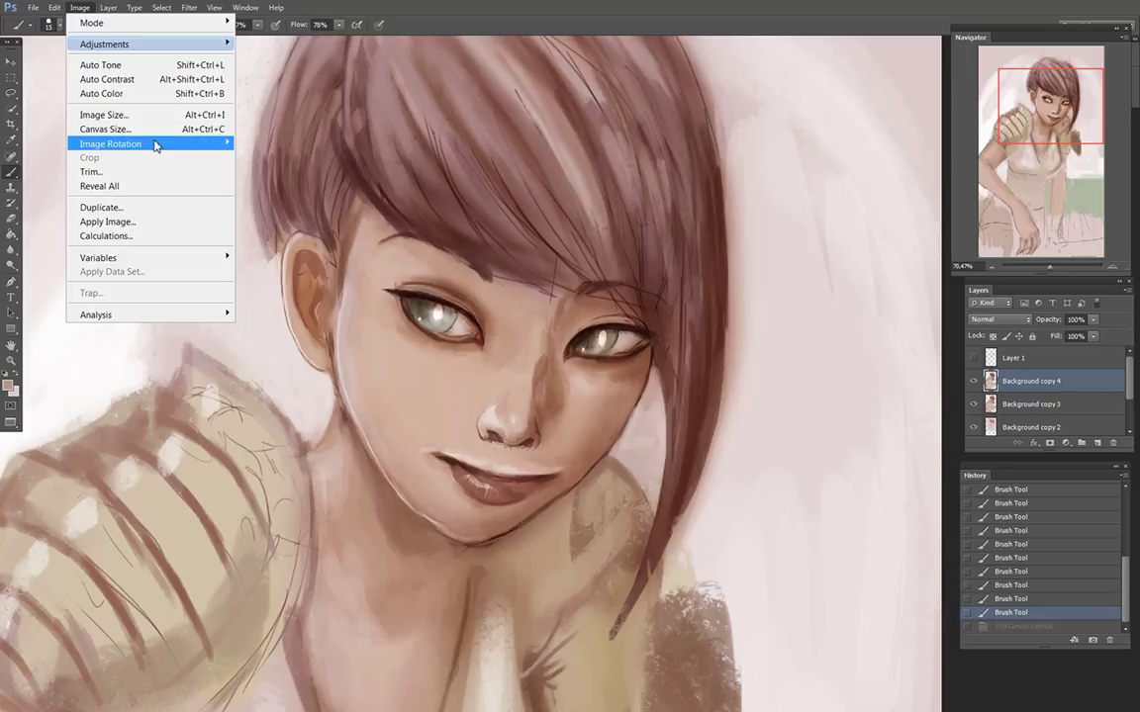
pyautogui.moveTo(152, 144)
pyautogui.click(310, 214)
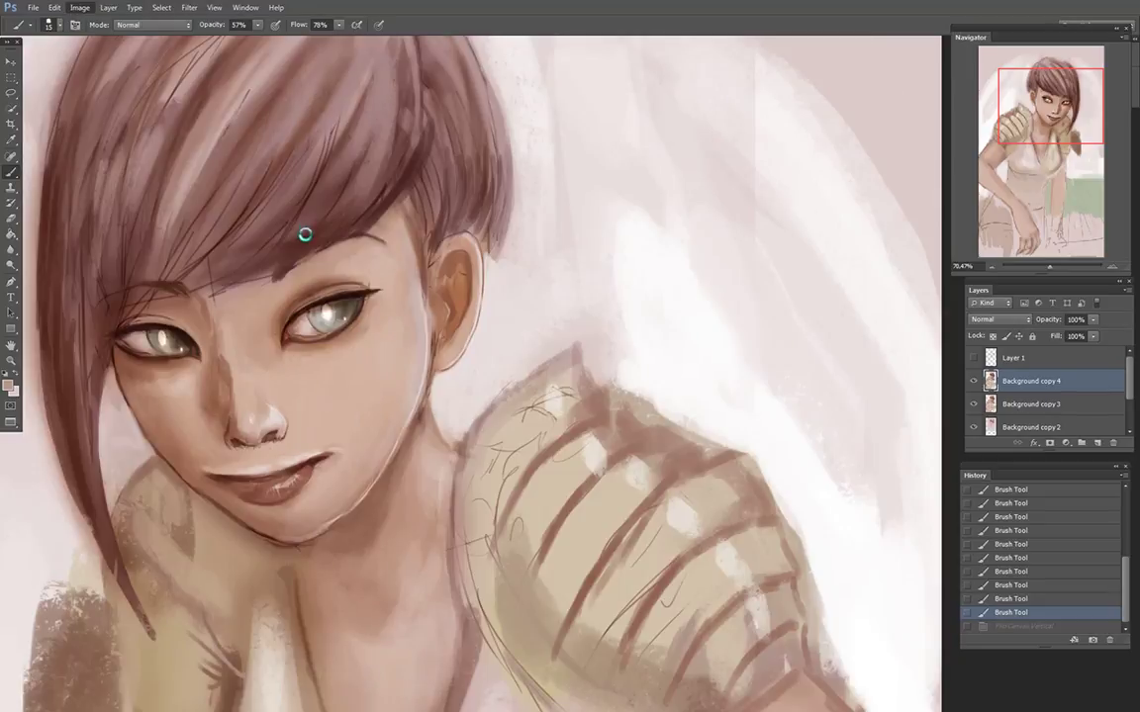
# Step: Paint fine strands over the long lock beside the face and refine the hair edge above the ear with sampled hair colours
pyautogui.keyDown('alt'); pyautogui.click(166, 201); pyautogui.keyUp('alt')
pyautogui.moveTo(137, 224)
pyautogui.mouseDown()
pyautogui.moveTo(125, 283)
pyautogui.moveTo(142, 216)
pyautogui.moveTo(115, 340)
pyautogui.moveTo(135, 212)
pyautogui.moveTo(109, 426)
pyautogui.mouseUp()
pyautogui.moveTo(91, 224)
pyautogui.mouseDown()
pyautogui.moveTo(83, 414)
pyautogui.moveTo(68, 326)
pyautogui.moveTo(66, 397)
pyautogui.mouseUp()
pyautogui.moveTo(67, 141); pyautogui.dragTo(79, 390)
pyautogui.moveTo(89, 160); pyautogui.dragTo(68, 374)
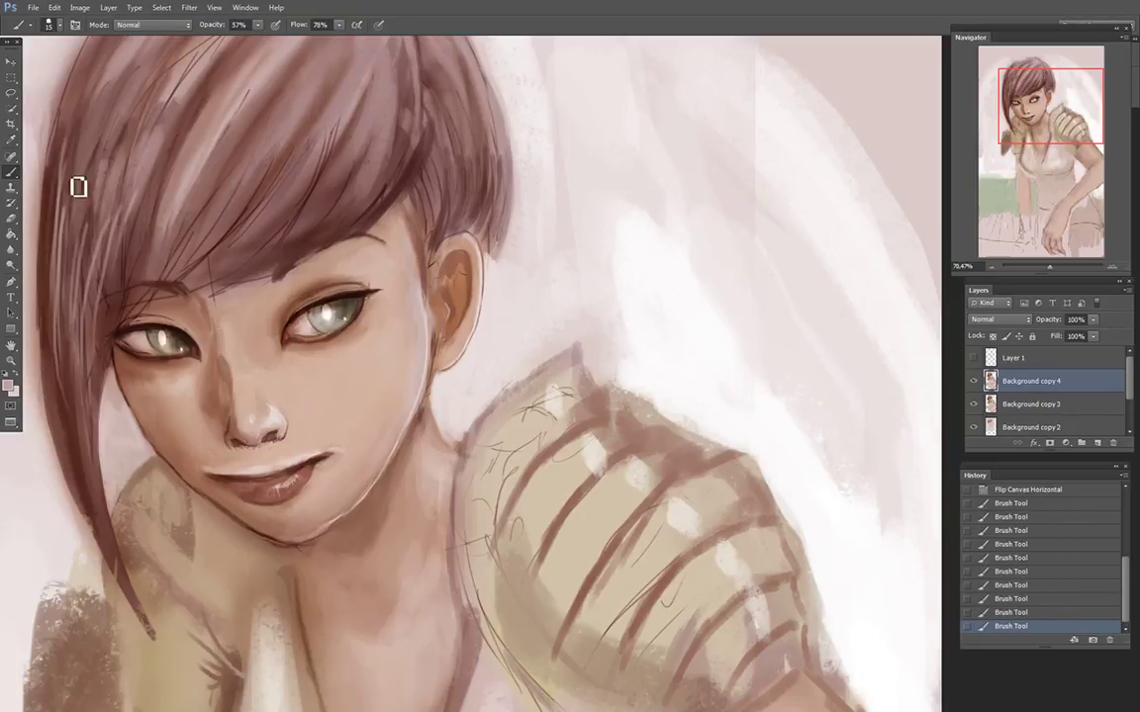
pyautogui.moveTo(79, 186); pyautogui.dragTo(66, 388)
pyautogui.moveTo(49, 170); pyautogui.dragTo(42, 328)
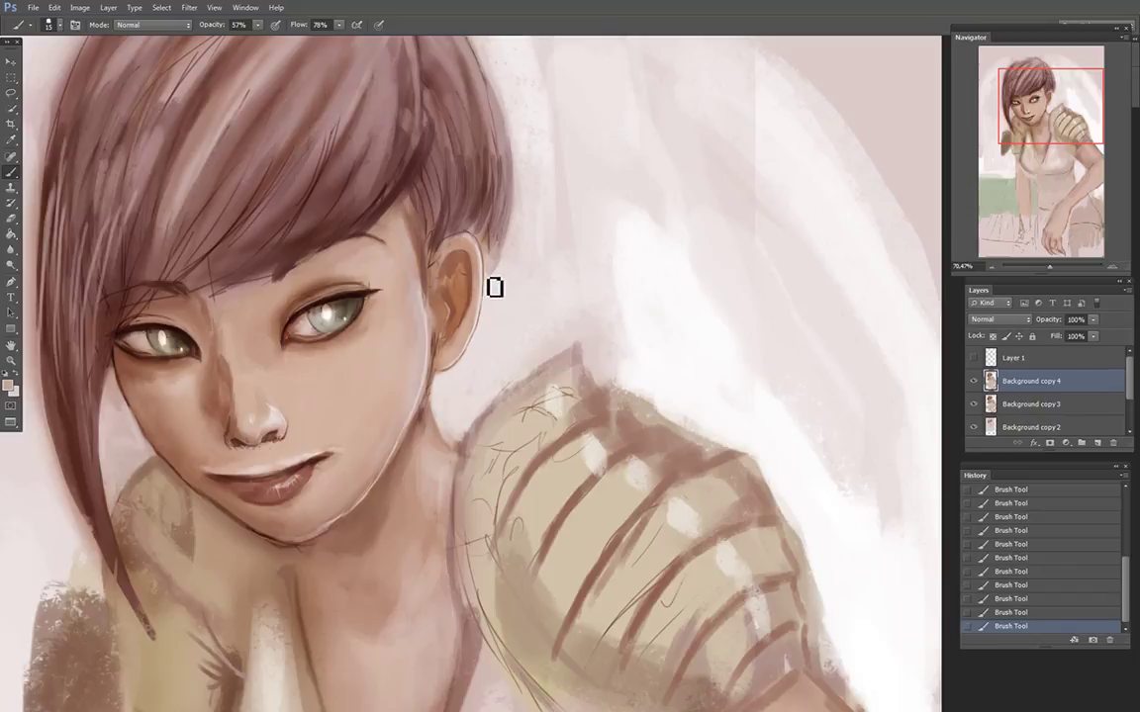
pyautogui.keyDown('alt'); pyautogui.click(494, 211); pyautogui.keyUp('alt')
pyautogui.moveTo(509, 206)
pyautogui.mouseDown()
pyautogui.moveTo(498, 263)
pyautogui.moveTo(511, 164)
pyautogui.mouseUp()
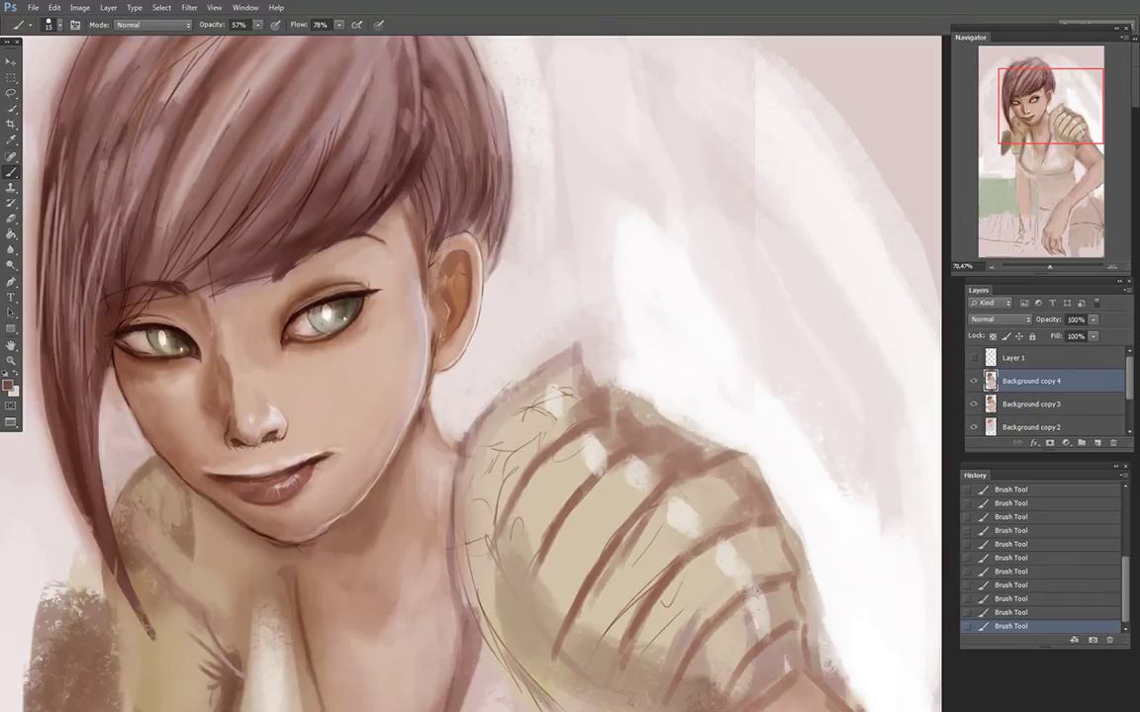
# Step: Touch up the jawline beside the chin with sampled skin and shadow tones
pyautogui.keyDown('alt'); pyautogui.click(271, 540); pyautogui.keyUp('alt')
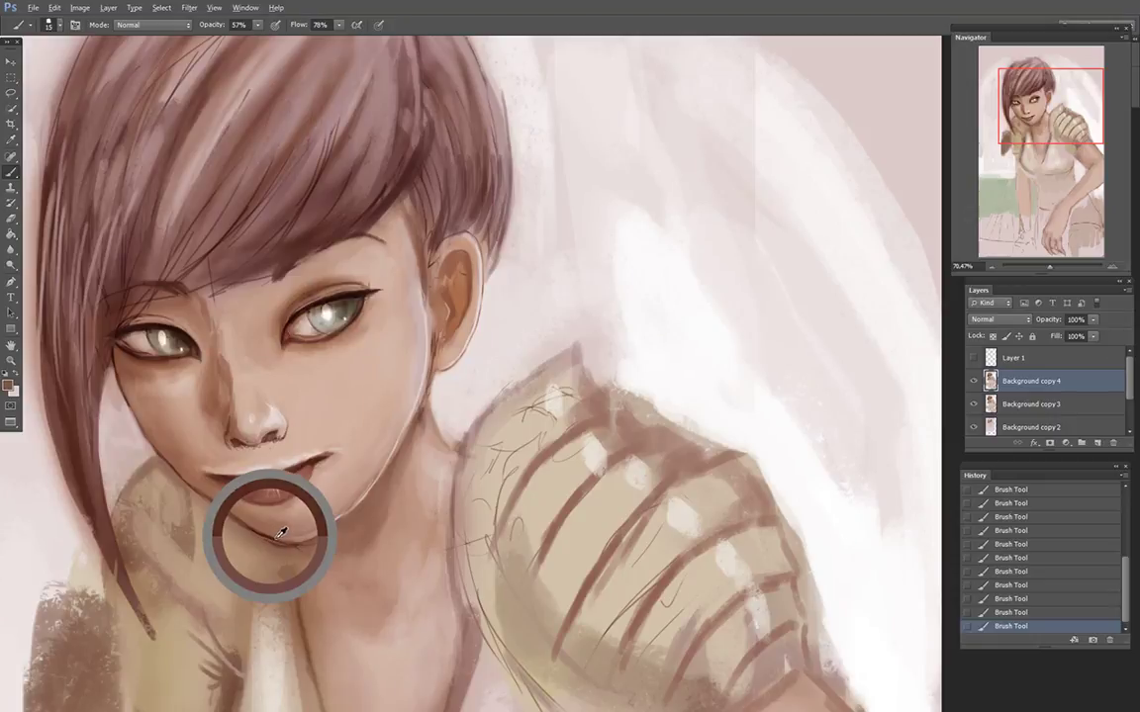
pyautogui.moveTo(372, 515); pyautogui.dragTo(325, 545)
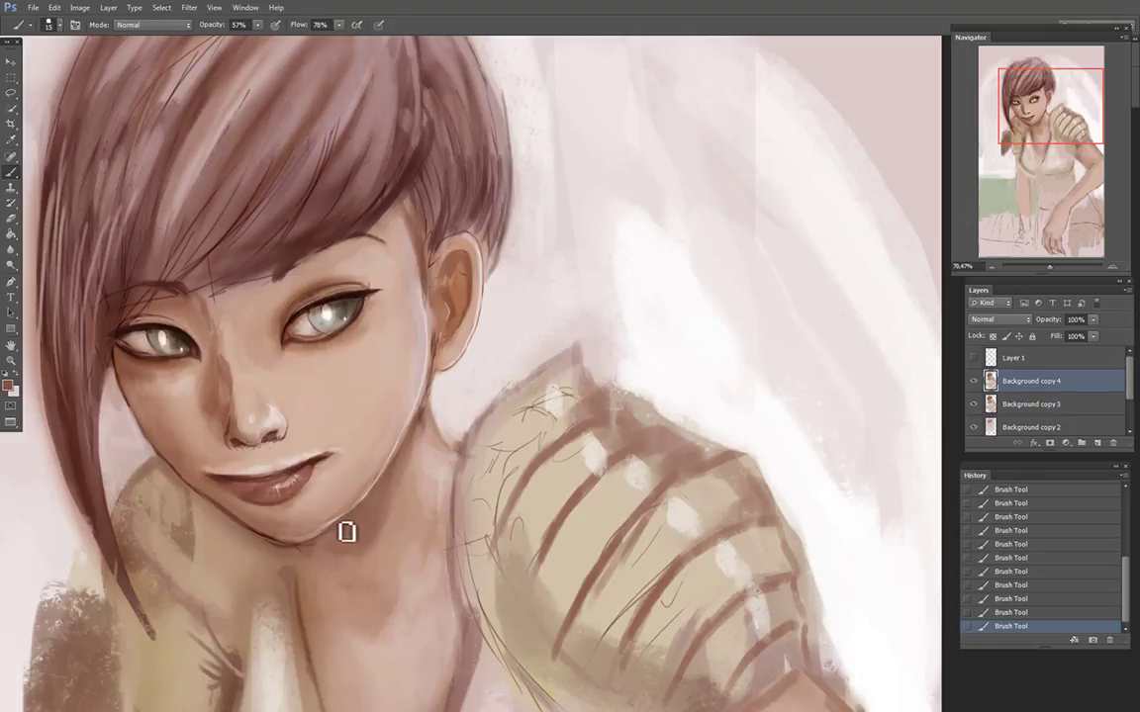
pyautogui.keyDown('alt'); pyautogui.click(333, 523); pyautogui.keyUp('alt')
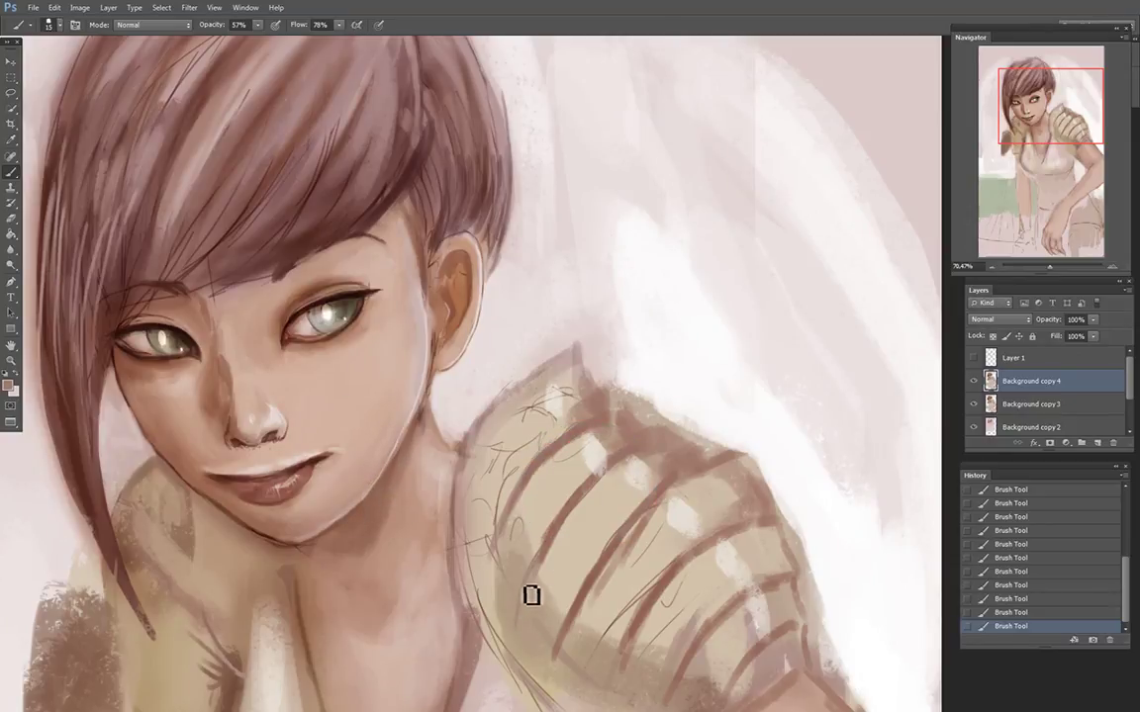
# Step: Extend the hair's outer contour from the crown down along the long side lock with reddish-brown strokes
pyautogui.moveTo(1094, 144); pyautogui.dragTo(989, 92)
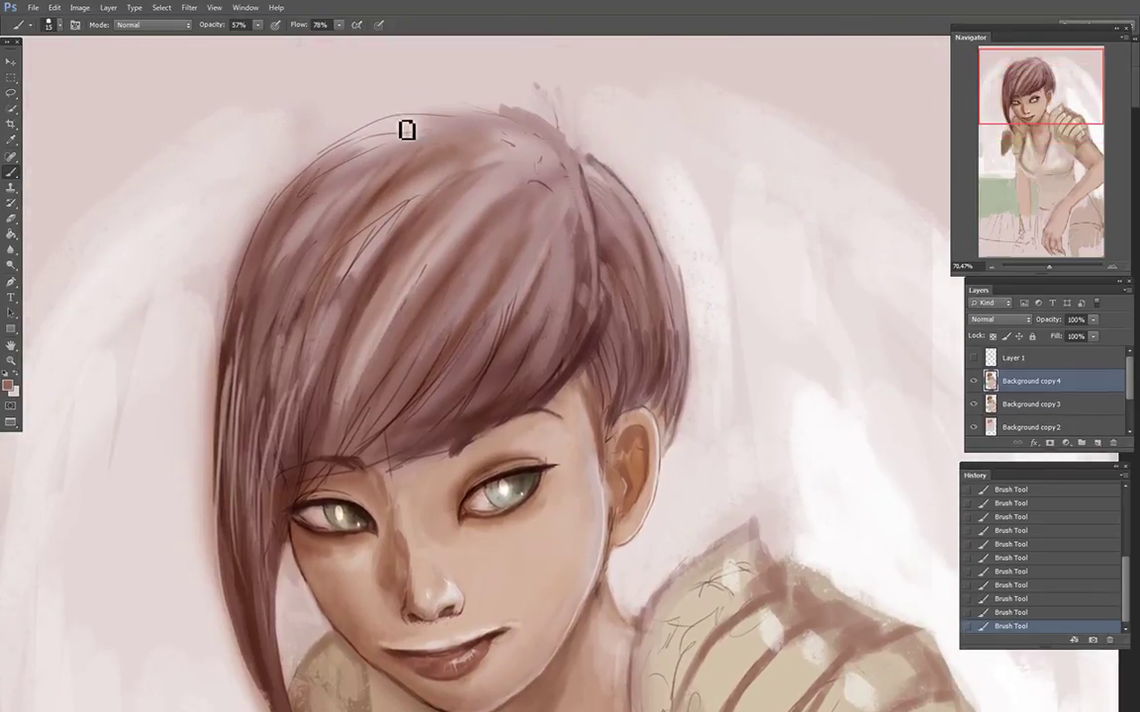
pyautogui.moveTo(409, 124)
pyautogui.mouseDown()
pyautogui.moveTo(317, 160)
pyautogui.moveTo(253, 226)
pyautogui.mouseUp()
pyautogui.moveTo(293, 178)
pyautogui.mouseDown()
pyautogui.moveTo(235, 269)
pyautogui.moveTo(218, 513)
pyautogui.mouseUp()
pyautogui.moveTo(227, 432); pyautogui.dragTo(217, 549)
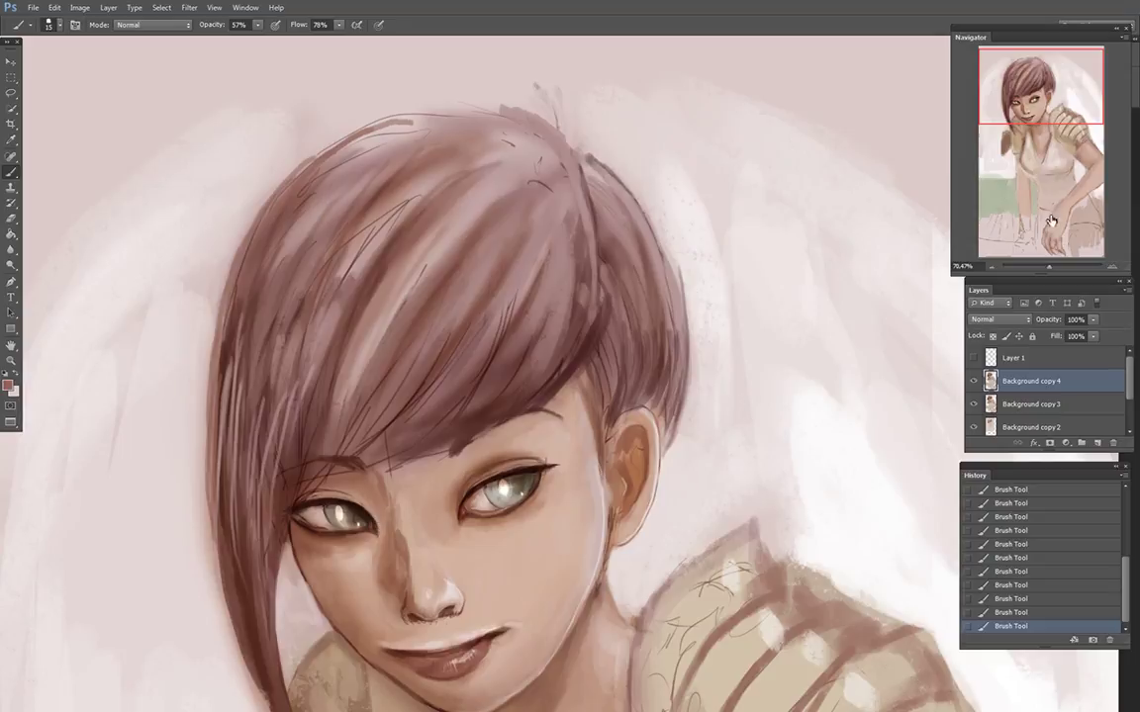
# Step: Compare the portrait with the Background copy 4 layer hidden and shown
pyautogui.moveTo(1051, 91); pyautogui.dragTo(1056, 104)
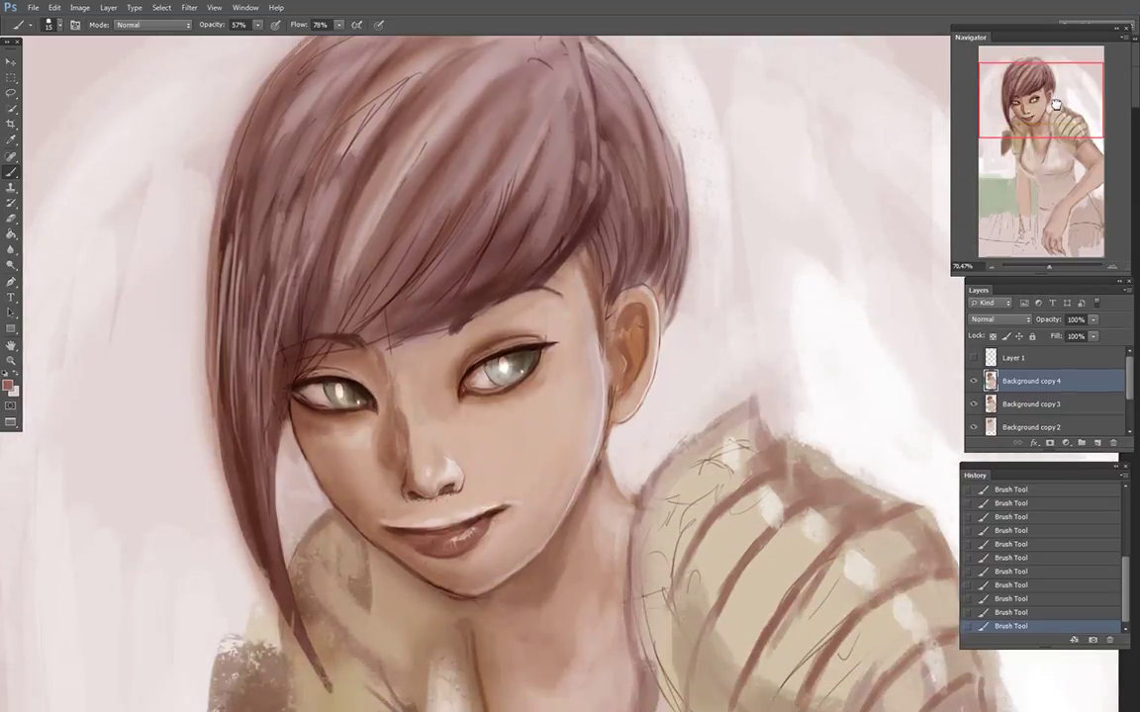
pyautogui.click(977, 382)
pyautogui.click(975, 386)
pyautogui.click(973, 388)
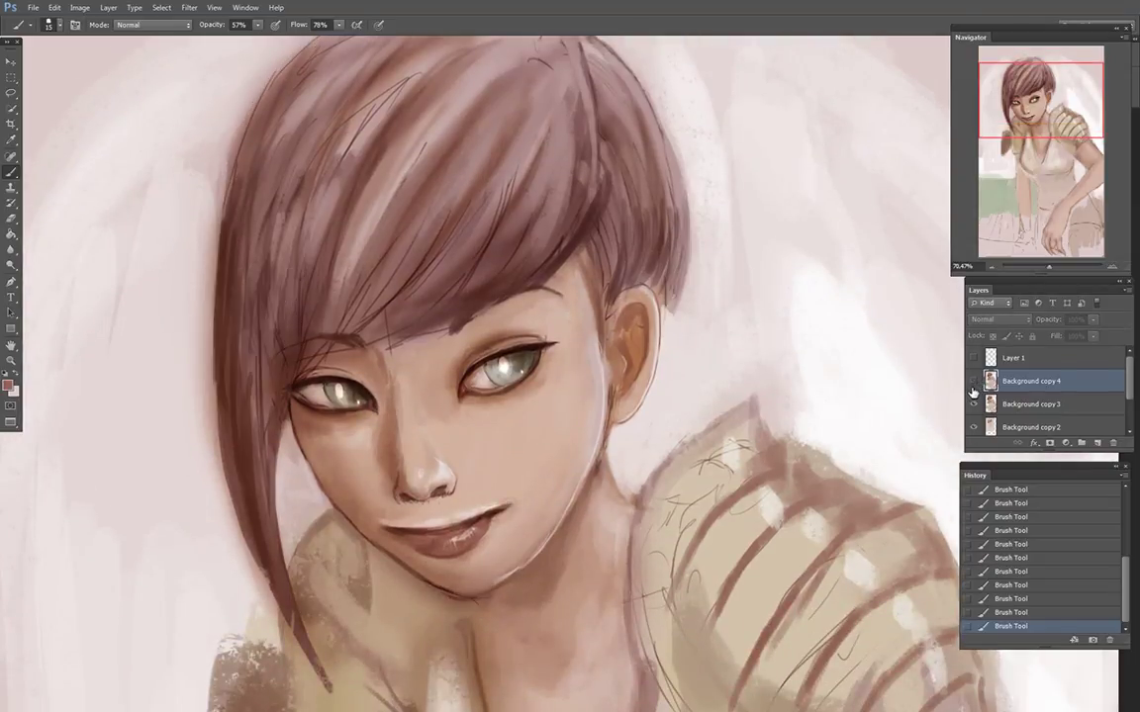
pyautogui.click(973, 384)
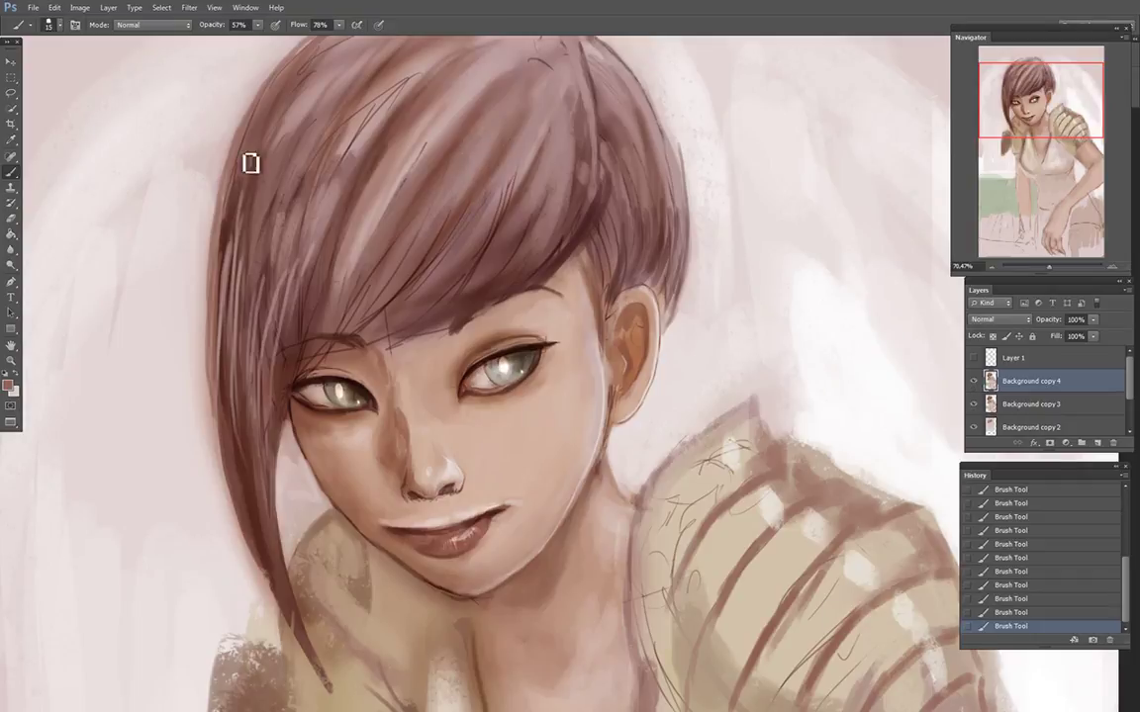
# Step: Save the document
pyautogui.click(54, 8)
pyautogui.moveTo(33, 8)
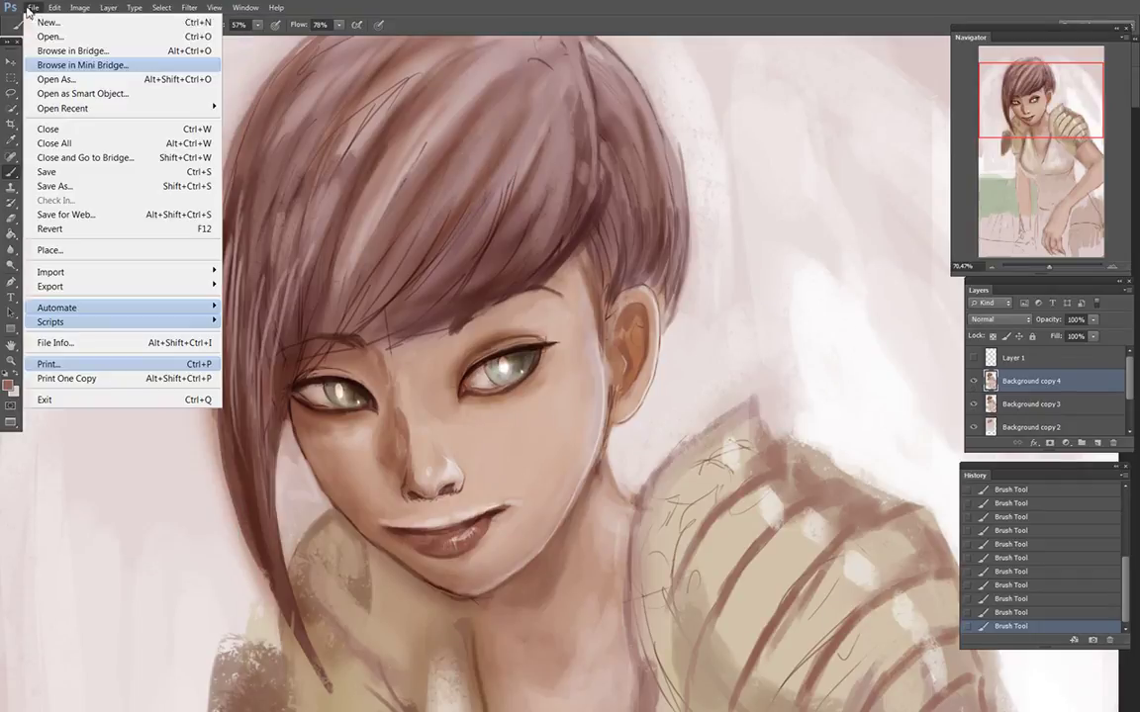
pyautogui.click(44, 174)
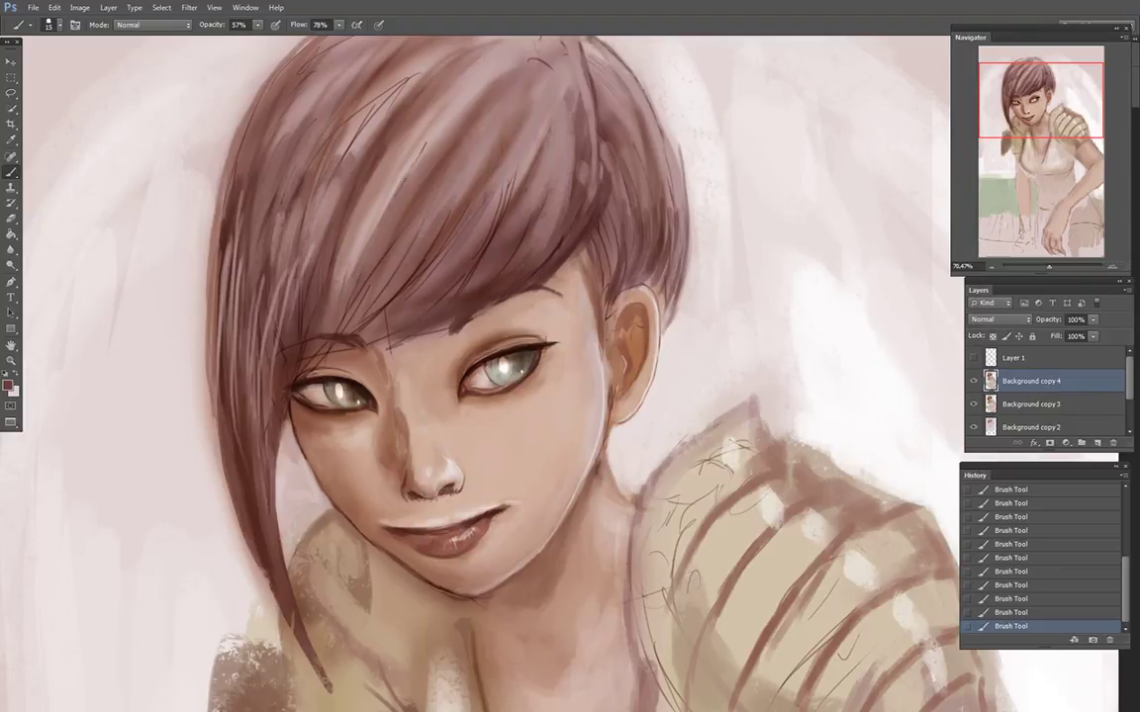
# Step: Set the brush to Multiply mode with a soft 100 px tip at 0% hardness, sample a light skin tone, and undo the trial stroke
pyautogui.click(123, 25)
pyautogui.click(133, 108)
pyautogui.click(59, 26)
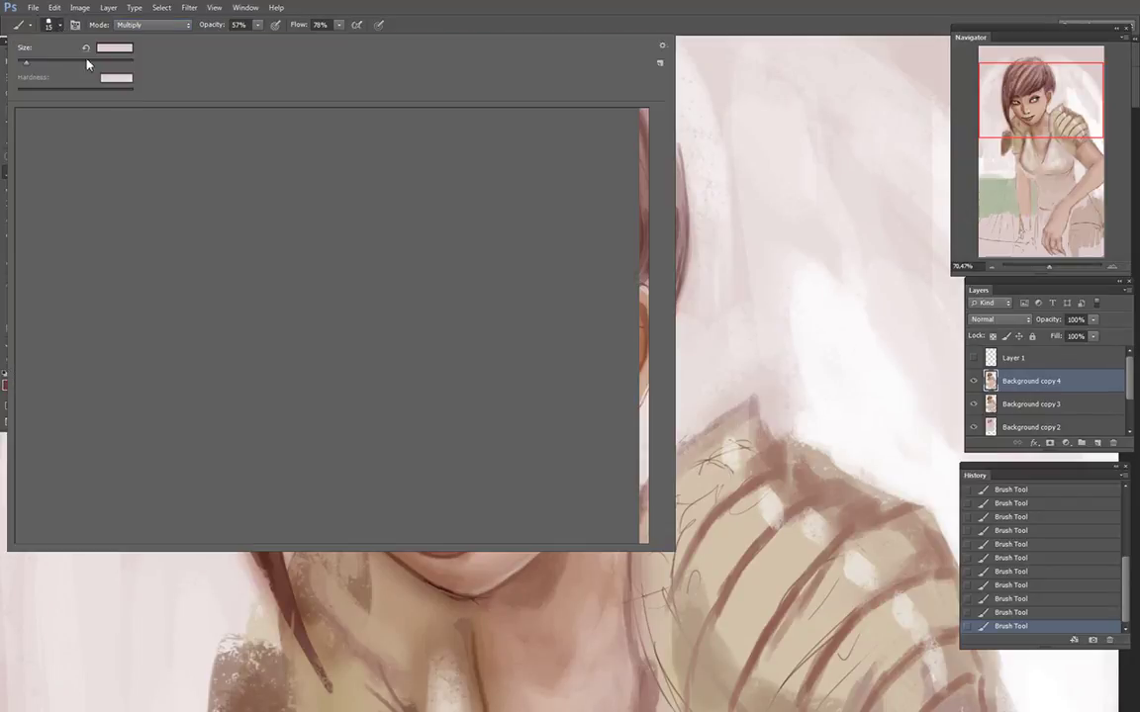
pyautogui.click(237, 121)
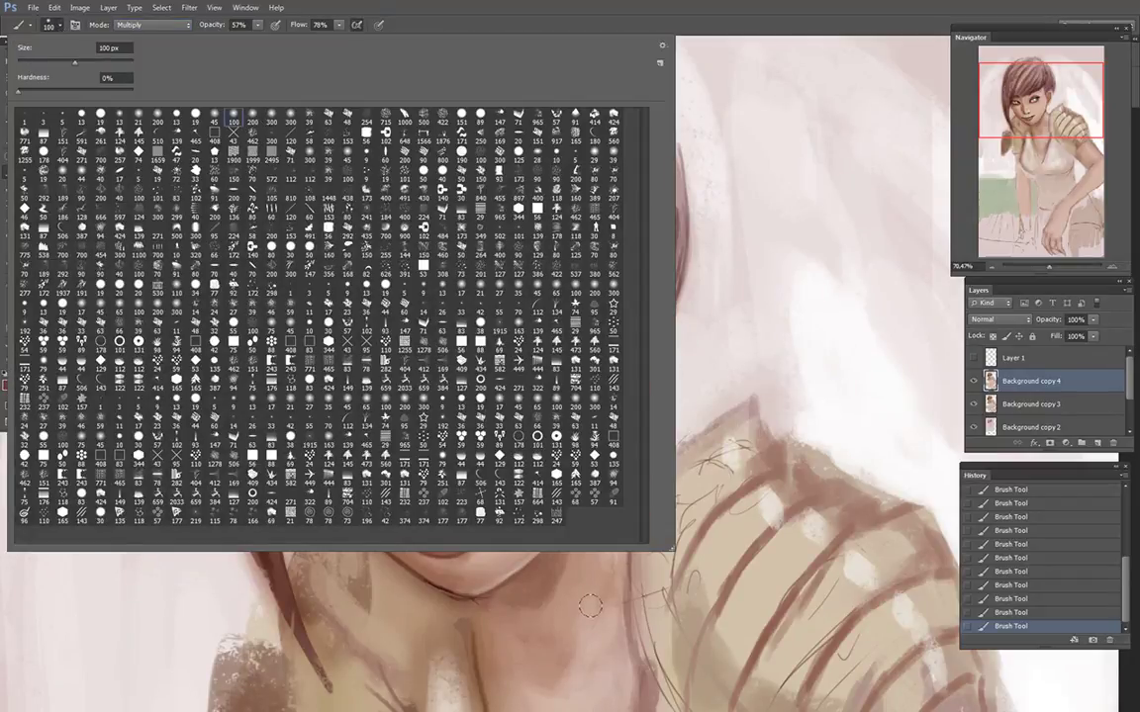
pyautogui.keyDown('alt'); pyautogui.click(492, 576); pyautogui.keyUp('alt')
pyautogui.keyDown('alt'); pyautogui.click(548, 415); pyautogui.keyUp('alt')
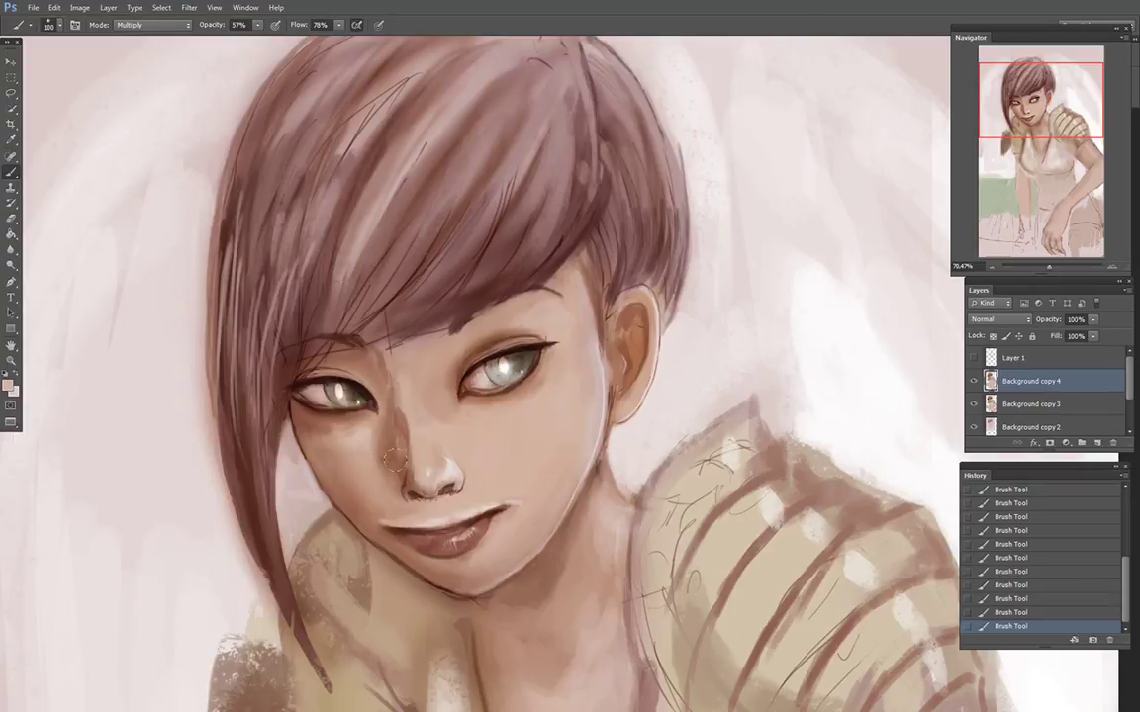
pyautogui.click(986, 613)
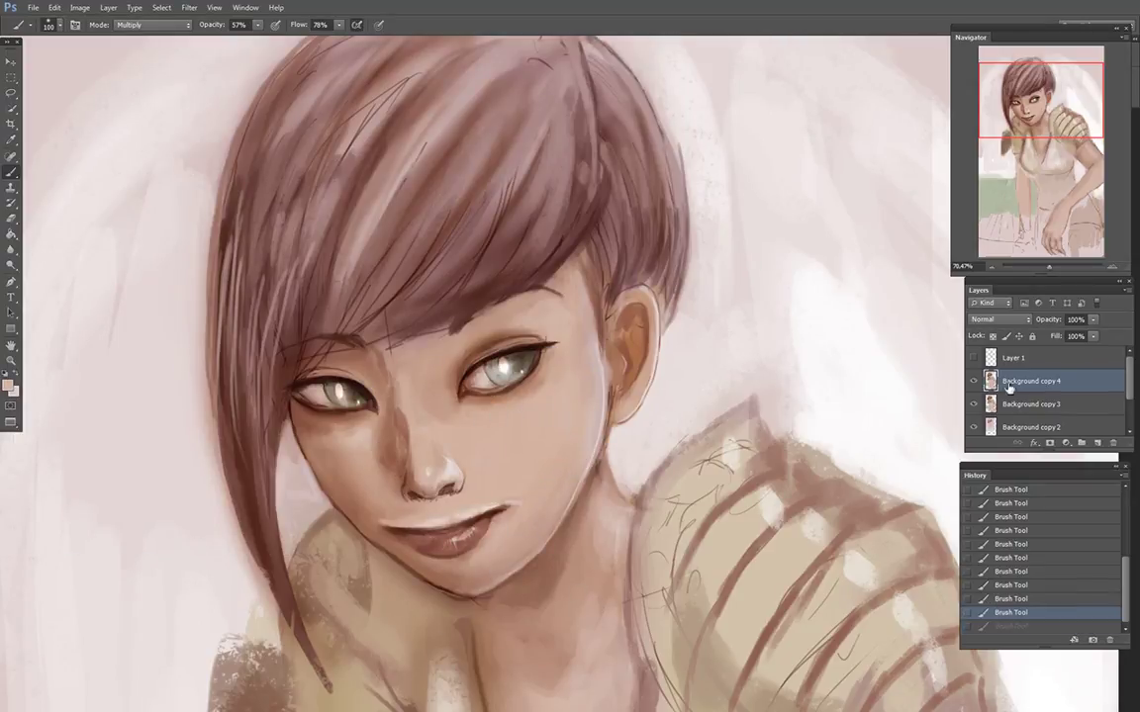
# Step: Merge the Background copy 4 layer down and check the merged layer hidden and shown
pyautogui.rightClick(1019, 394)
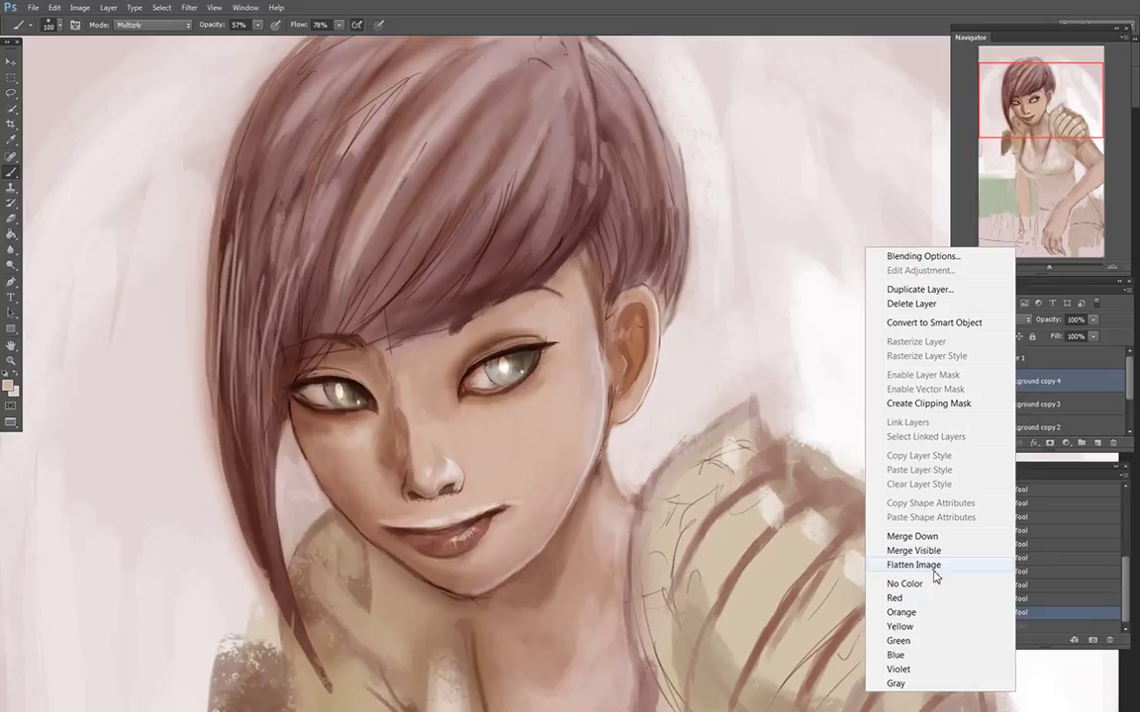
pyautogui.click(912, 536)
pyautogui.click(974, 381)
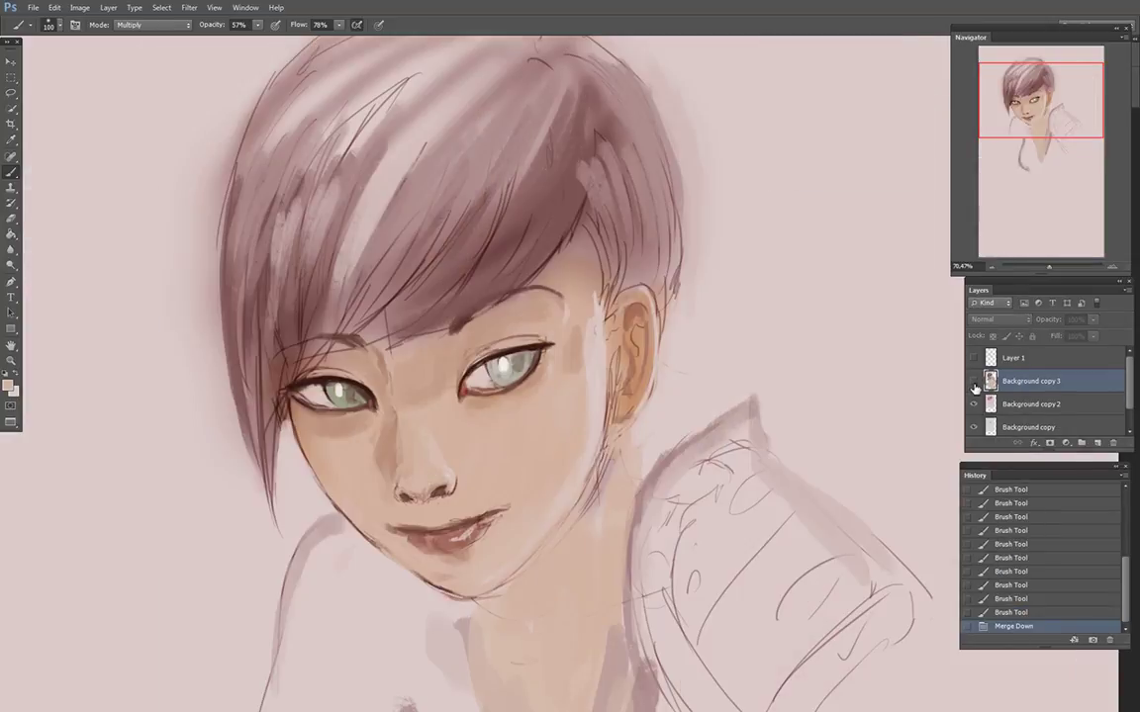
pyautogui.click(973, 381)
# Step: Duplicate the Background copy 3 layer as Background copy 4
pyautogui.click(108, 7)
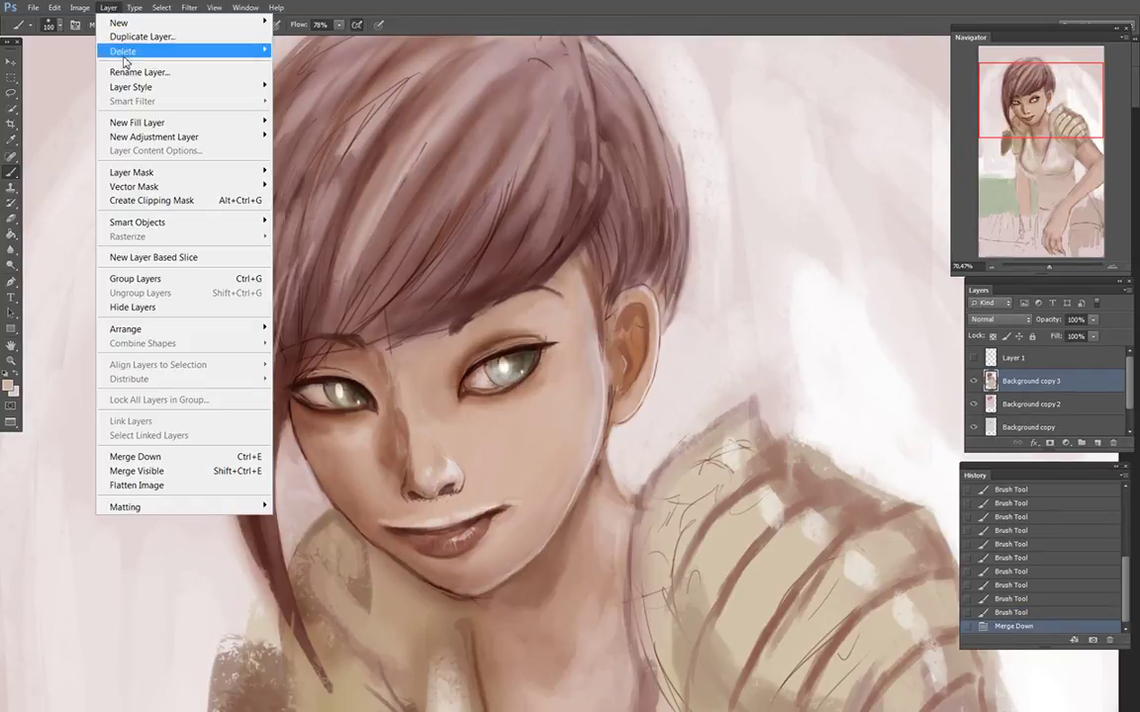
pyautogui.click(124, 37)
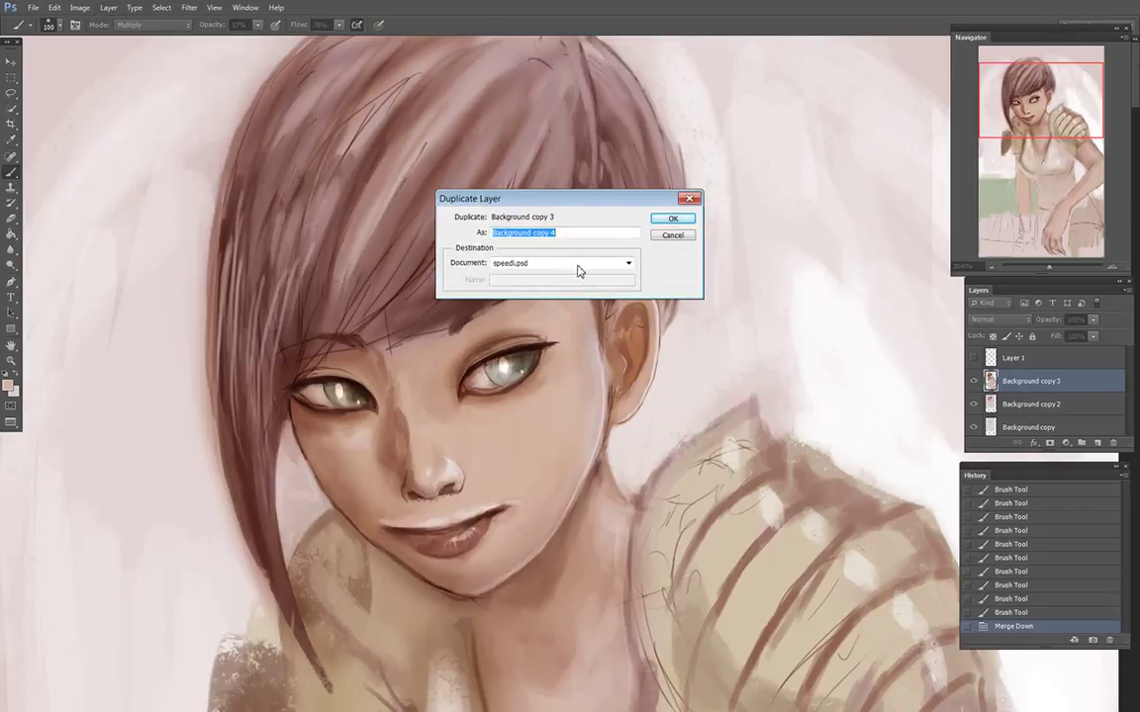
pyautogui.click(670, 218)
# Step: Shade the cheek below the hair lock, the side of the nose, the brow area and the fringe with soft Multiply strokes
pyautogui.moveTo(300, 420); pyautogui.dragTo(330, 497)
pyautogui.moveTo(393, 467); pyautogui.dragTo(399, 436)
pyautogui.moveTo(399, 431); pyautogui.dragTo(403, 469)
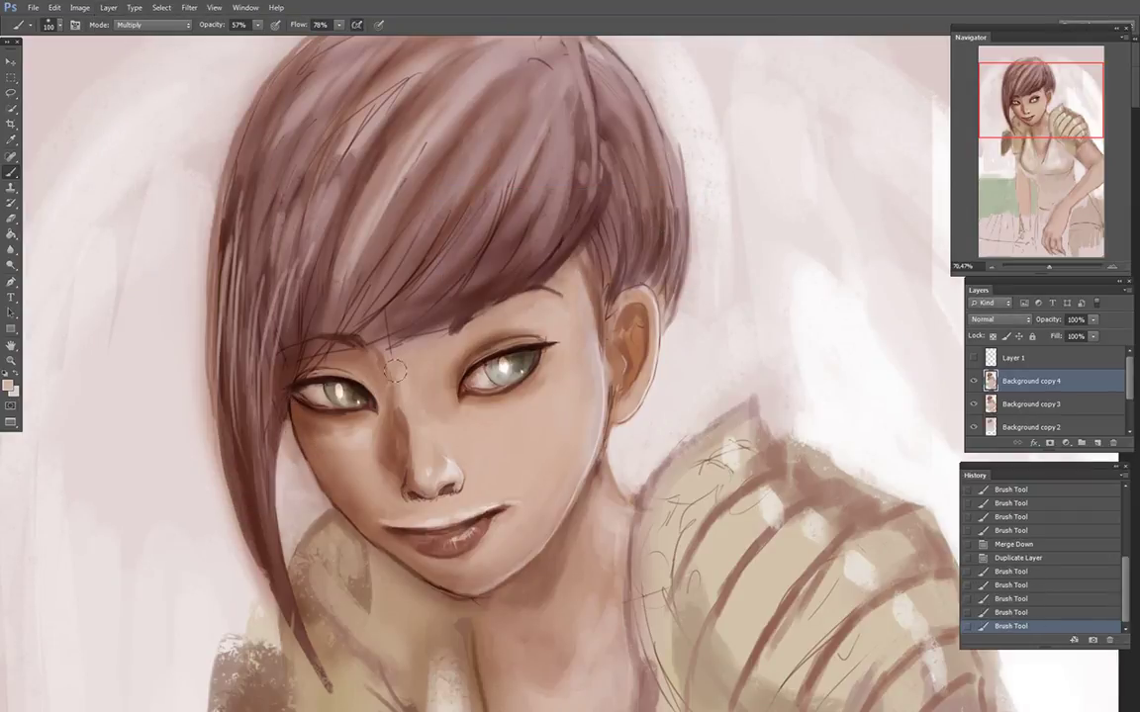
pyautogui.moveTo(396, 360)
pyautogui.mouseDown()
pyautogui.moveTo(454, 338)
pyautogui.moveTo(450, 296)
pyautogui.moveTo(420, 306)
pyautogui.mouseUp()
pyautogui.moveTo(485, 269)
pyautogui.mouseDown()
pyautogui.moveTo(415, 297)
pyautogui.moveTo(351, 302)
pyautogui.mouseUp()
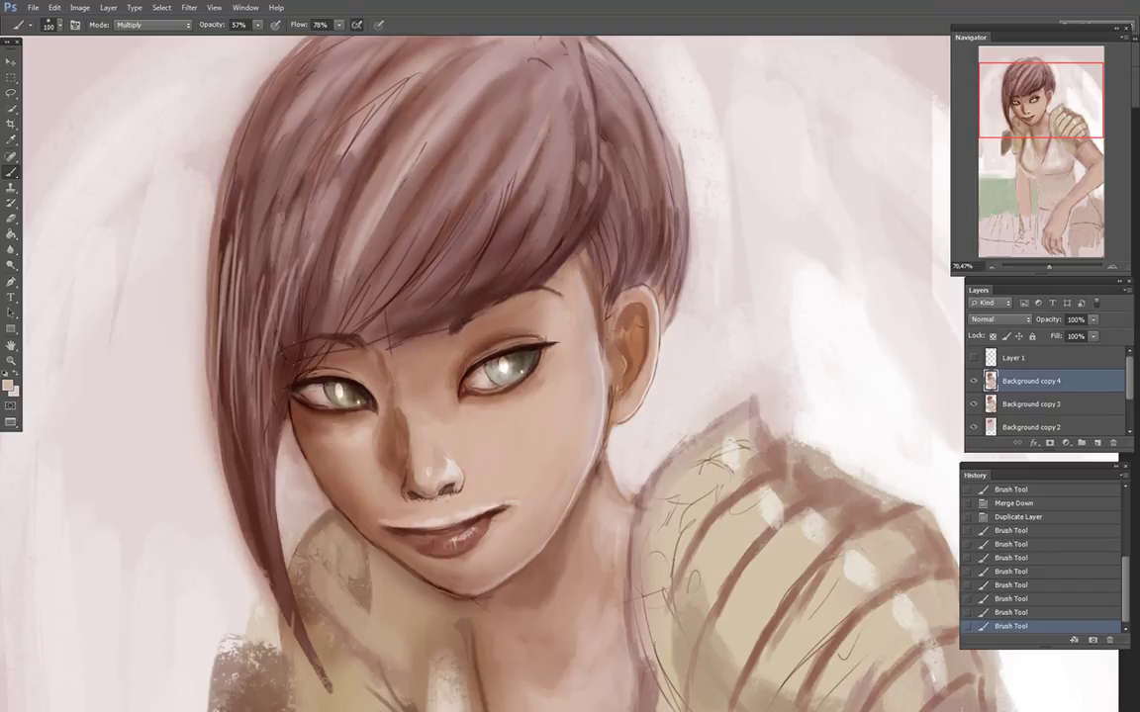
# Step: Deepen the soft shadows around both eyes and where the long hair lock meets the face
pyautogui.moveTo(278, 371); pyautogui.dragTo(260, 403)
pyautogui.moveTo(285, 413)
pyautogui.mouseDown()
pyautogui.moveTo(294, 449)
pyautogui.moveTo(340, 400)
pyautogui.mouseUp()
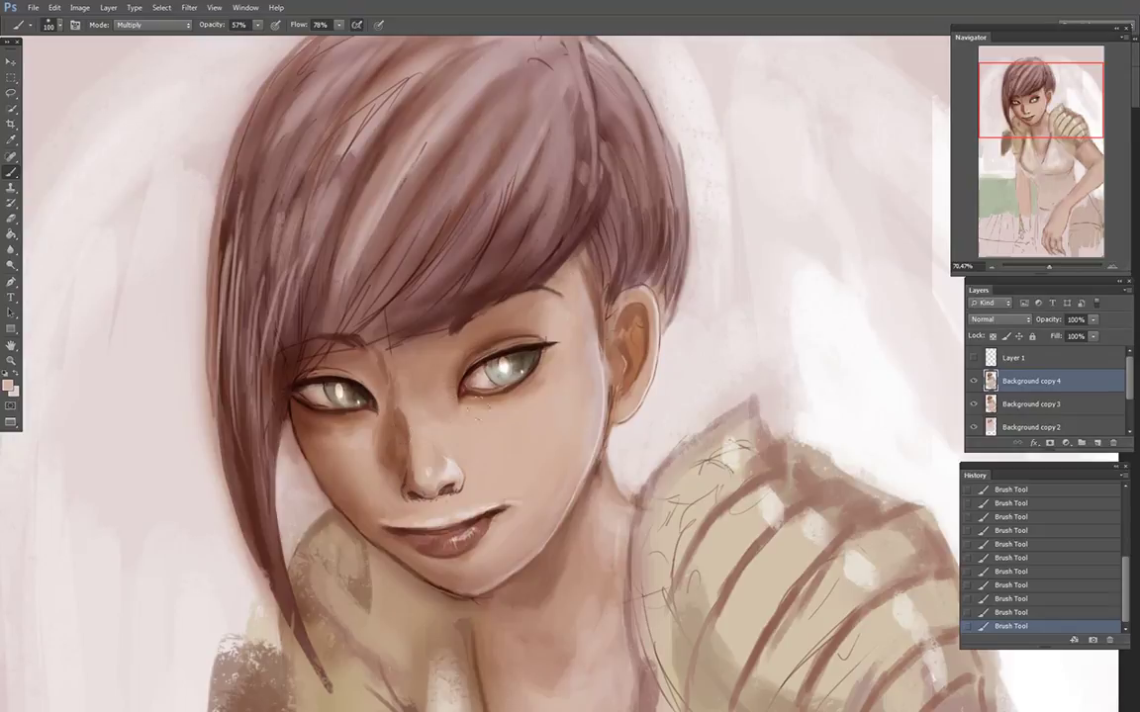
pyautogui.moveTo(479, 409); pyautogui.dragTo(522, 406)
pyautogui.moveTo(463, 348); pyautogui.dragTo(430, 358)
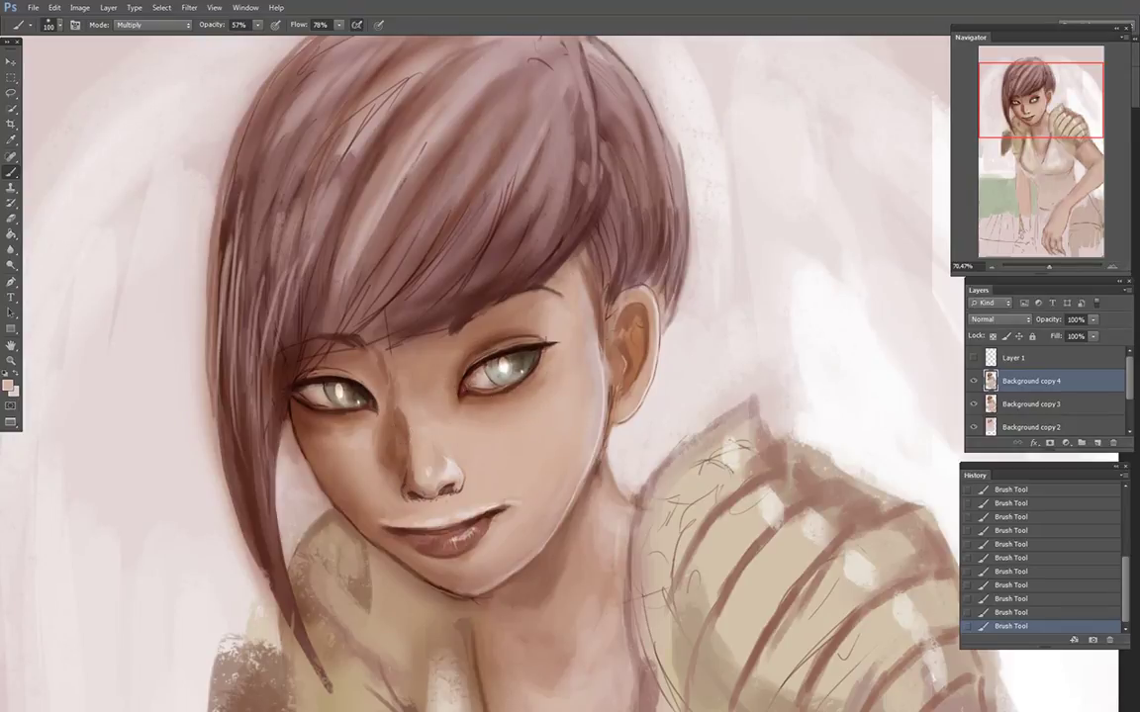
# Step: Deepen the shadows along the jaw, under the chin and down the neck and chest with soft Multiply strokes
pyautogui.scroll(-2, 495, 396)
pyautogui.moveTo(377, 474); pyautogui.dragTo(449, 477)
pyautogui.scroll(-3, 554, 435)
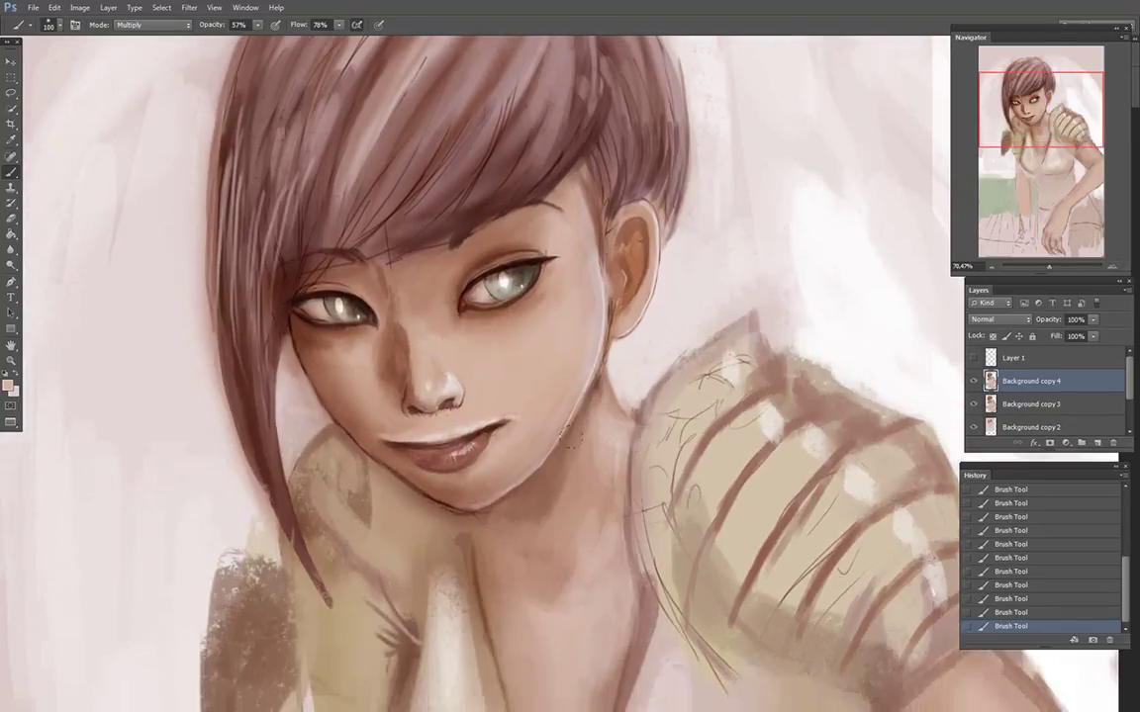
pyautogui.moveTo(543, 355)
pyautogui.mouseDown()
pyautogui.moveTo(450, 470)
pyautogui.moveTo(434, 508)
pyautogui.moveTo(428, 609)
pyautogui.mouseUp()
pyautogui.scroll(-4, 427, 594)
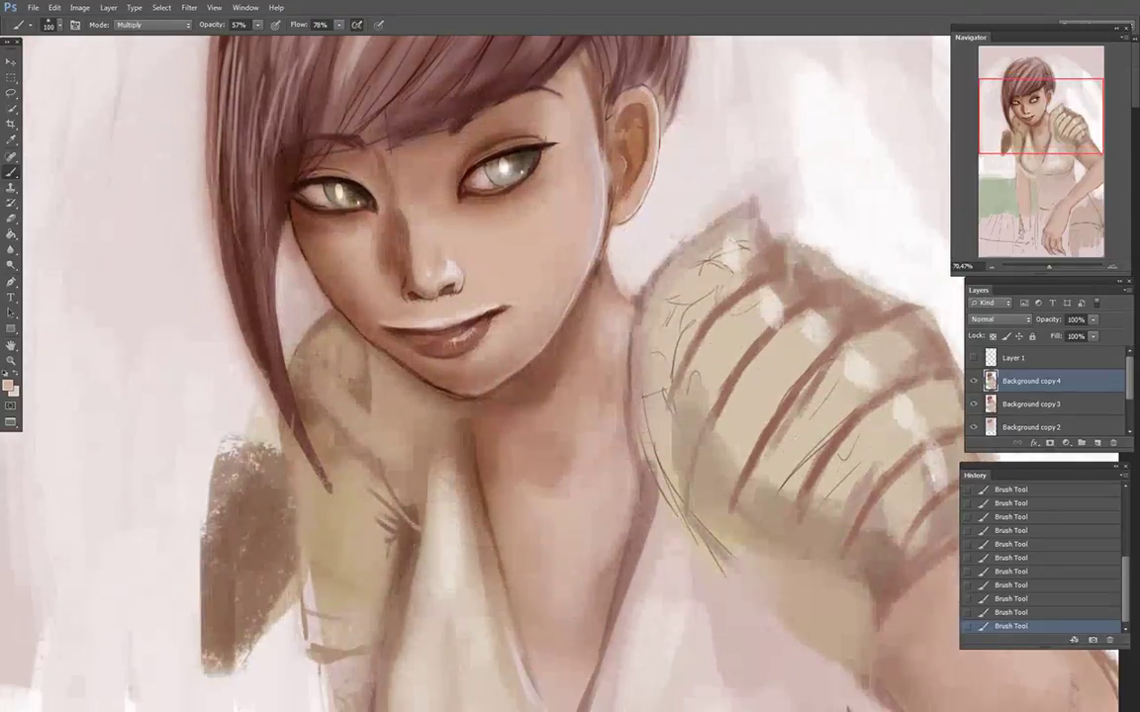
pyautogui.moveTo(479, 426); pyautogui.dragTo(529, 691)
pyautogui.moveTo(505, 523); pyautogui.dragTo(542, 702)
pyautogui.moveTo(499, 450); pyautogui.dragTo(547, 691)
pyautogui.moveTo(492, 418); pyautogui.dragTo(525, 461)
pyautogui.moveTo(544, 397); pyautogui.dragTo(518, 509)
pyautogui.moveTo(576, 358); pyautogui.dragTo(545, 492)
pyautogui.moveTo(603, 293); pyautogui.dragTo(526, 380)
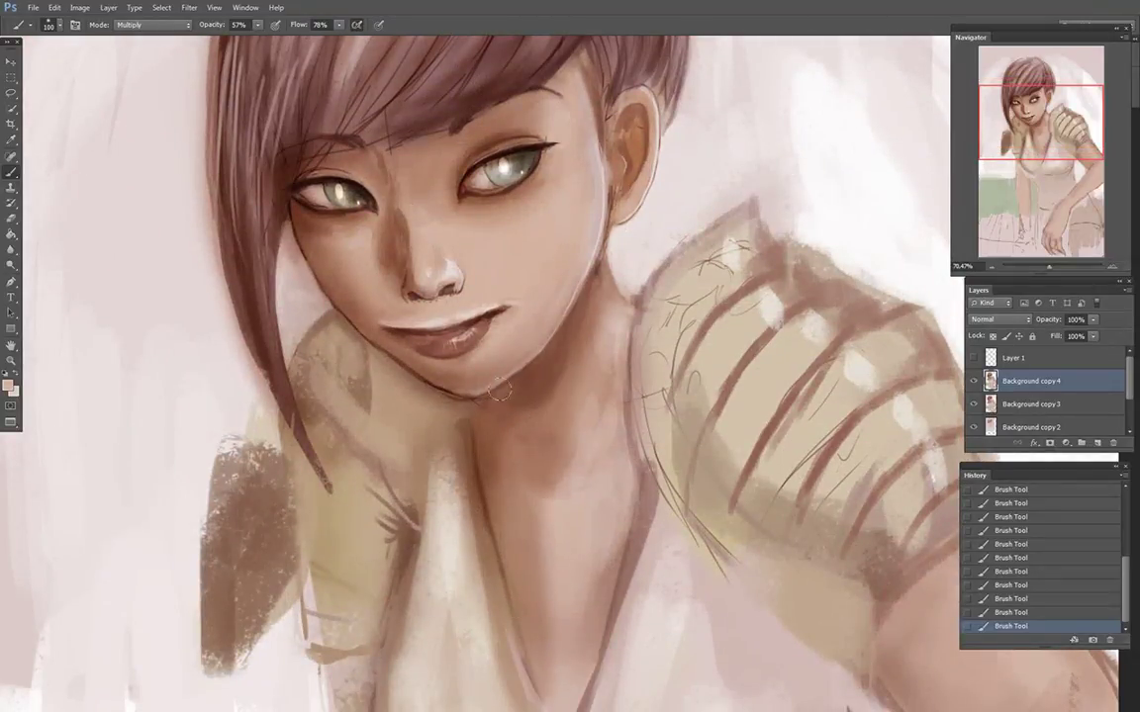
pyautogui.scroll(-2, 498, 389)
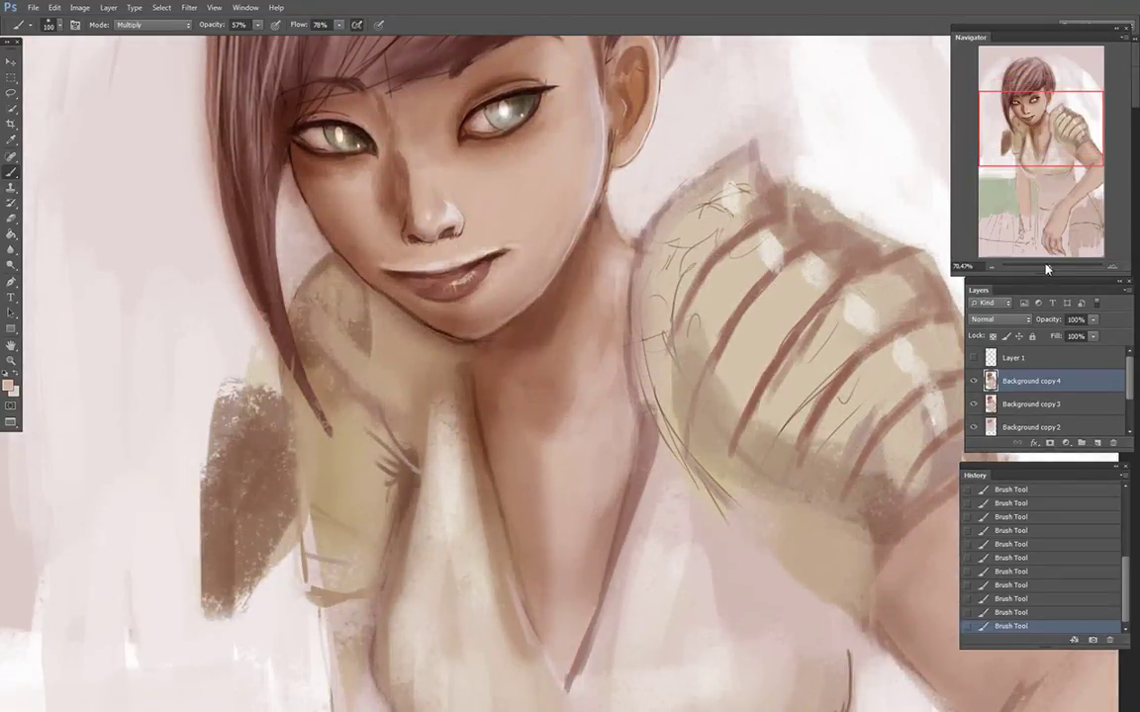
# Step: Shade the bent arm from below the armoured shoulder along the elbow and forearm with soft Multiply strokes
pyautogui.moveTo(1046, 269); pyautogui.dragTo(1046, 274)
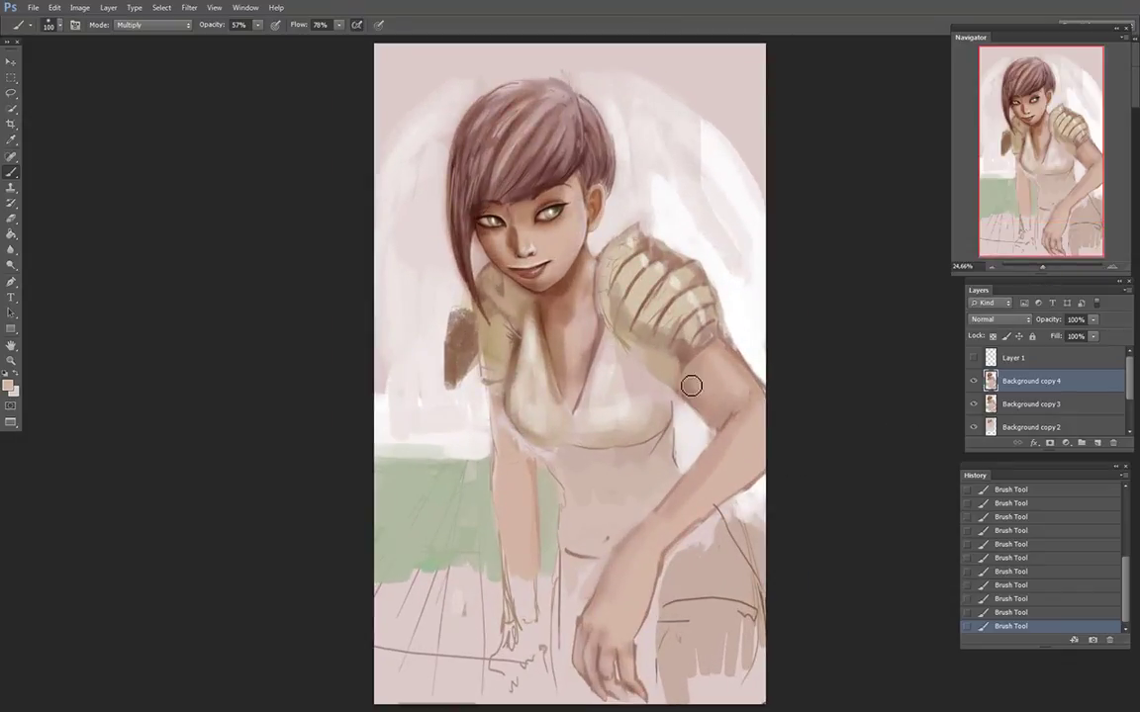
pyautogui.moveTo(690, 386)
pyautogui.mouseDown()
pyautogui.moveTo(725, 436)
pyautogui.moveTo(736, 428)
pyautogui.moveTo(677, 502)
pyautogui.mouseUp()
pyautogui.moveTo(724, 448); pyautogui.dragTo(644, 542)
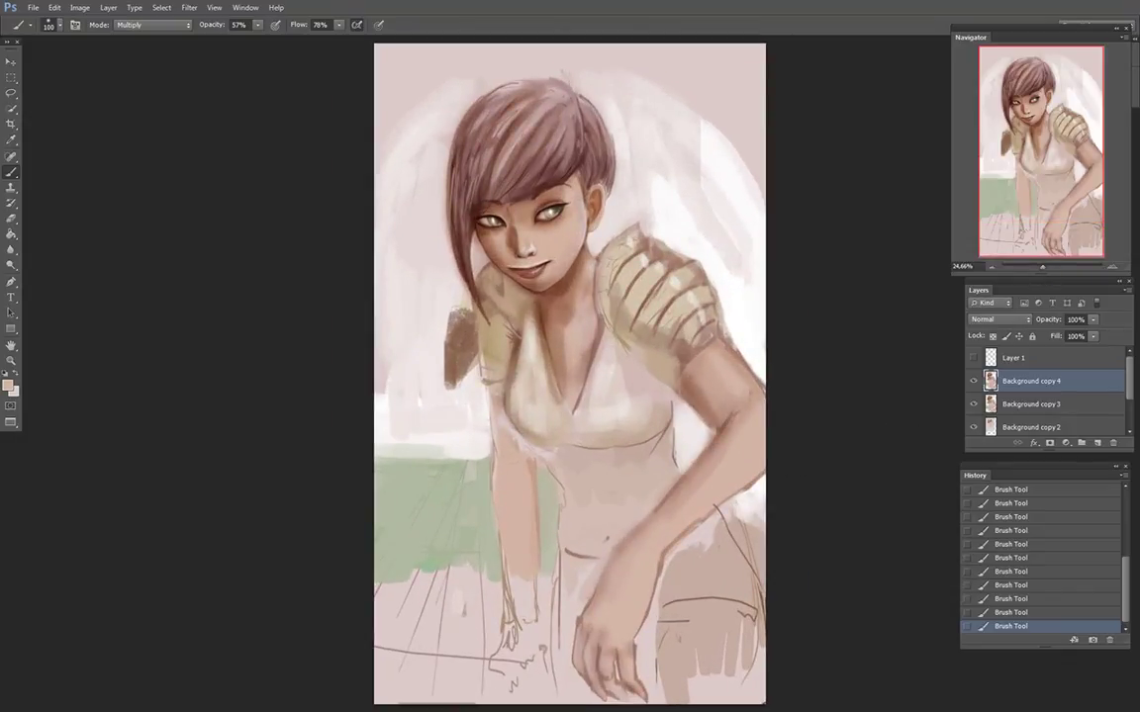
# Step: Shade the sleeve beside the chest, the edge of the top and the bare midriff with soft Multiply strokes
pyautogui.scroll(2, 727, 200)
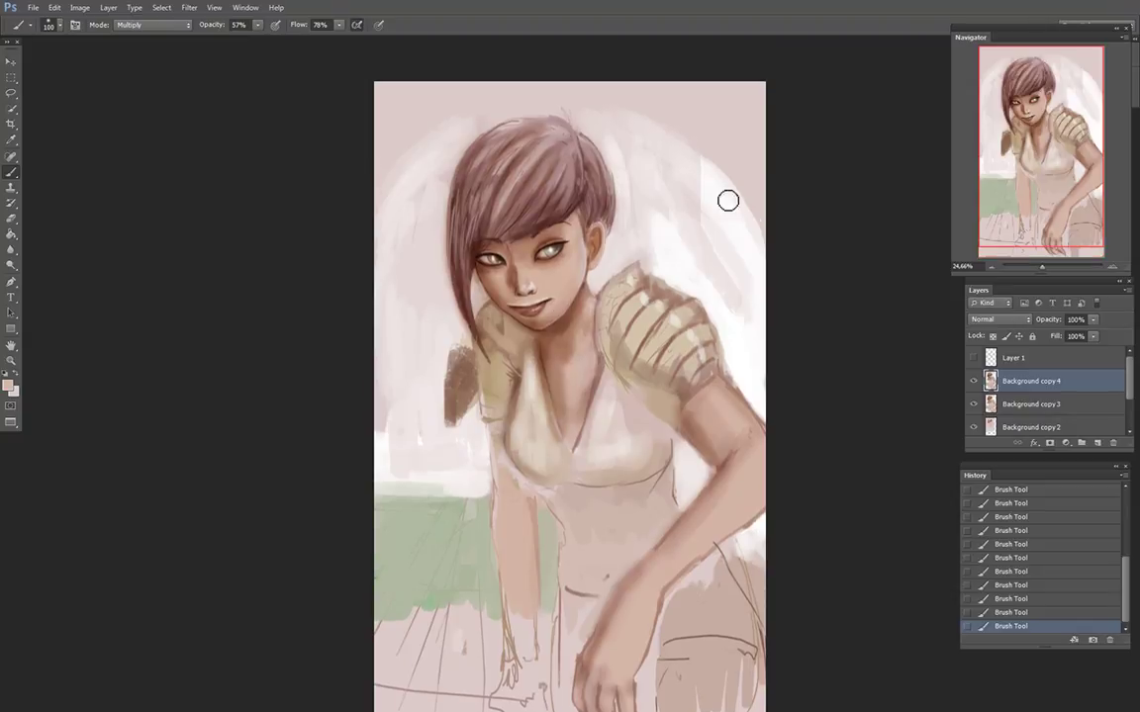
pyautogui.scroll(1, 727, 201)
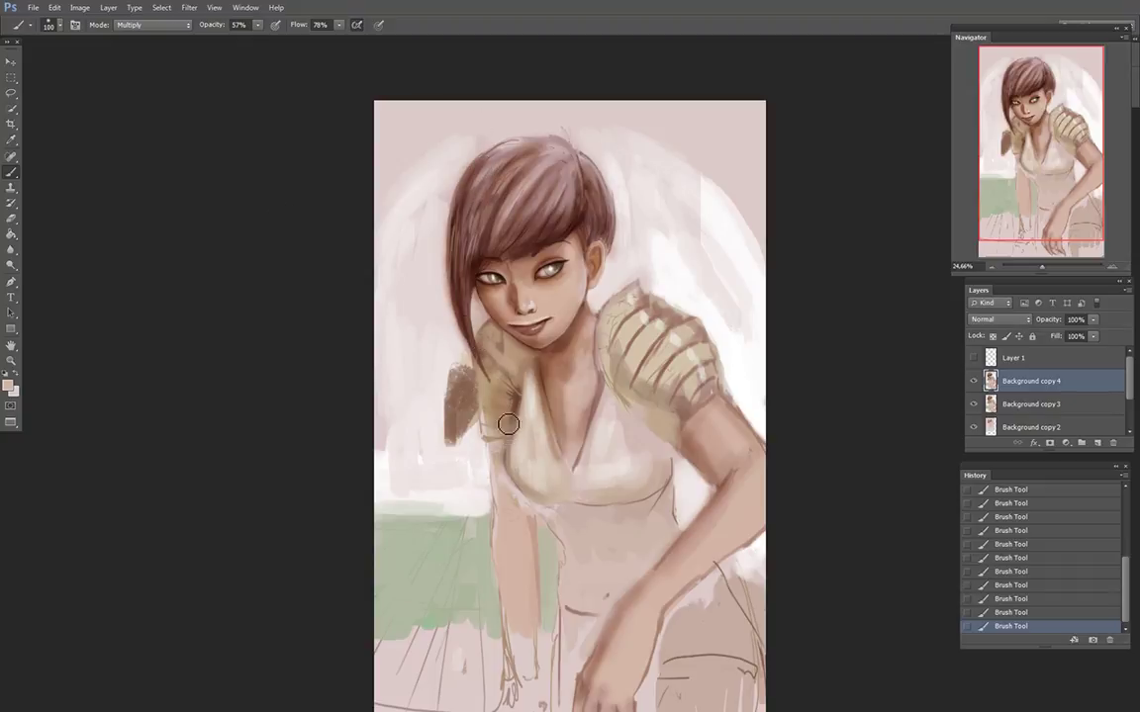
pyautogui.moveTo(487, 444)
pyautogui.mouseDown()
pyautogui.moveTo(489, 398)
pyautogui.moveTo(541, 418)
pyautogui.mouseUp()
pyautogui.moveTo(519, 471)
pyautogui.mouseDown()
pyautogui.moveTo(573, 512)
pyautogui.moveTo(599, 510)
pyautogui.moveTo(572, 545)
pyautogui.moveTo(569, 531)
pyautogui.moveTo(579, 563)
pyautogui.moveTo(609, 531)
pyautogui.moveTo(605, 583)
pyautogui.moveTo(640, 523)
pyautogui.moveTo(614, 617)
pyautogui.moveTo(649, 546)
pyautogui.moveTo(652, 563)
pyautogui.moveTo(672, 531)
pyautogui.moveTo(623, 595)
pyautogui.moveTo(560, 605)
pyautogui.mouseUp()
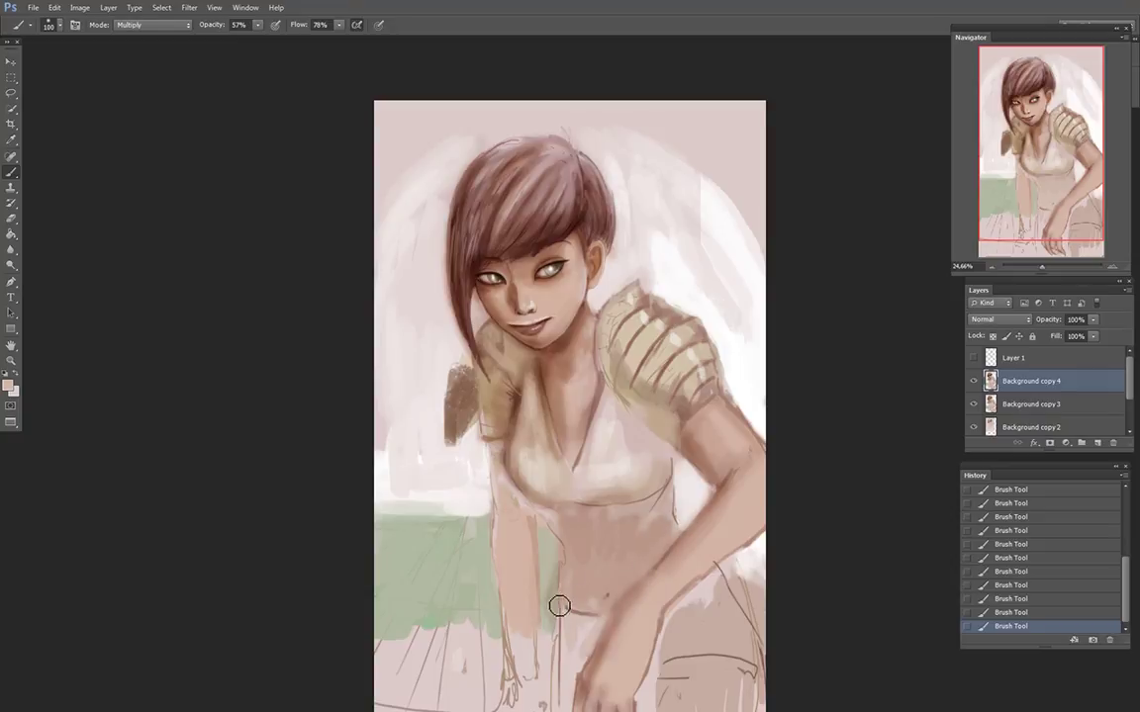
pyautogui.scroll(1, 557, 549)
pyautogui.moveTo(556, 548)
pyautogui.mouseDown()
pyautogui.moveTo(656, 558)
pyautogui.moveTo(565, 567)
pyautogui.moveTo(564, 555)
pyautogui.mouseUp()
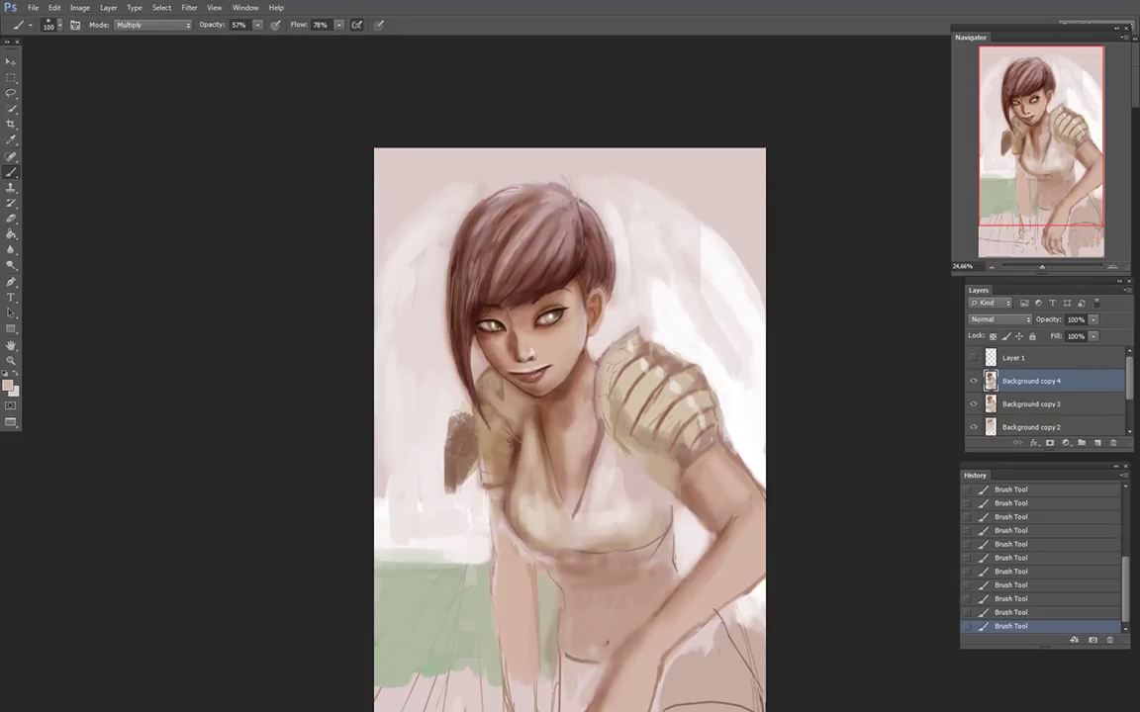
pyautogui.moveTo(634, 586)
pyautogui.mouseDown()
pyautogui.moveTo(572, 606)
pyautogui.moveTo(531, 555)
pyautogui.moveTo(563, 583)
pyautogui.moveTo(568, 630)
pyautogui.moveTo(529, 604)
pyautogui.moveTo(495, 534)
pyautogui.moveTo(514, 592)
pyautogui.moveTo(526, 548)
pyautogui.moveTo(535, 606)
pyautogui.mouseUp()
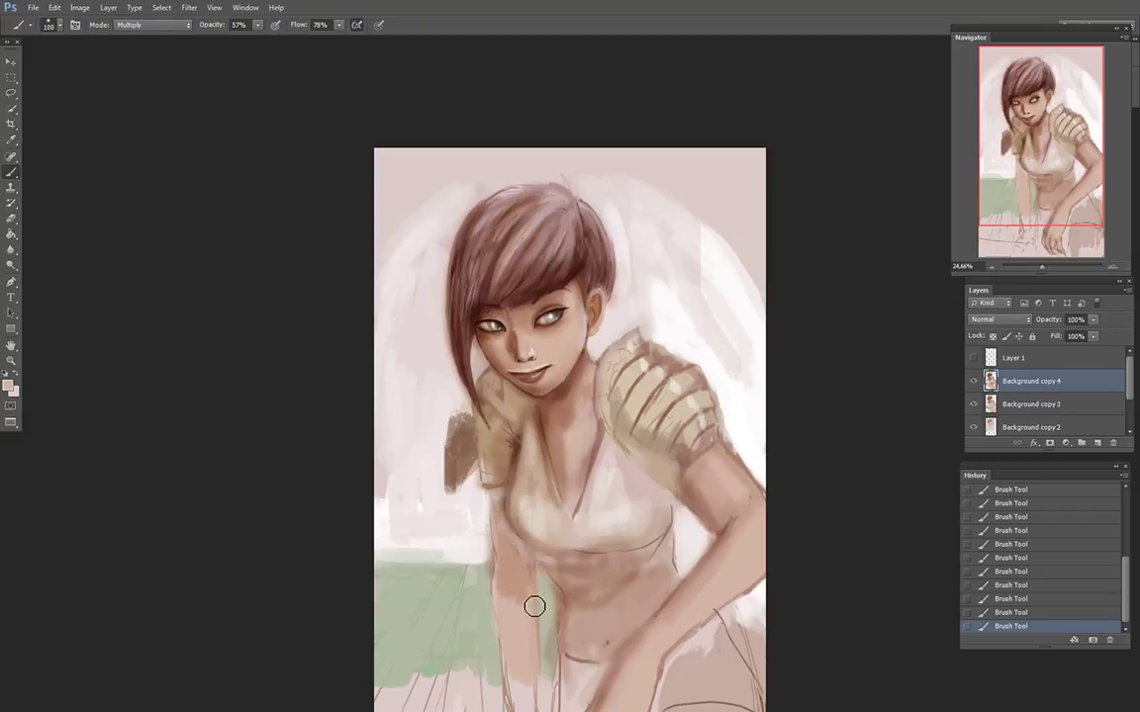
# Step: Add soft Multiply shading to the cheek under the eye beside the long hair lock
pyautogui.scroll(2, 614, 440)
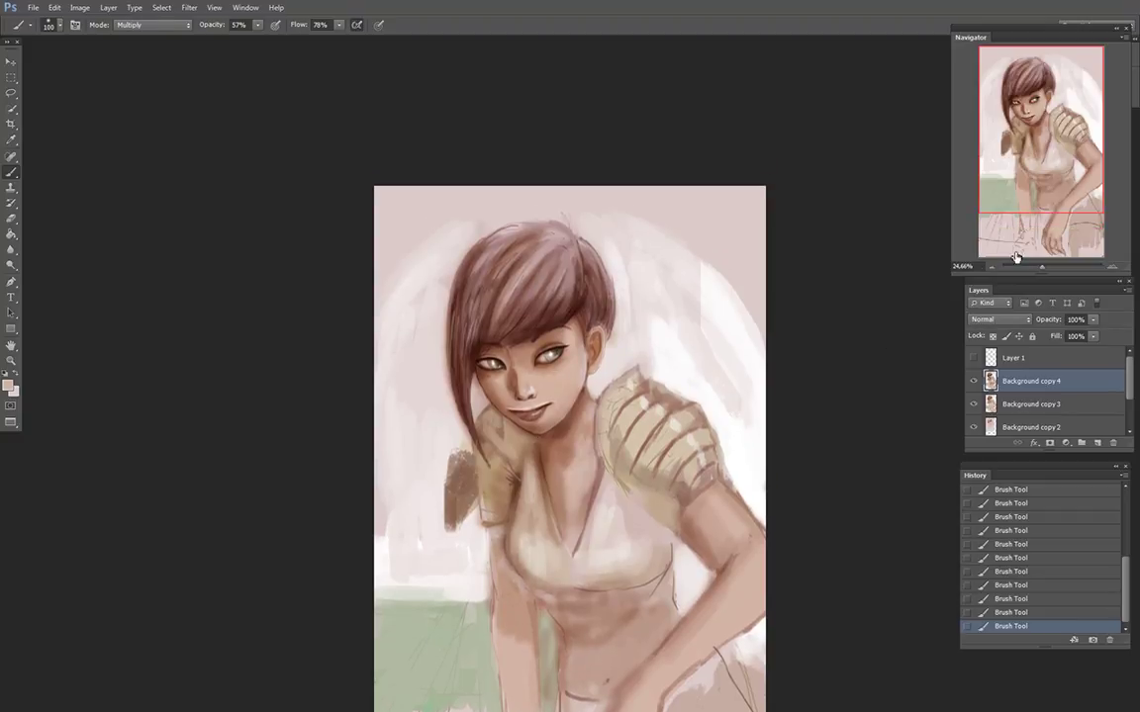
pyautogui.moveTo(1041, 267)
pyautogui.mouseDown()
pyautogui.moveTo(1063, 267)
pyautogui.moveTo(1052, 273)
pyautogui.mouseUp()
pyautogui.click(542, 476)
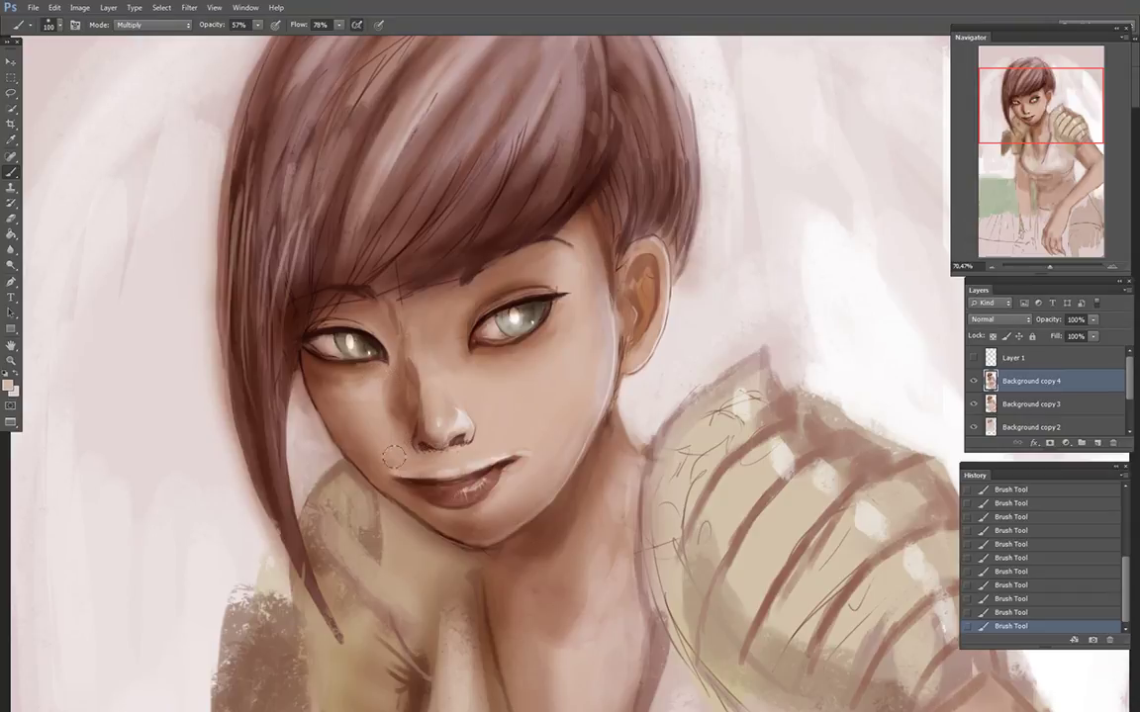
pyautogui.moveTo(317, 390); pyautogui.dragTo(338, 390)
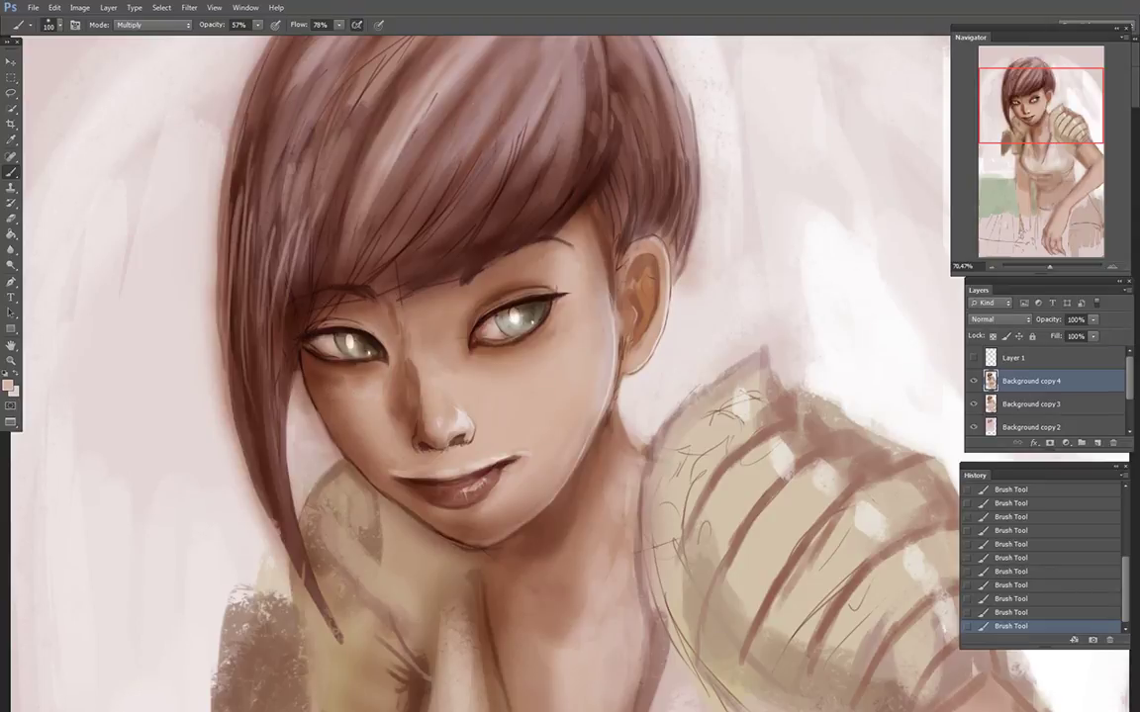
# Step: Set the brush to Normal mode and choose the hard-edged 77 px brush tip, reduced to 19 px
pyautogui.click(119, 25)
pyautogui.click(120, 41)
pyautogui.click(53, 26)
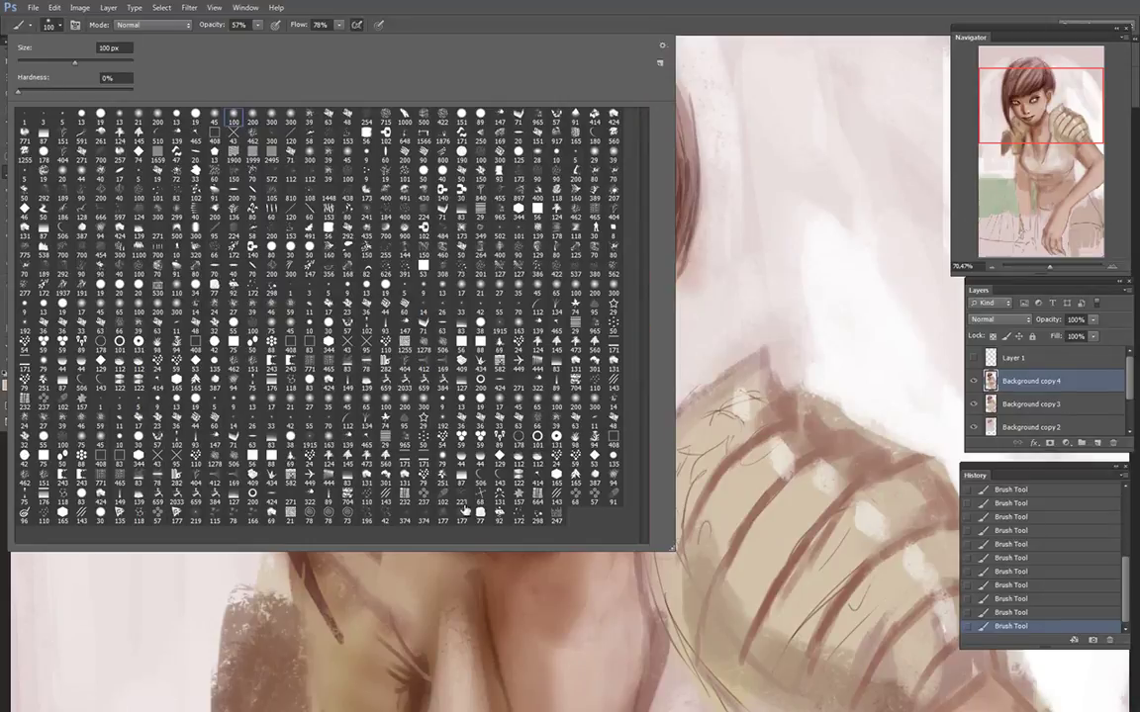
pyautogui.click(481, 514)
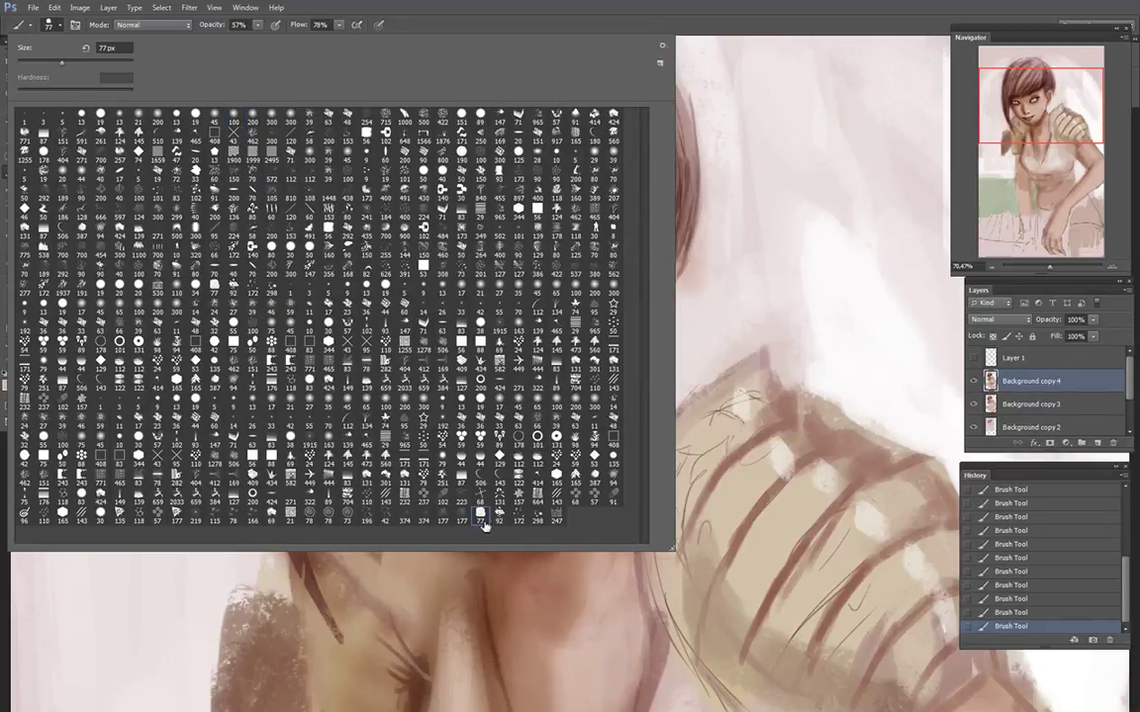
pyautogui.click(592, 637)
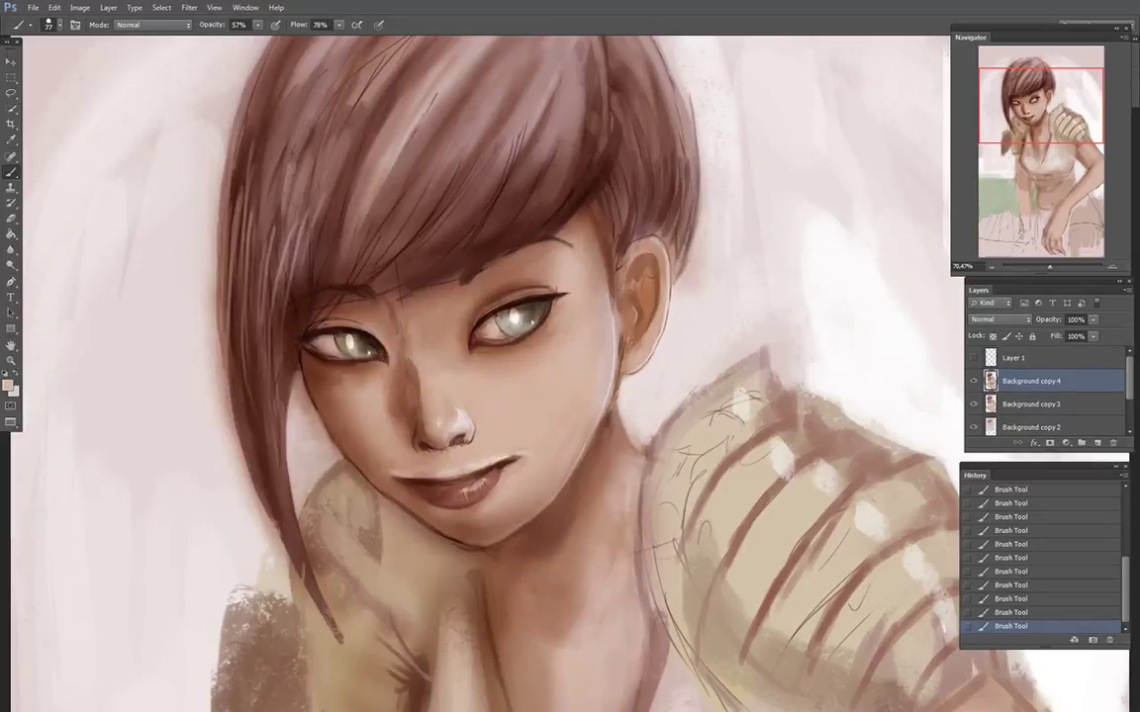
pyautogui.click(61, 28)
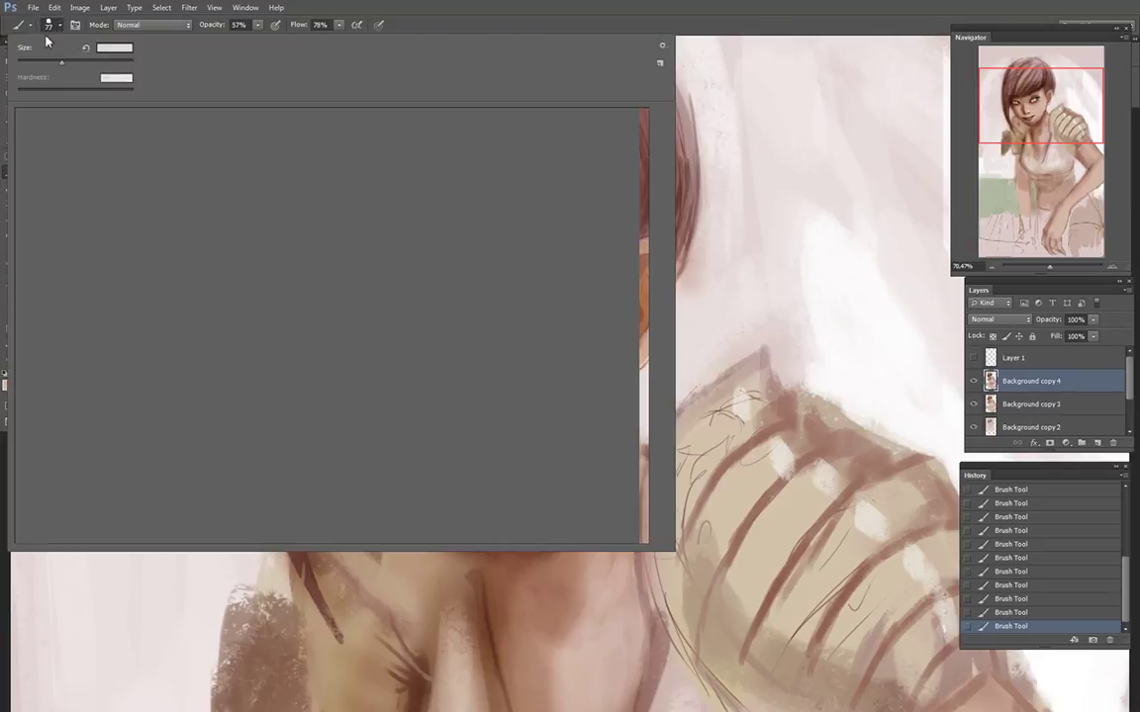
pyautogui.keyDown('alt'); pyautogui.click(36, 60); pyautogui.keyUp('alt')
pyautogui.click(60, 25)
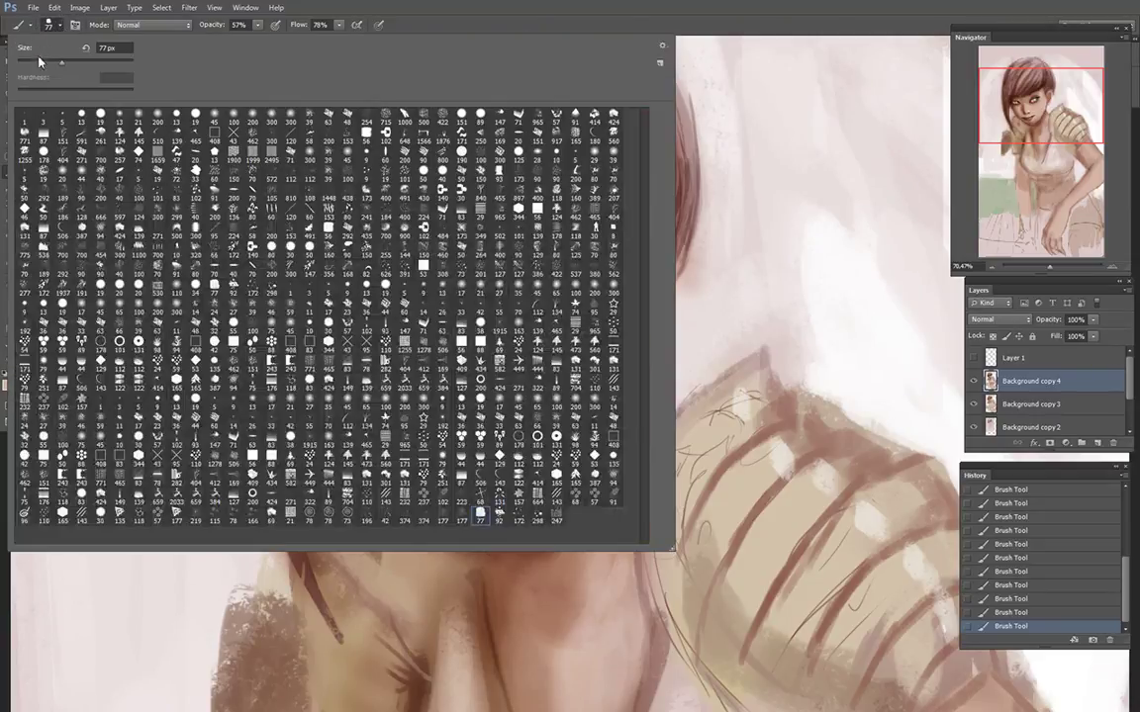
pyautogui.keyDown('alt'); pyautogui.click(375, 596); pyautogui.keyUp('alt')
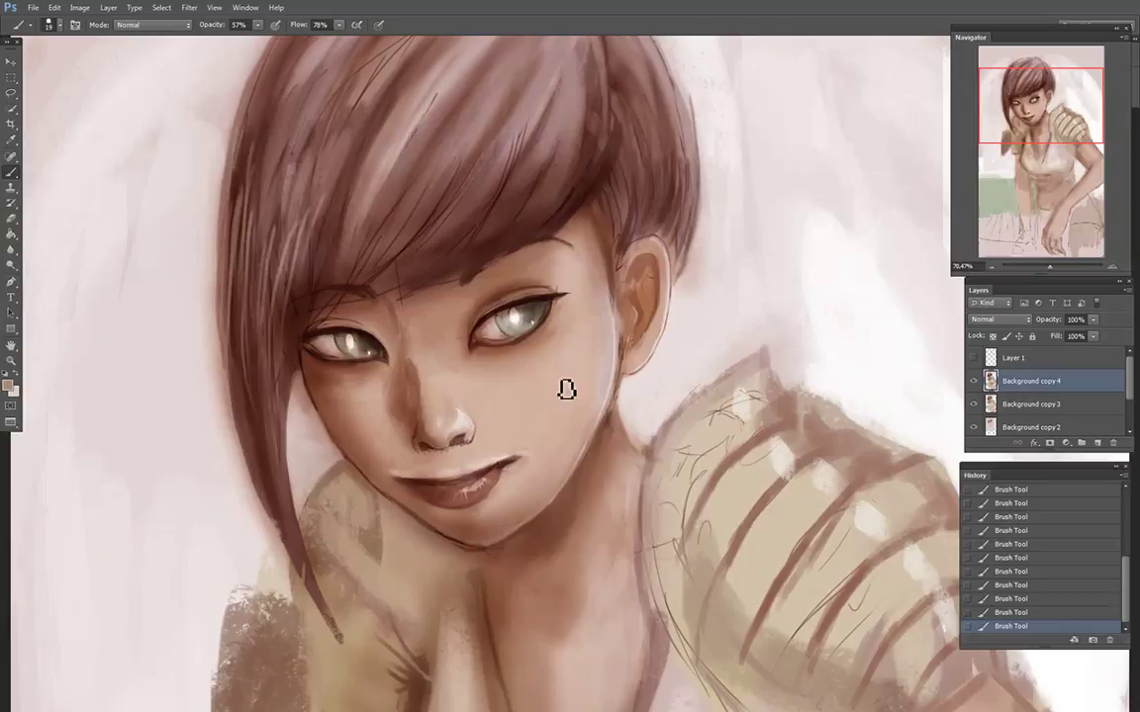
# Step: Paint dark strands along the fringe's lower edge above the brow with reddish browns sampled from the hair
pyautogui.keyDown('alt'); pyautogui.click(445, 271); pyautogui.keyUp('alt')
pyautogui.keyDown('alt'); pyautogui.click(437, 288); pyautogui.keyUp('alt')
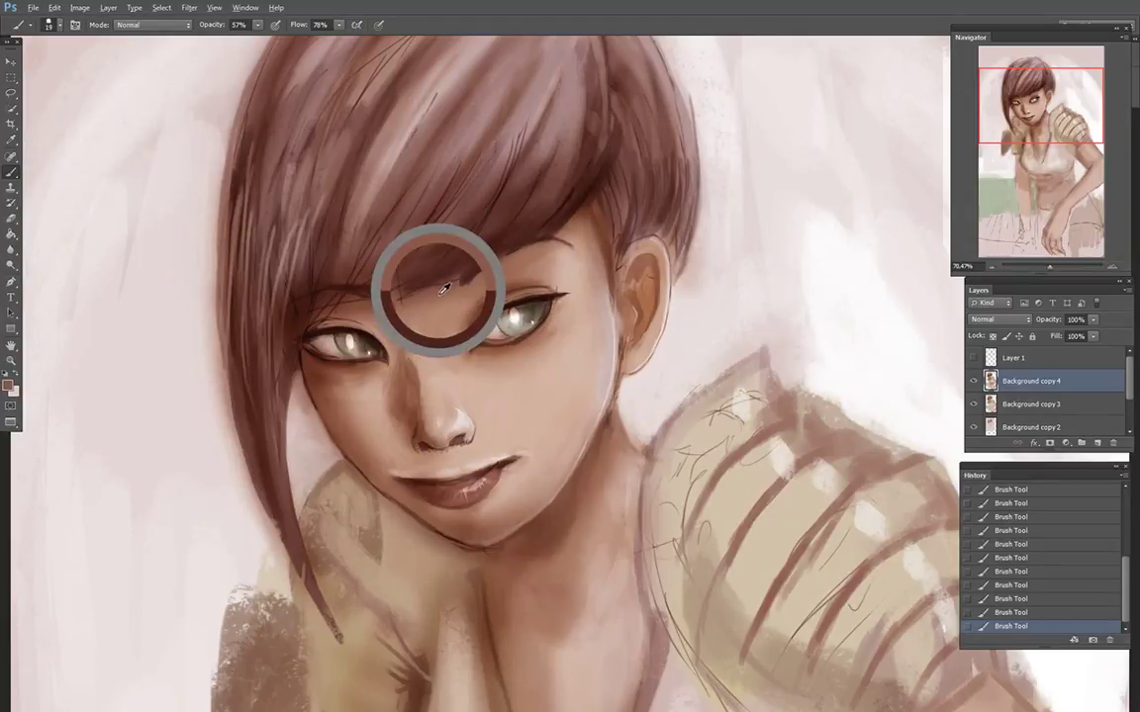
pyautogui.keyDown('alt'); pyautogui.click(463, 243); pyautogui.keyUp('alt')
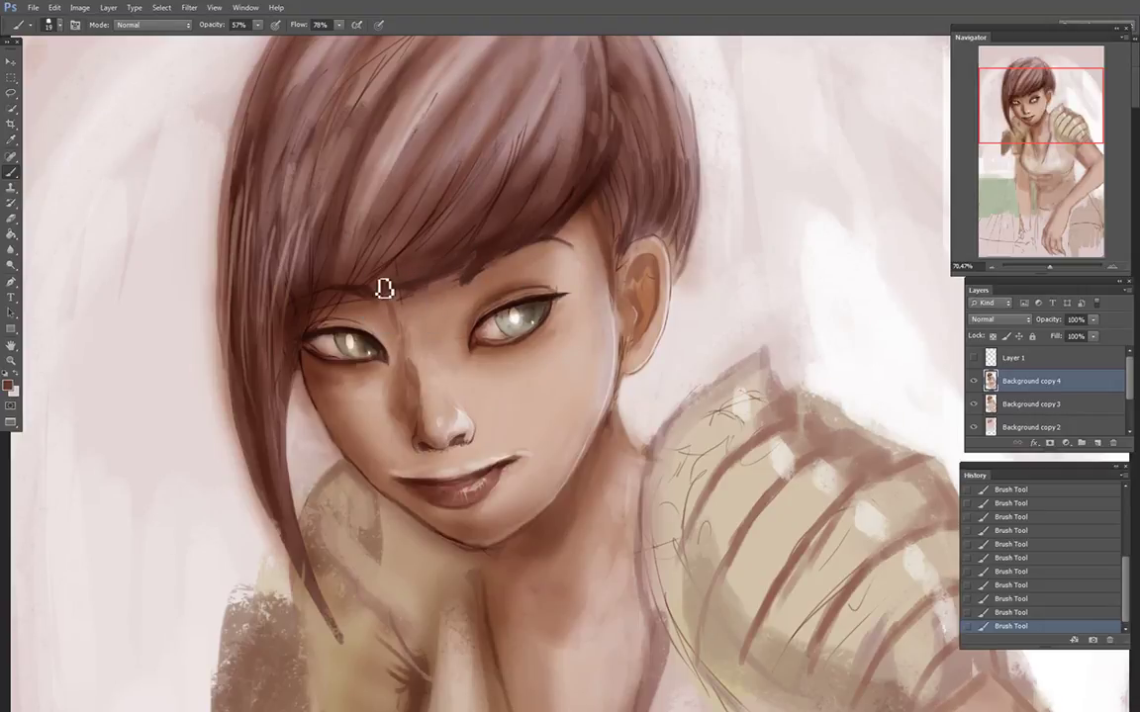
pyautogui.keyDown('alt'); pyautogui.click(376, 209); pyautogui.keyUp('alt')
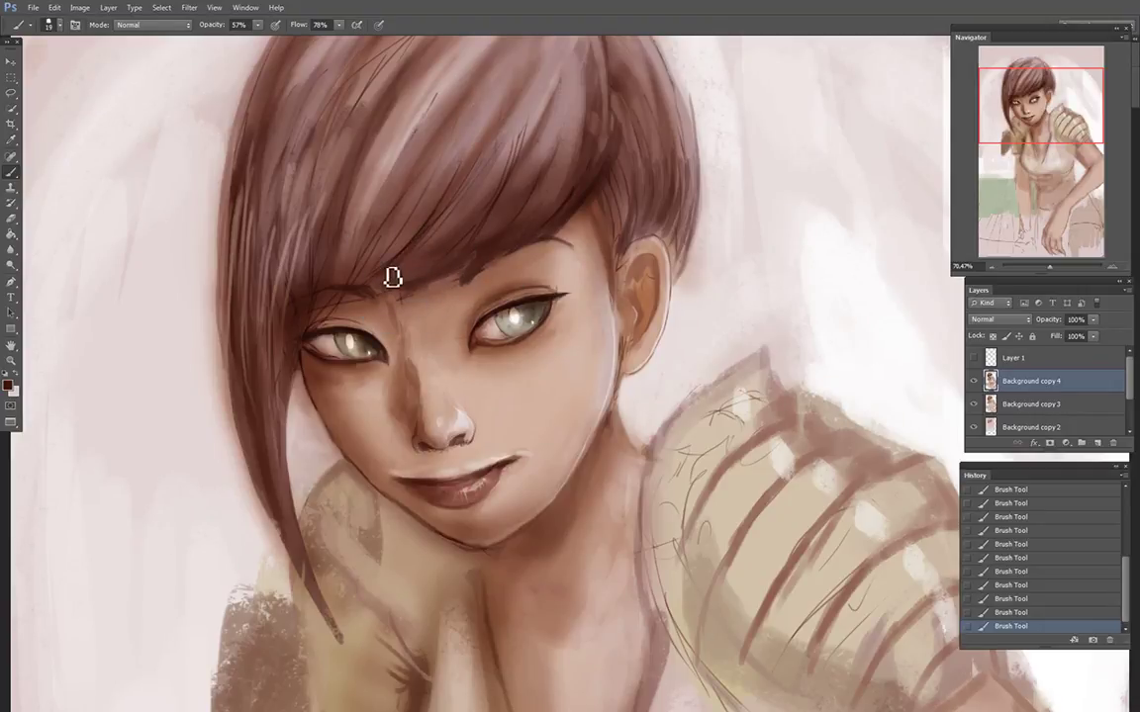
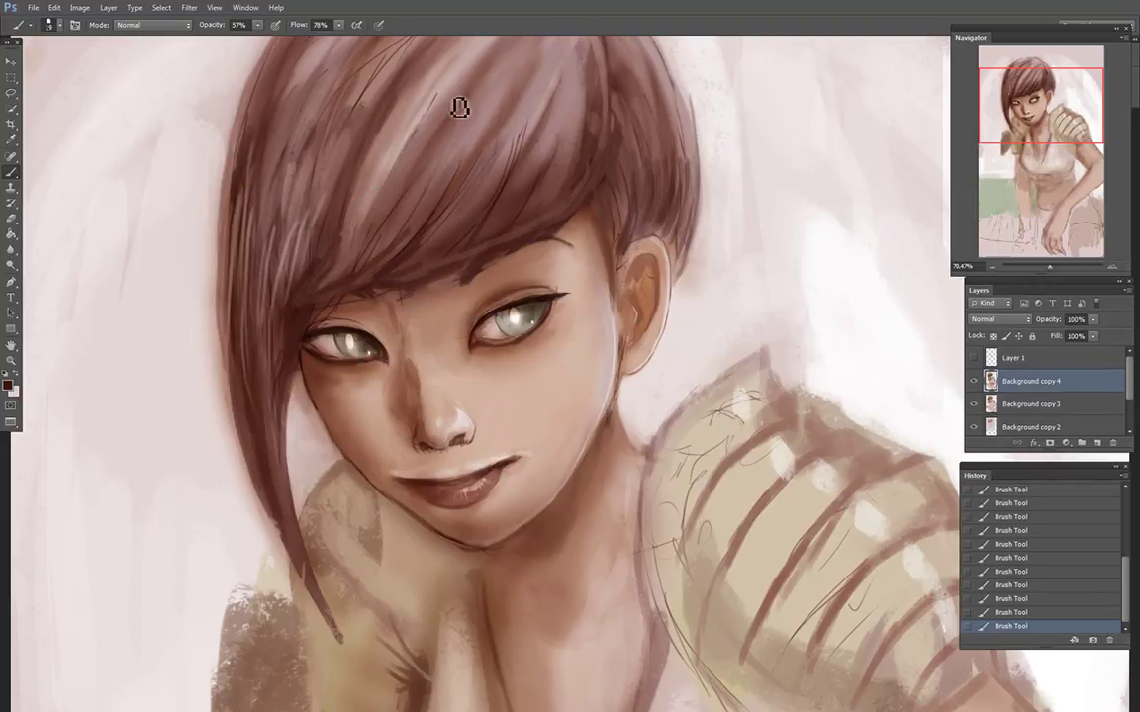
# Step: Paint a light highlight on the temple beside the outer eye corner using colours sampled from the skin and background
pyautogui.moveTo(351, 115); pyautogui.dragTo(352, 185)
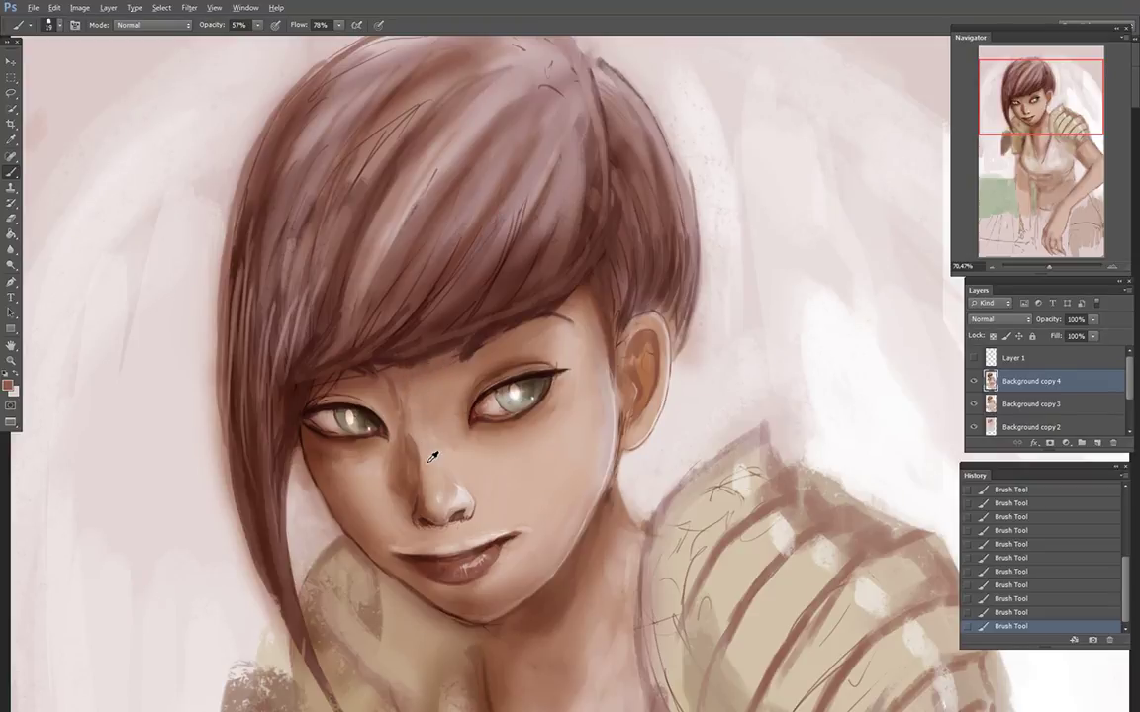
pyautogui.keyDown('alt'); pyautogui.click(386, 412); pyautogui.keyUp('alt')
pyautogui.keyDown('alt'); pyautogui.click(544, 340); pyautogui.keyUp('alt')
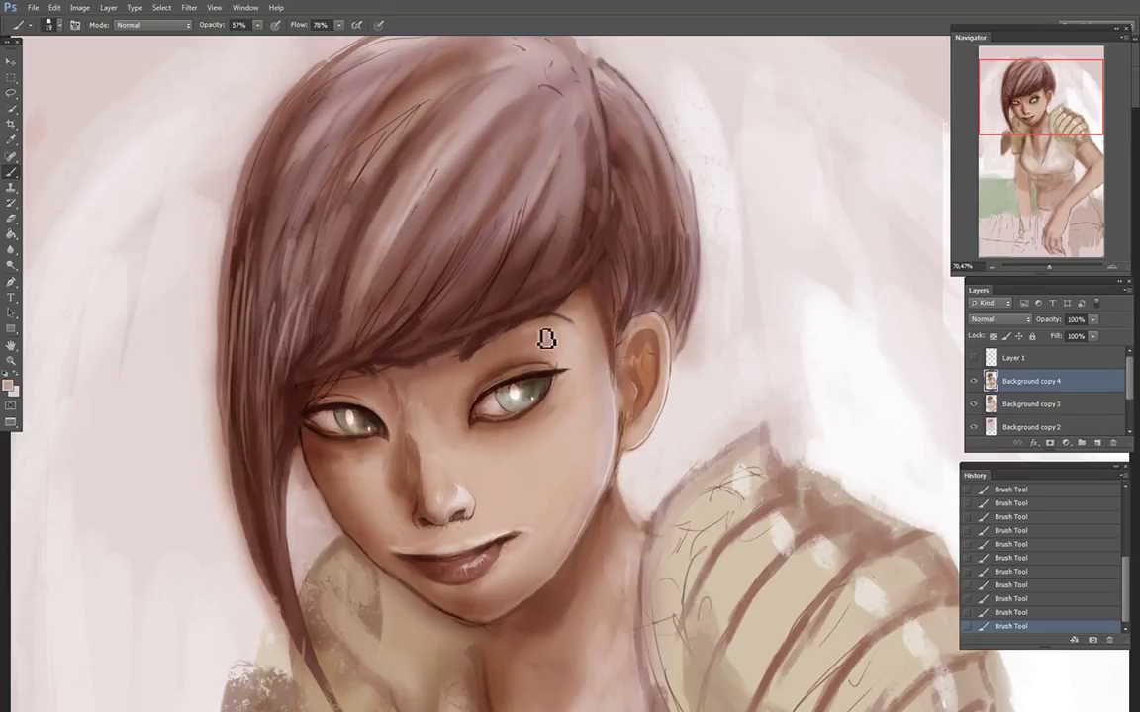
pyautogui.keyDown('alt'); pyautogui.click(700, 414); pyautogui.keyUp('alt')
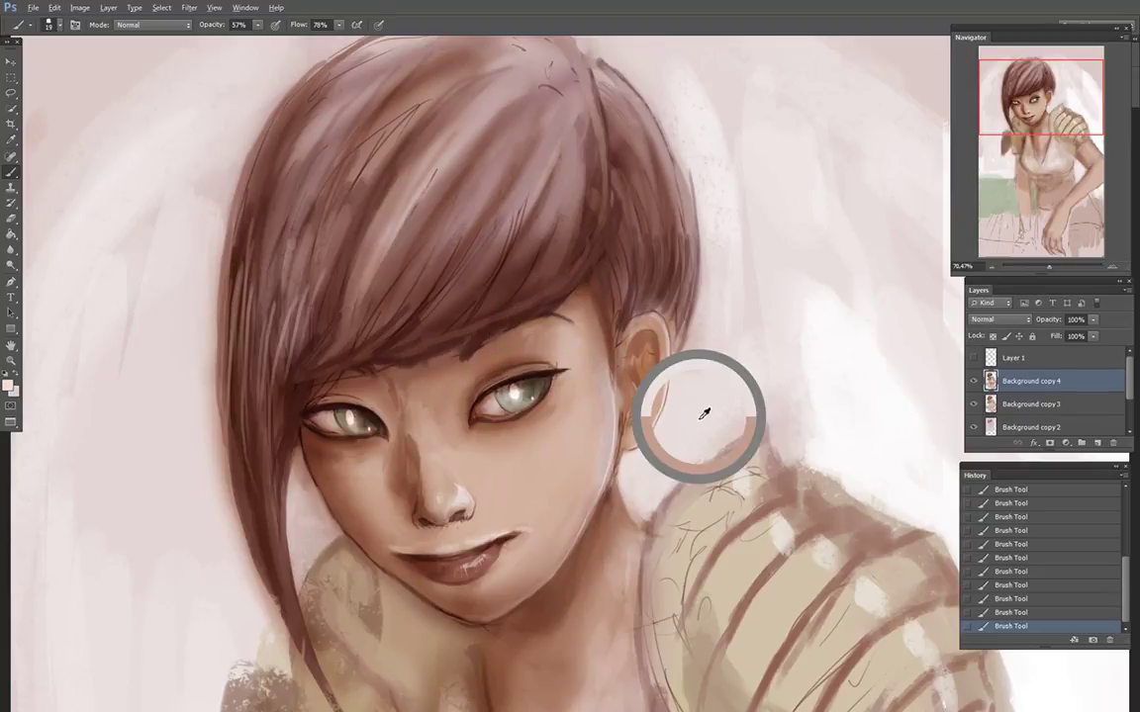
pyautogui.moveTo(591, 404); pyautogui.dragTo(591, 413)
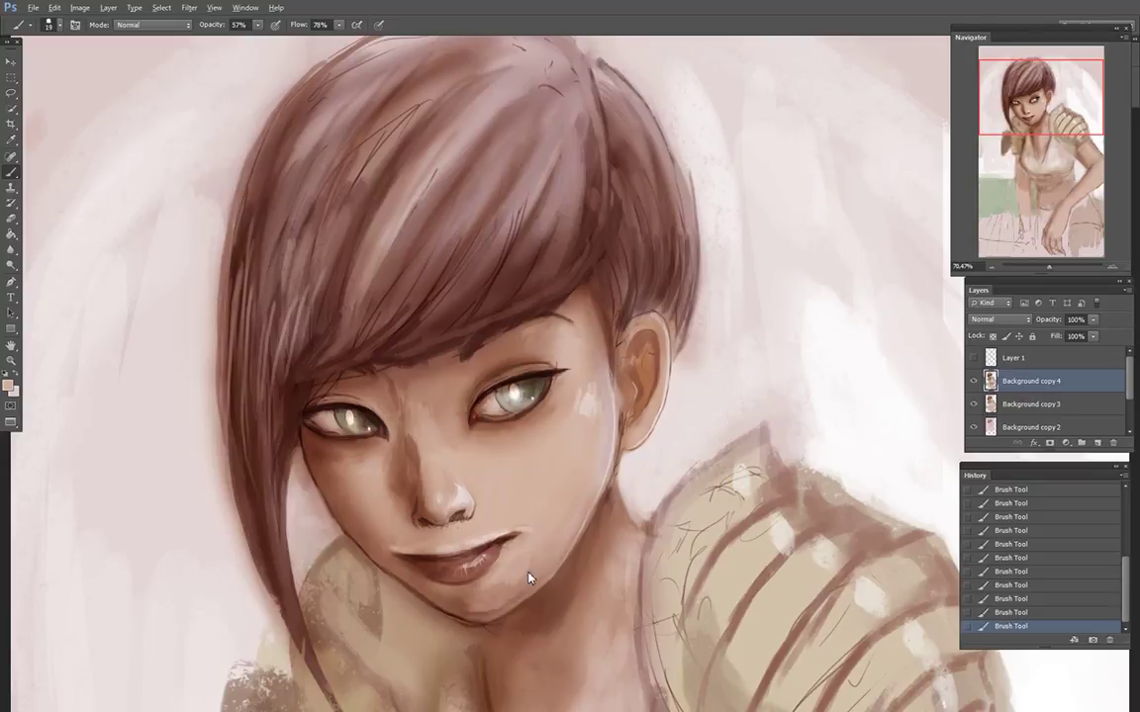
# Step: Enlarge the brush to 68 px and blend the chin and mouth corner with sampled skin tones
pyautogui.click(56, 24)
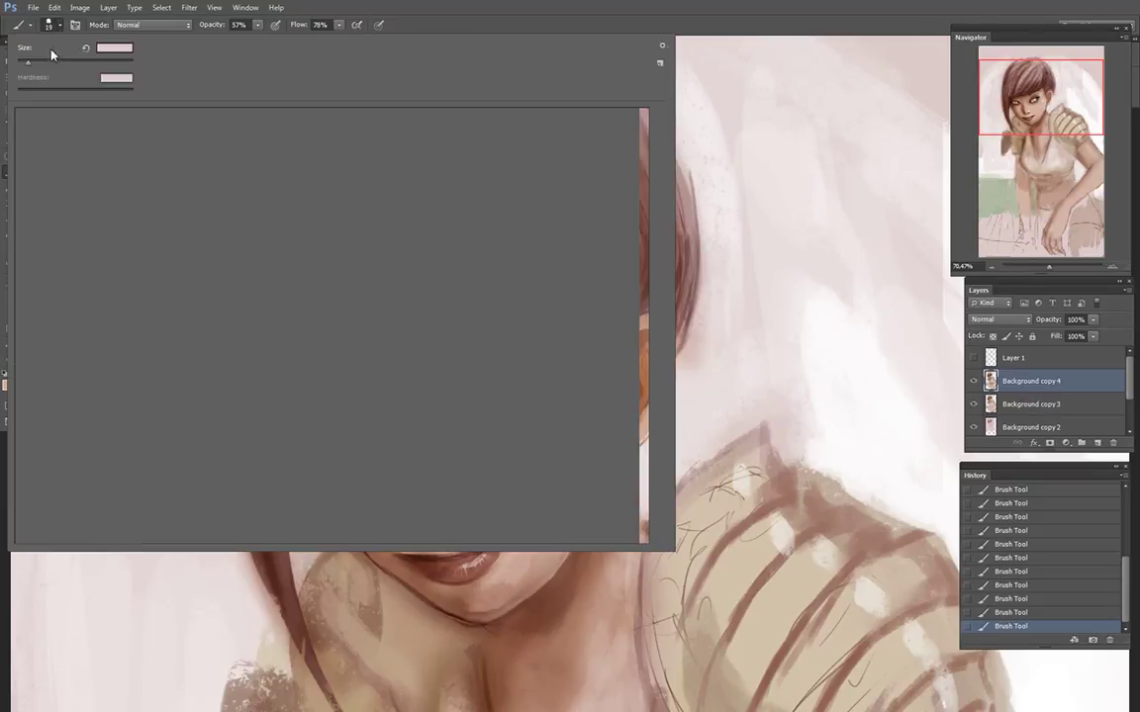
pyautogui.click(515, 579)
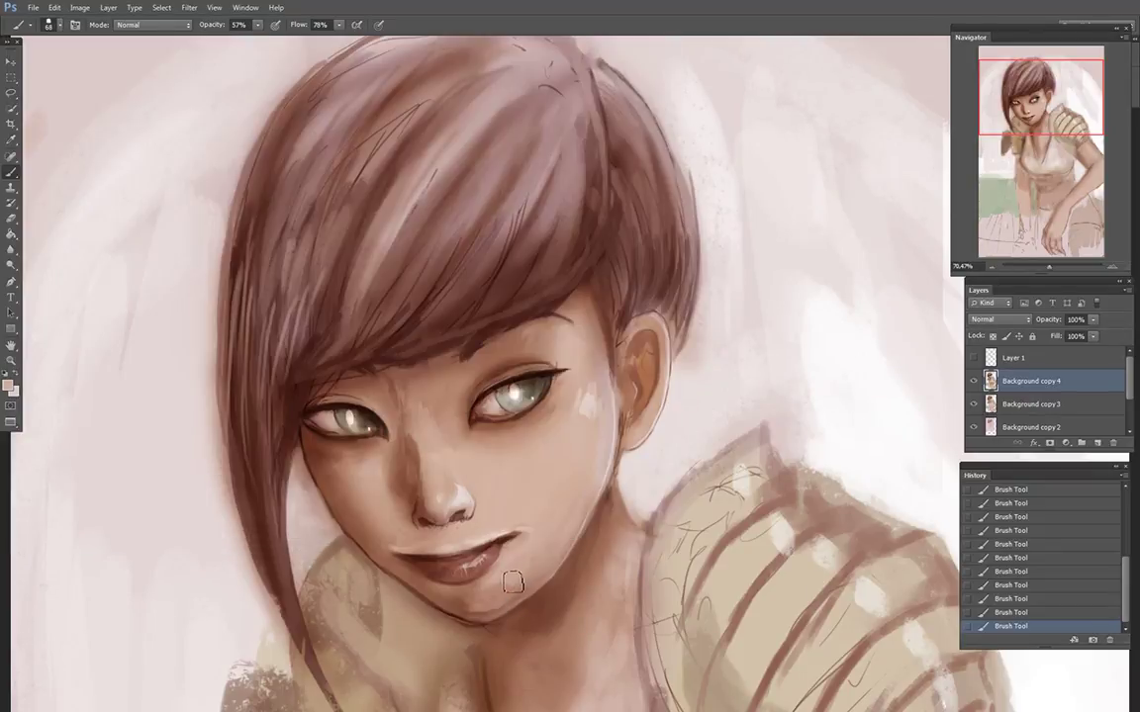
pyautogui.keyDown('alt'); pyautogui.click(510, 565); pyautogui.keyUp('alt')
pyautogui.keyDown('alt'); pyautogui.click(572, 574); pyautogui.keyUp('alt')
pyautogui.keyDown('alt'); pyautogui.click(527, 523); pyautogui.keyUp('alt')
# Step: Repaint the bridge, side and tip of the nose with sampled skin tones, toning down the tip highlight
pyautogui.keyDown('alt'); pyautogui.click(450, 460); pyautogui.keyUp('alt')
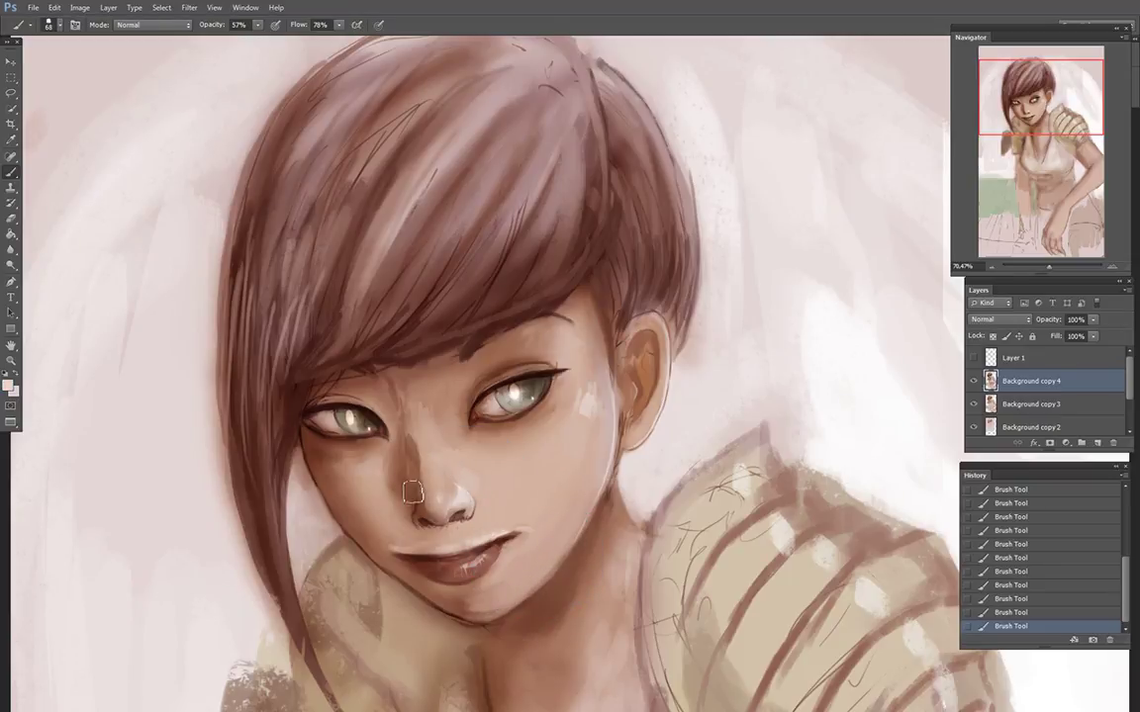
pyautogui.keyDown('alt'); pyautogui.click(435, 439); pyautogui.keyUp('alt')
pyautogui.keyDown('alt'); pyautogui.click(368, 424); pyautogui.keyUp('alt')
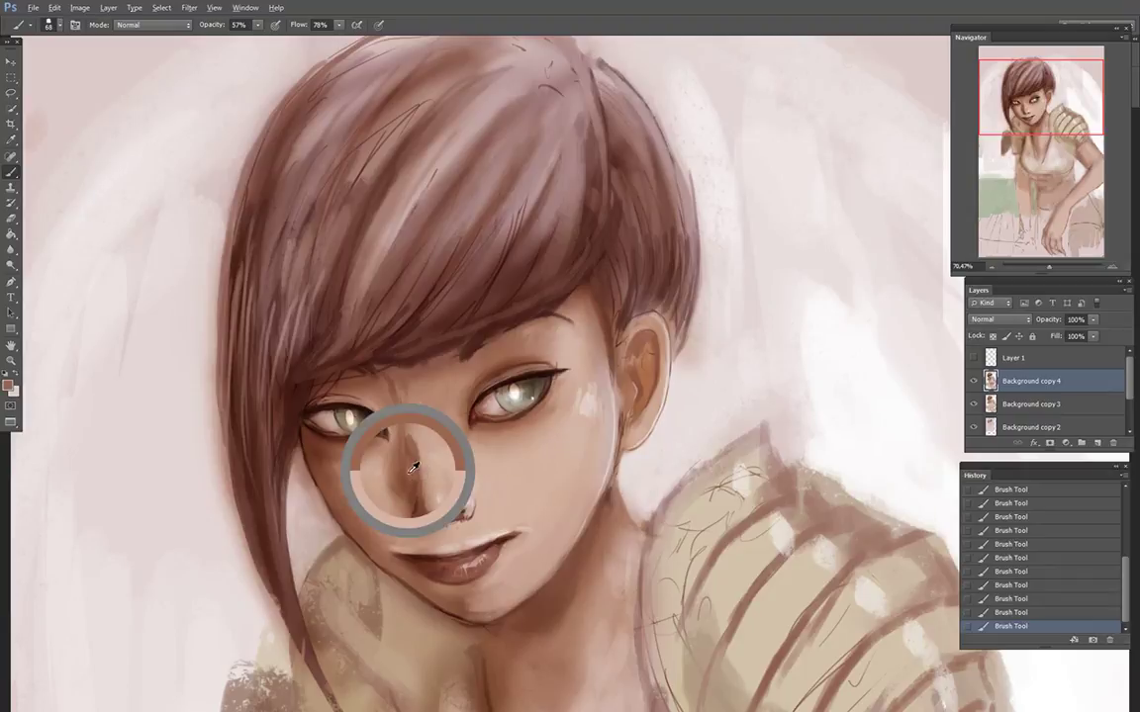
pyautogui.keyDown('alt'); pyautogui.click(468, 480); pyautogui.keyUp('alt')
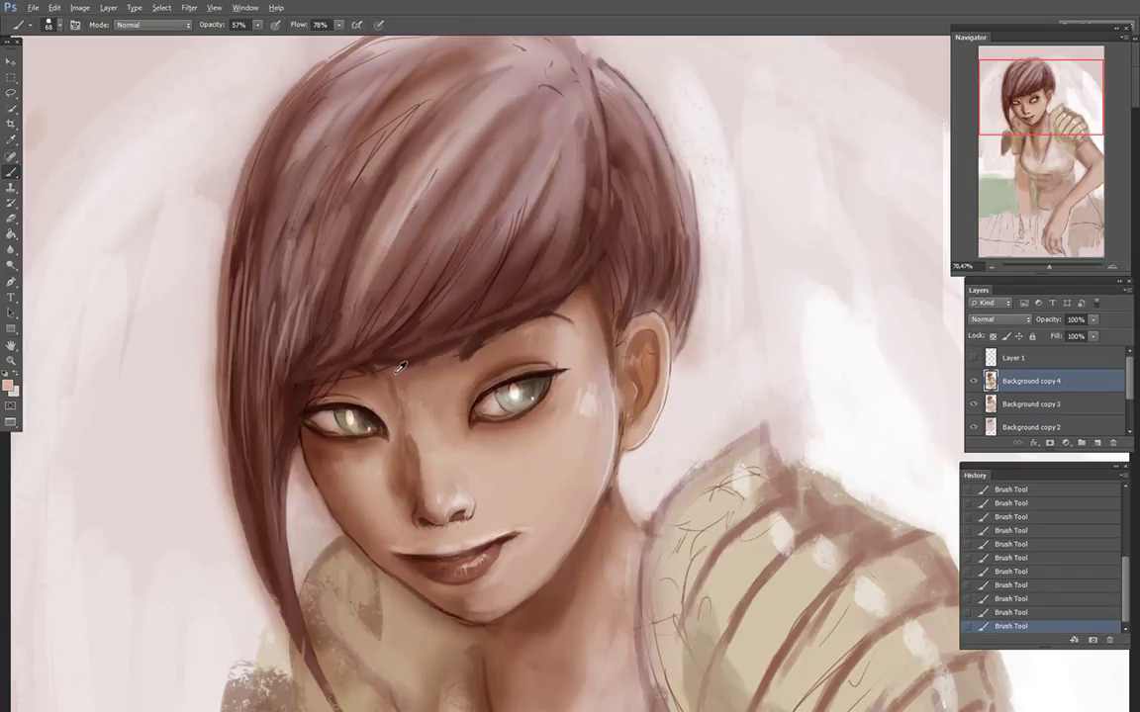
# Step: Paint long strokes down the long hair lock beside the face with a brown sampled from the hair
pyautogui.keyDown('alt'); pyautogui.click(274, 282); pyautogui.keyUp('alt')
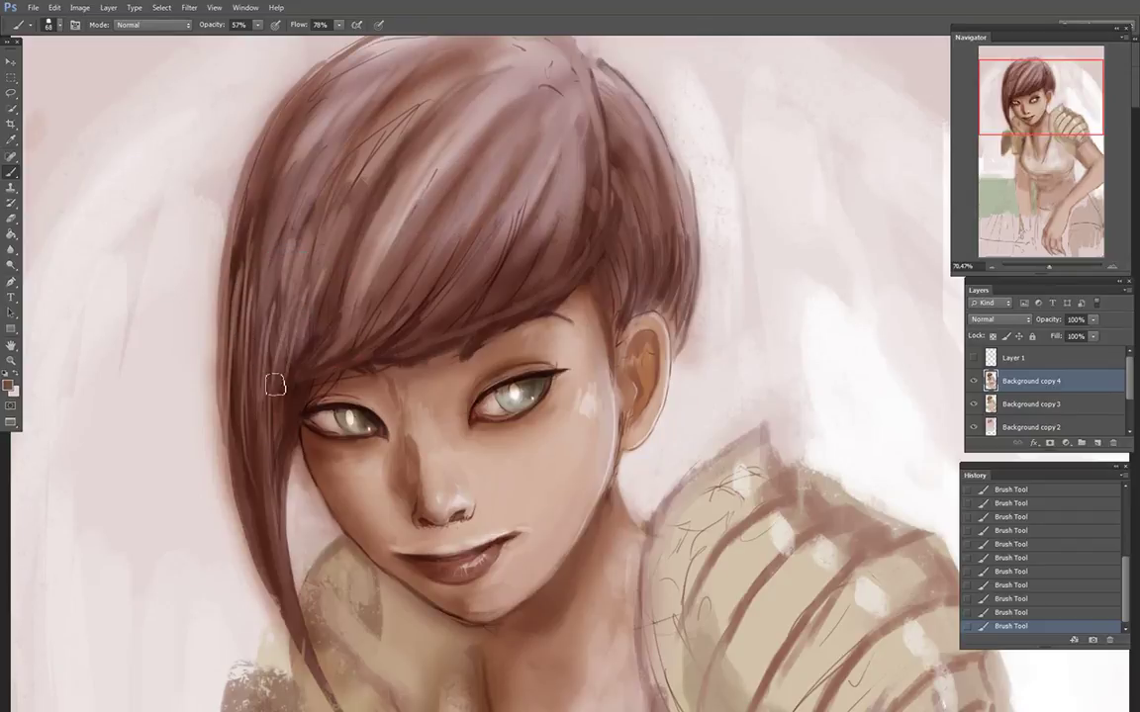
pyautogui.moveTo(281, 345)
pyautogui.mouseDown()
pyautogui.moveTo(269, 438)
pyautogui.moveTo(294, 354)
pyautogui.moveTo(278, 479)
pyautogui.mouseUp()
pyautogui.moveTo(300, 389); pyautogui.dragTo(286, 592)
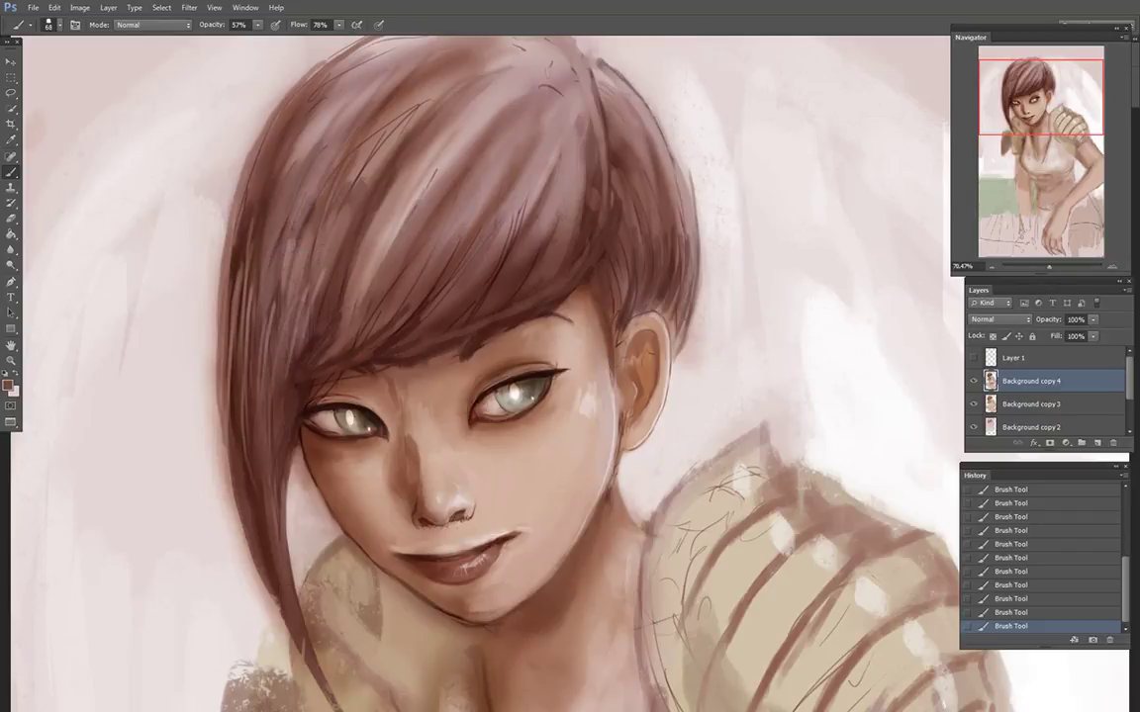
# Step: Repaint the background beside the back of the hair and below the ear with a sampled off-white
pyautogui.keyDown('alt'); pyautogui.click(691, 387); pyautogui.keyUp('alt')
pyautogui.keyDown('alt'); pyautogui.click(730, 224); pyautogui.keyUp('alt')
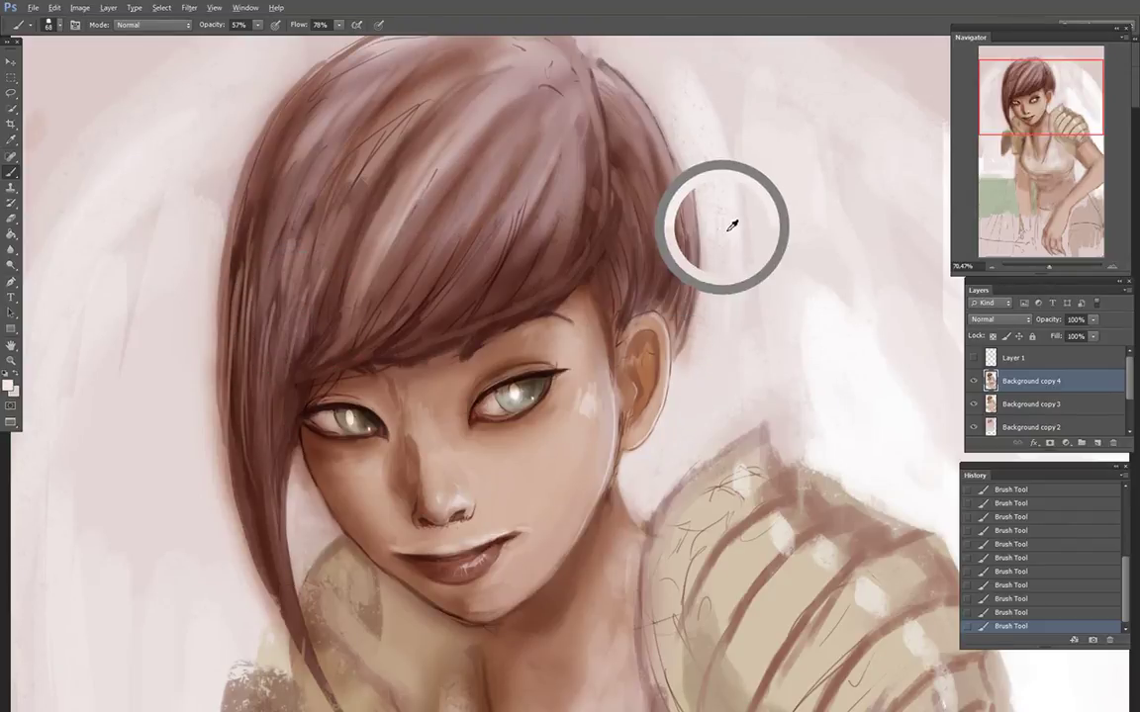
pyautogui.moveTo(756, 288)
pyautogui.mouseDown()
pyautogui.moveTo(738, 371)
pyautogui.moveTo(705, 427)
pyautogui.mouseUp()
pyautogui.moveTo(758, 394); pyautogui.dragTo(690, 479)
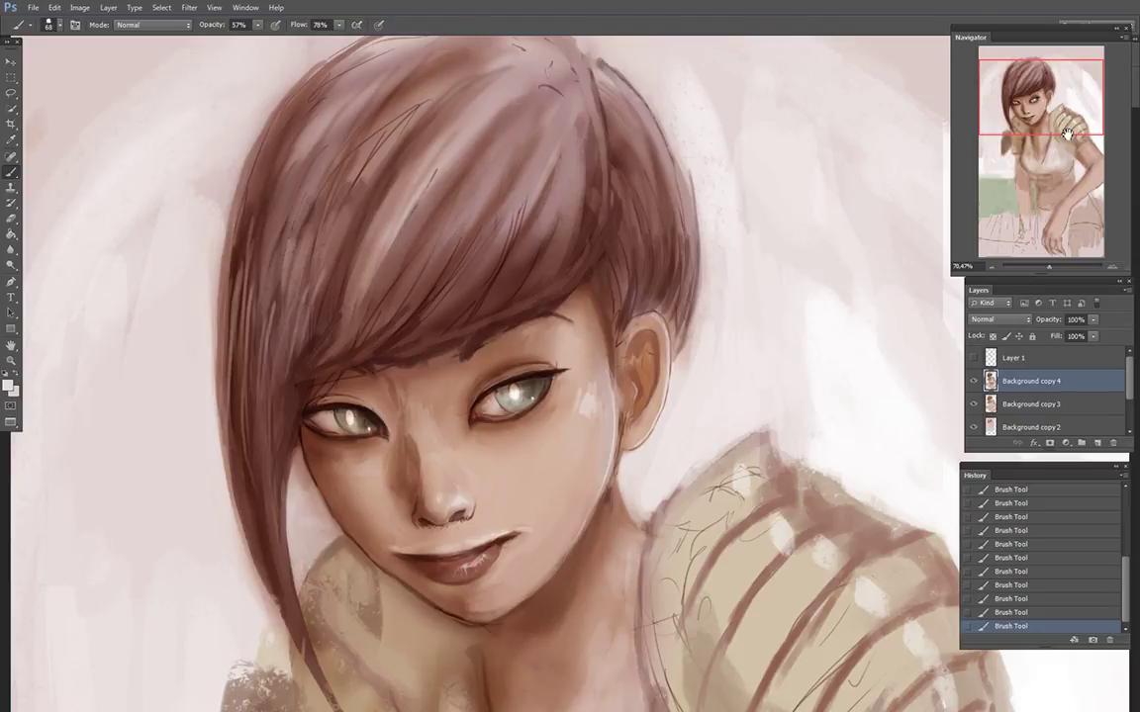
# Step: Blend the neck and upper chest below the jaw using lit and shadowed skin tones sampled from the same area
pyautogui.moveTo(1068, 134); pyautogui.dragTo(1069, 152)
pyautogui.keyDown('alt'); pyautogui.click(583, 532); pyautogui.keyUp('alt')
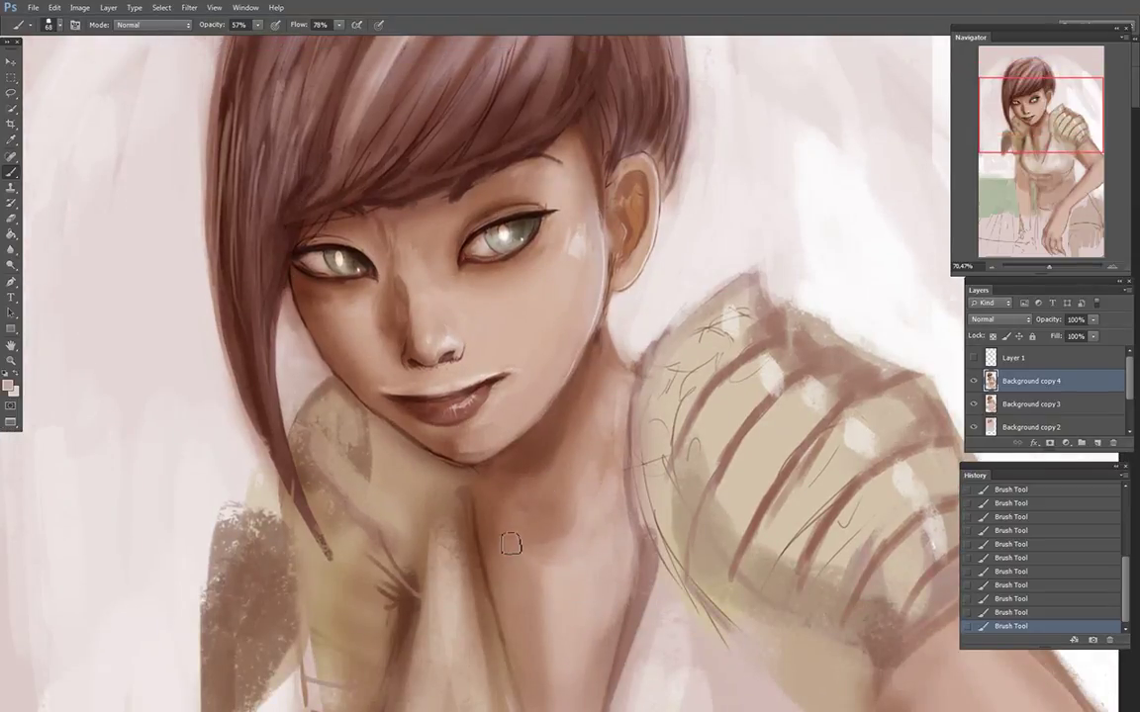
pyautogui.keyDown('alt'); pyautogui.click(553, 588); pyautogui.keyUp('alt')
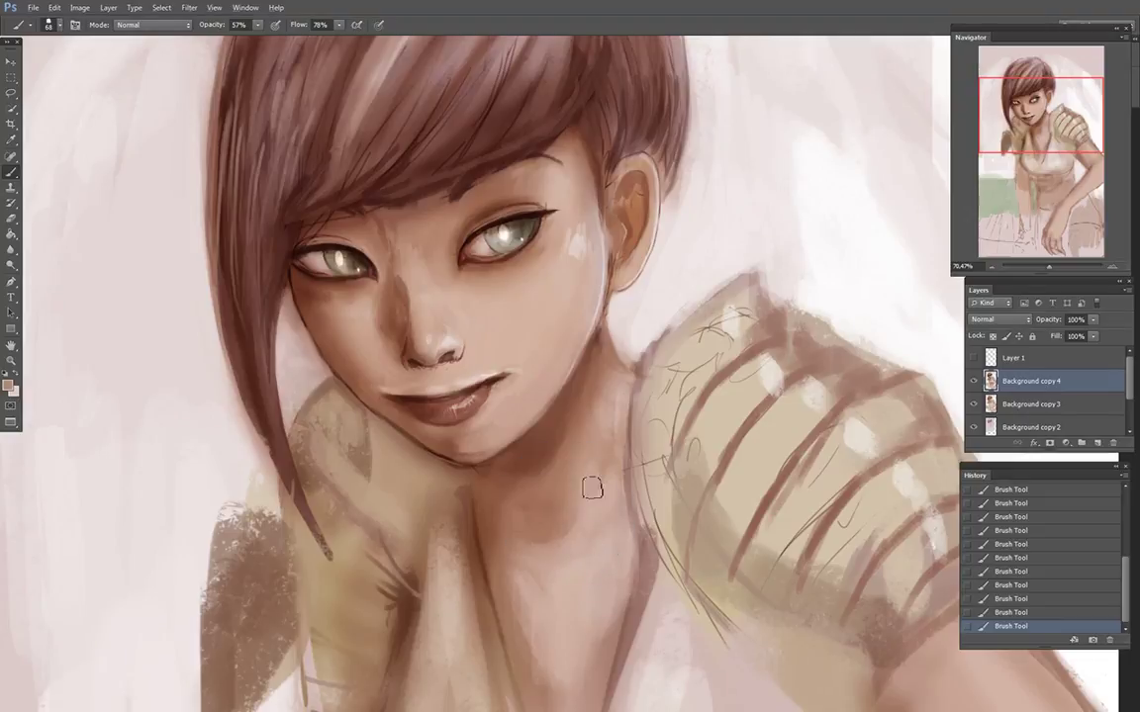
pyautogui.keyDown('alt'); pyautogui.click(560, 433); pyautogui.keyUp('alt')
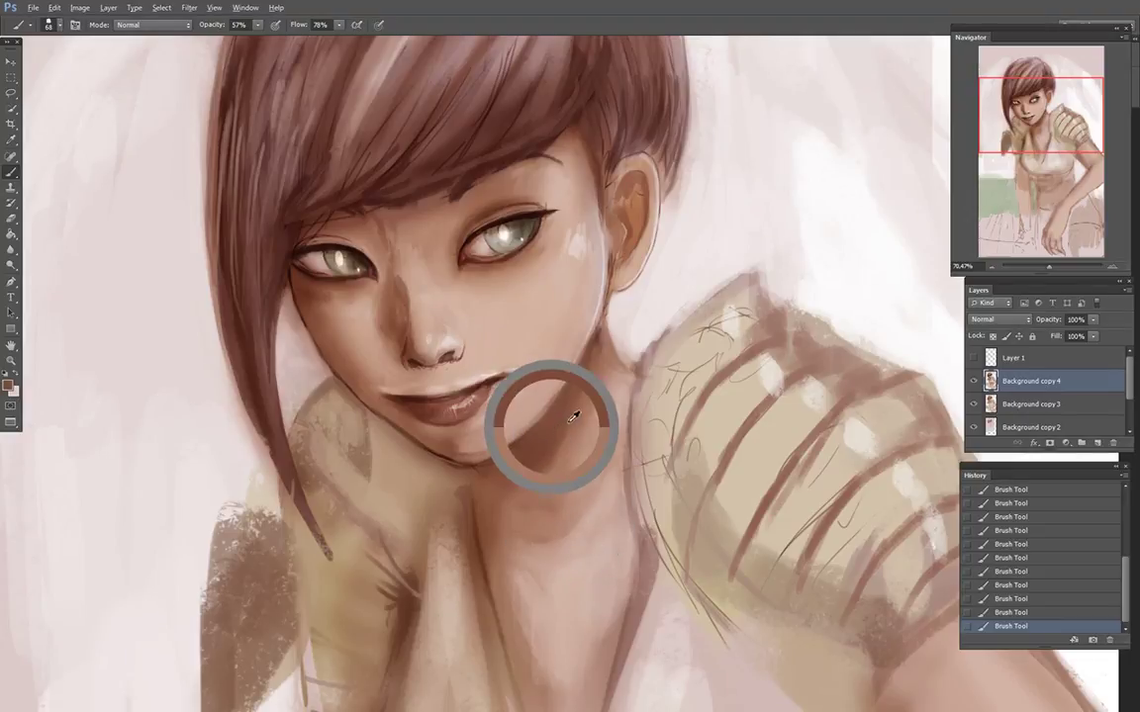
pyautogui.keyDown('alt'); pyautogui.click(584, 447); pyautogui.keyUp('alt')
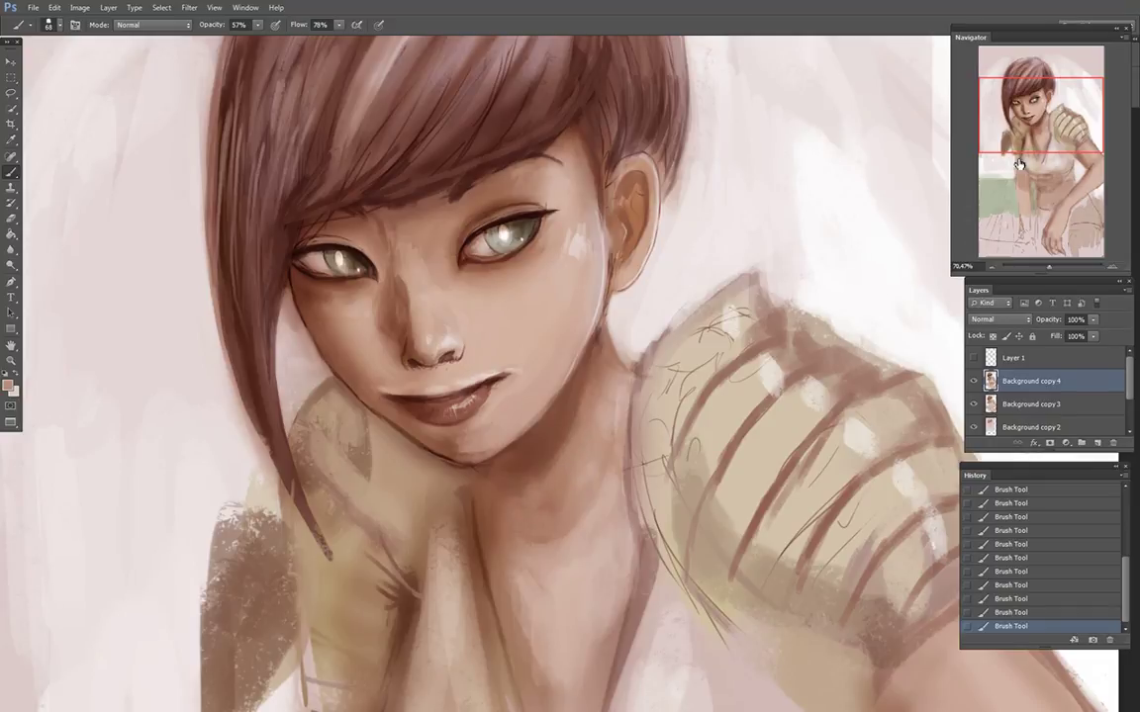
# Step: Paint light cream strokes along the bands of the shoulder armour with colours sampled from its highlights
pyautogui.moveTo(1029, 117)
pyautogui.mouseDown()
pyautogui.moveTo(1036, 110)
pyautogui.moveTo(1037, 121)
pyautogui.mouseUp()
pyautogui.keyDown('alt'); pyautogui.click(766, 360); pyautogui.keyUp('alt')
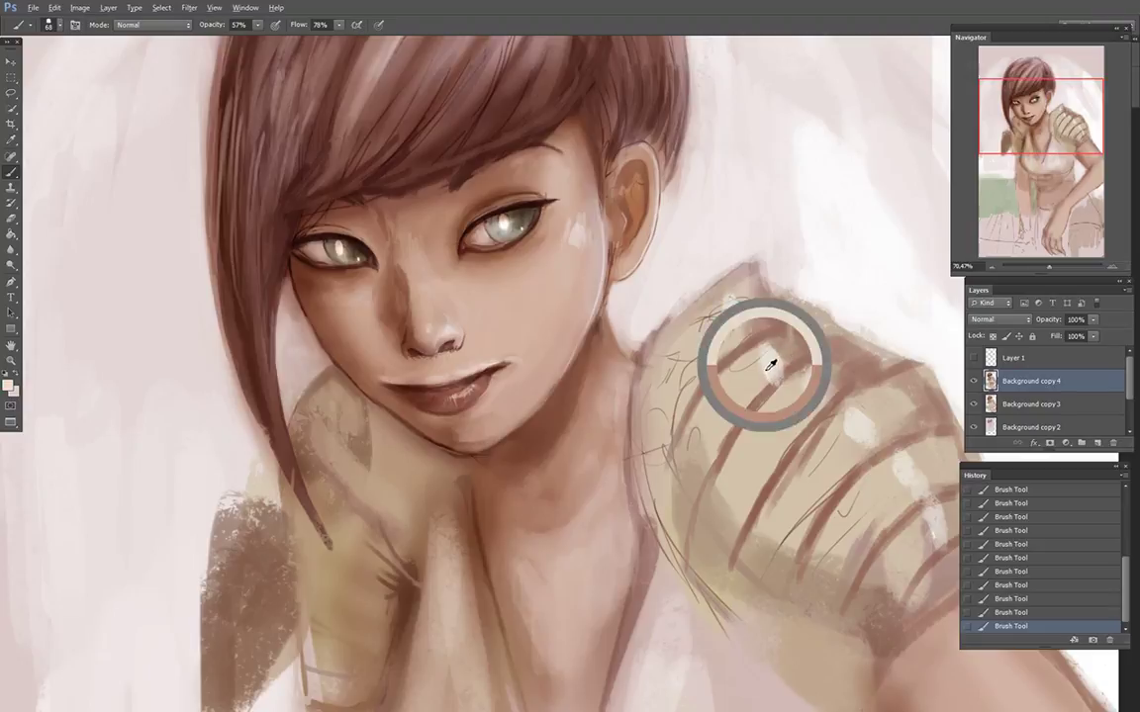
pyautogui.moveTo(728, 429)
pyautogui.mouseDown()
pyautogui.moveTo(692, 437)
pyautogui.moveTo(698, 481)
pyautogui.mouseUp()
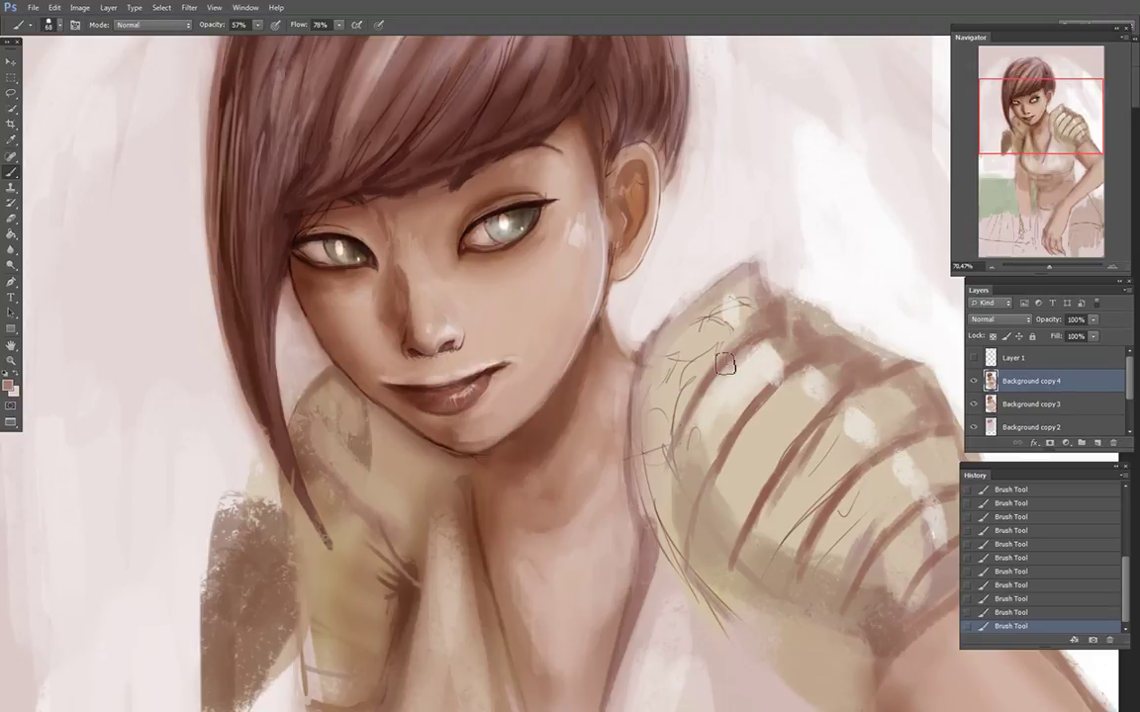
pyautogui.keyDown('alt'); pyautogui.click(723, 410); pyautogui.keyUp('alt')
pyautogui.moveTo(726, 411); pyautogui.dragTo(720, 432)
pyautogui.keyDown('alt'); pyautogui.click(782, 423); pyautogui.keyUp('alt')
pyautogui.keyDown('alt'); pyautogui.click(818, 382); pyautogui.keyUp('alt')
pyautogui.moveTo(799, 374); pyautogui.dragTo(762, 439)
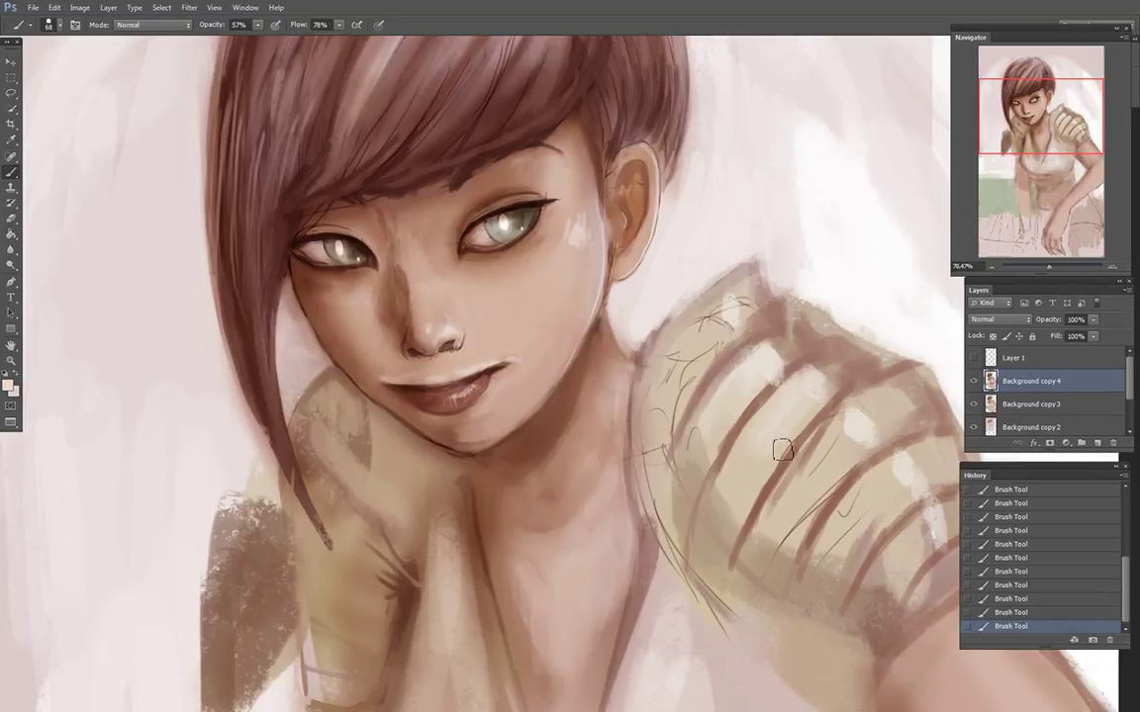
pyautogui.moveTo(797, 400)
pyautogui.mouseDown()
pyautogui.moveTo(746, 449)
pyautogui.moveTo(736, 508)
pyautogui.mouseUp()
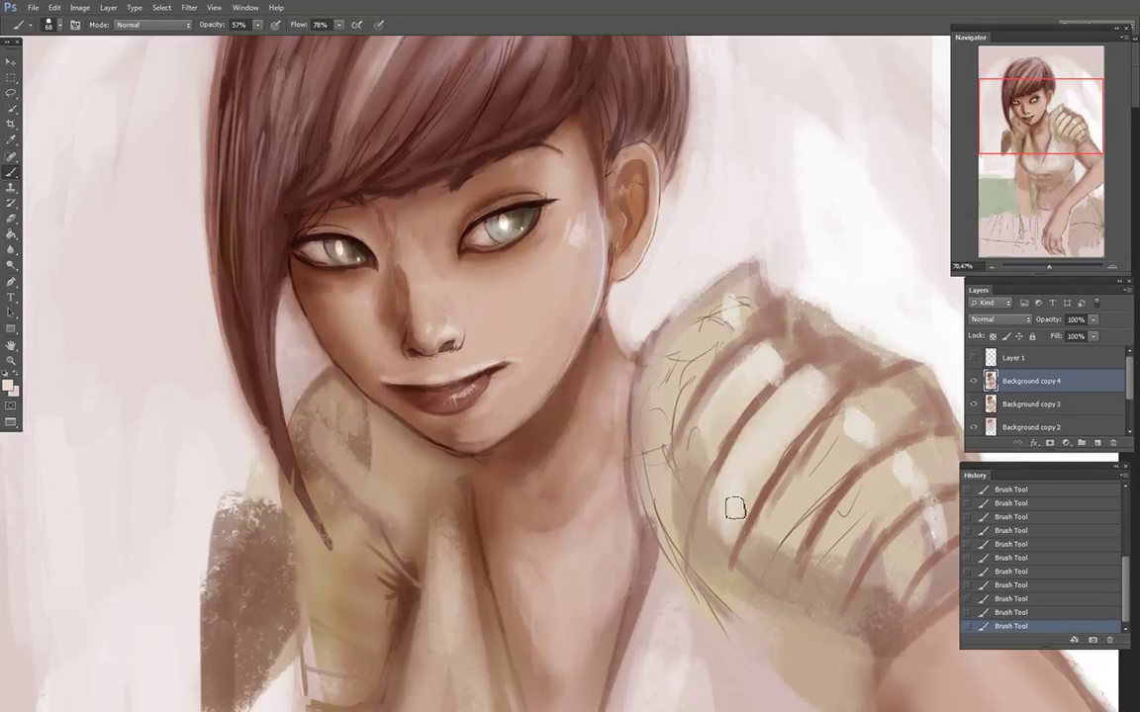
# Step: Lighten the armour's innermost band beside the neck and clean up its outer contour with the pale background colour
pyautogui.keyDown('alt'); pyautogui.click(734, 314); pyautogui.keyUp('alt')
pyautogui.moveTo(730, 310)
pyautogui.mouseDown()
pyautogui.moveTo(659, 428)
pyautogui.moveTo(679, 389)
pyautogui.mouseUp()
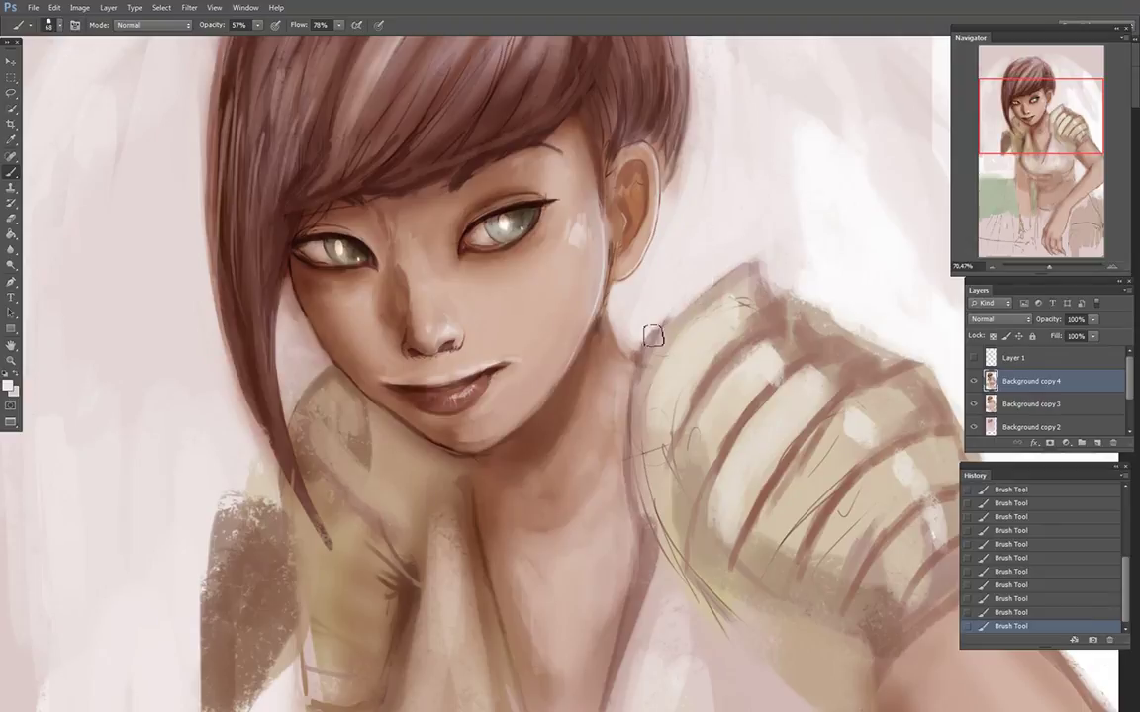
pyautogui.moveTo(653, 337); pyautogui.dragTo(660, 313)
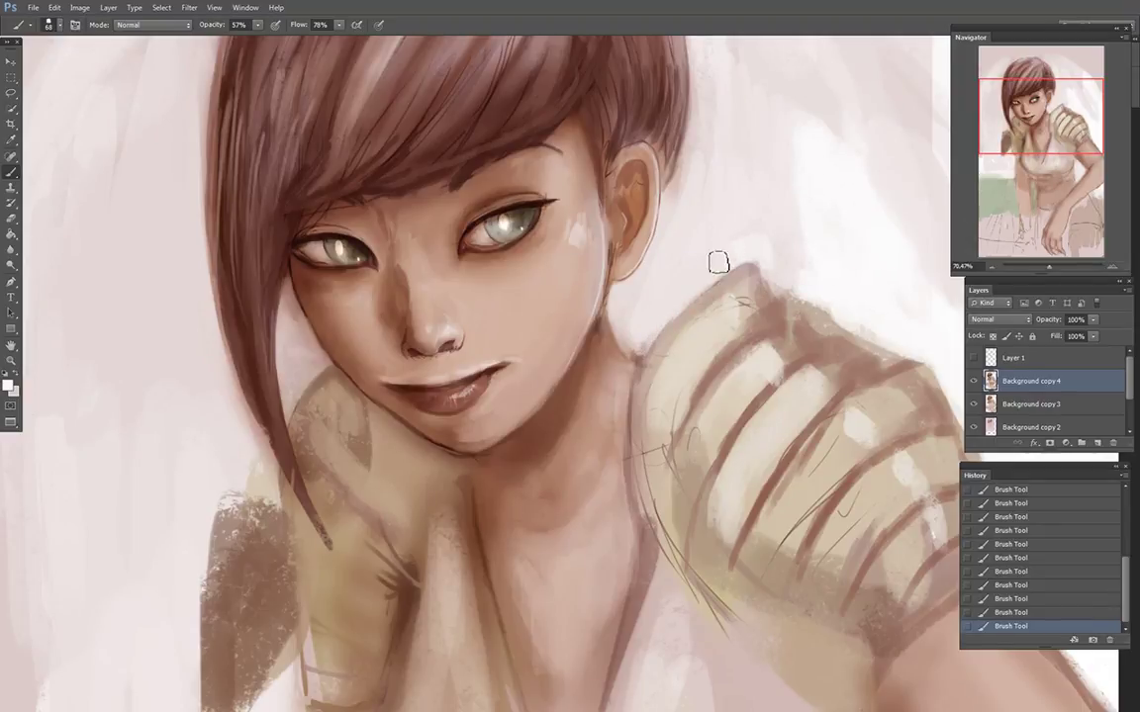
pyautogui.moveTo(767, 236); pyautogui.dragTo(819, 248)
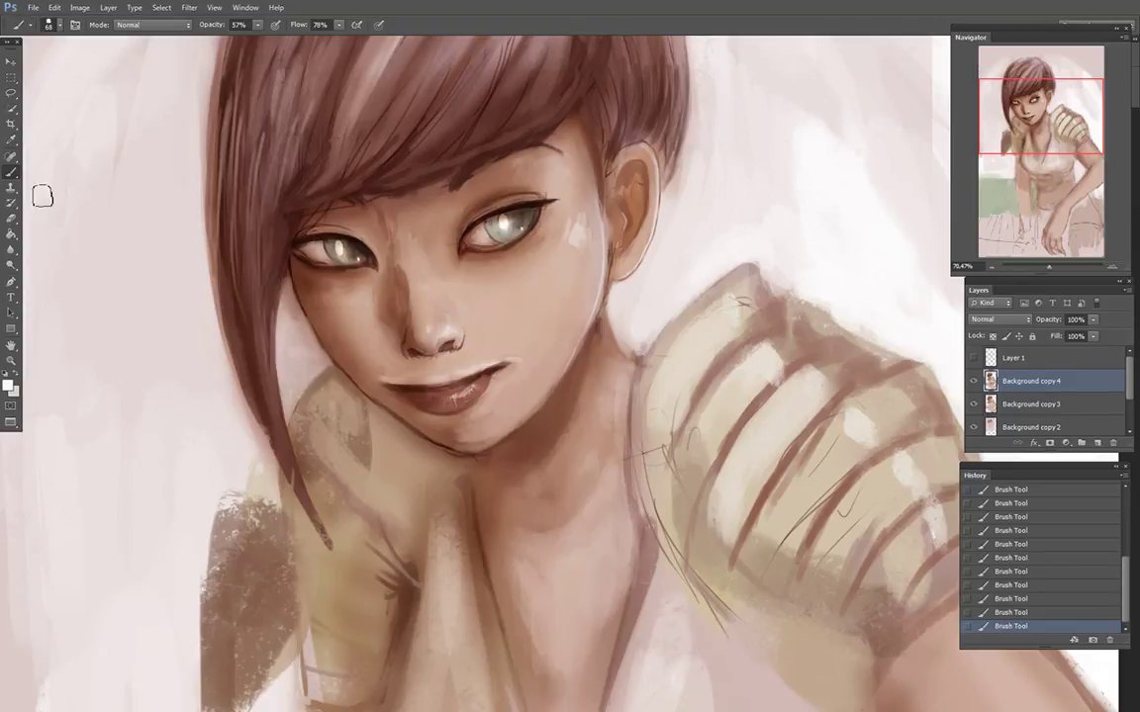
# Step: Reduce the brush to 39 px and refine the nose, nostril and skin above the upper lip with sampled tones
pyautogui.click(31, 12)
pyautogui.press('Escape')
pyautogui.click(59, 25)
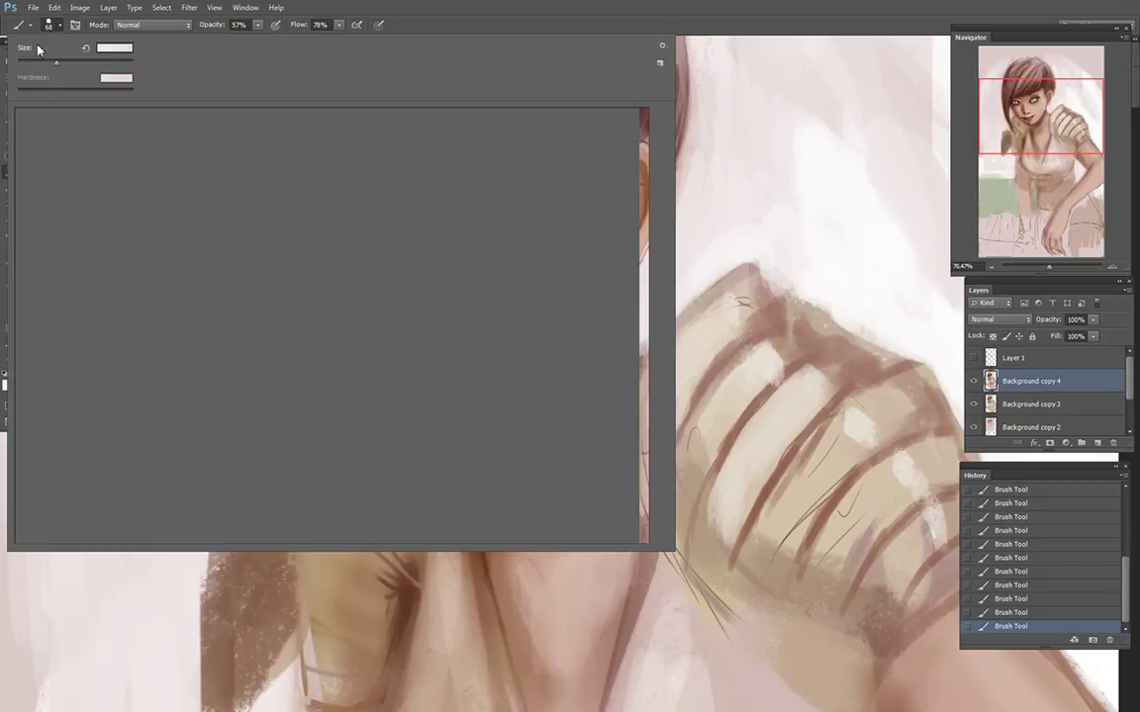
pyautogui.press('Return')
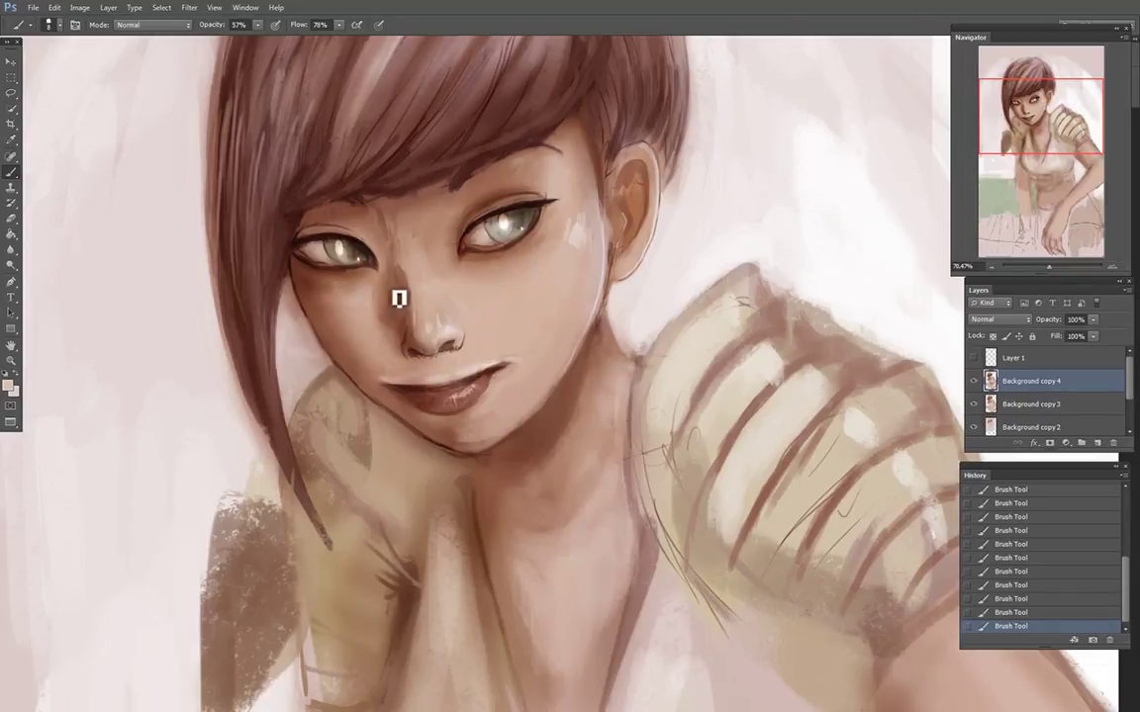
pyautogui.keyDown('alt'); pyautogui.click(406, 300); pyautogui.keyUp('alt')
pyautogui.click(62, 27)
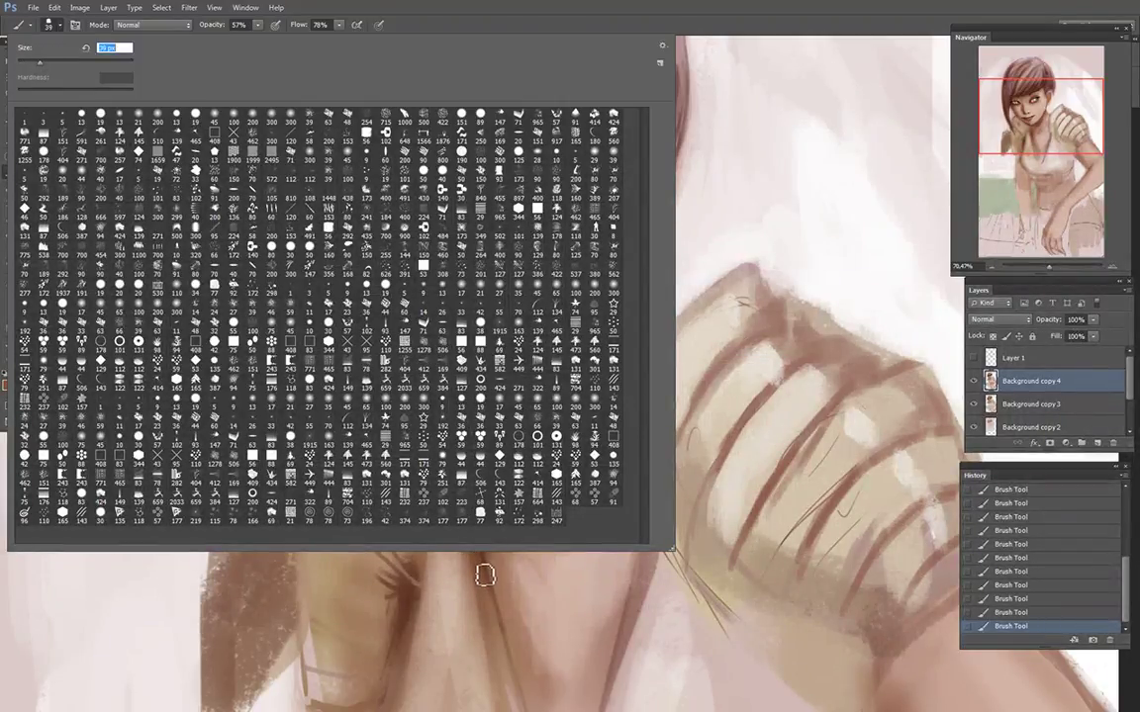
pyautogui.press('Escape')
pyautogui.keyDown('alt'); pyautogui.click(447, 340); pyautogui.keyUp('alt')
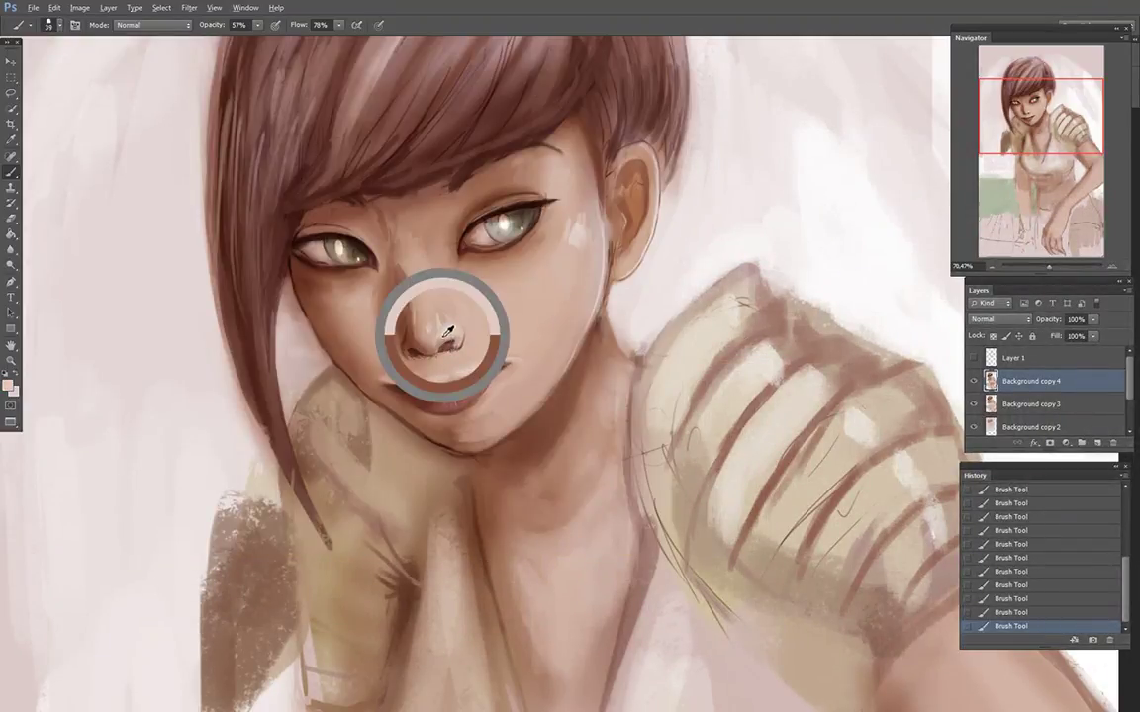
pyautogui.keyDown('alt'); pyautogui.click(449, 353); pyautogui.keyUp('alt')
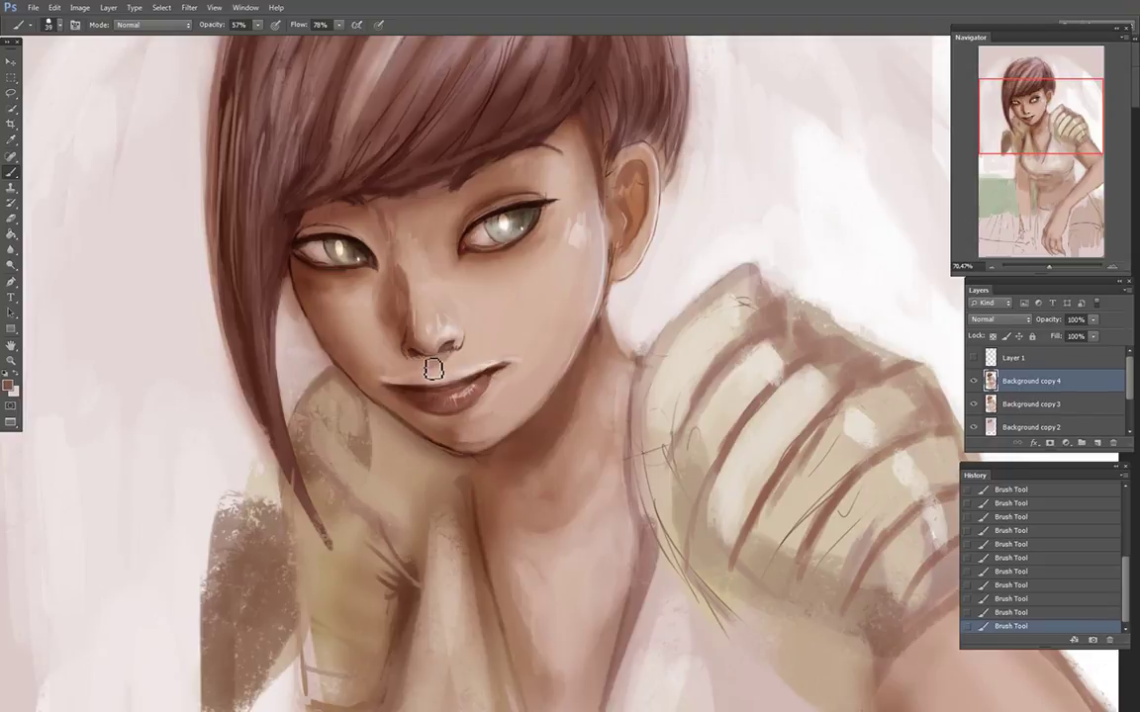
pyautogui.keyDown('alt'); pyautogui.click(451, 369); pyautogui.keyUp('alt')
# Step: Shade the cheek beside the long hair lock with sampled skin tones, lowering the brush opacity to 15%
pyautogui.moveTo(337, 313); pyautogui.dragTo(289, 275)
pyautogui.keyDown('alt'); pyautogui.click(315, 312); pyautogui.keyUp('alt')
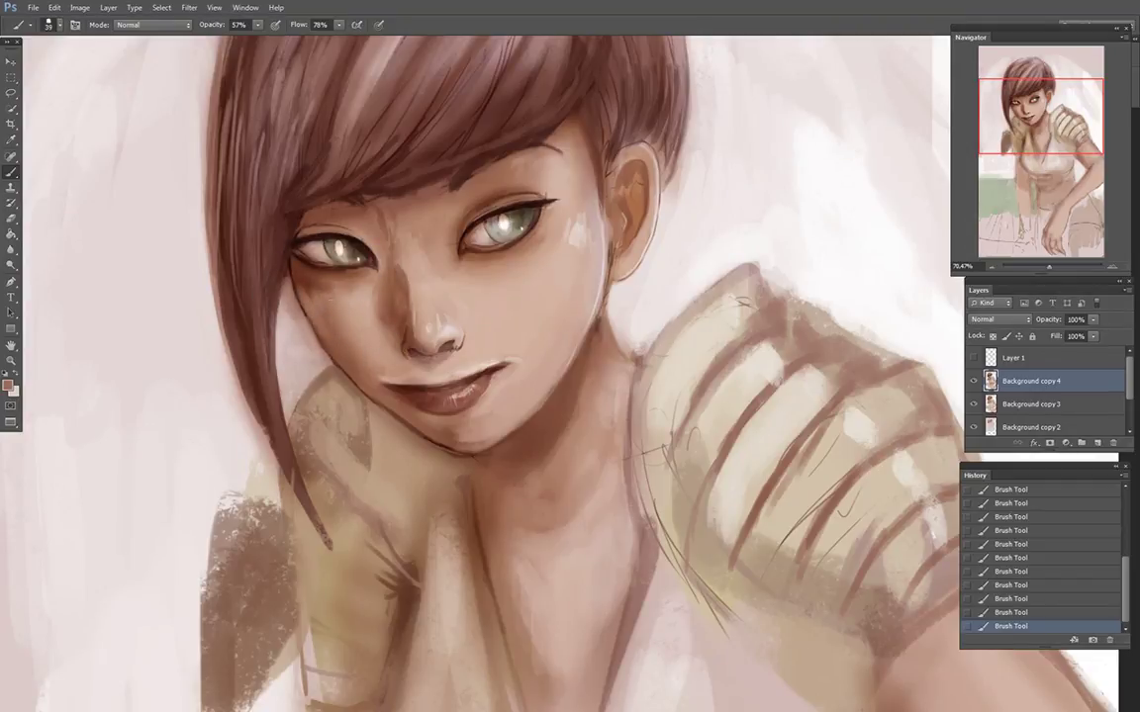
pyautogui.click(258, 24)
pyautogui.click(254, 30)
pyautogui.keyDown('alt'); pyautogui.click(338, 320); pyautogui.keyUp('alt')
pyautogui.moveTo(337, 332)
pyautogui.mouseDown()
pyautogui.moveTo(357, 371)
pyautogui.moveTo(354, 346)
pyautogui.moveTo(316, 308)
pyautogui.moveTo(326, 303)
pyautogui.moveTo(313, 304)
pyautogui.moveTo(372, 349)
pyautogui.mouseUp()
# Step: Soften the chin, jawline and upper chest with faint strokes of sampled skin and highlight tones
pyautogui.keyDown('alt'); pyautogui.click(474, 439); pyautogui.keyUp('alt')
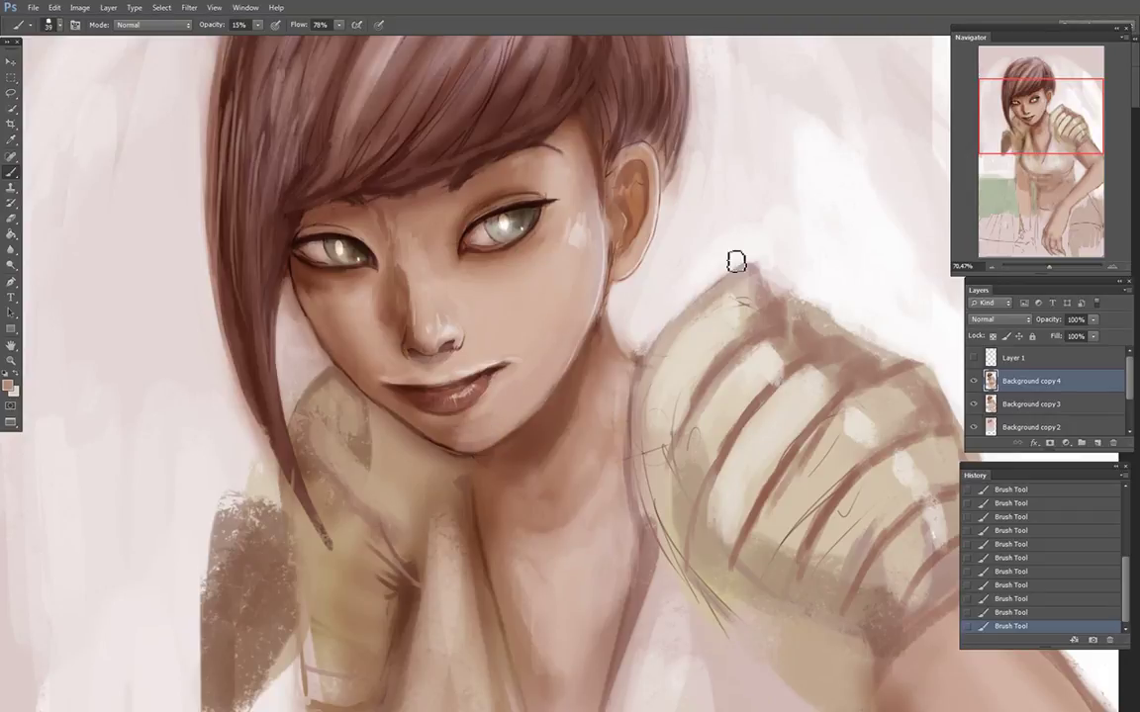
pyautogui.keyDown('alt'); pyautogui.click(574, 238); pyautogui.keyUp('alt')
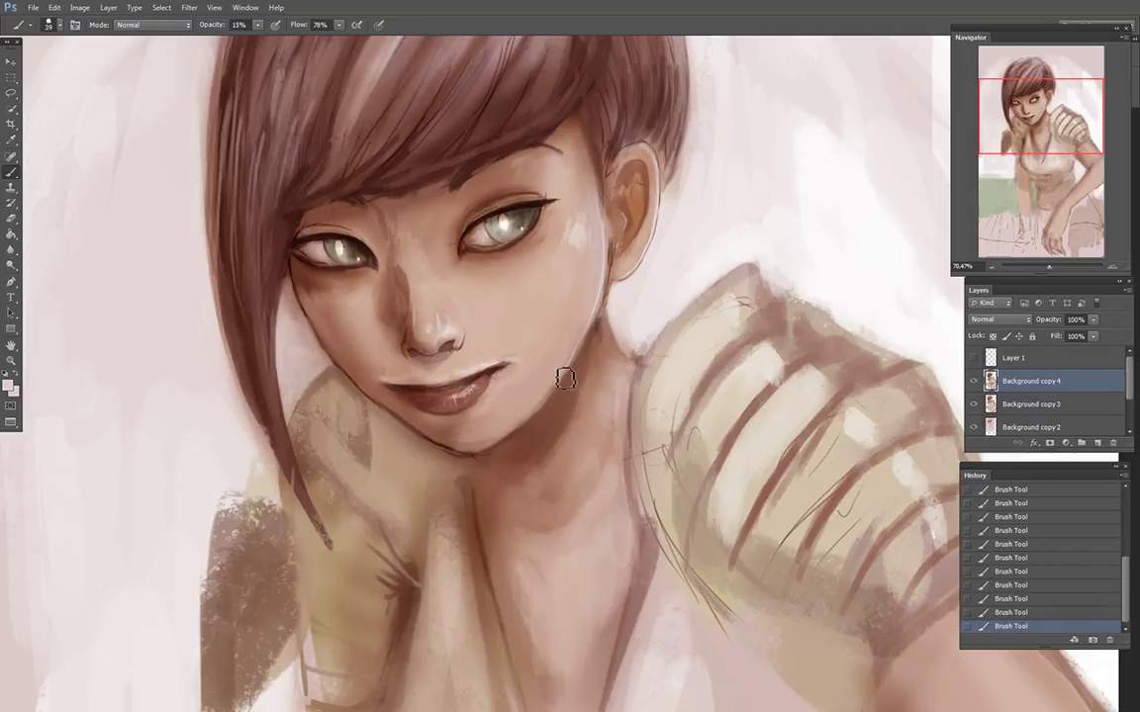
pyautogui.click(520, 505)
# Step: Touch up the long hair lock and its outer edge with sampled hair and background colours, and save the document
pyautogui.keyDown('alt'); pyautogui.click(267, 394); pyautogui.keyUp('alt')
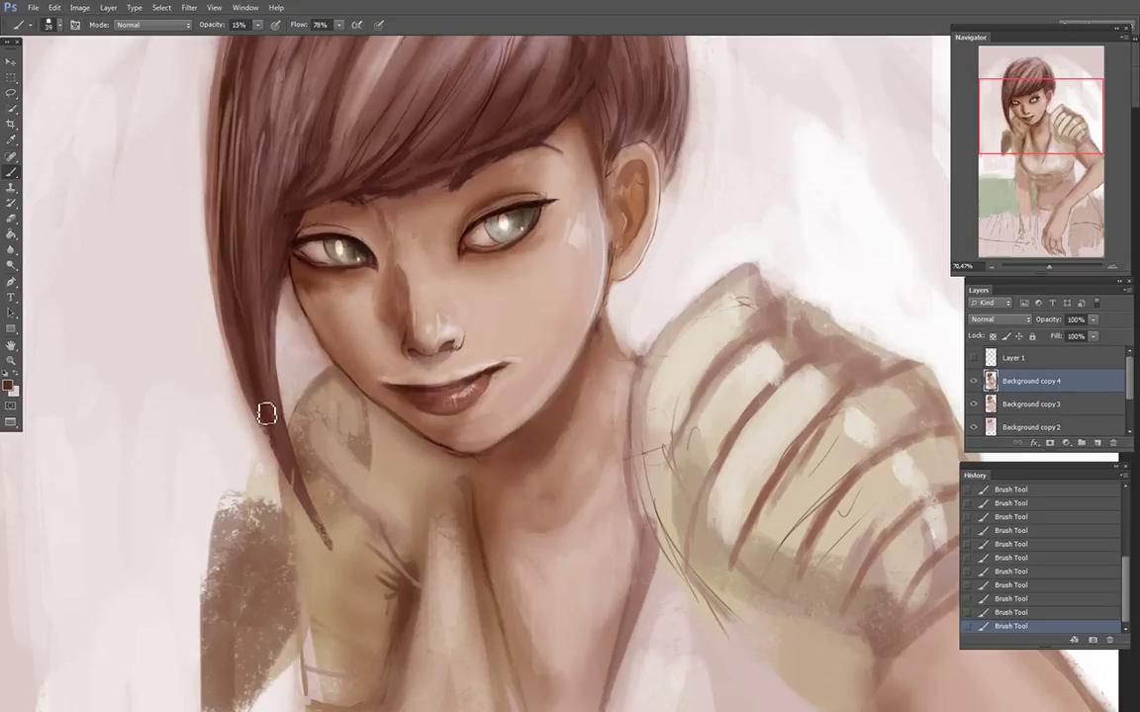
pyautogui.keyDown('alt'); pyautogui.click(218, 372); pyautogui.keyUp('alt')
pyautogui.moveTo(1051, 268)
pyautogui.mouseDown()
pyautogui.moveTo(1038, 267)
pyautogui.moveTo(1051, 267)
pyautogui.mouseUp()
pyautogui.moveTo(1067, 152); pyautogui.dragTo(1055, 104)
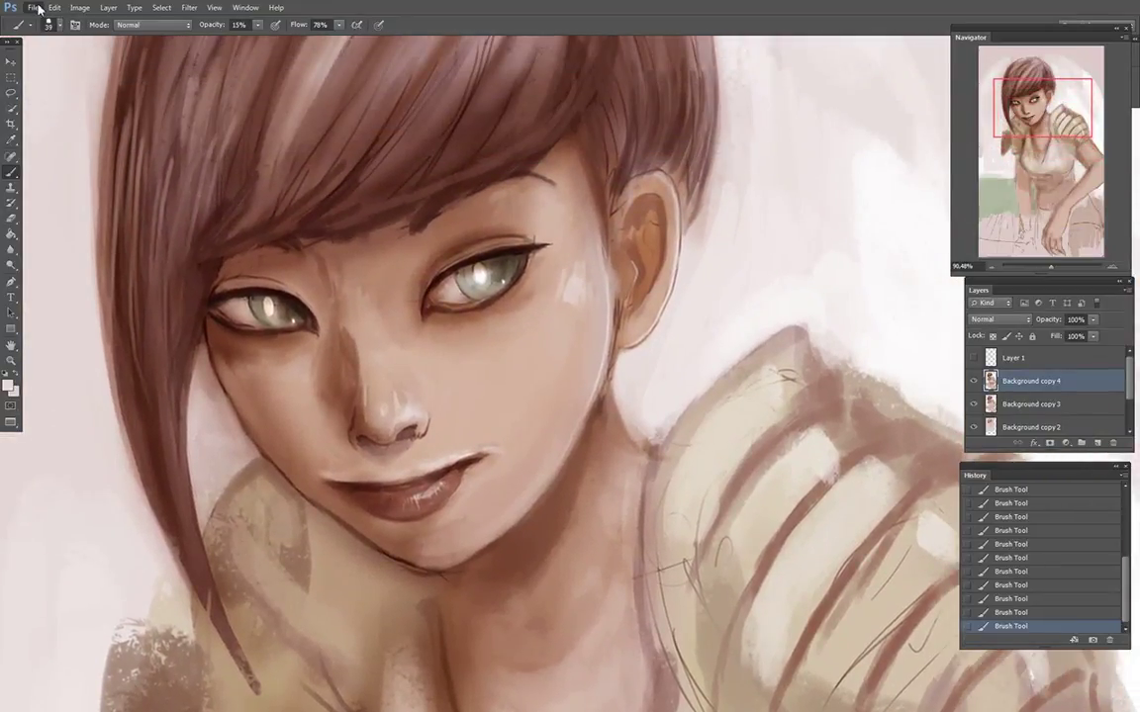
pyautogui.click(33, 7)
pyautogui.click(44, 174)
# Step: Blend the skin below the larger eye and around the temple highlight with colours sampled there
pyautogui.keyDown('alt'); pyautogui.click(522, 297); pyautogui.keyUp('alt')
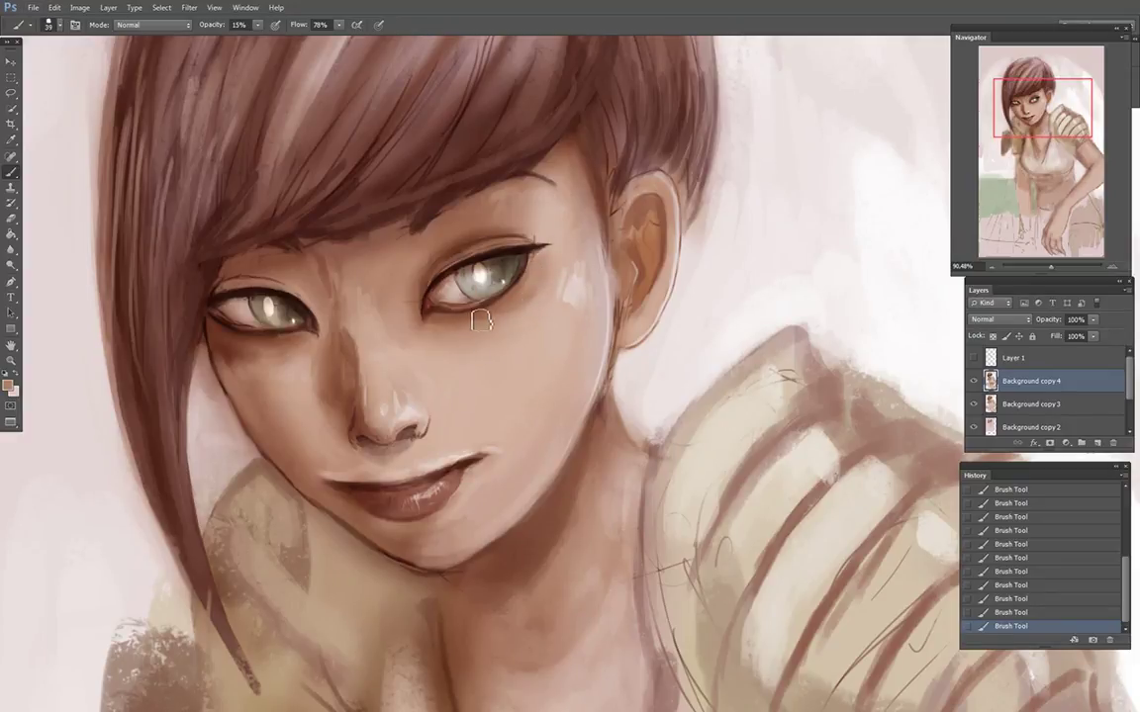
pyautogui.keyDown('alt'); pyautogui.click(449, 304); pyautogui.keyUp('alt')
pyautogui.keyDown('alt'); pyautogui.click(579, 276); pyautogui.keyUp('alt')
pyautogui.keyDown('alt'); pyautogui.click(580, 271); pyautogui.keyUp('alt')
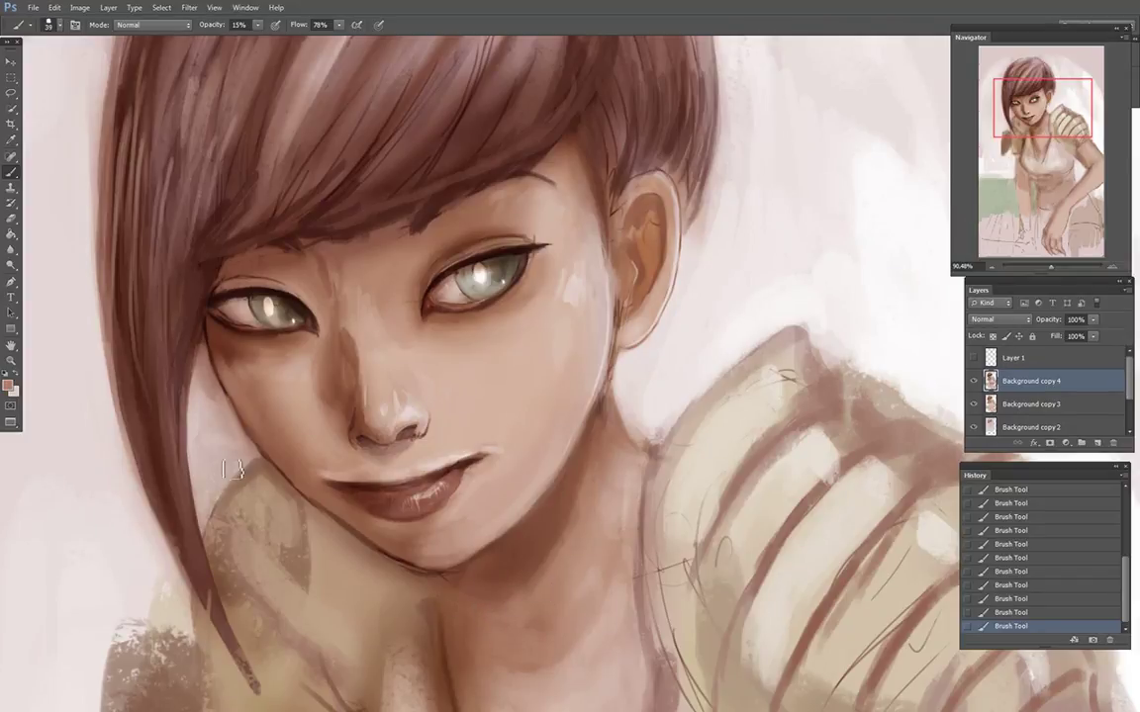
# Step: Paint fine dark strands from the crown down through the fringe with a 5 px brush at 41% opacity
pyautogui.keyDown('alt'); pyautogui.click(206, 316); pyautogui.keyUp('alt')
pyautogui.moveTo(1030, 103); pyautogui.dragTo(1034, 78)
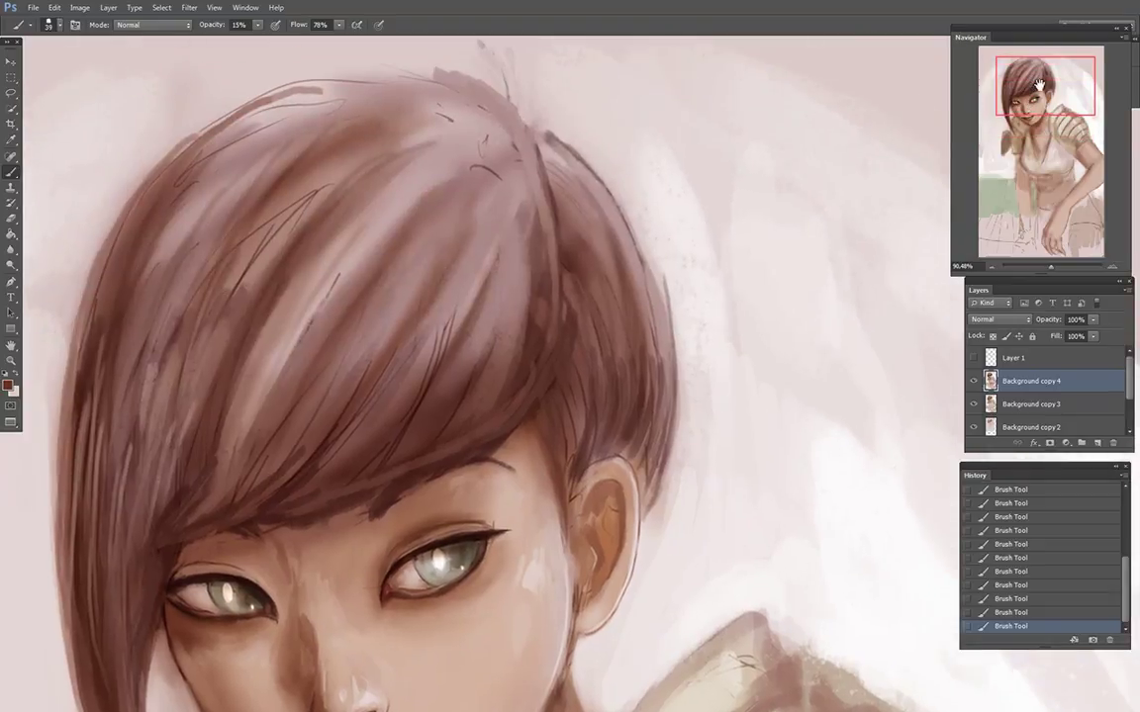
pyautogui.click(52, 27)
pyautogui.moveTo(27, 62); pyautogui.dragTo(19, 64)
pyautogui.click(807, 278)
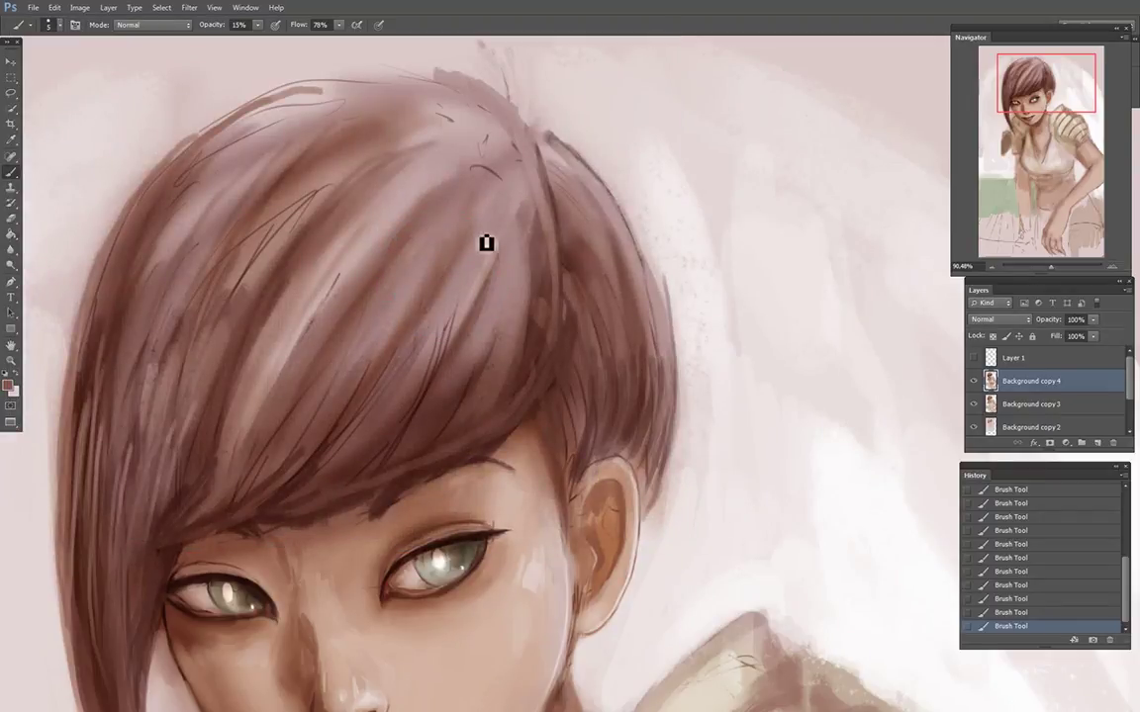
pyautogui.click(259, 26)
pyautogui.moveTo(258, 40); pyautogui.dragTo(274, 41)
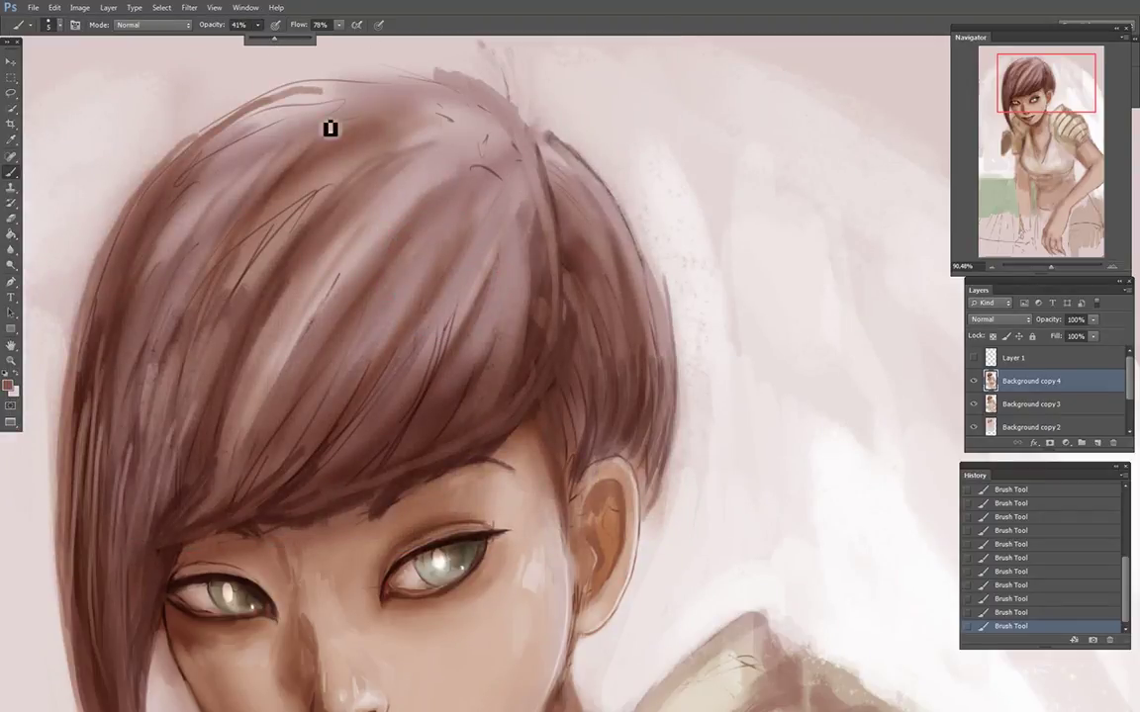
pyautogui.click(473, 191)
pyautogui.moveTo(477, 152)
pyautogui.mouseDown()
pyautogui.moveTo(443, 184)
pyautogui.moveTo(388, 300)
pyautogui.mouseUp()
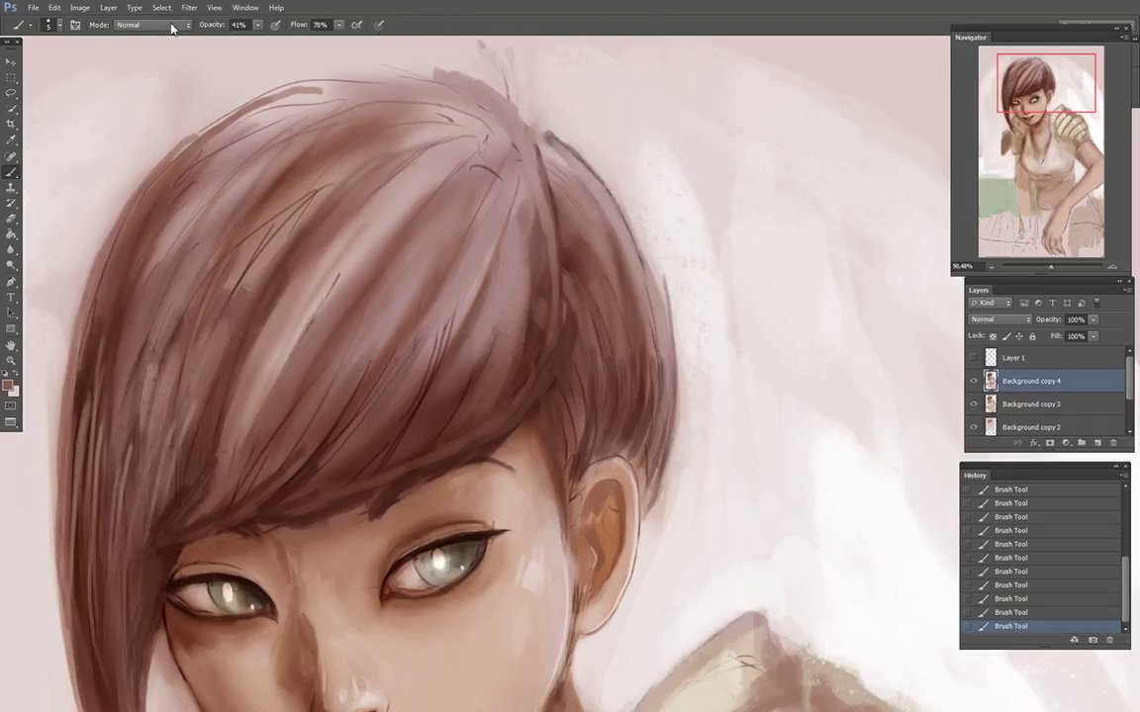
# Step: Save the document and also save a JPEG copy as speedi.jpg in the Bureau folder at quality 12
pyautogui.click(28, 6)
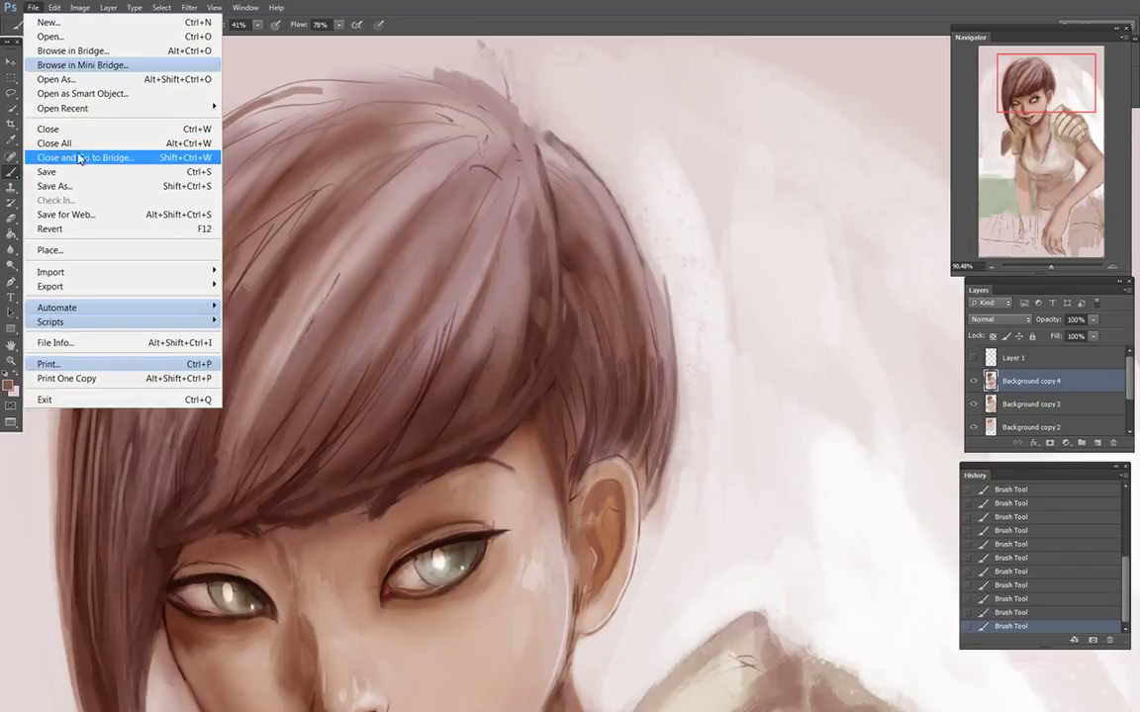
pyautogui.click(83, 173)
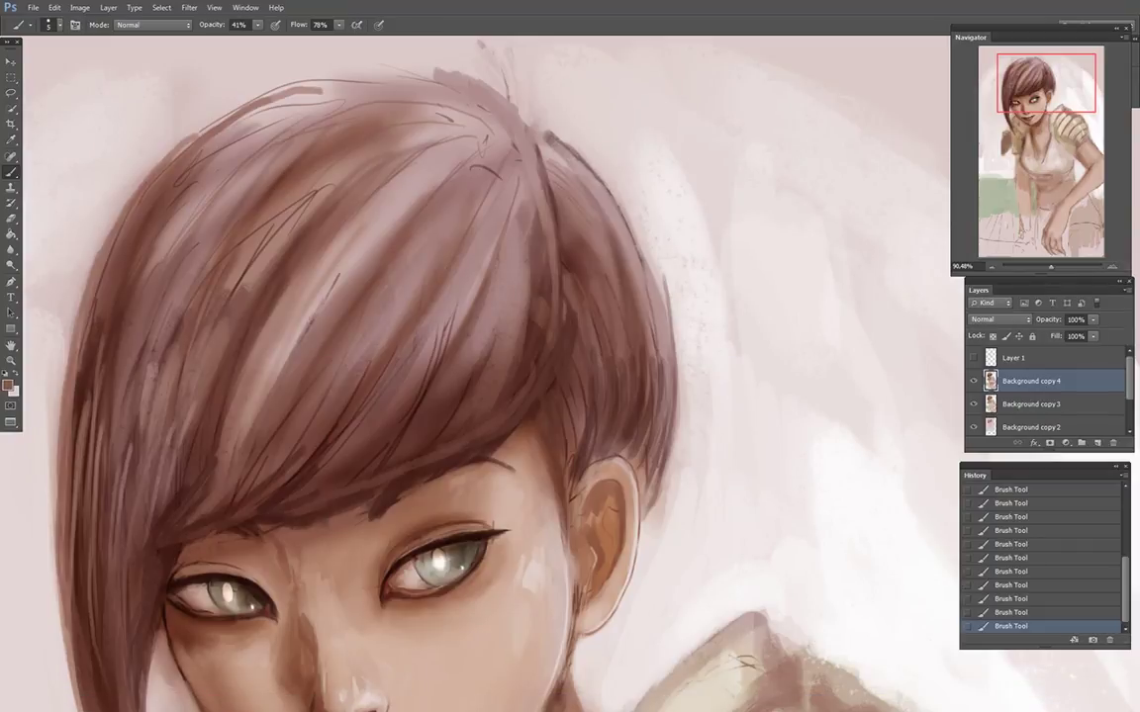
pyautogui.scroll(-6, 306, 314)
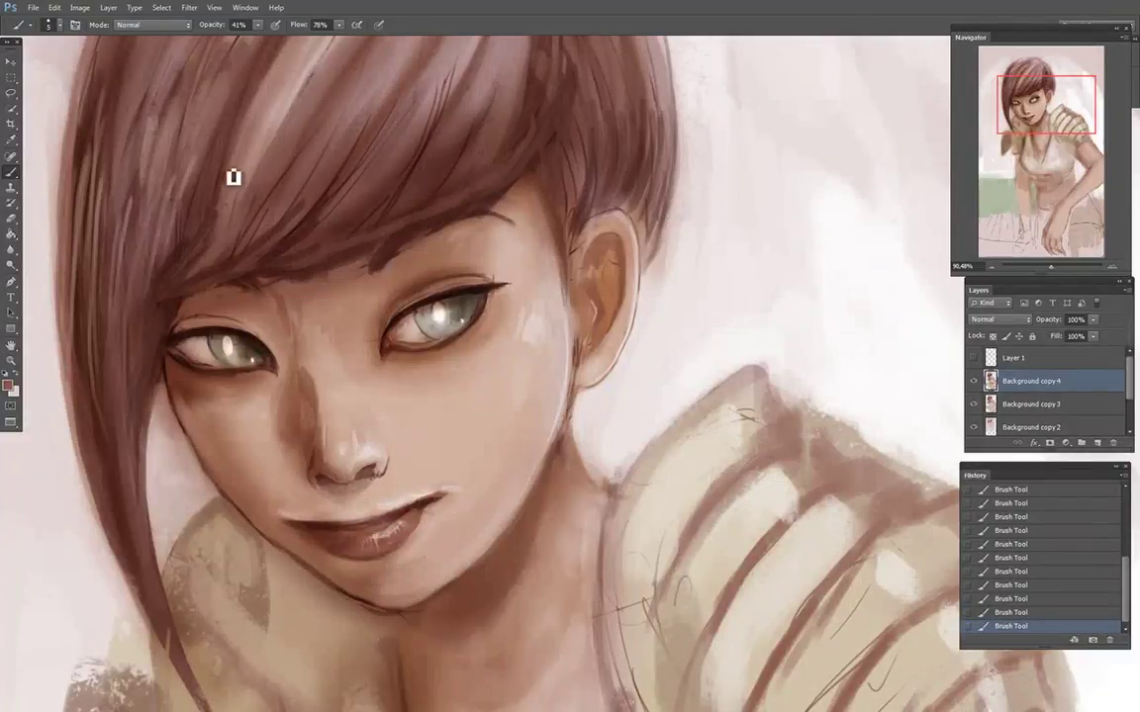
pyautogui.click(33, 8)
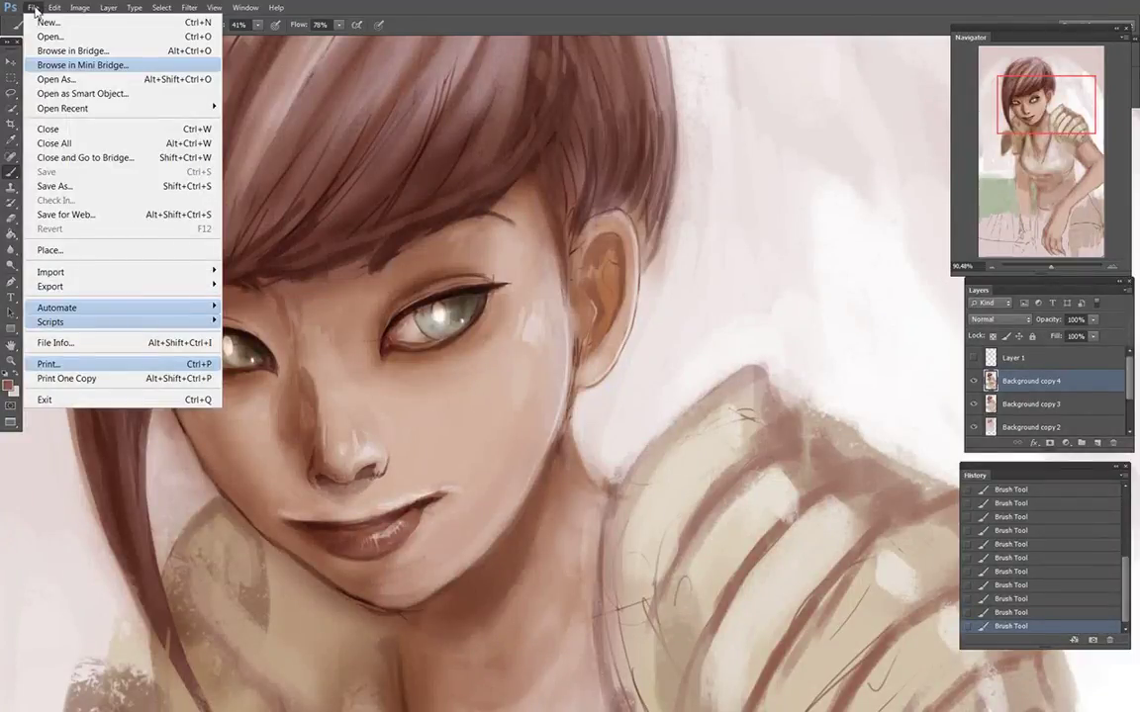
pyautogui.click(34, 9)
pyautogui.click(34, 9)
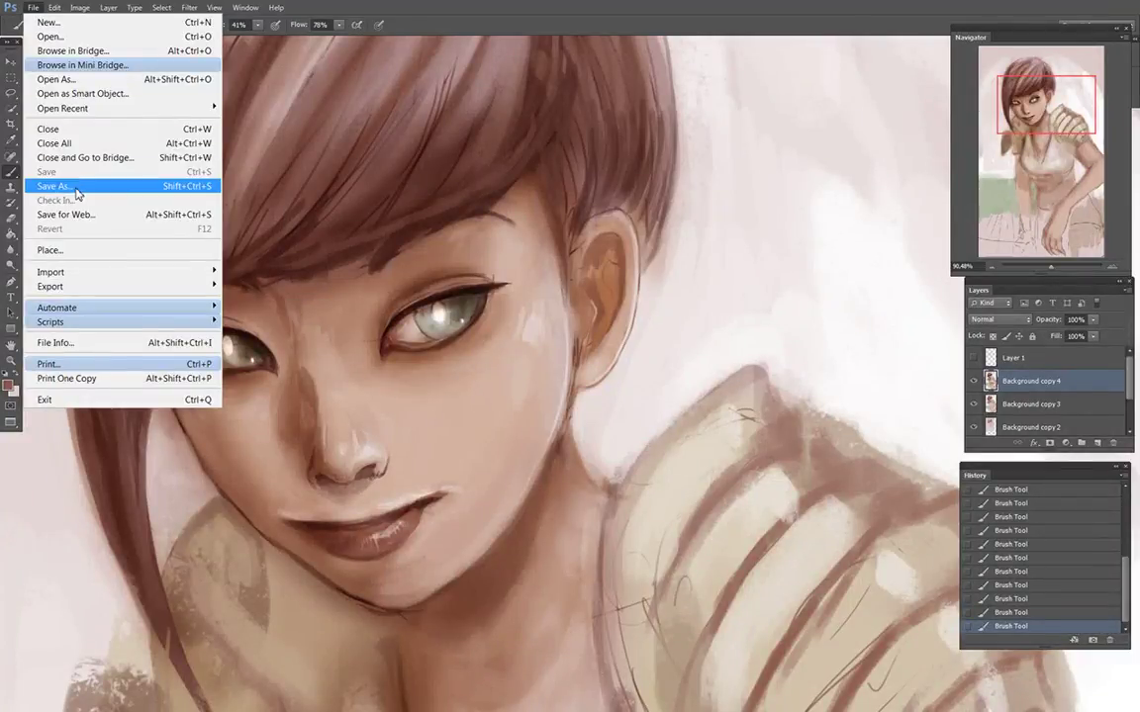
pyautogui.click(75, 186)
pyautogui.click(606, 369)
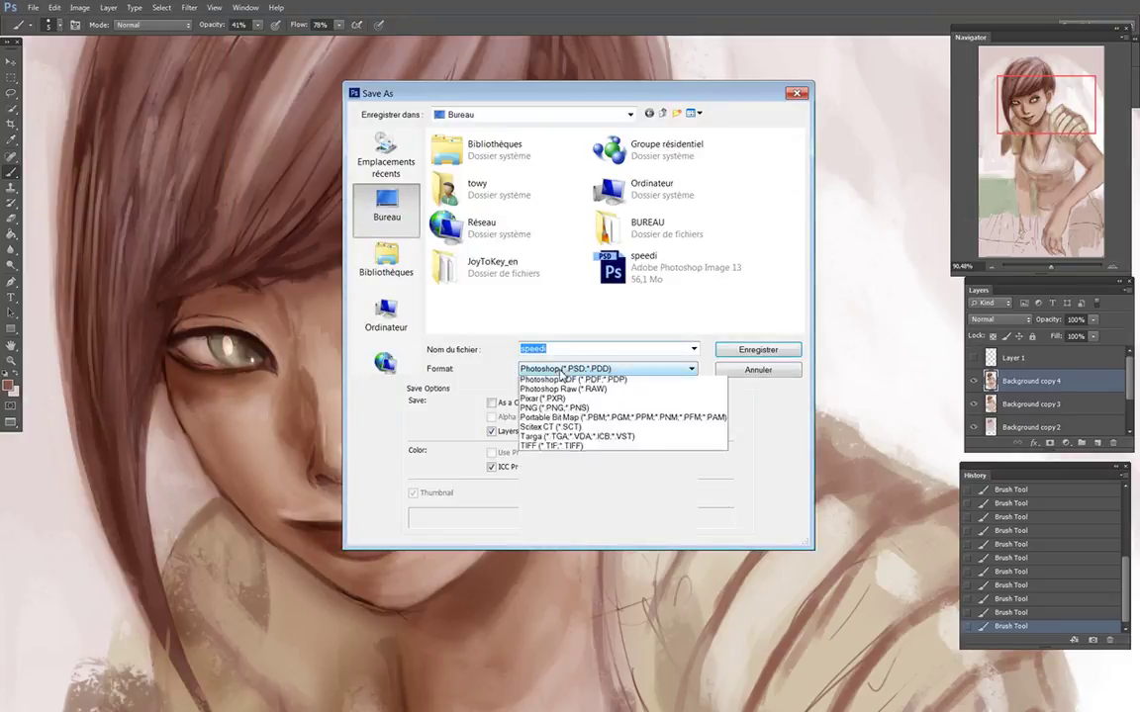
pyautogui.click(562, 463)
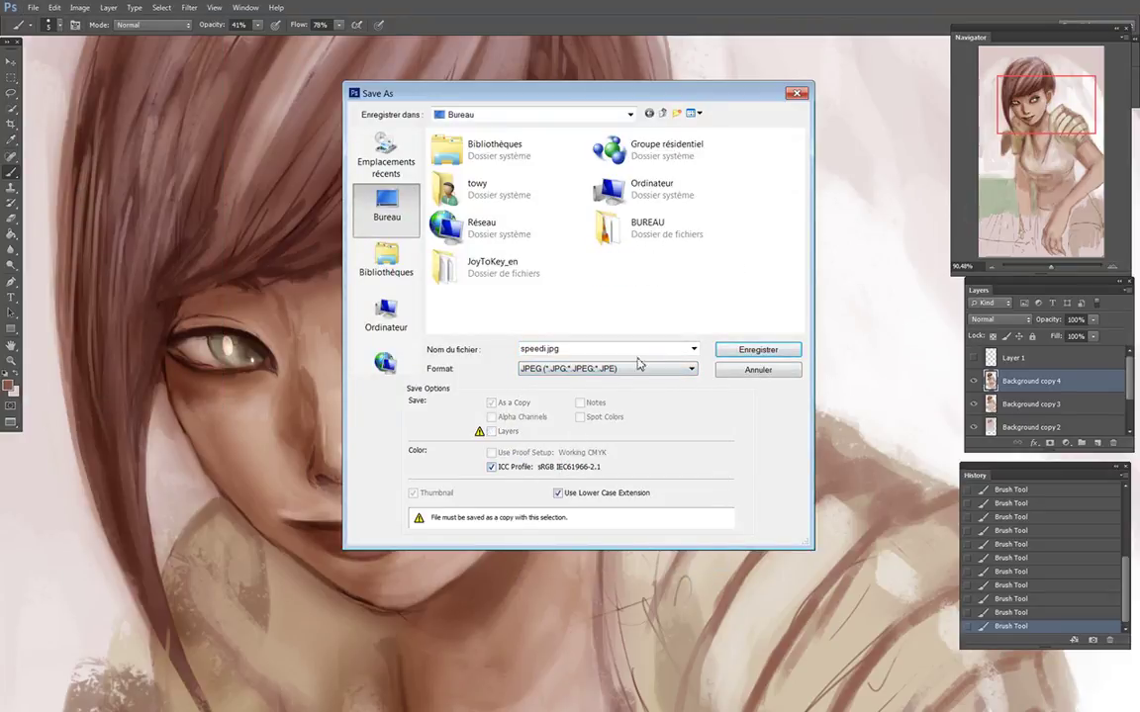
pyautogui.click(740, 353)
pyautogui.moveTo(592, 252); pyautogui.dragTo(602, 252)
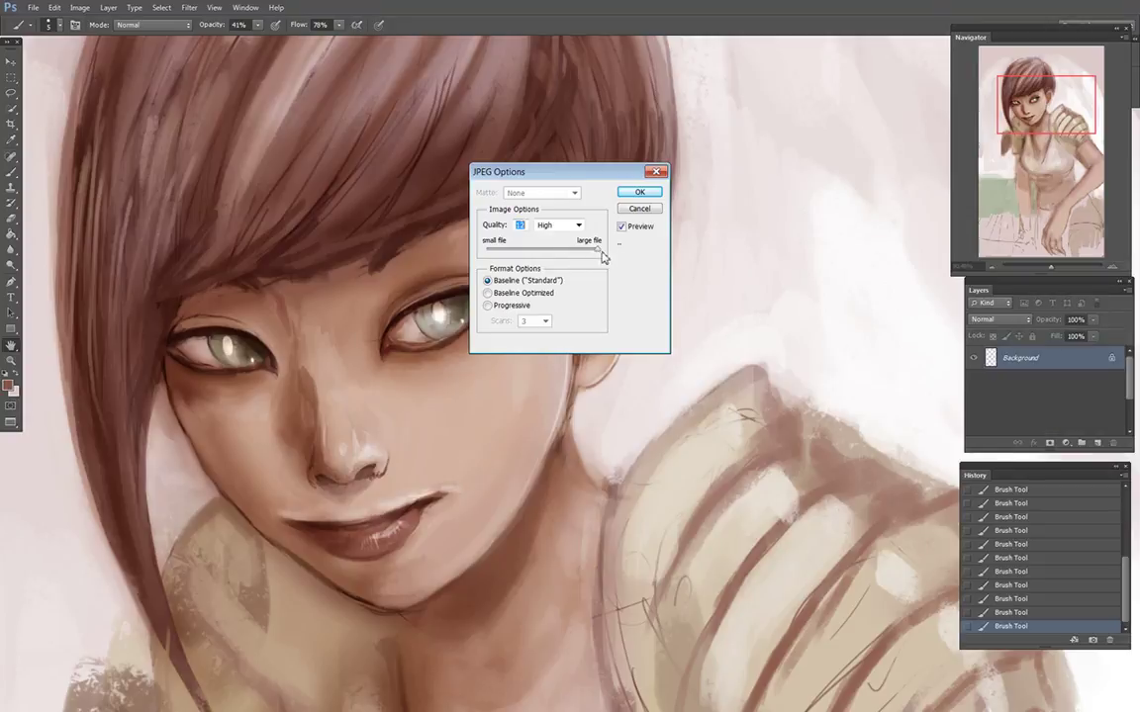
pyautogui.click(641, 192)
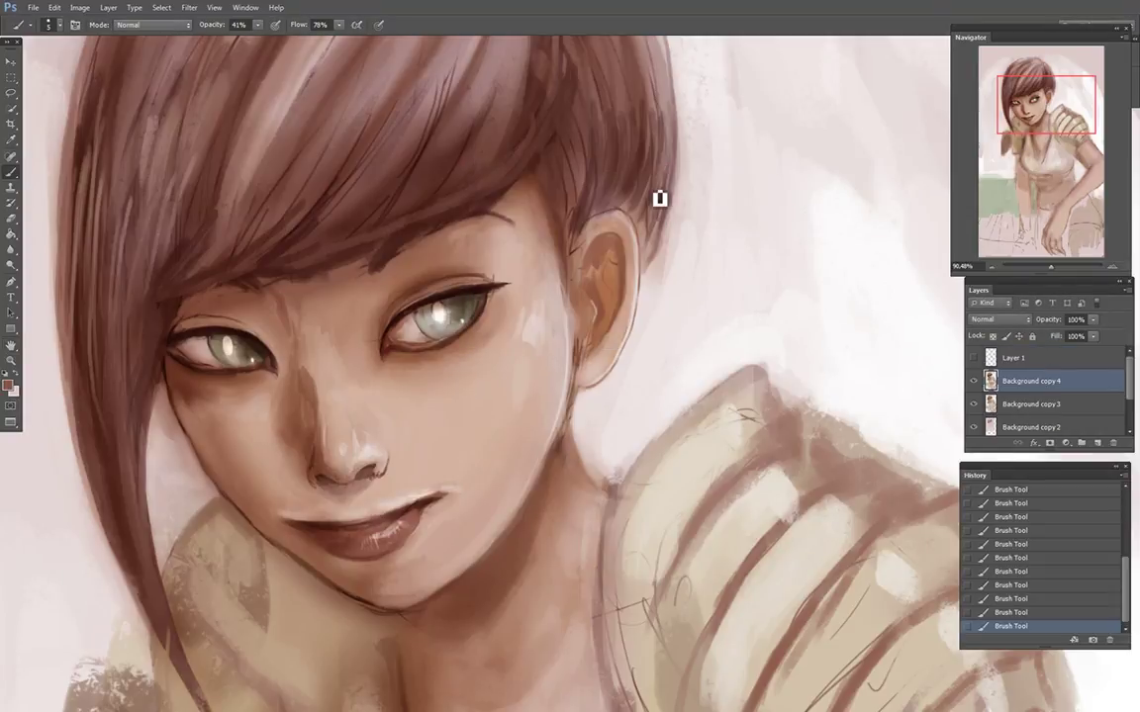